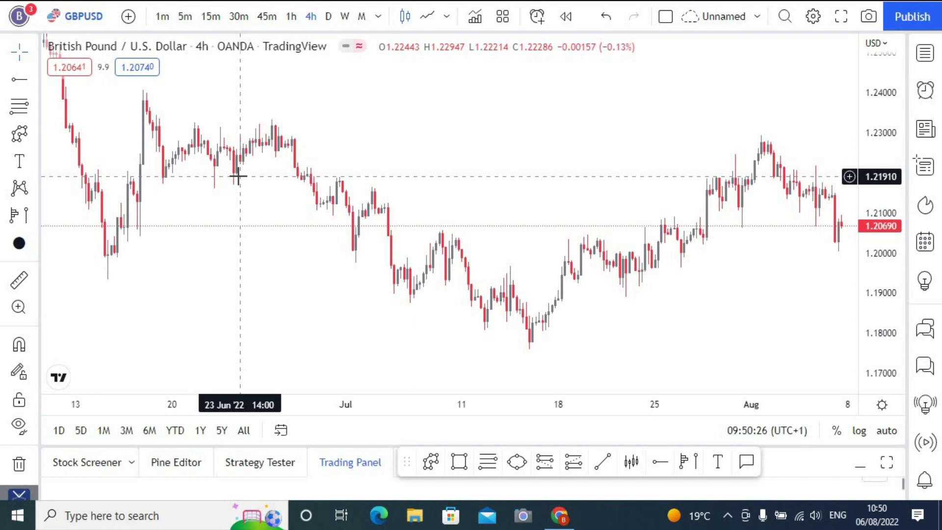
# Dismiss the broker advert and move the GBPUSD 4h chart to an empty area below the candles
pyautogui.scroll(-3, 289, 140)
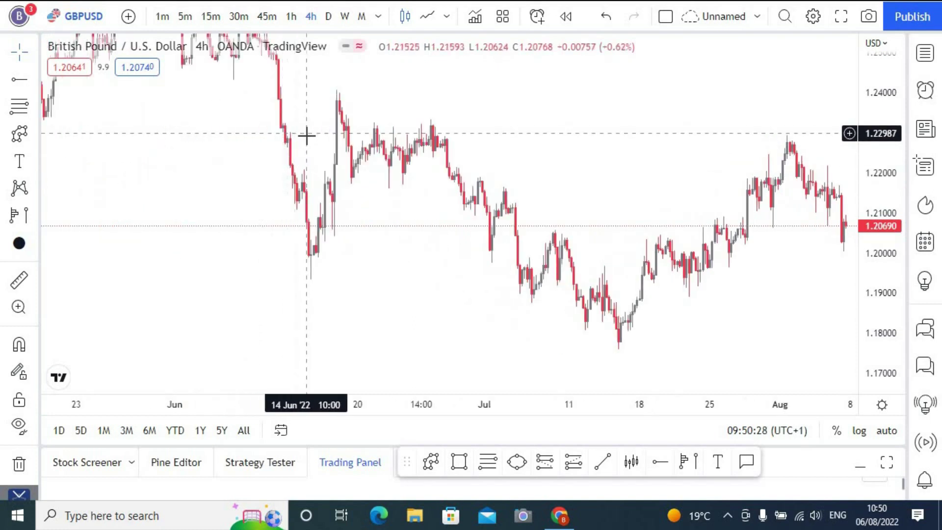
pyautogui.moveTo(425, 127); pyautogui.dragTo(383, 145)
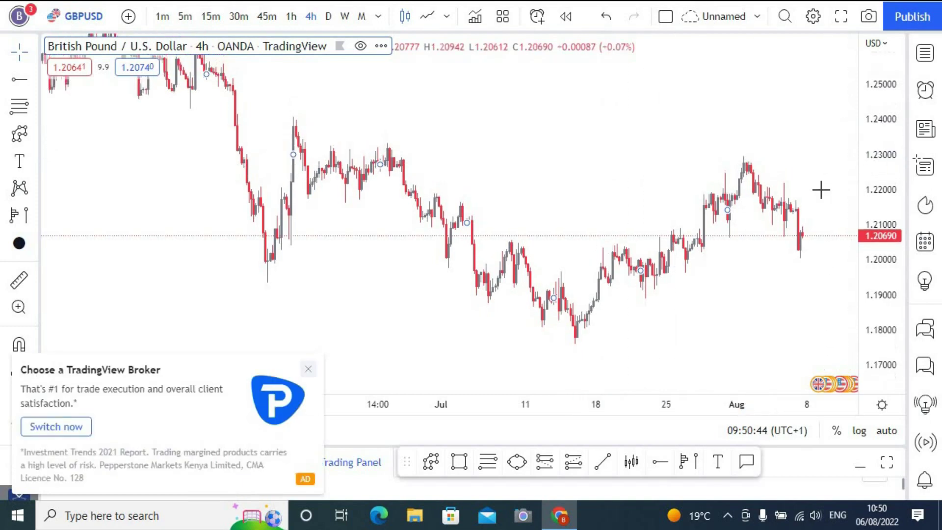
pyautogui.scroll(-2, 802, 193)
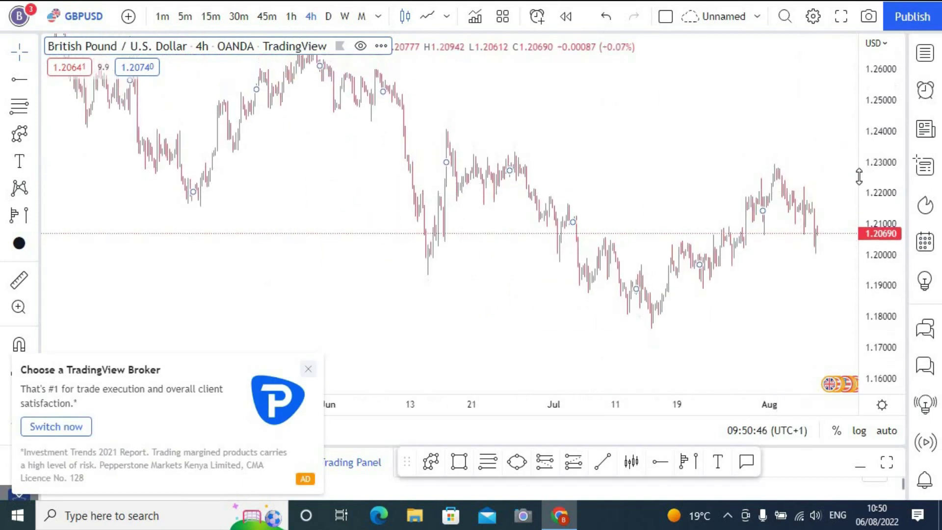
pyautogui.scroll(2, 687, 172)
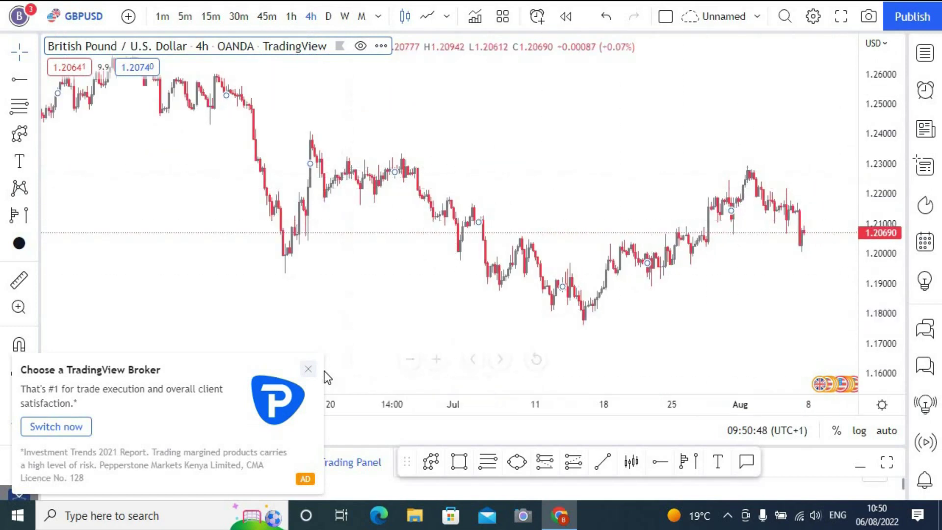
pyautogui.click(308, 369)
pyautogui.moveTo(487, 277); pyautogui.dragTo(483, 117)
pyautogui.moveTo(479, 204); pyautogui.dragTo(469, 71)
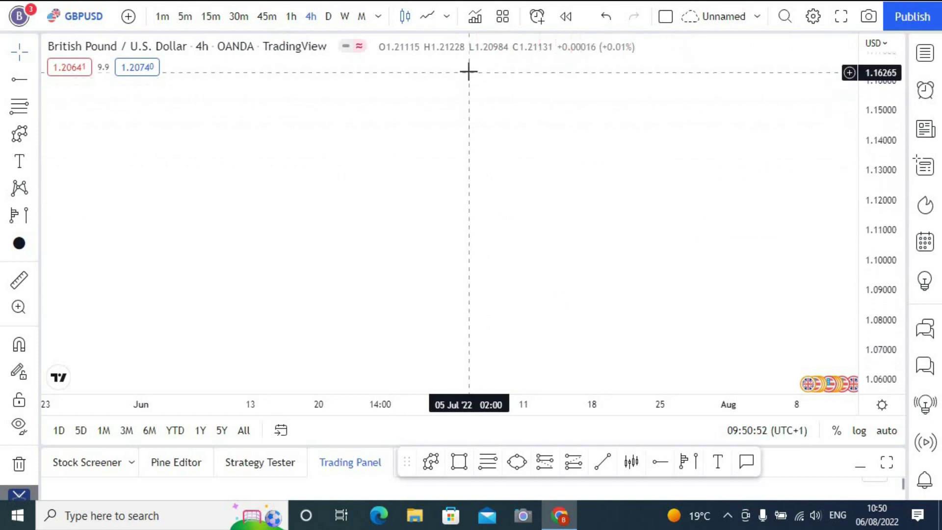
pyautogui.moveTo(477, 193); pyautogui.dragTo(477, 174)
pyautogui.moveTo(477, 212); pyautogui.dragTo(479, 252)
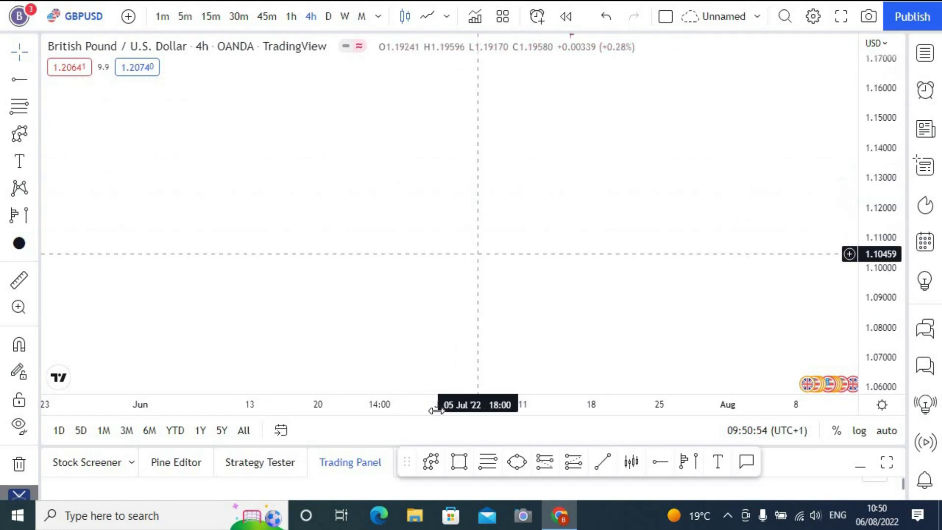
# Draw a three-leg path rising from about 1.069, pulling back to about 1.092, and rising to a new high near 1.162
pyautogui.click(439, 462)
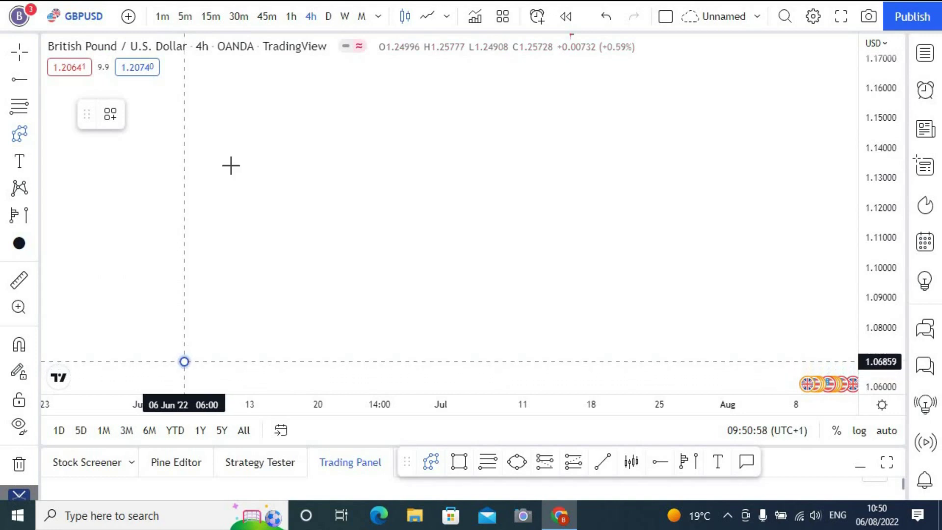
pyautogui.click(184, 362)
pyautogui.click(236, 141)
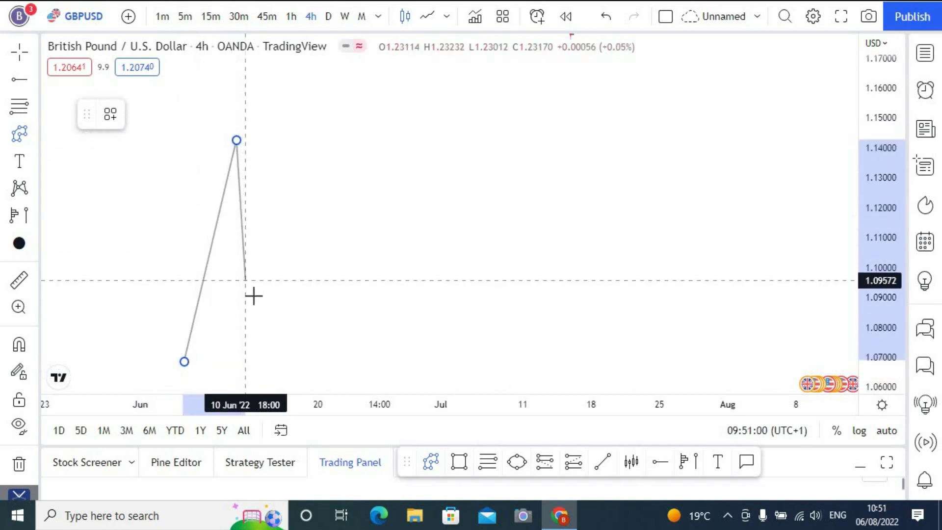
pyautogui.click(272, 293)
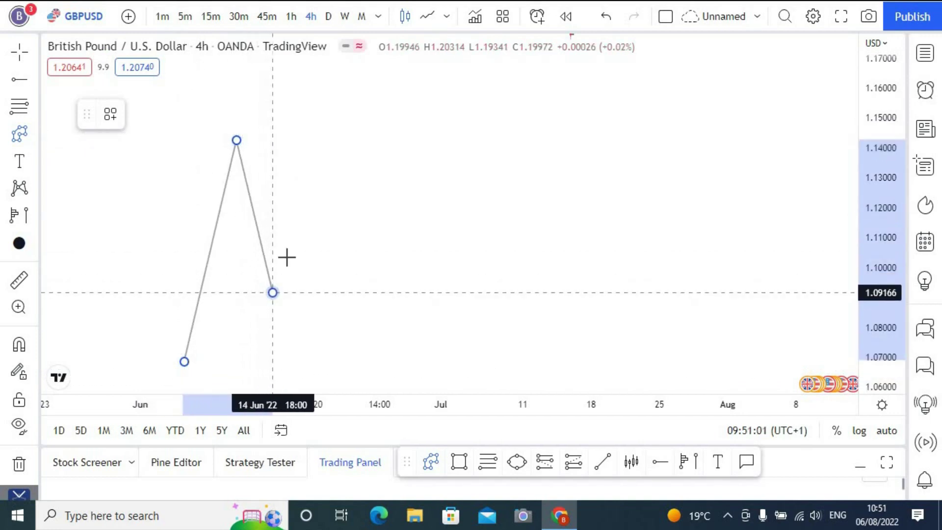
pyautogui.click(325, 81)
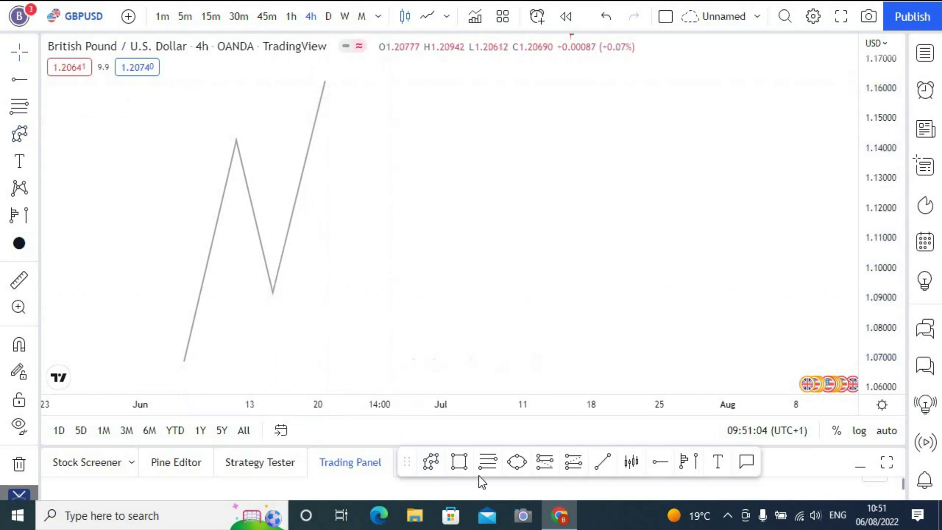
# Draw a horizontal trend line from the first peak to the second rising leg at about 1.144 and apply the H4 template
pyautogui.click(602, 465)
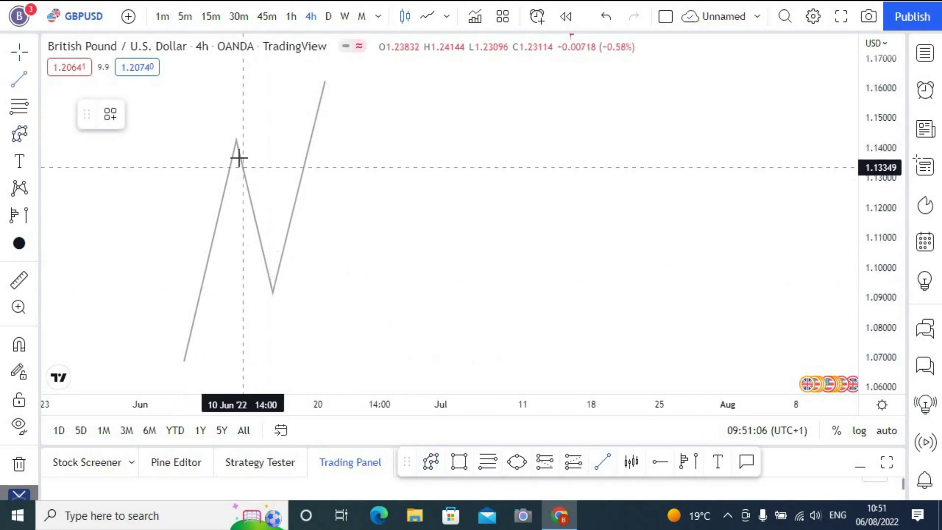
pyautogui.click(249, 137)
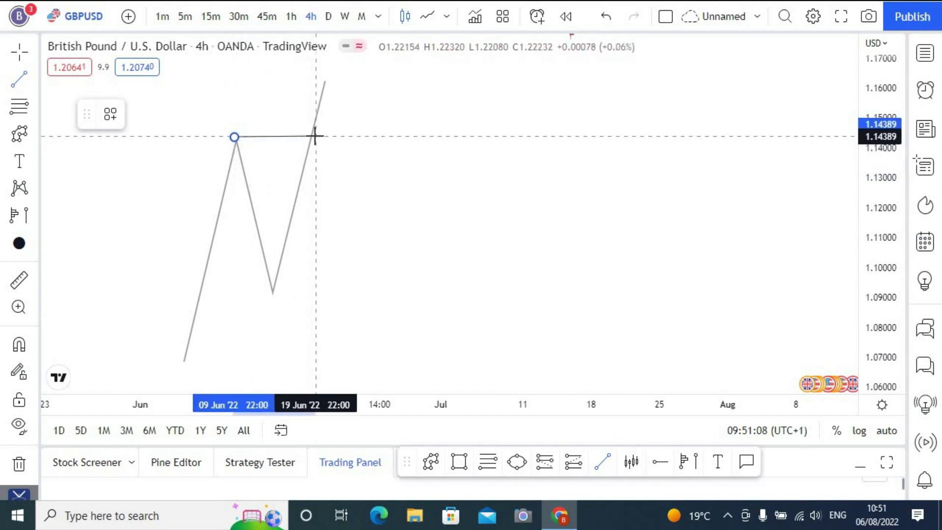
pyautogui.click(316, 138)
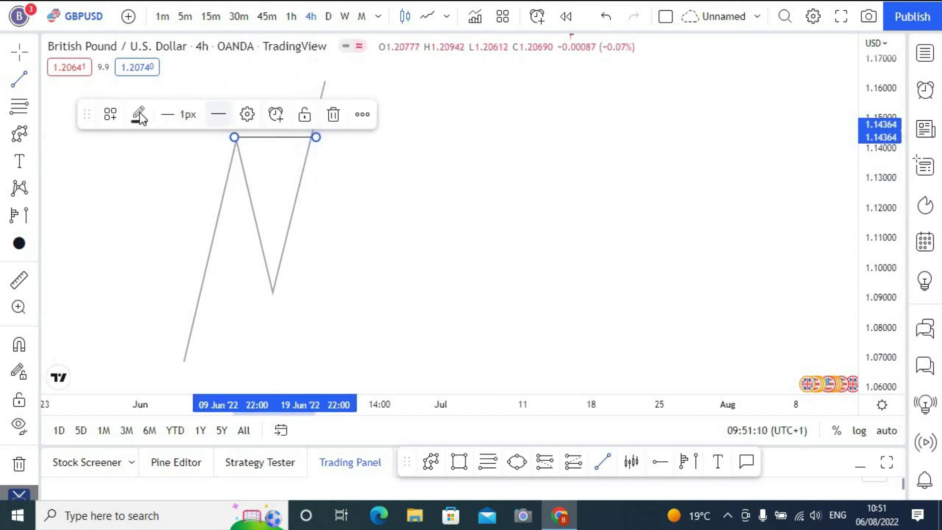
pyautogui.click(110, 114)
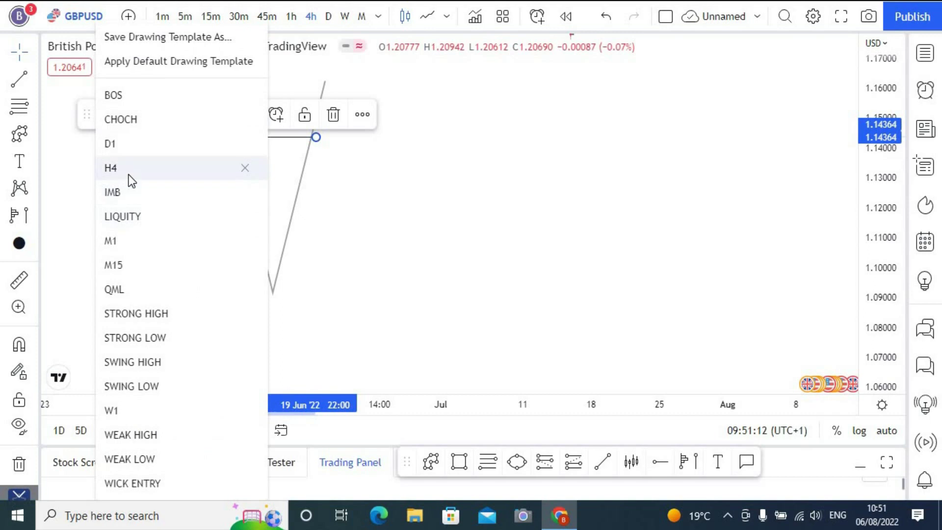
pyautogui.click(129, 169)
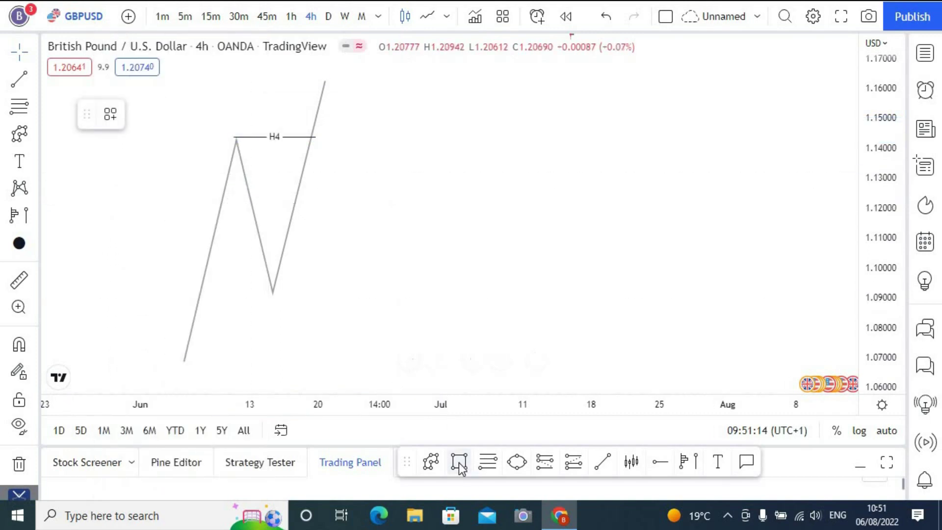
# Draw a rectangle zone from the pullback low, between about 1.104 and 1.091, extending to mid-July, and apply the H4 template
pyautogui.click(272, 254)
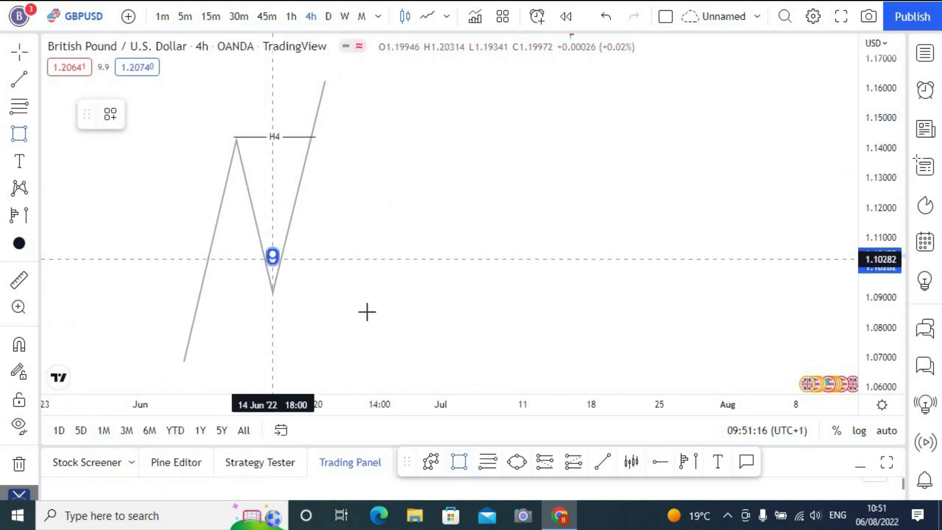
pyautogui.click(495, 306)
pyautogui.click(545, 294)
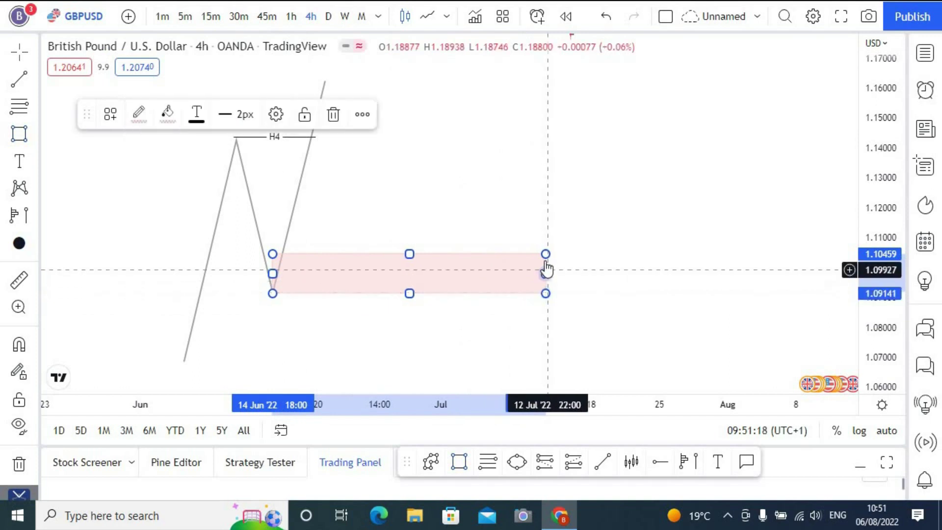
pyautogui.moveTo(545, 253); pyautogui.dragTo(550, 254)
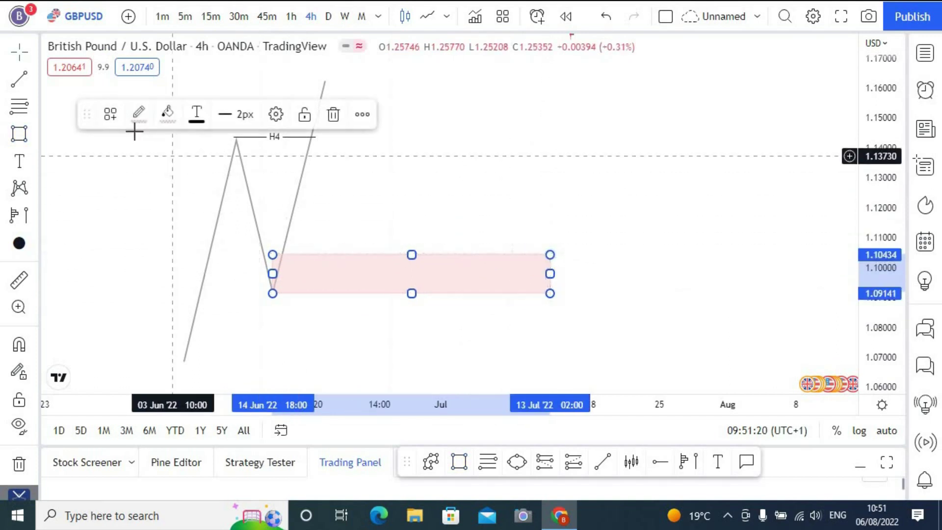
pyautogui.click(111, 115)
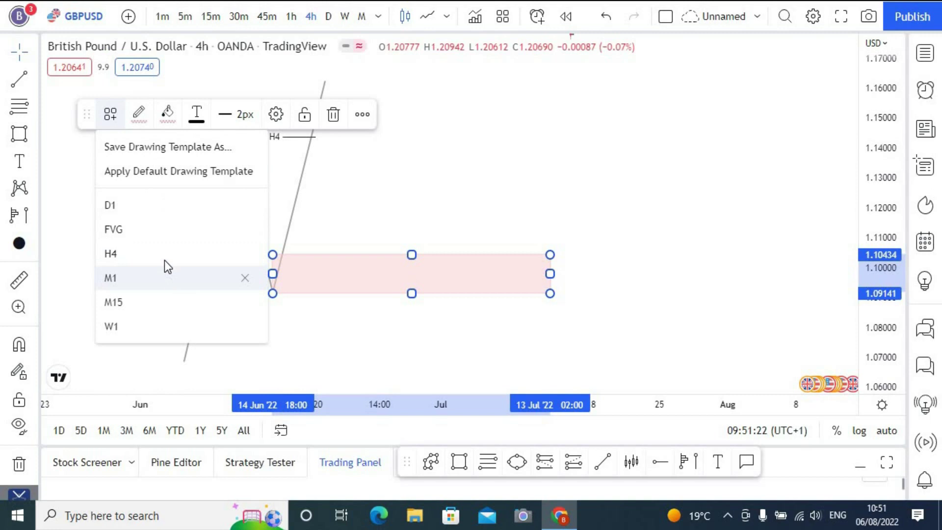
pyautogui.click(164, 253)
pyautogui.click(402, 168)
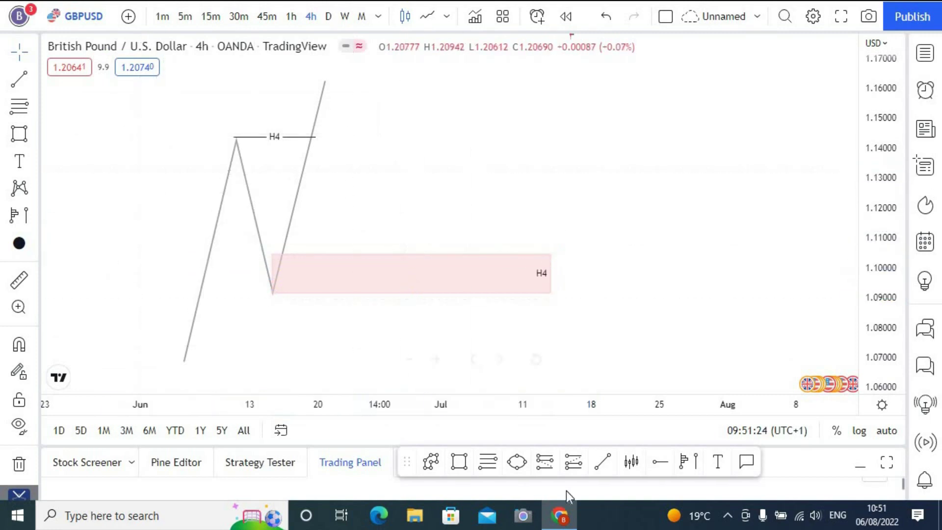
# Draw a horizontal trend line from the second rising leg just above the H4 zone at about 1.112 and apply the IMB template
pyautogui.click(602, 468)
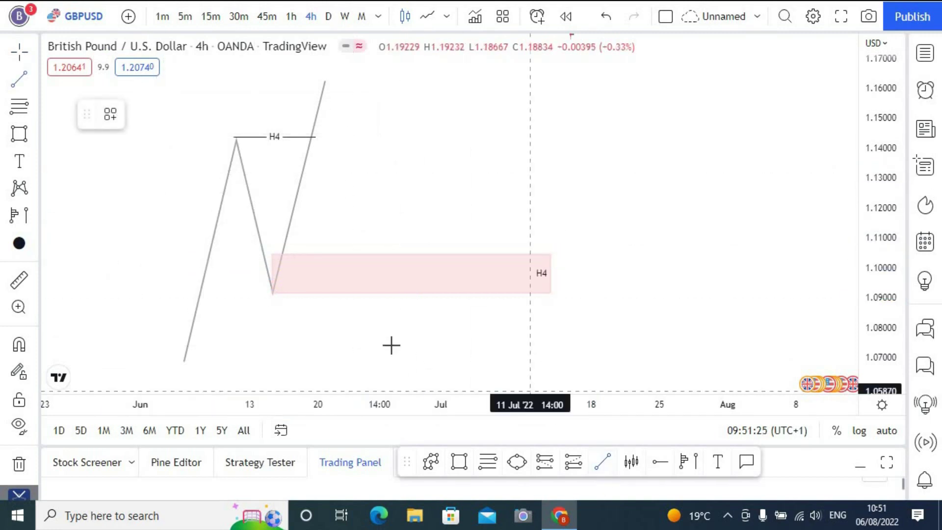
pyautogui.click(289, 233)
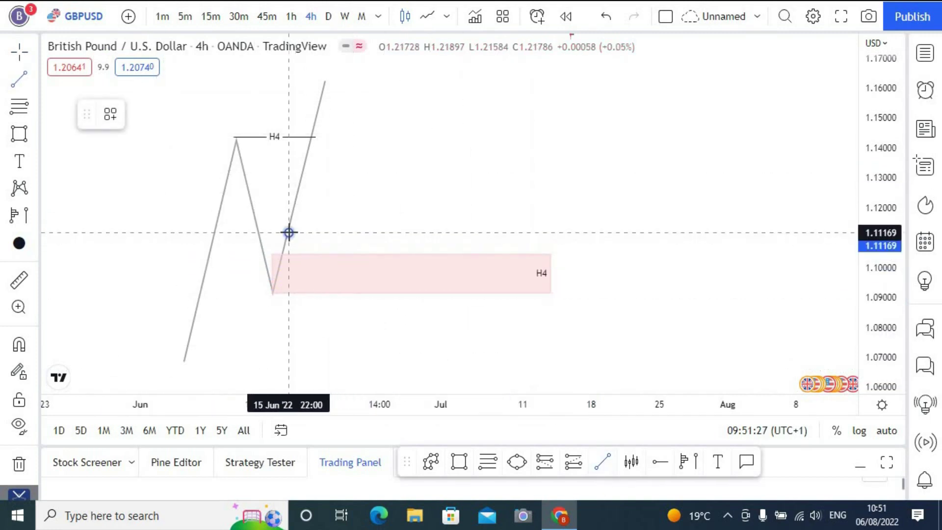
pyautogui.click(436, 232)
pyautogui.click(111, 113)
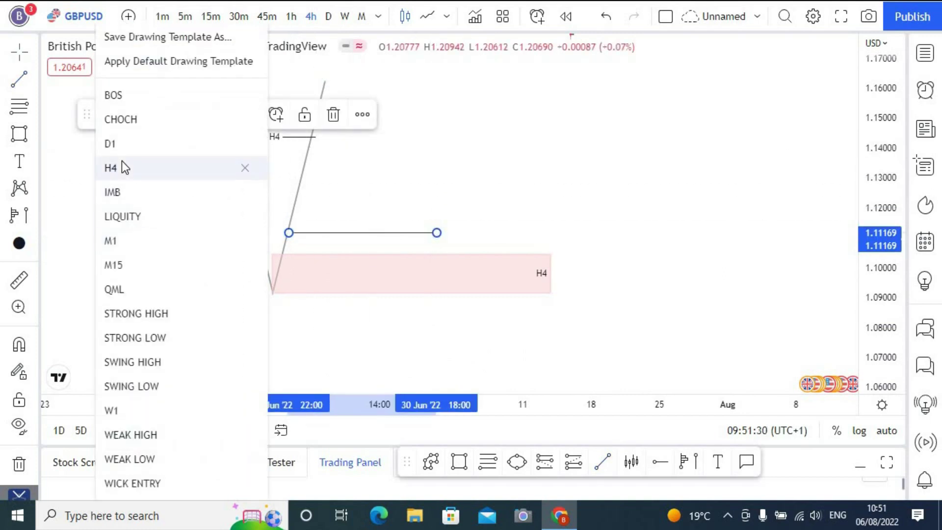
pyautogui.click(113, 192)
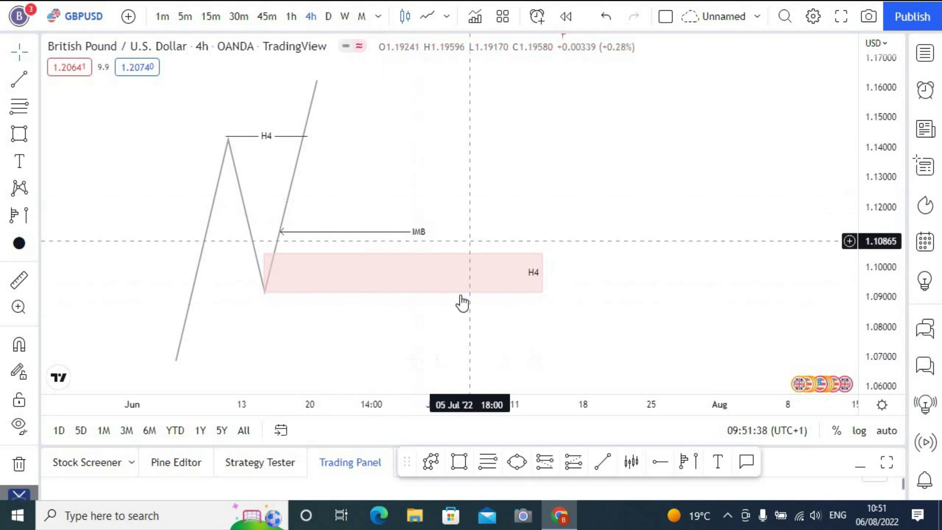
# Draw a path from the highest point, zigzagging down through lower highs and lower lows to the IMB line
pyautogui.click(432, 464)
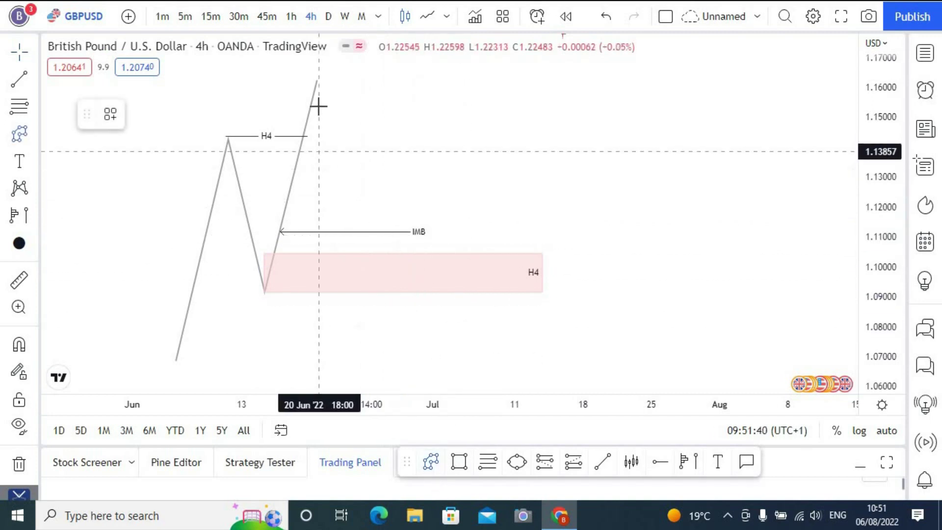
pyautogui.click(318, 77)
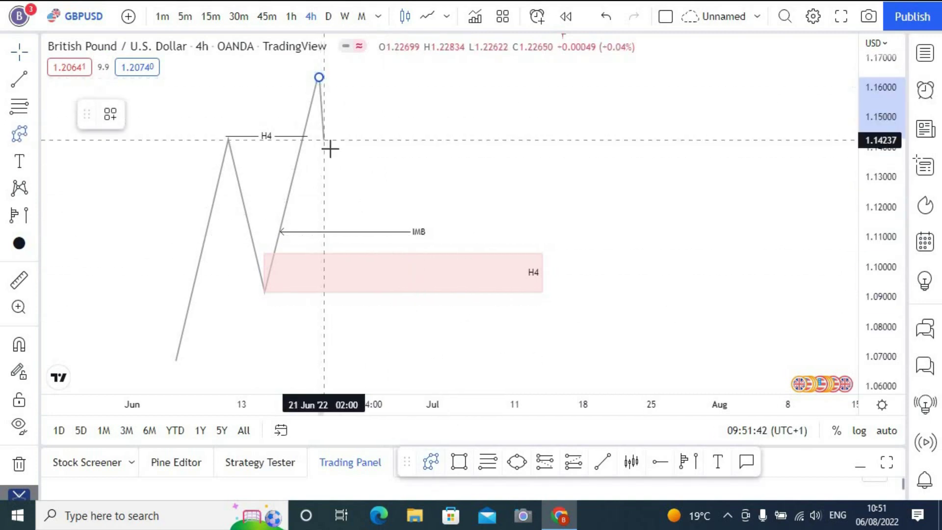
pyautogui.click(337, 158)
pyautogui.click(360, 100)
pyautogui.click(371, 190)
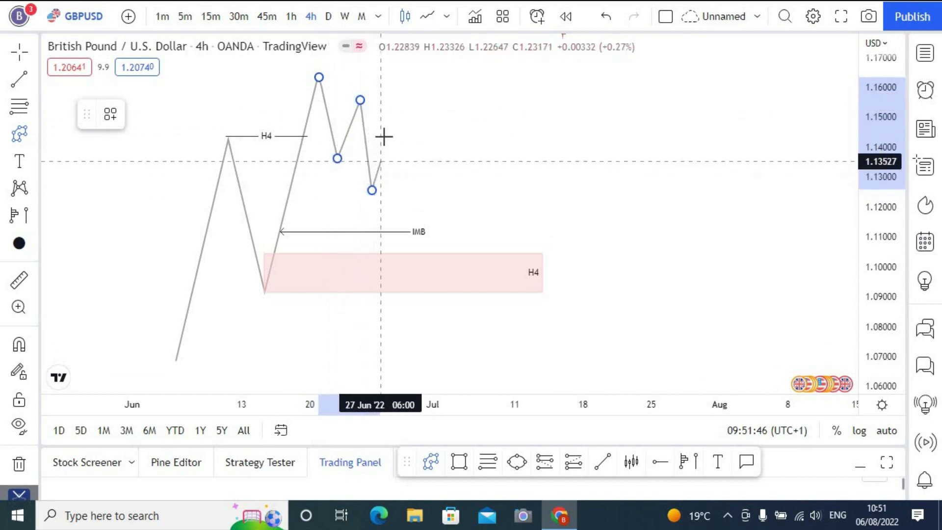
pyautogui.click(400, 128)
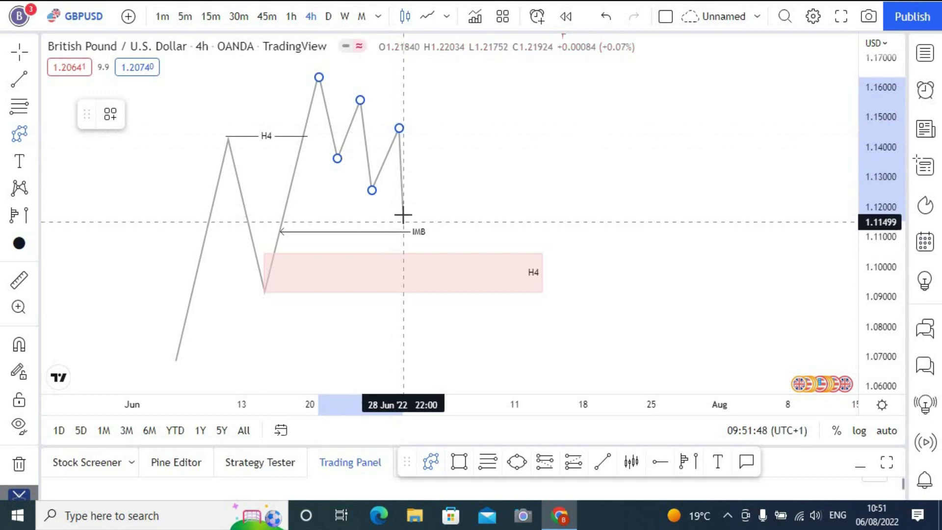
pyautogui.click(402, 214)
pyautogui.click(425, 163)
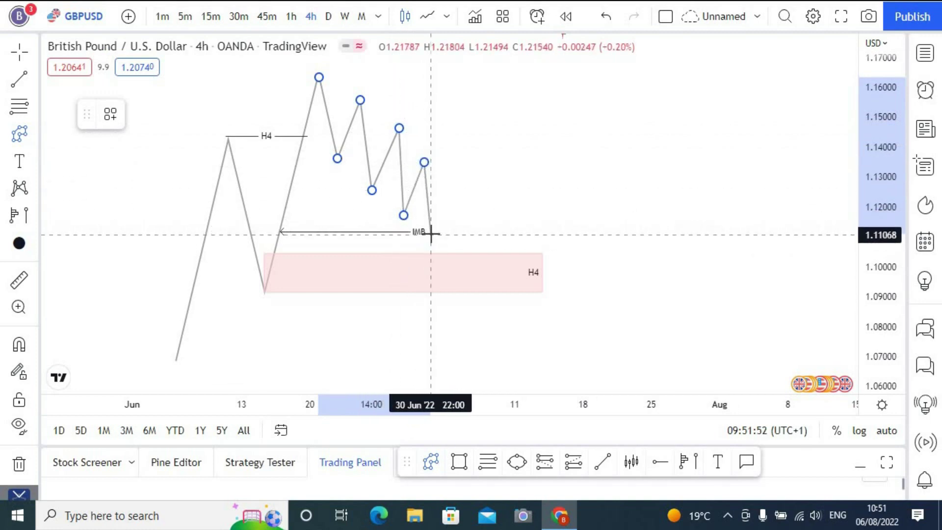
pyautogui.click(432, 230)
# Continue the path upward from the IMB line with one higher low, ending it above the earlier high at about 1.17
pyautogui.click(456, 146)
pyautogui.click(462, 202)
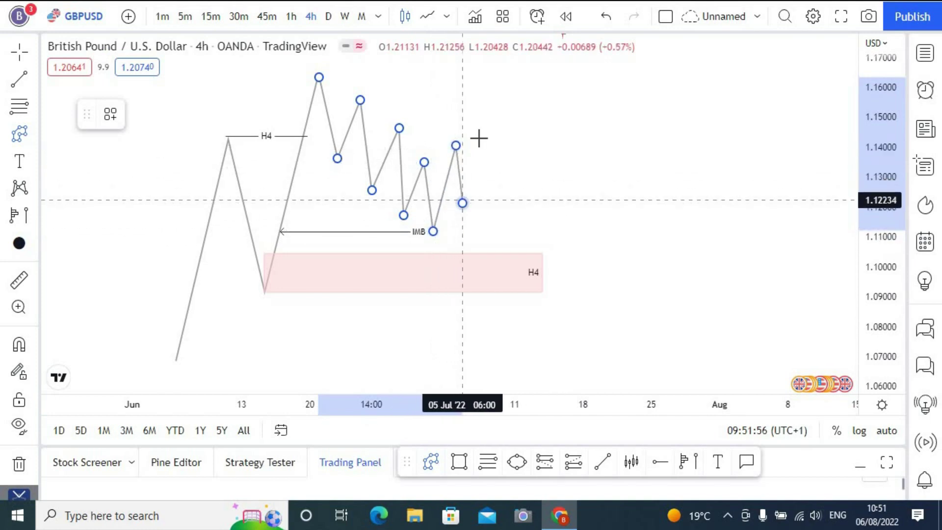
pyautogui.click(492, 70)
pyautogui.click(536, 124)
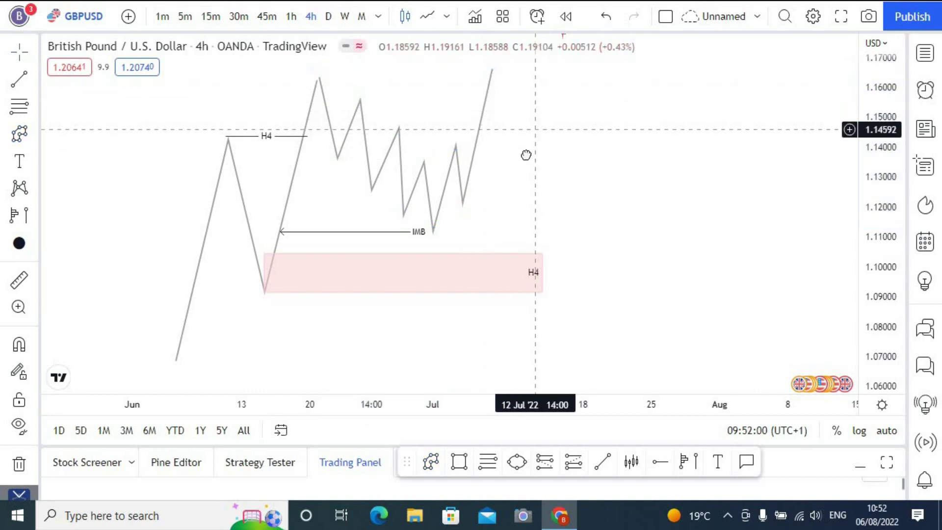
pyautogui.moveTo(526, 155); pyautogui.dragTo(525, 154)
pyautogui.click(485, 88)
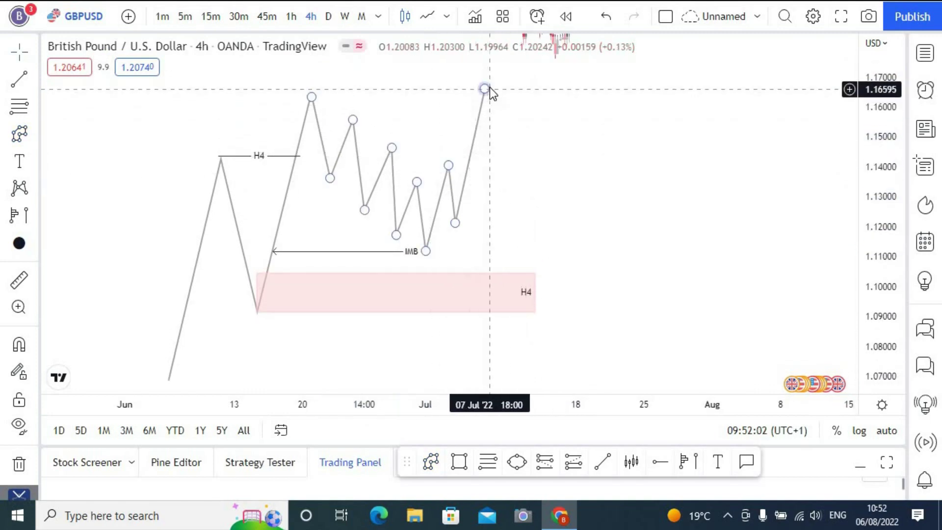
pyautogui.moveTo(484, 90); pyautogui.dragTo(488, 79)
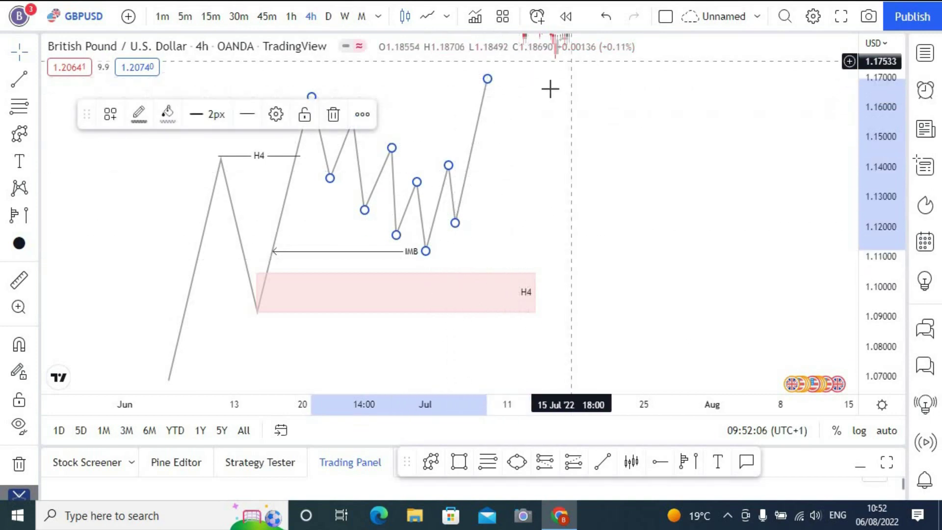
# Place the black circle icon on the pullback low at the lower corner of the H4 zone, about 1.092
pyautogui.moveTo(567, 119); pyautogui.dragTo(575, 105)
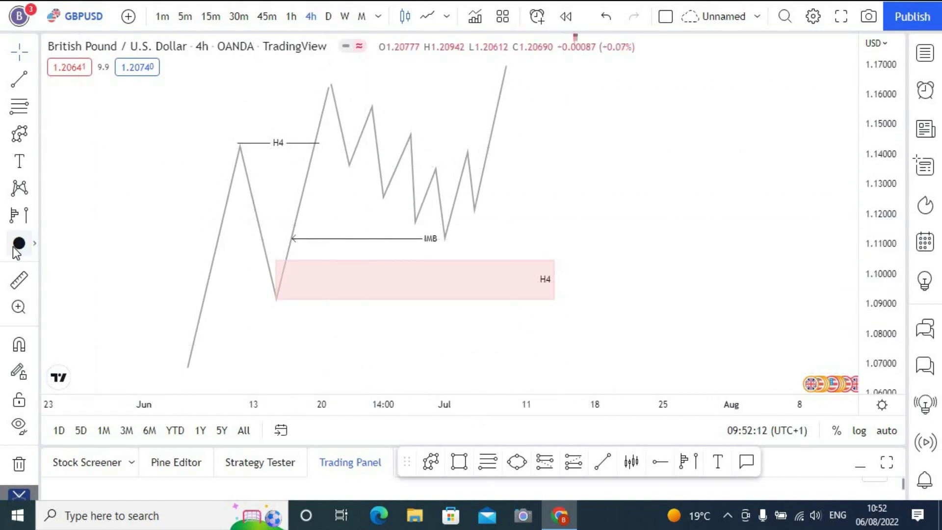
pyautogui.click(274, 298)
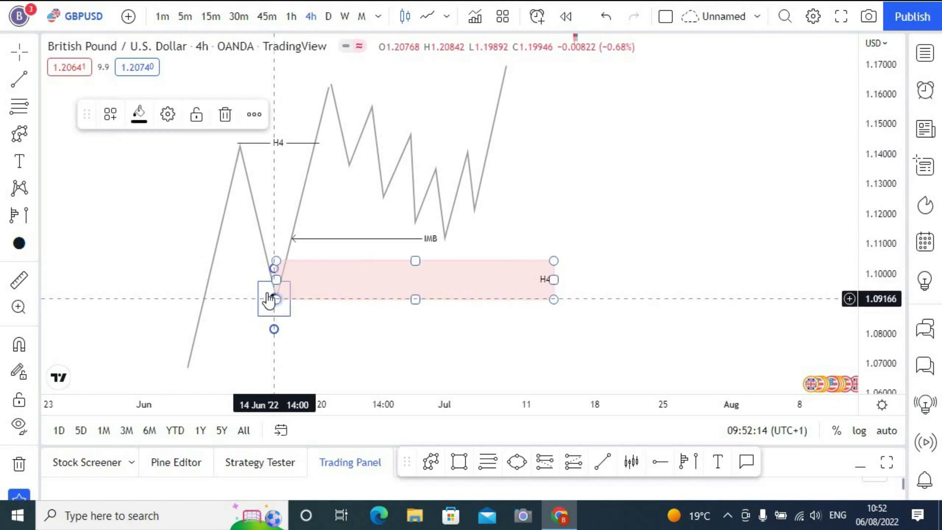
# Lower the opacity of the circle icon on the pullback low so it turns a semi-transparent grey
pyautogui.click(139, 117)
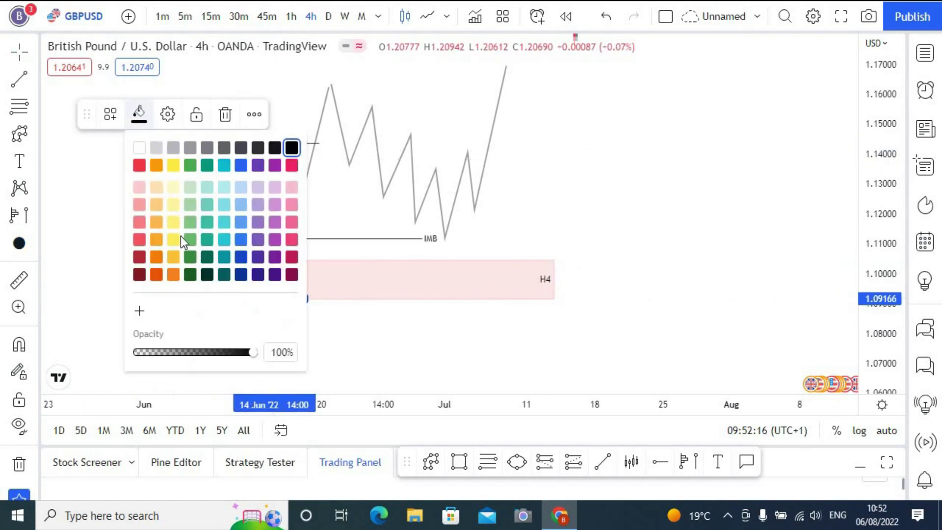
pyautogui.moveTo(249, 354); pyautogui.dragTo(184, 355)
pyautogui.click(55, 242)
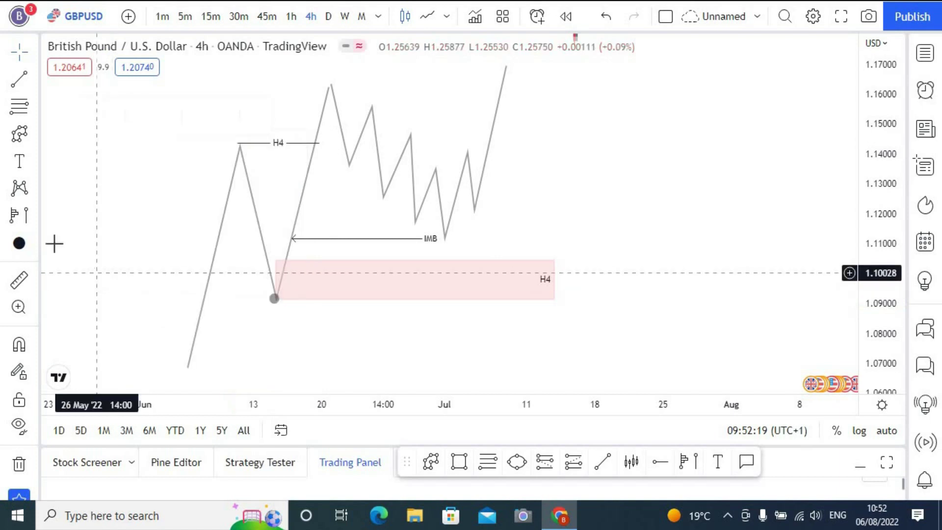
# Place a second circle icon on the highest point of the structure, at about 1.163
pyautogui.click(20, 246)
pyautogui.click(325, 89)
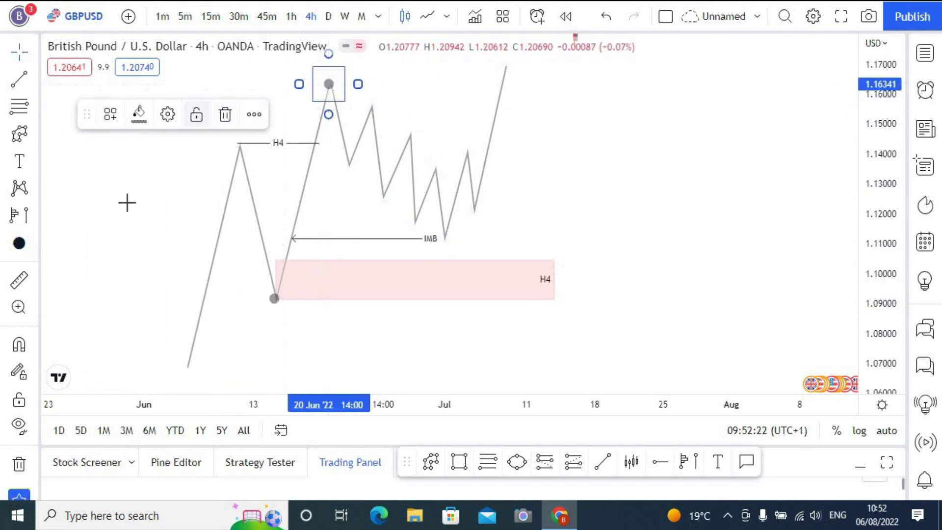
pyautogui.click(122, 220)
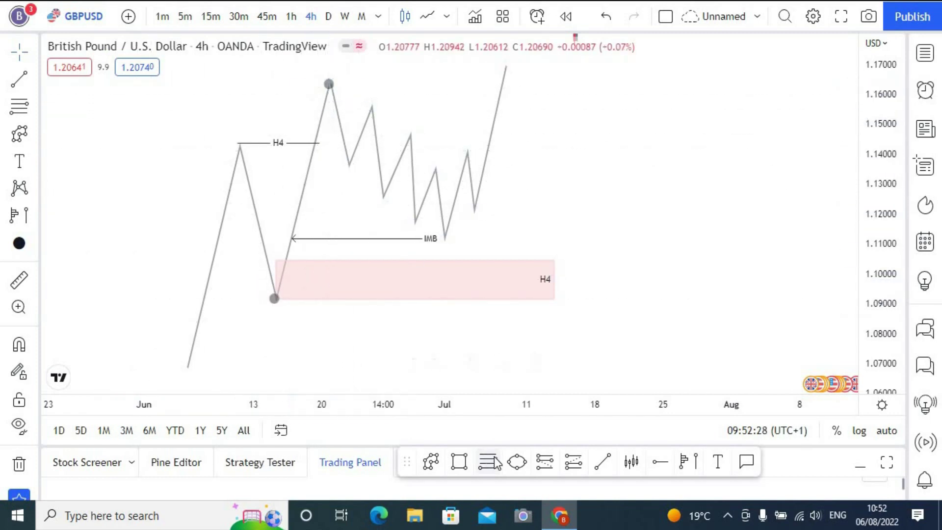
# Draw a narrow ellipse around the second rising leg between the two circles, and delete it
pyautogui.click(517, 461)
pyautogui.click(275, 296)
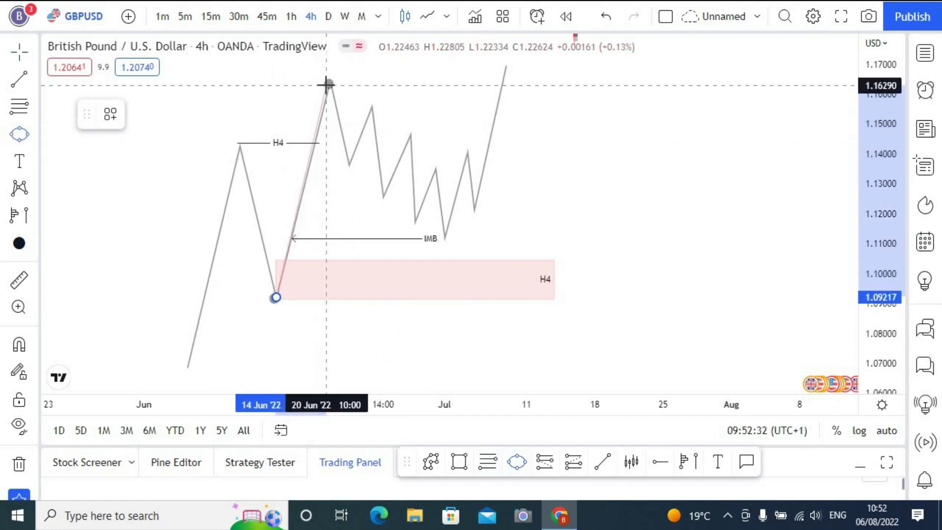
pyautogui.click(326, 84)
pyautogui.click(340, 115)
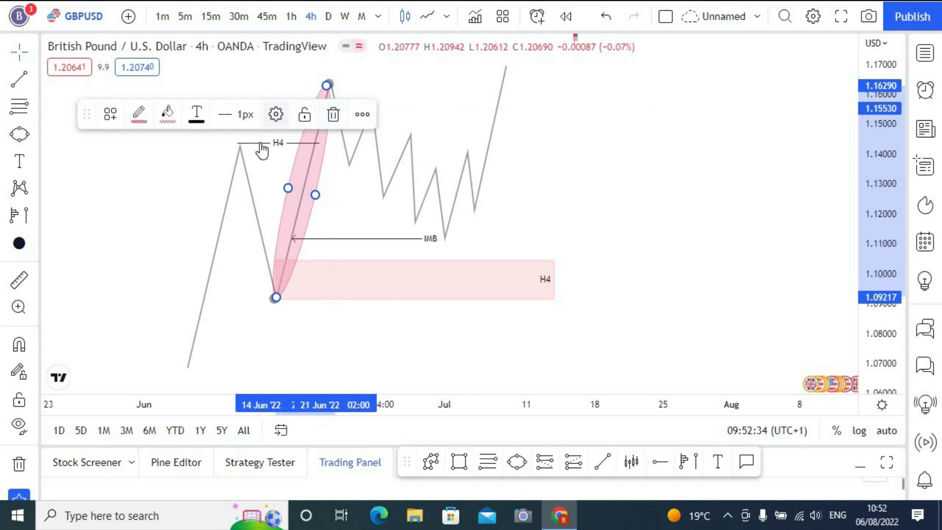
pyautogui.click(333, 113)
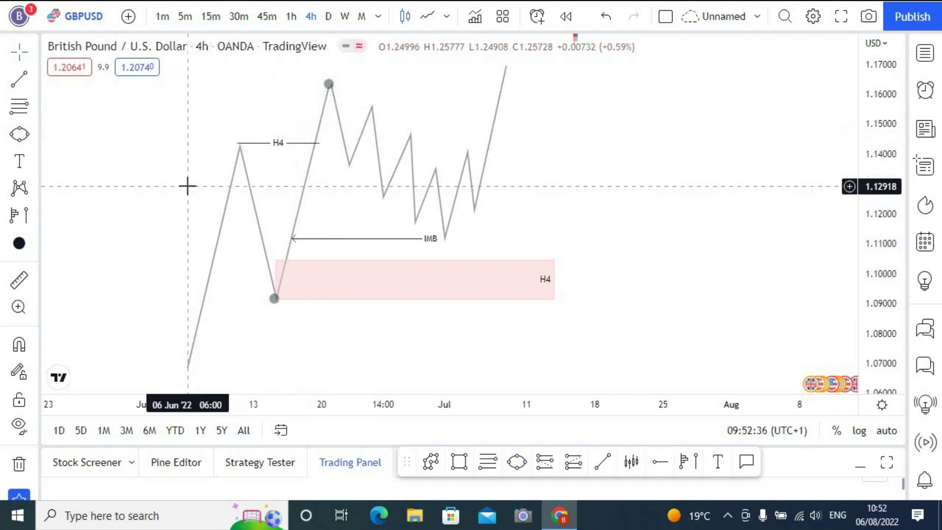
# Draw a Fib Retracement from the pullback low at 1.09090 to the high at 1.16341, ending at 28 Jul, and review its level settings
pyautogui.click(482, 468)
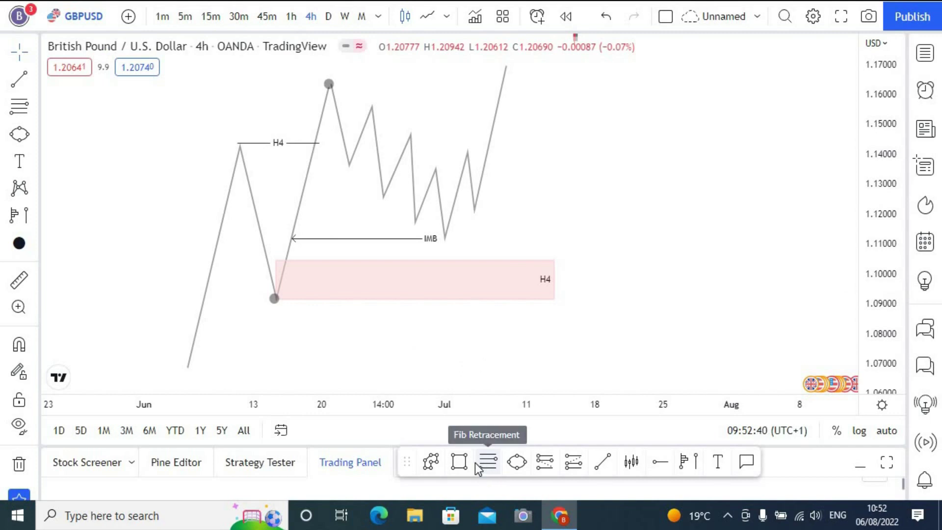
pyautogui.click(276, 300)
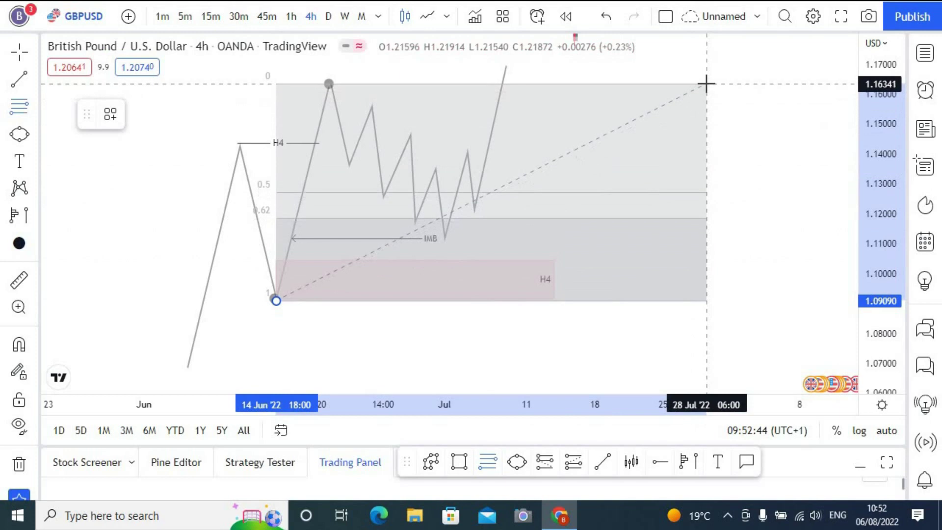
pyautogui.click(707, 84)
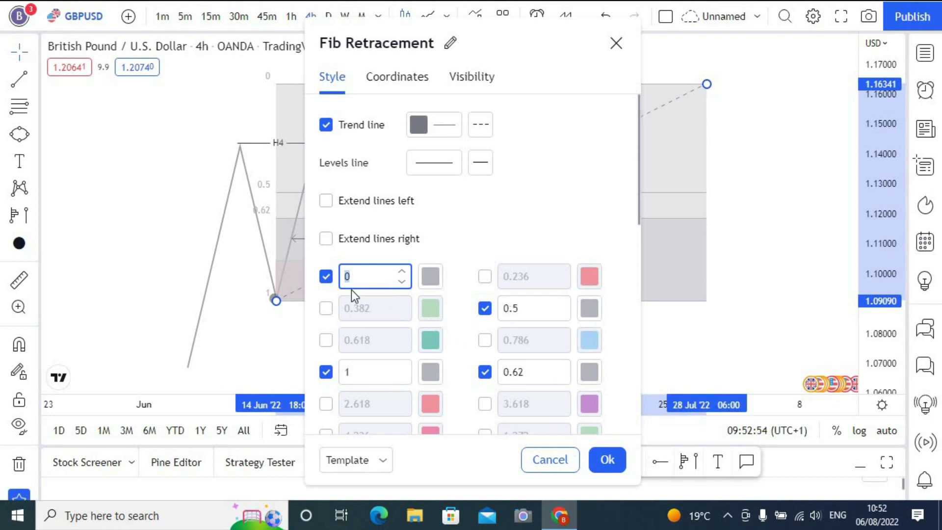
pyautogui.click(605, 460)
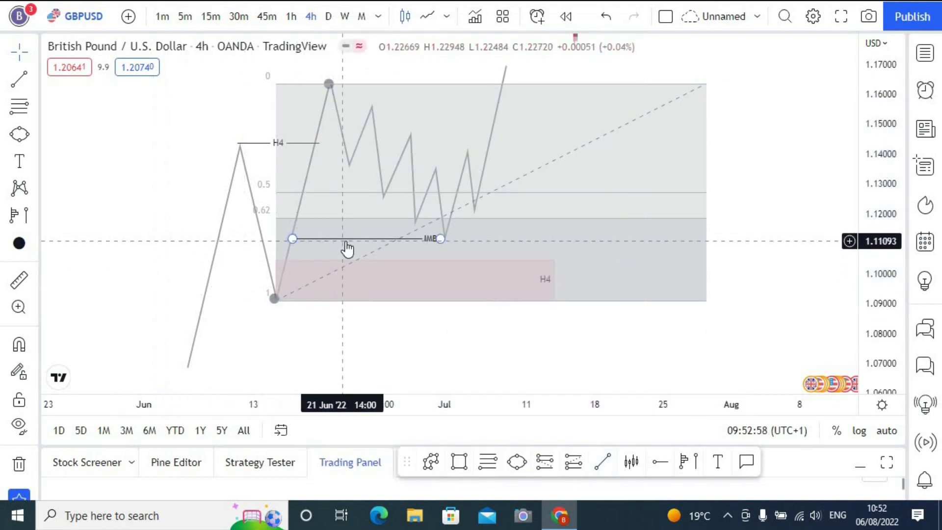
pyautogui.click(300, 219)
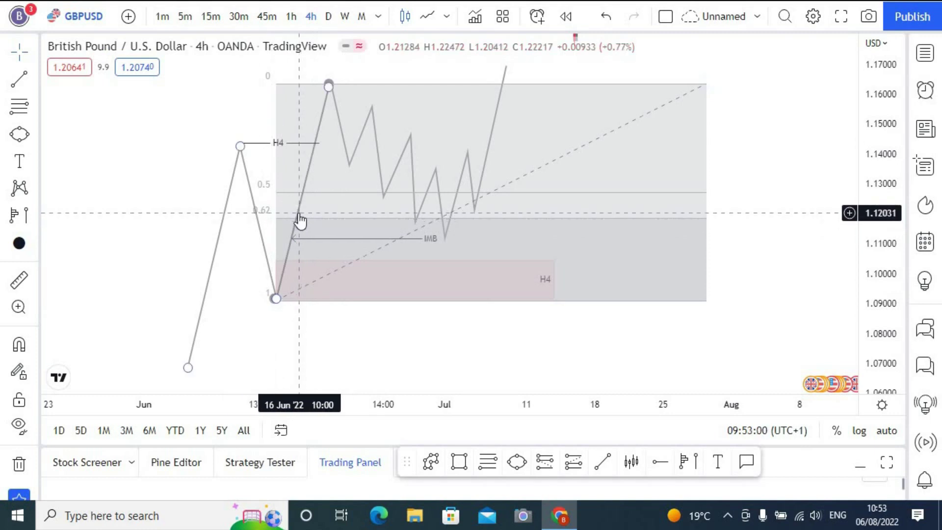
pyautogui.click(299, 214)
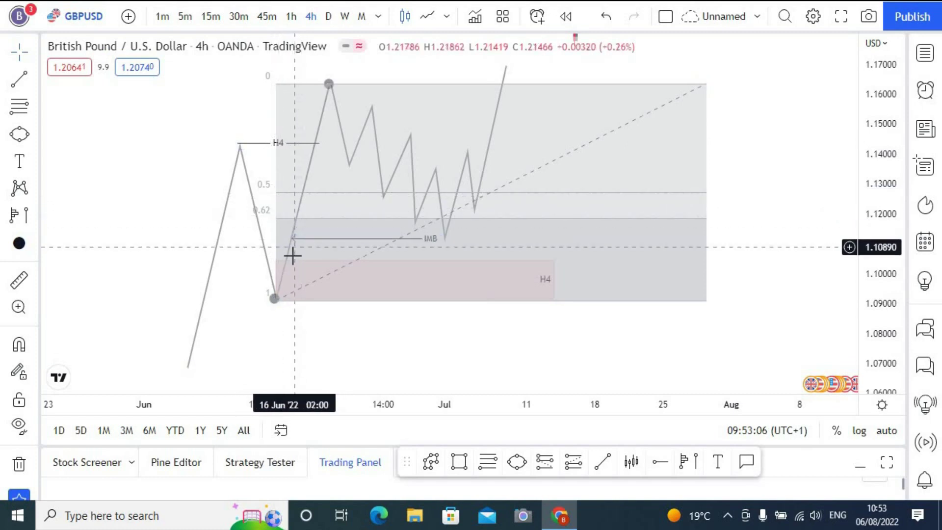
pyautogui.click(286, 272)
pyautogui.click(290, 225)
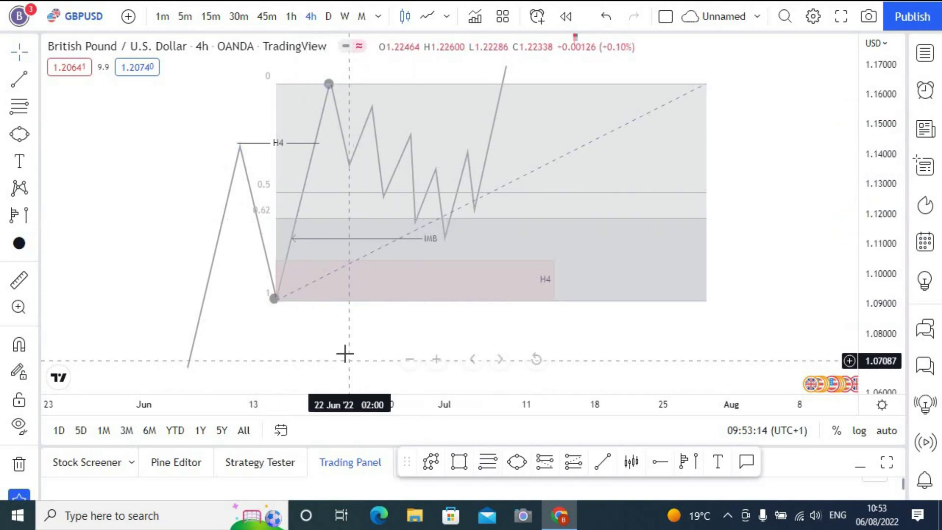
# Draw a small path below the H4 zone, rising from about 1.053 to 1.073, dipping to about 1.06 and ending near 1.084
pyautogui.moveTo(361, 303); pyautogui.dragTo(362, 279)
pyautogui.click(432, 463)
pyautogui.click(248, 349)
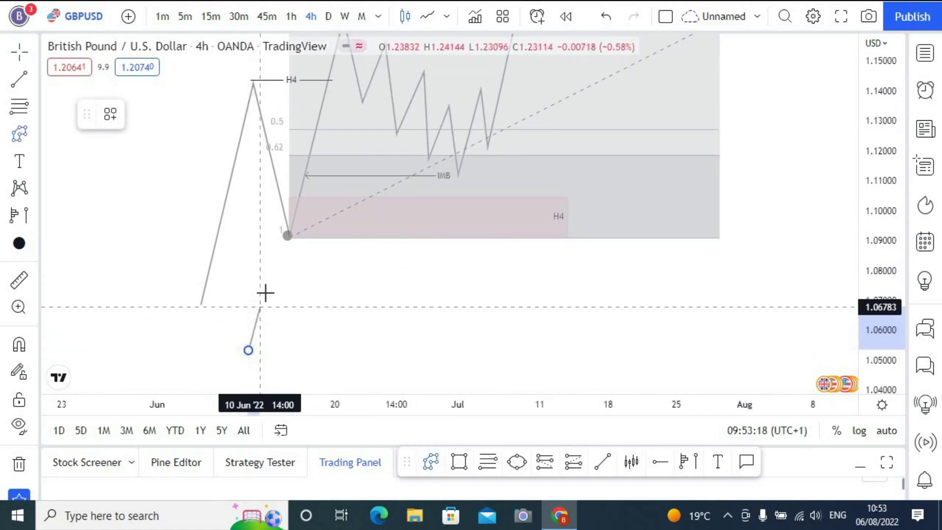
pyautogui.click(280, 330)
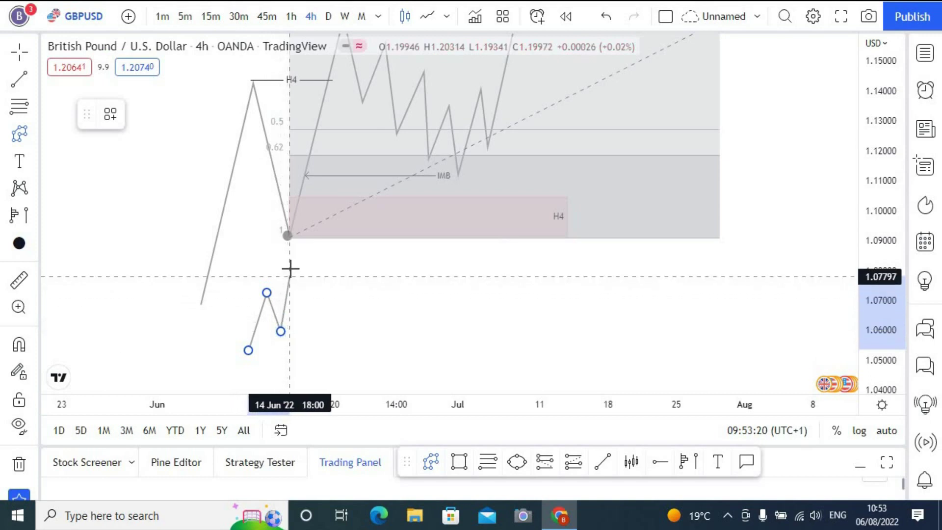
pyautogui.doubleClick(296, 268)
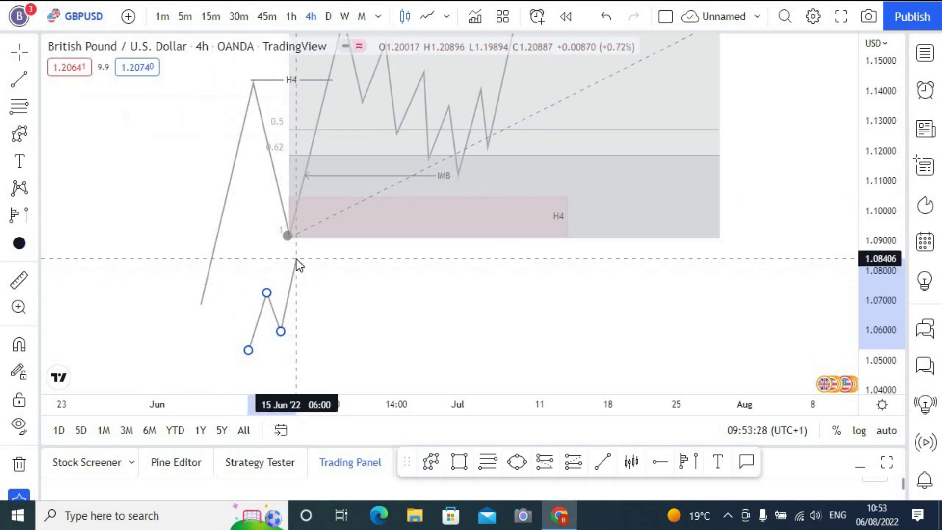
pyautogui.click(237, 286)
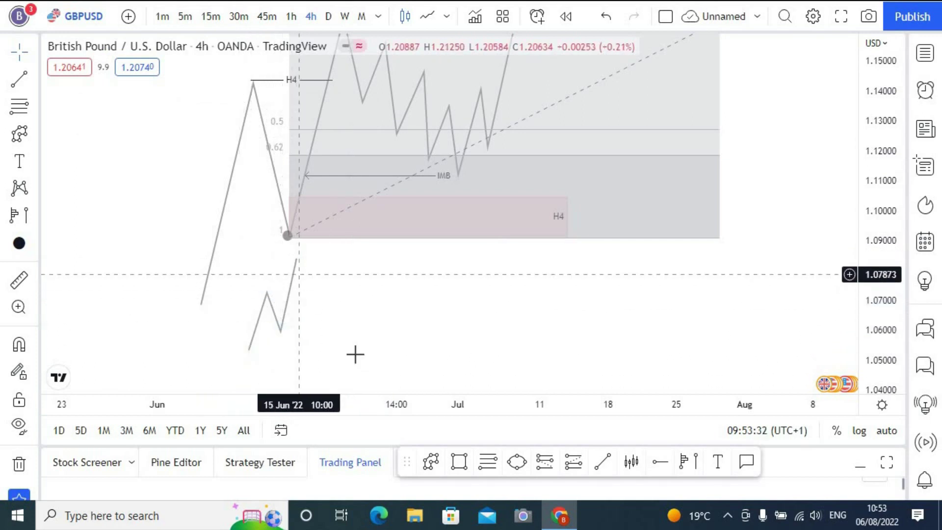
# Draw a rectangle zone over the small path's pullback, from about 1.072 to 1.060 between 13 Jun and 13 Jul
pyautogui.click(456, 461)
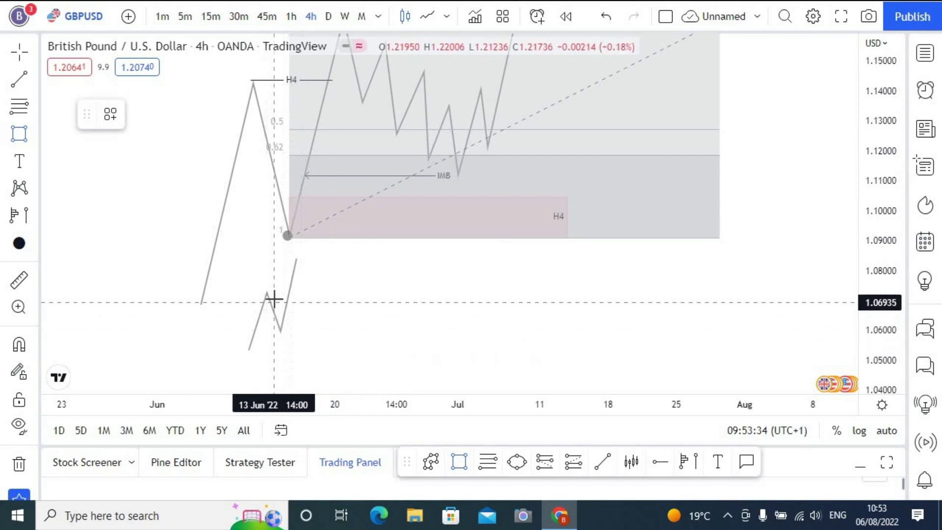
pyautogui.click(288, 313)
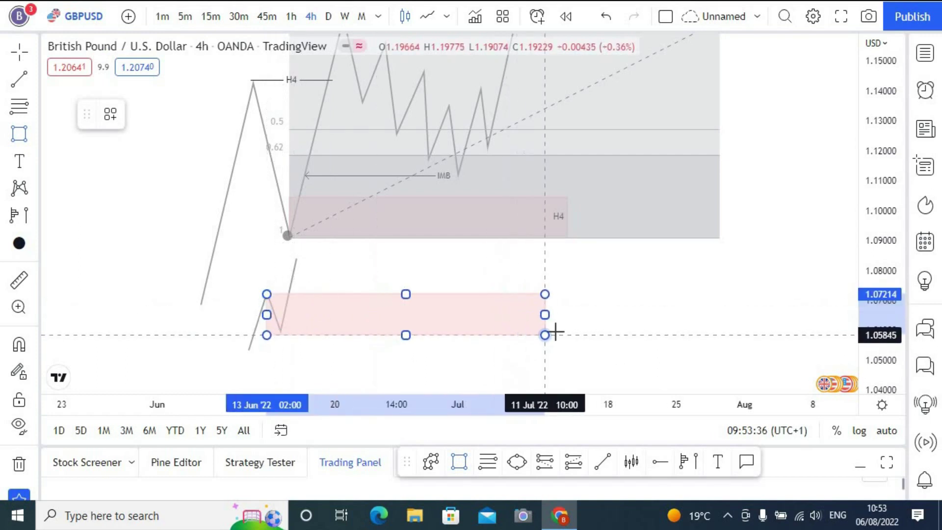
pyautogui.click(572, 330)
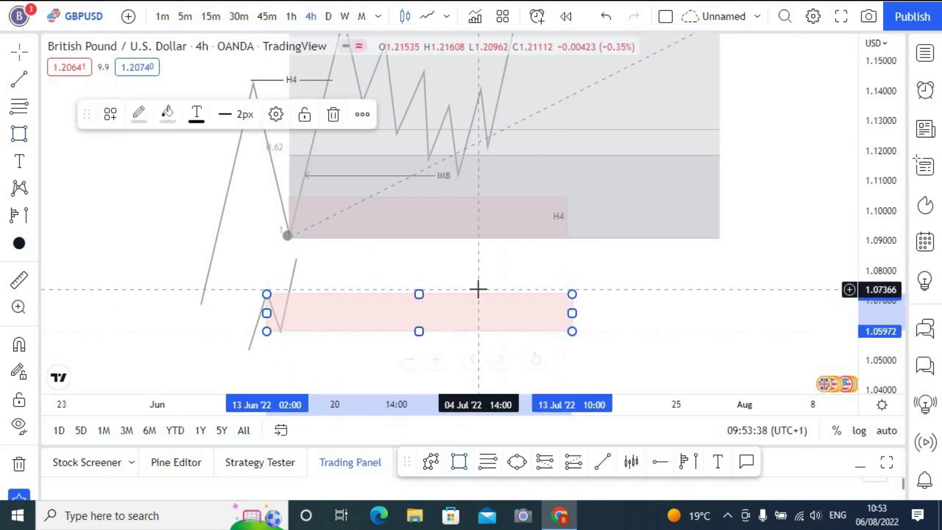
pyautogui.click(474, 288)
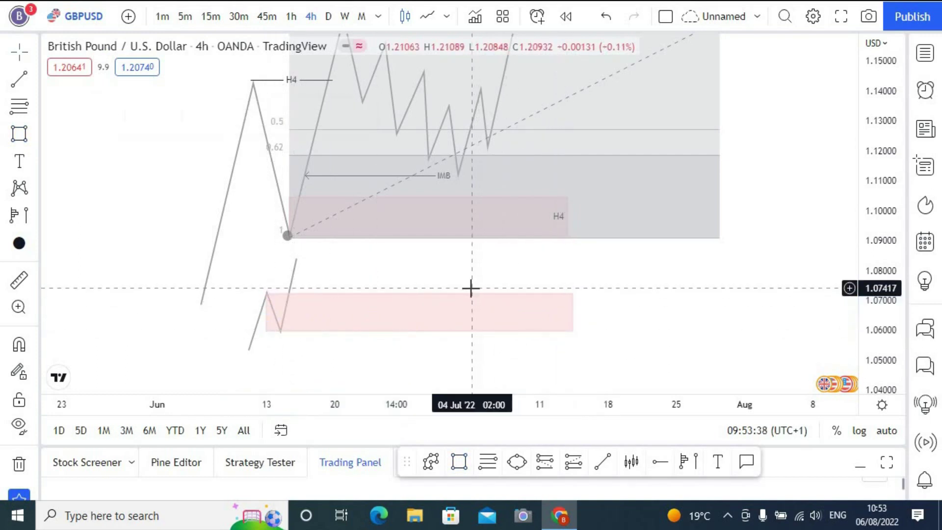
# Draw a path from the small path's end down into the lower zone and back up, and delete it
pyautogui.click(436, 462)
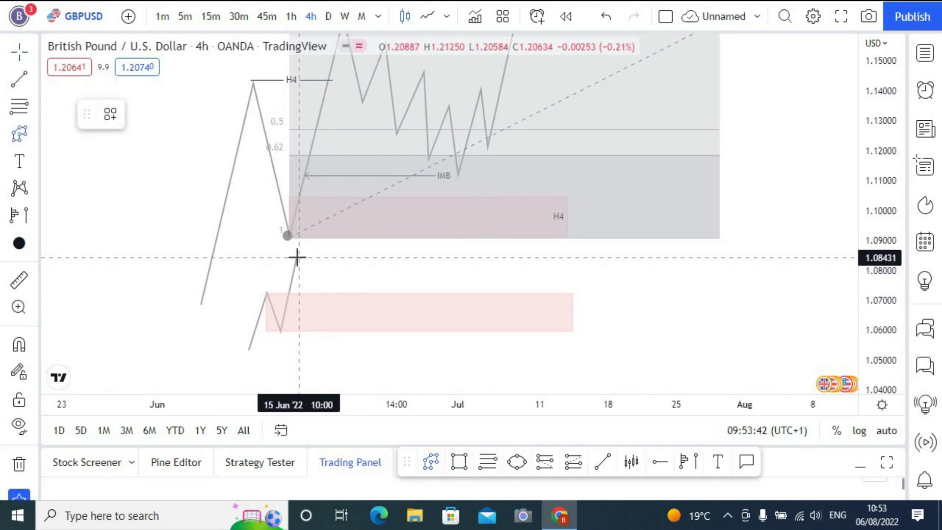
pyautogui.click(319, 308)
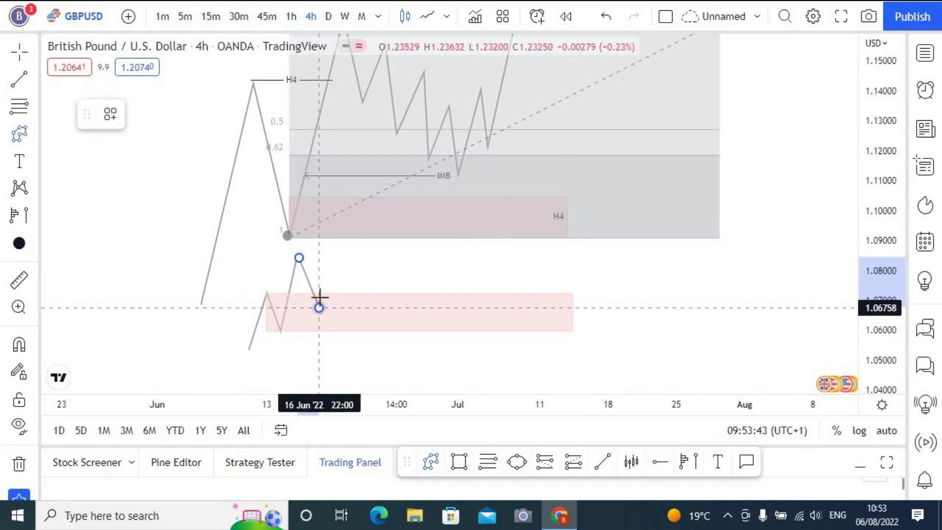
pyautogui.click(346, 224)
pyautogui.click(333, 112)
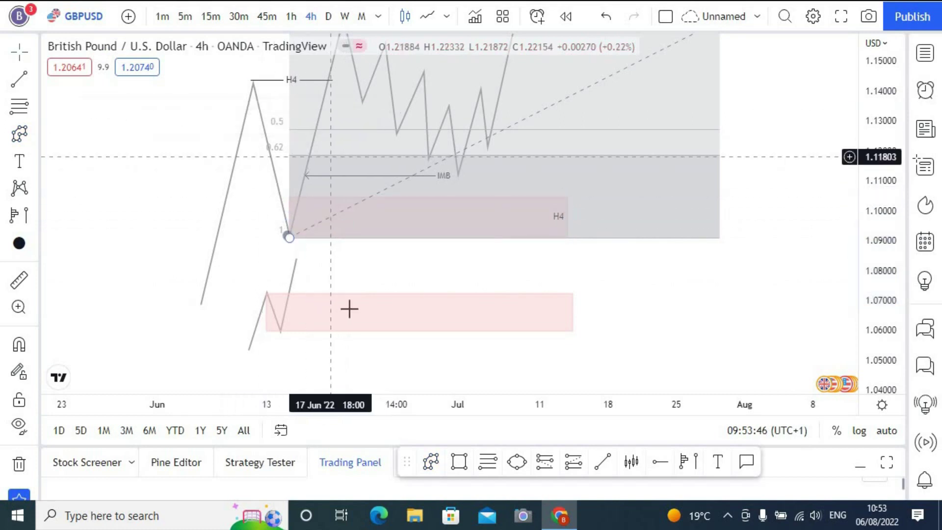
# Delete the lower rectangle zone and the small path below the main structure, and dismiss the broker advert
pyautogui.click(360, 303)
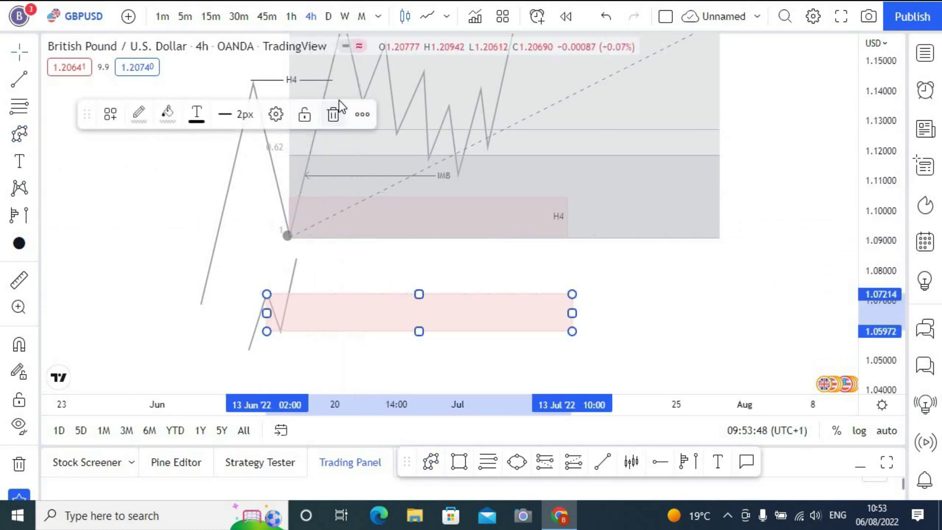
pyautogui.click(334, 117)
pyautogui.click(294, 268)
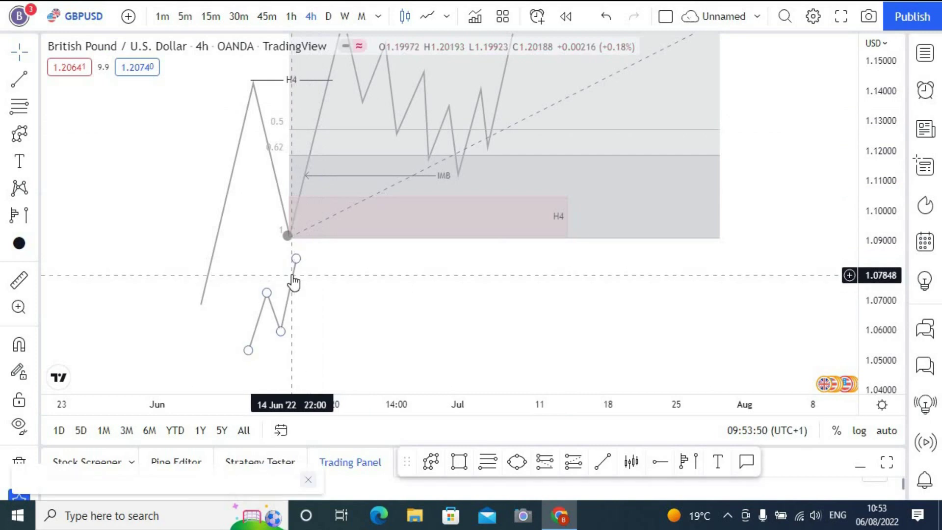
pyautogui.click(333, 116)
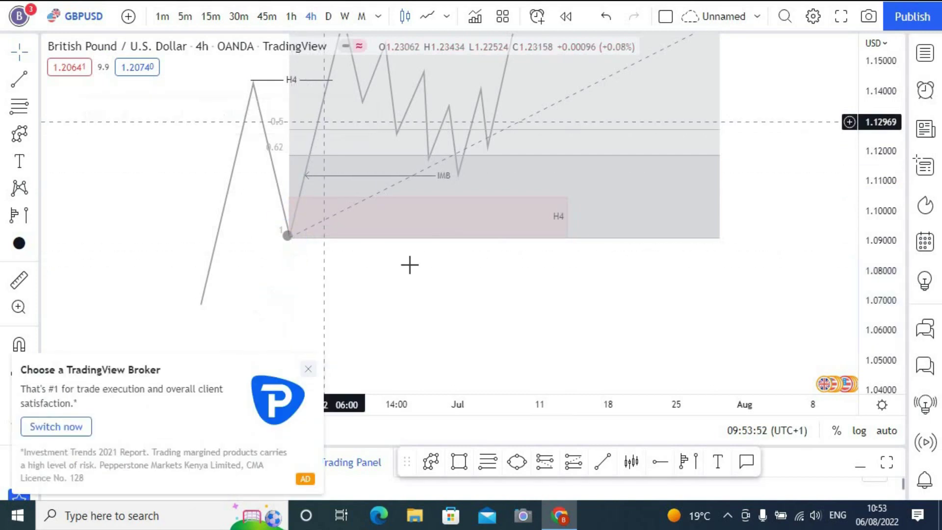
pyautogui.click(308, 369)
pyautogui.click(706, 50)
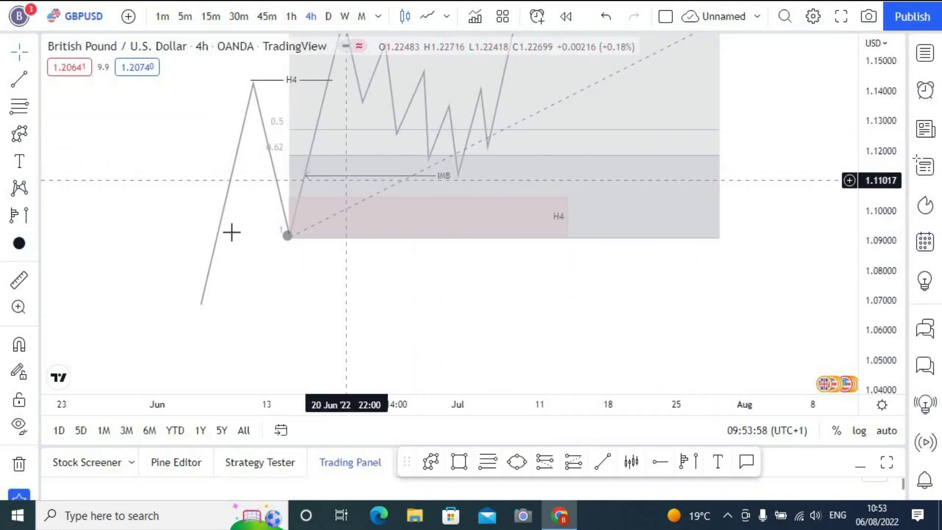
# Place horizontal rays from the second rising leg along the retracement's 0.62 level at 1.11879 and 0.5 level at 1.12690
pyautogui.moveTo(160, 217); pyautogui.dragTo(147, 271)
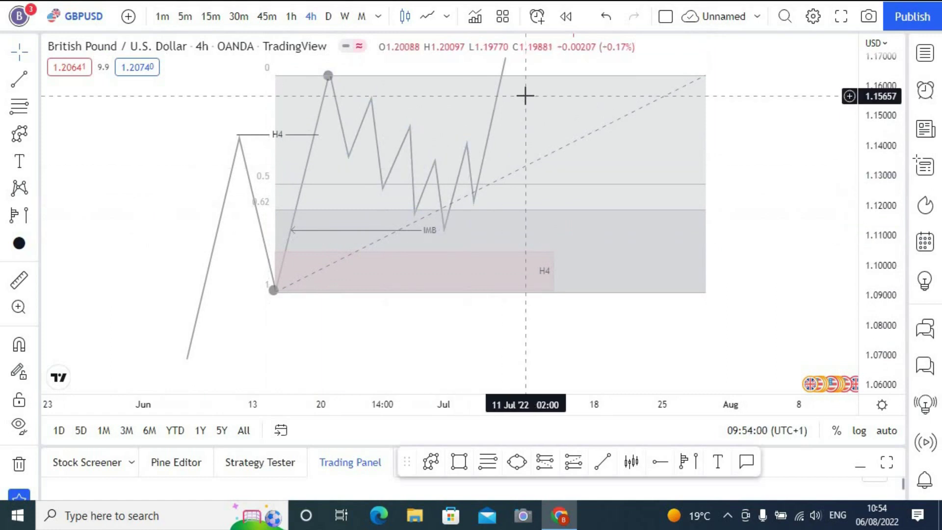
pyautogui.click(299, 203)
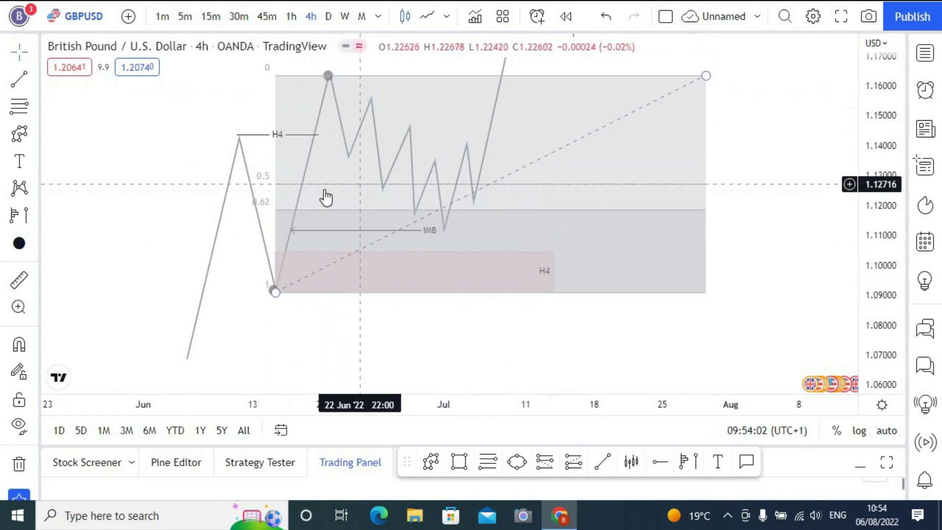
pyautogui.click(332, 355)
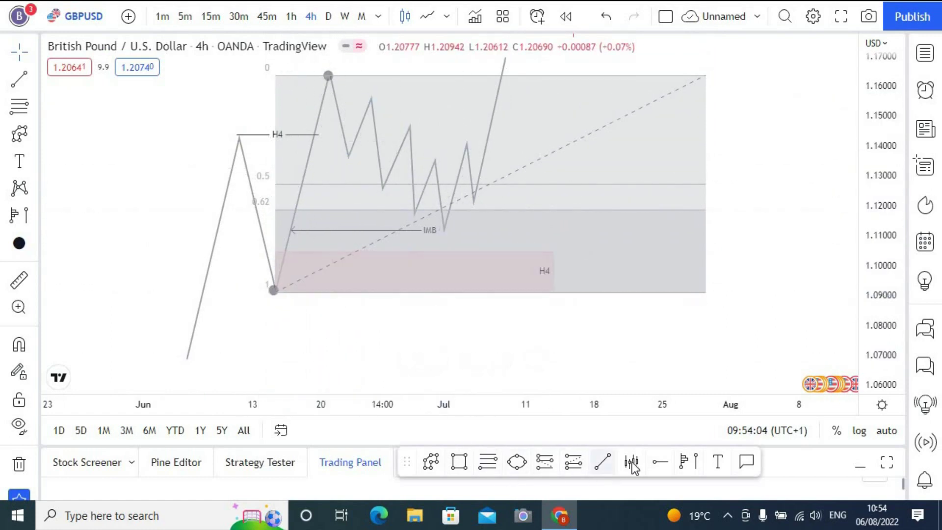
pyautogui.click(288, 210)
pyautogui.click(657, 462)
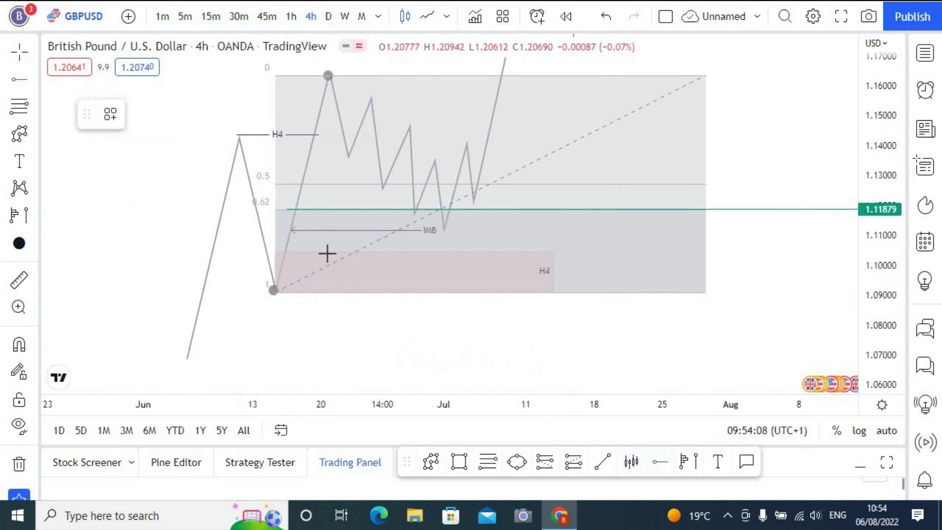
pyautogui.click(292, 185)
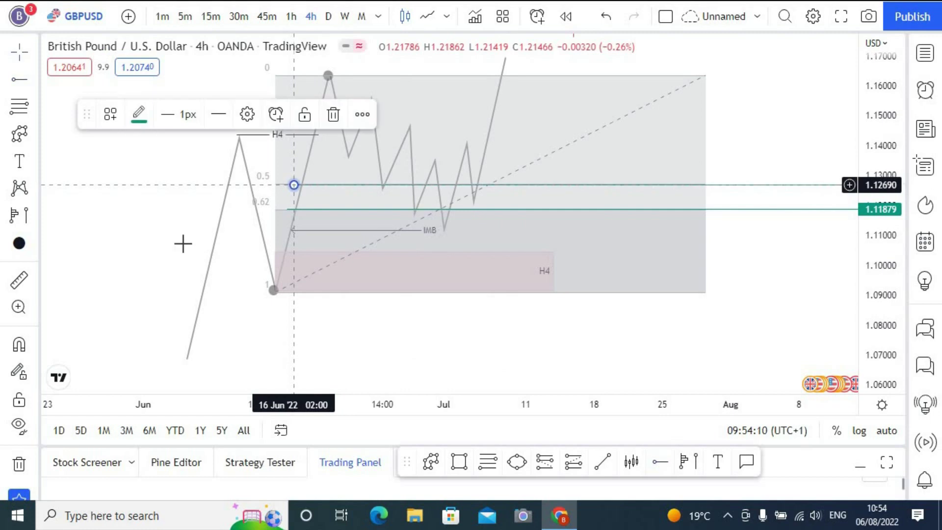
# Delete the Fib retracement from the schematic and clear all remaining drawings from the chart
pyautogui.click(644, 106)
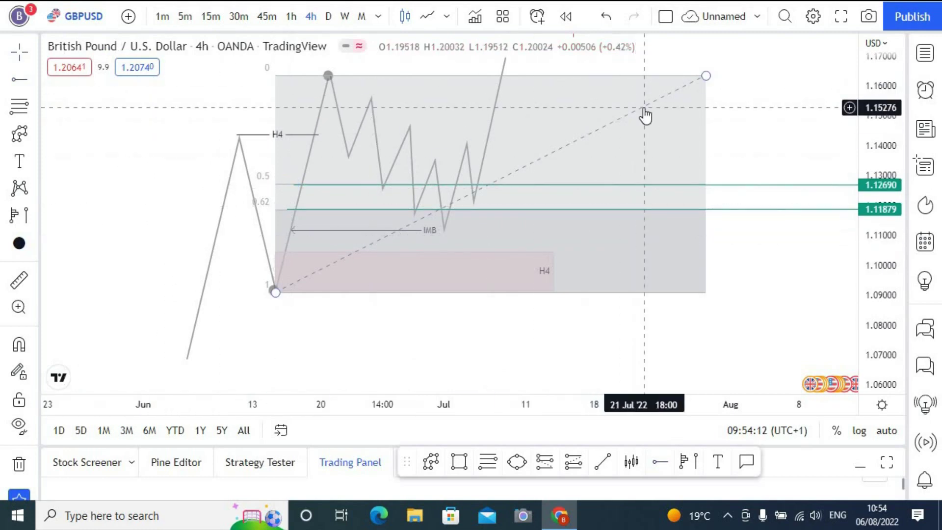
pyautogui.press('Delete')
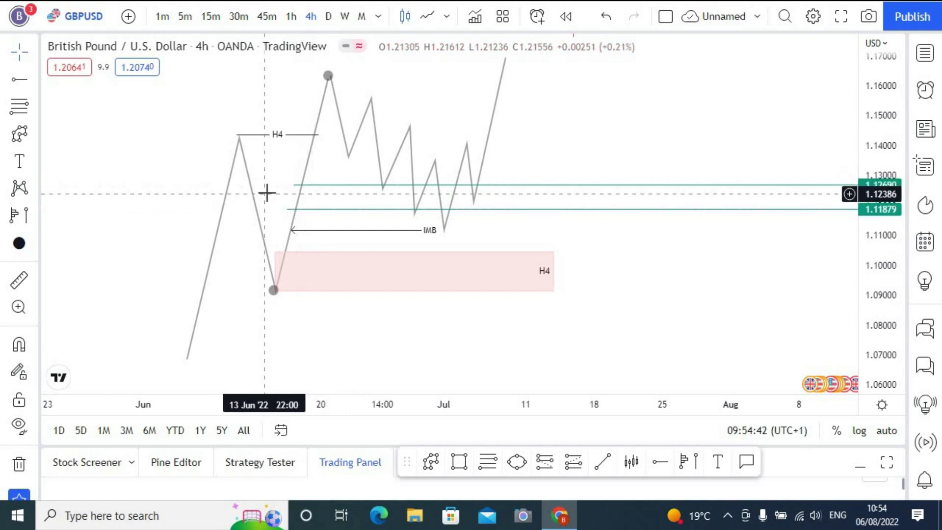
pyautogui.moveTo(319, 183); pyautogui.dragTo(307, 325)
pyautogui.moveTo(399, 170); pyautogui.dragTo(396, 266)
pyautogui.scroll(2, 396, 266)
pyautogui.click(18, 466)
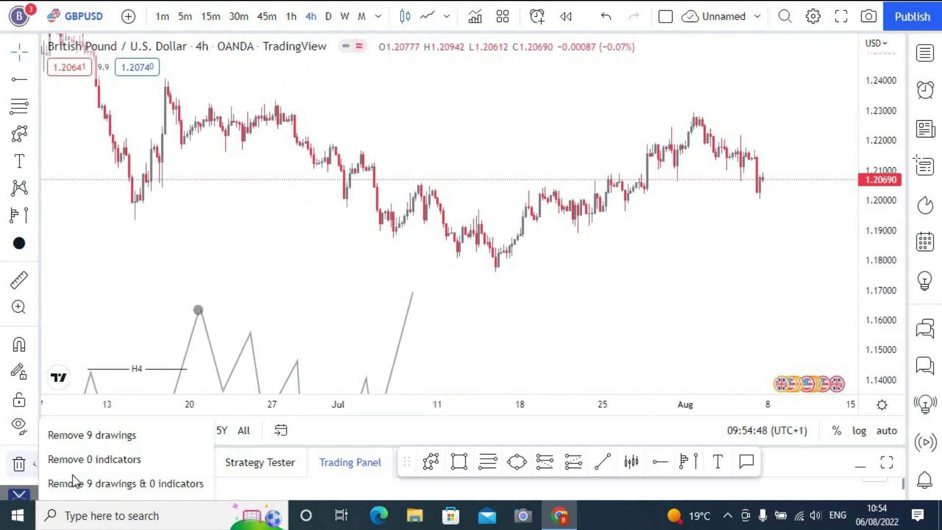
pyautogui.click(87, 491)
# Draw a horizontal trend line from the 13 Jul high at 1.19688 to 19 Jul, and apply the H4 template
pyautogui.scroll(-10, 434, 288)
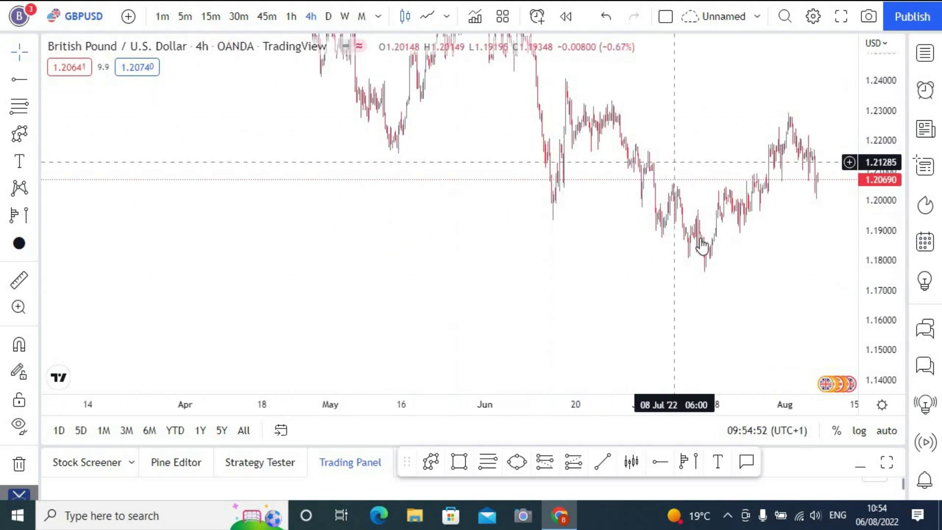
pyautogui.moveTo(709, 267); pyautogui.dragTo(610, 272)
pyautogui.scroll(5, 599, 271)
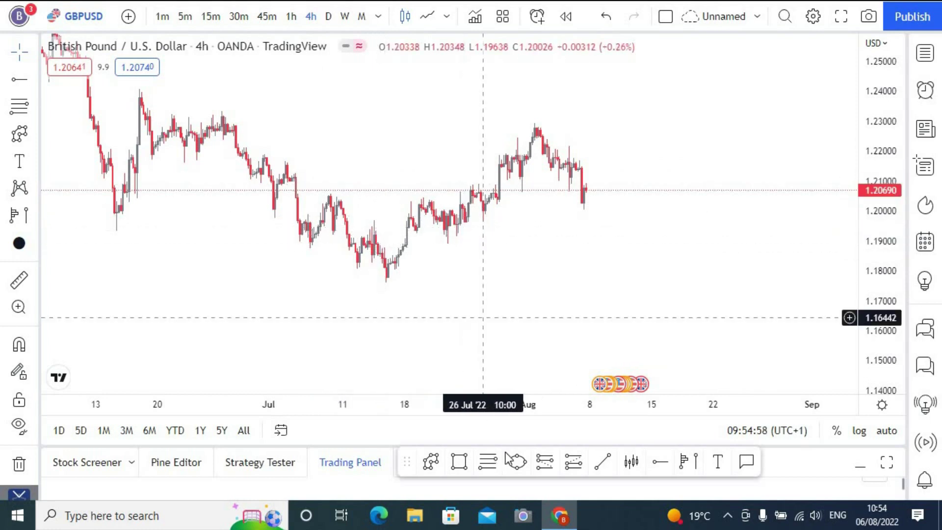
pyautogui.click(604, 469)
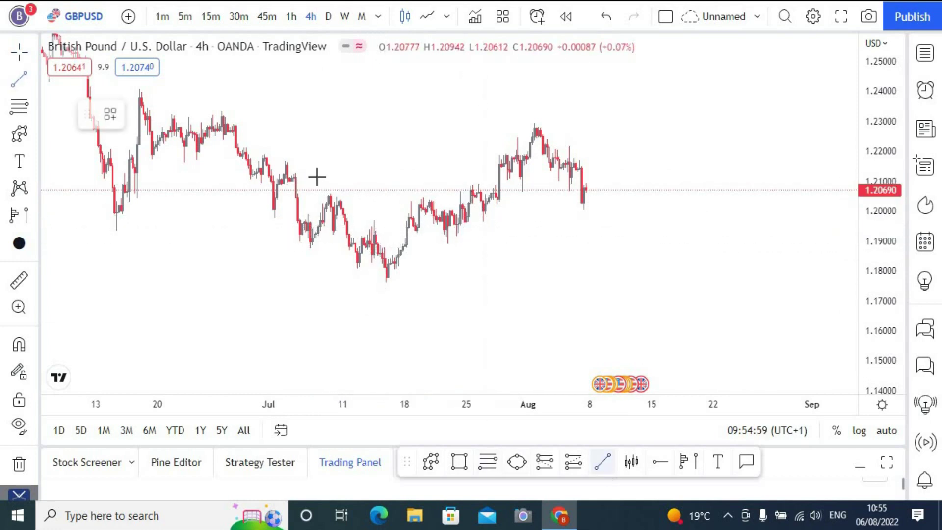
pyautogui.click(372, 221)
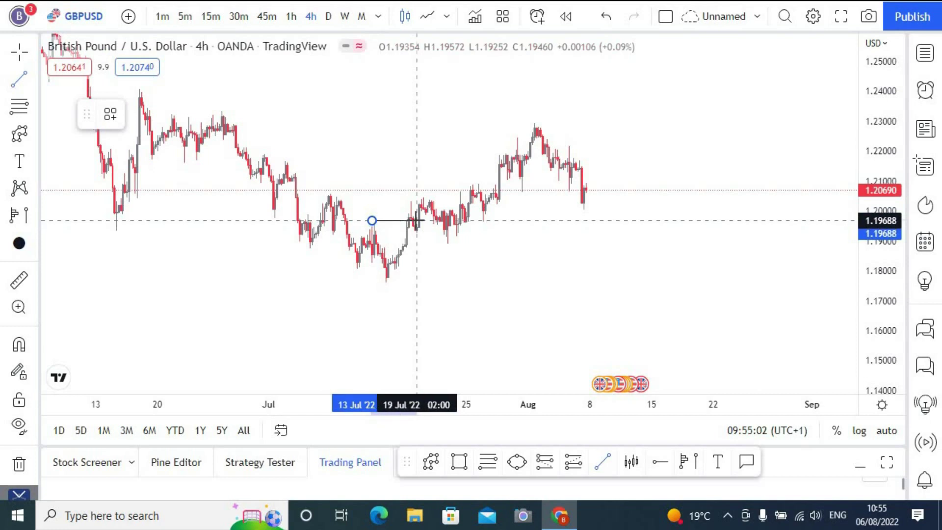
pyautogui.click(417, 221)
pyautogui.click(111, 114)
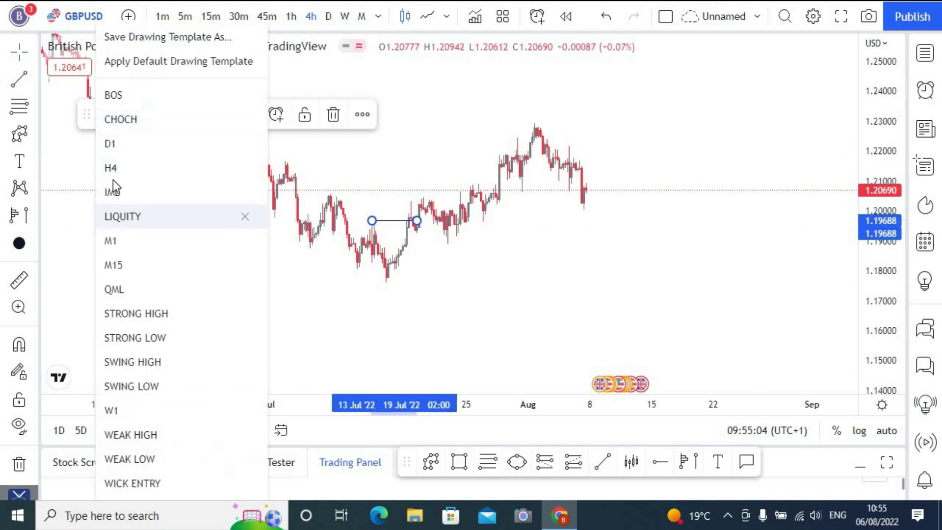
pyautogui.click(112, 172)
# Draw a horizontal trend line at 1.18040 from the 11 Jul low to 14 Jul, and apply the H4 template
pyautogui.click(595, 467)
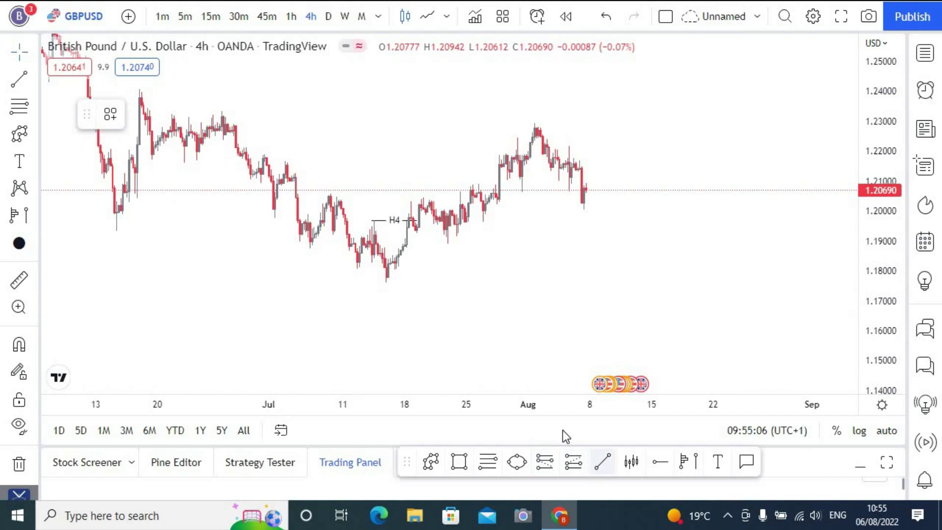
pyautogui.click(390, 270)
pyautogui.click(118, 120)
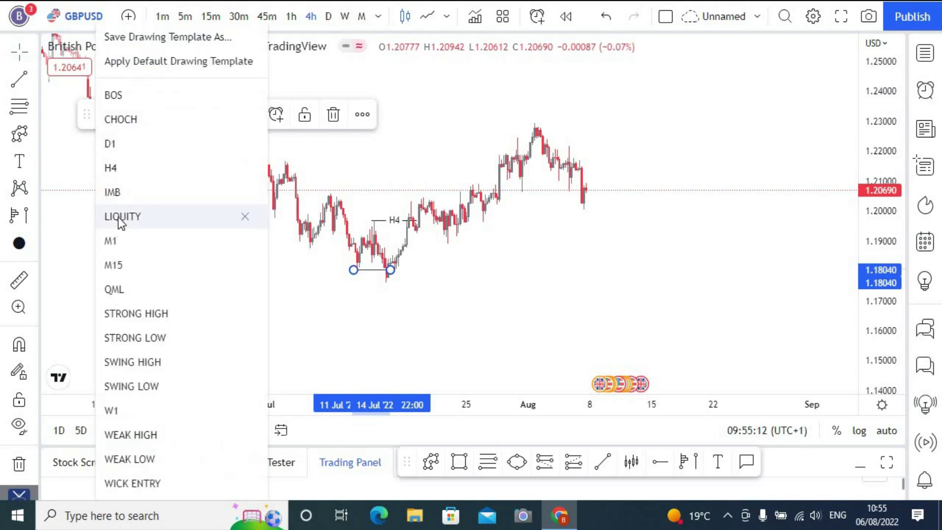
pyautogui.click(112, 168)
# Draw a rectangle zone over the mid-July candles just above the low, from about 1.18435 to 1.18013 between 15 Jul and 14 Aug
pyautogui.scroll(3, 401, 142)
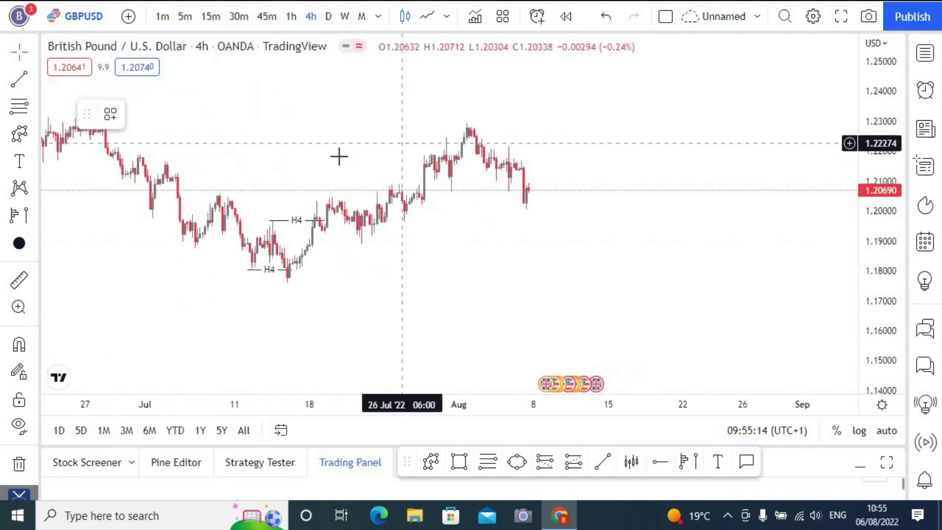
pyautogui.moveTo(211, 167); pyautogui.dragTo(273, 165)
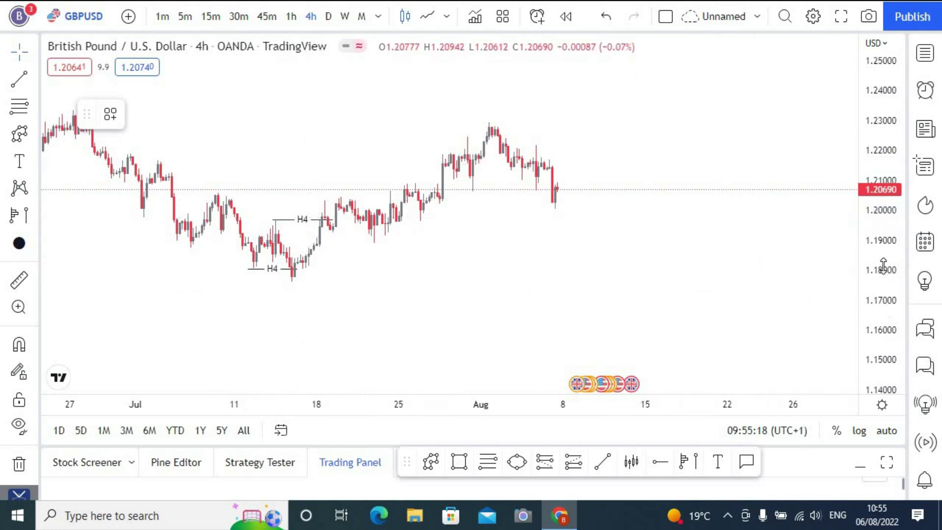
pyautogui.moveTo(878, 263); pyautogui.dragTo(878, 231)
pyautogui.moveTo(679, 244); pyautogui.dragTo(545, 243)
pyautogui.moveTo(876, 316); pyautogui.dragTo(891, 247)
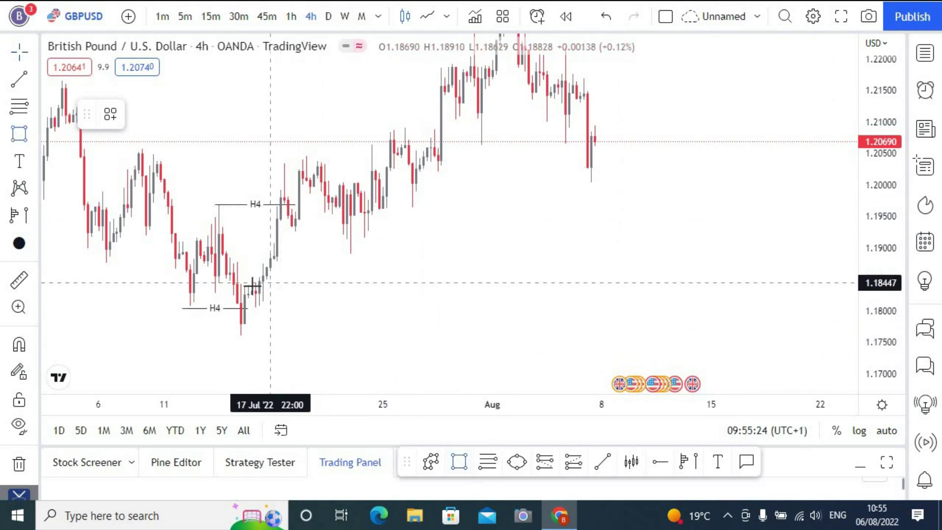
pyautogui.moveTo(252, 283)
pyautogui.mouseDown()
pyautogui.moveTo(719, 296)
pyautogui.moveTo(707, 309)
pyautogui.mouseUp()
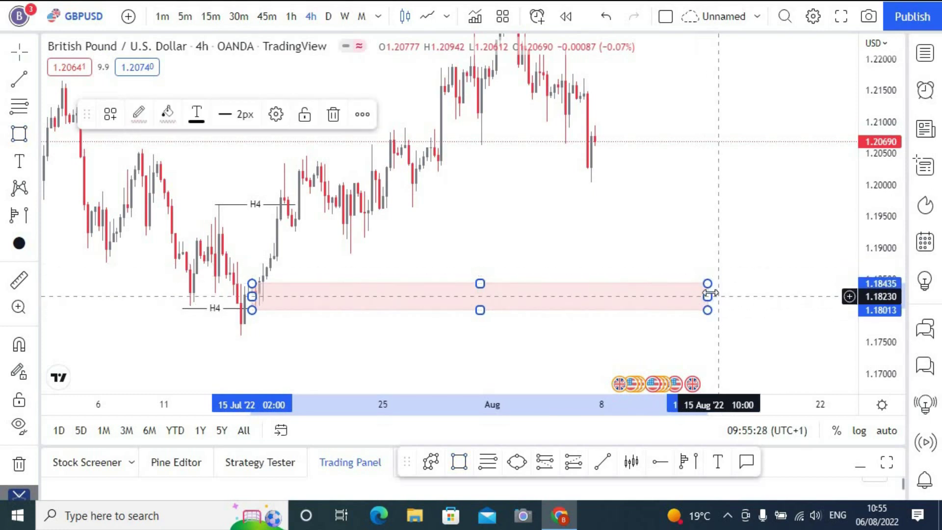
# Apply the H4 template to the rectangle zone and shorten it to end just before August
pyautogui.click(107, 126)
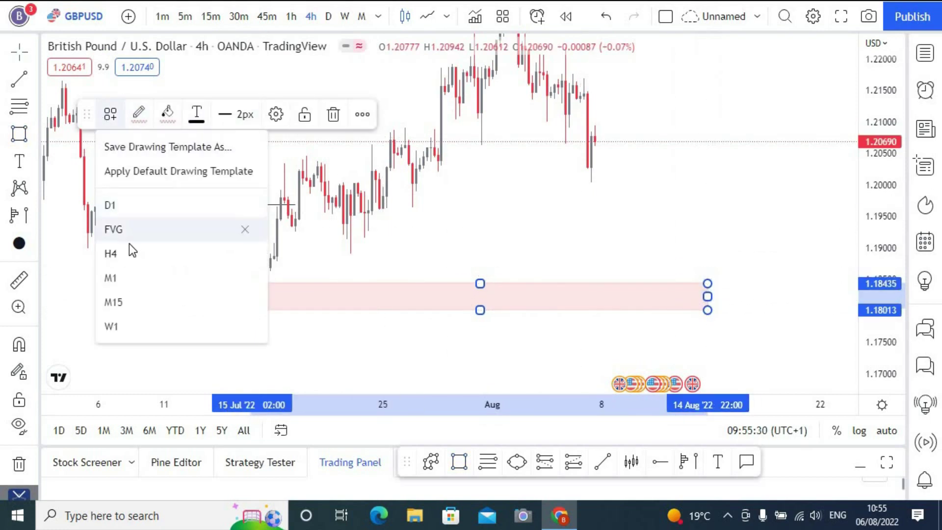
pyautogui.click(114, 253)
pyautogui.click(351, 263)
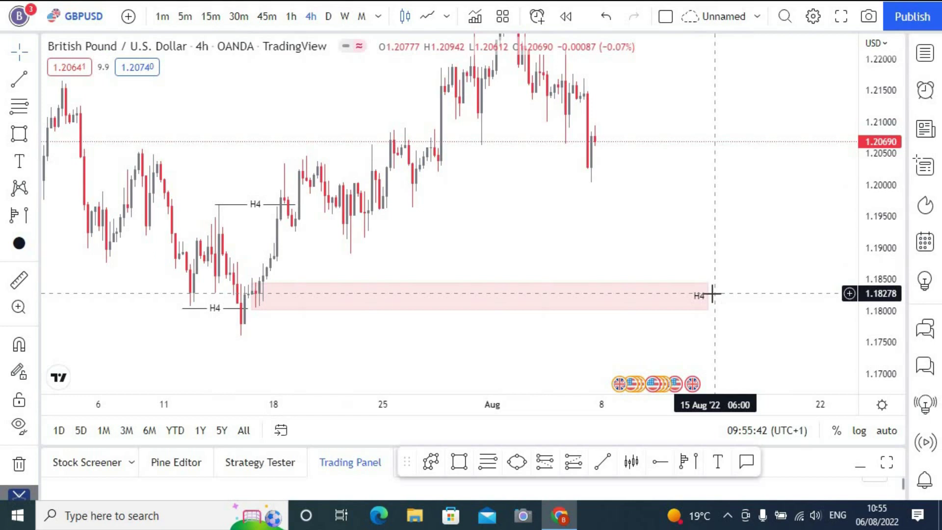
pyautogui.moveTo(707, 296); pyautogui.dragTo(464, 307)
pyautogui.click(462, 234)
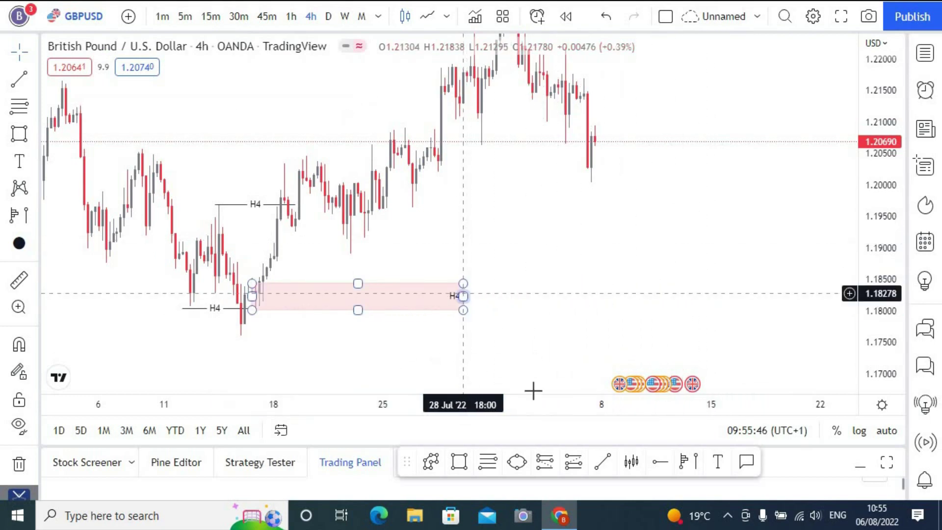
# Draw a Fib retracement from the 14 Jul low at 1.17603 up to the 19 Jul high's level at 1.20460
pyautogui.click(477, 469)
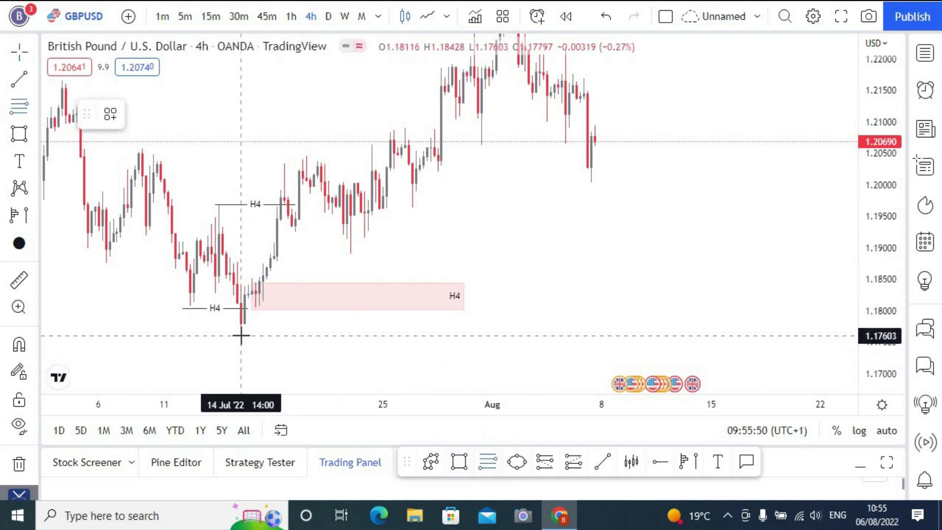
pyautogui.click(506, 156)
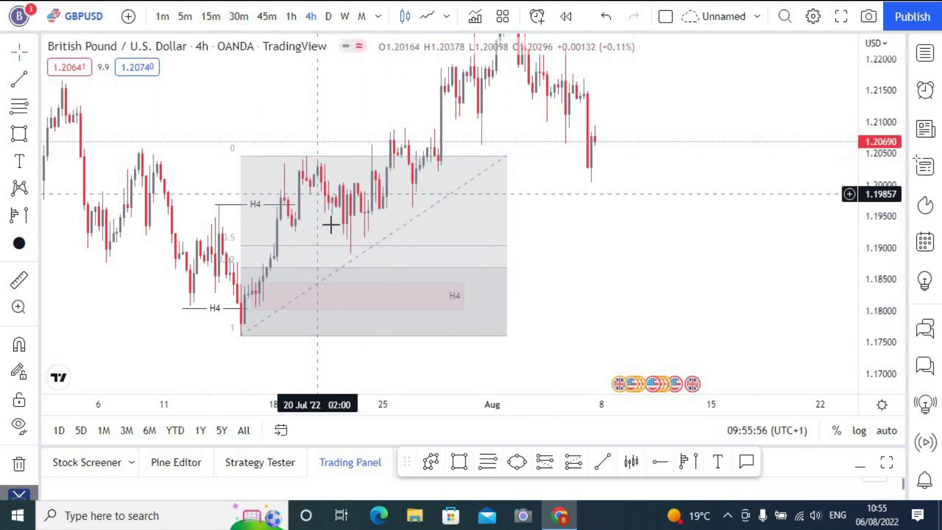
pyautogui.click(314, 300)
pyautogui.click(319, 263)
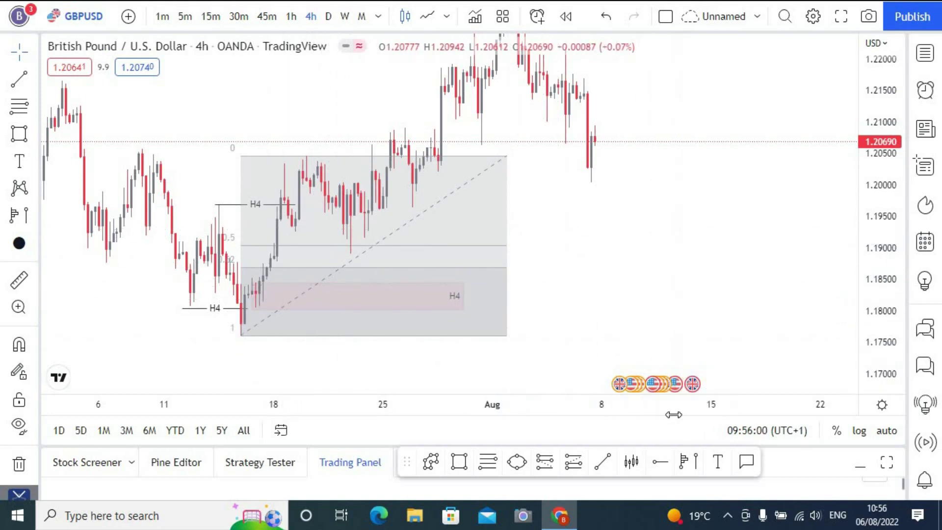
# Place horizontal rays along the retracement's 0.62 level at 1.18700 and 0.5 level at 1.19038, and delete the retracement
pyautogui.click(659, 464)
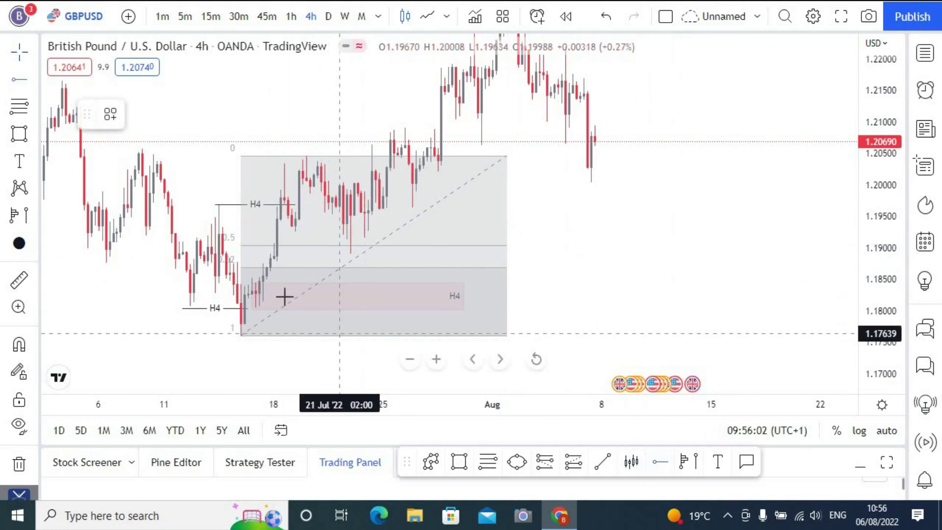
pyautogui.click(267, 267)
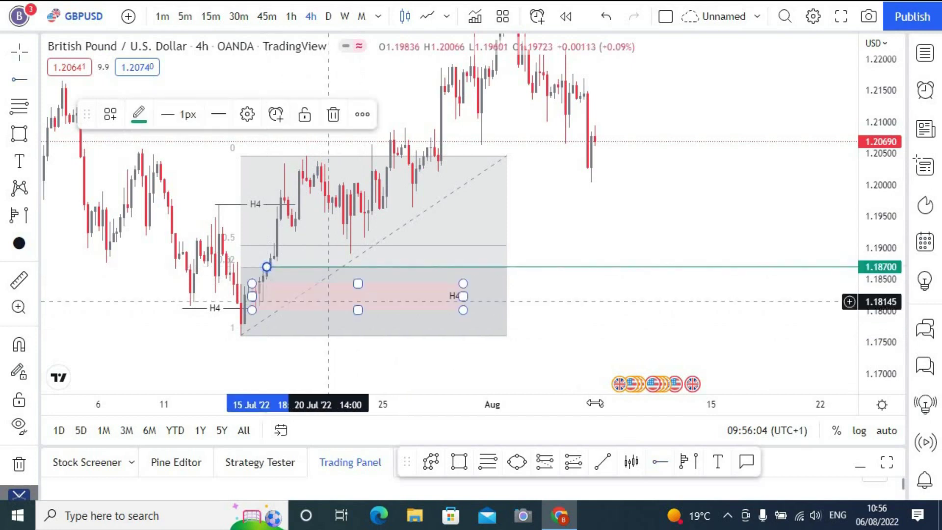
pyautogui.click(654, 464)
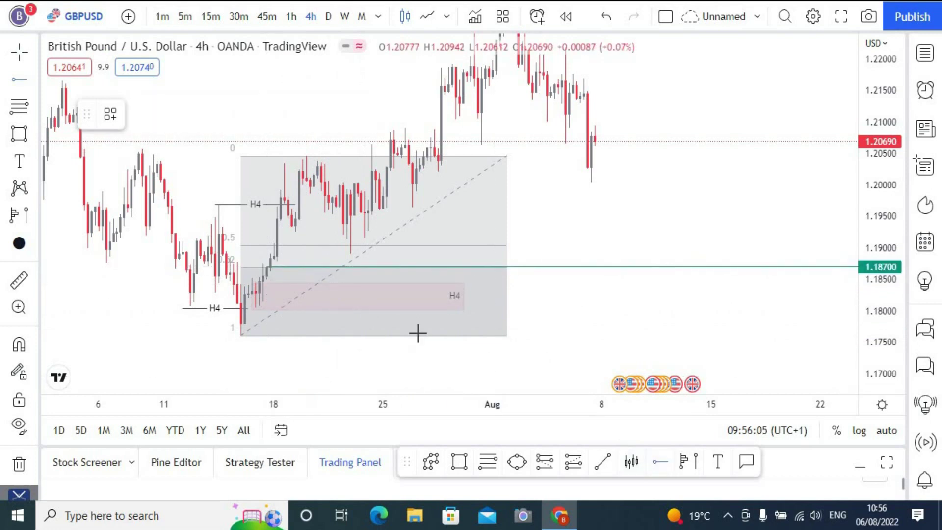
pyautogui.click(274, 245)
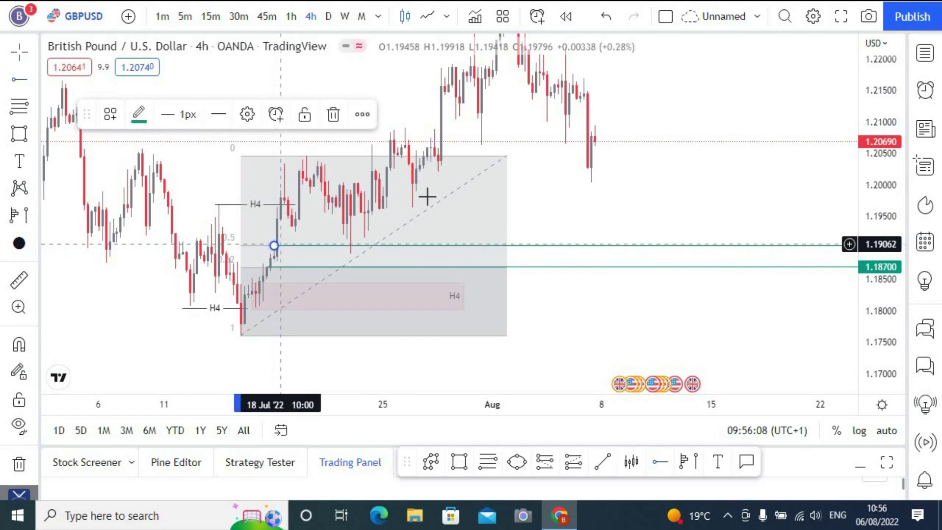
pyautogui.click(490, 175)
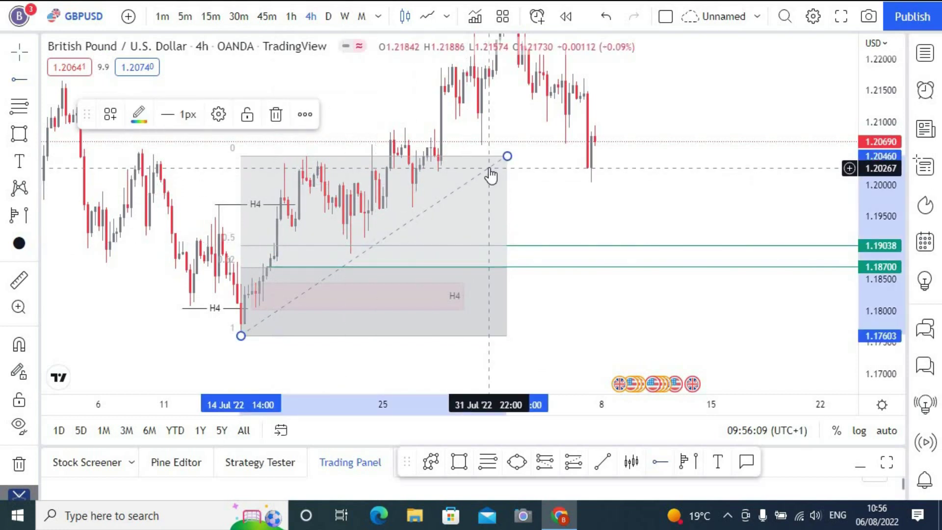
pyautogui.click(276, 114)
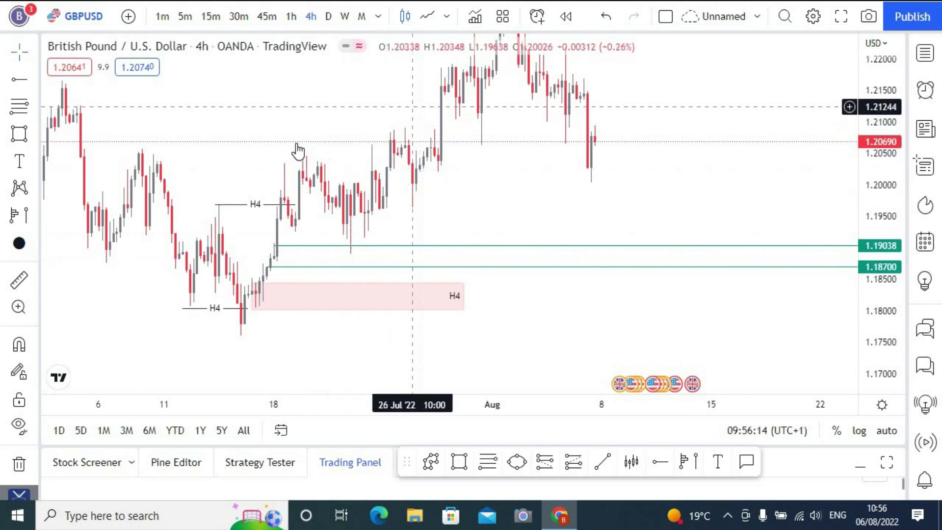
# Draw a horizontal trend line from the 19 Jul high at 1.20460 to 25 Jul, and apply the H4 template
pyautogui.scroll(-2, 299, 133)
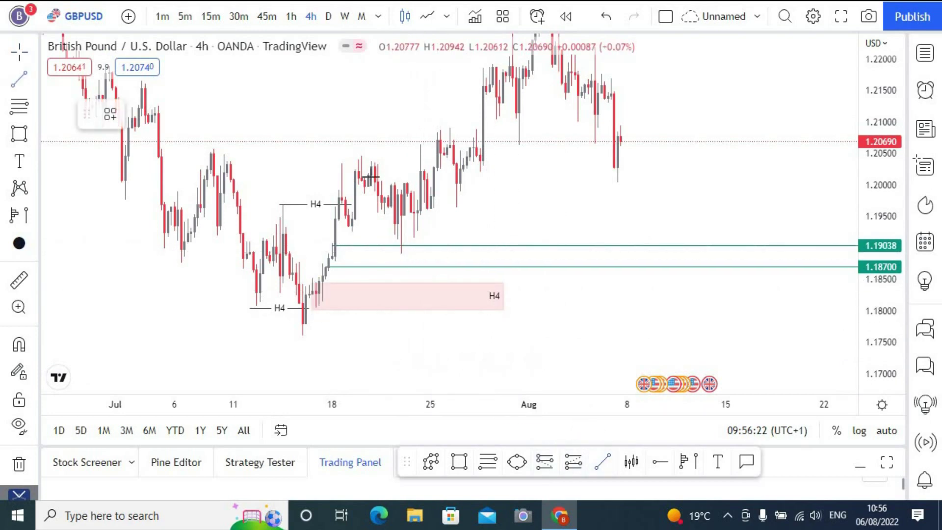
pyautogui.click(355, 156)
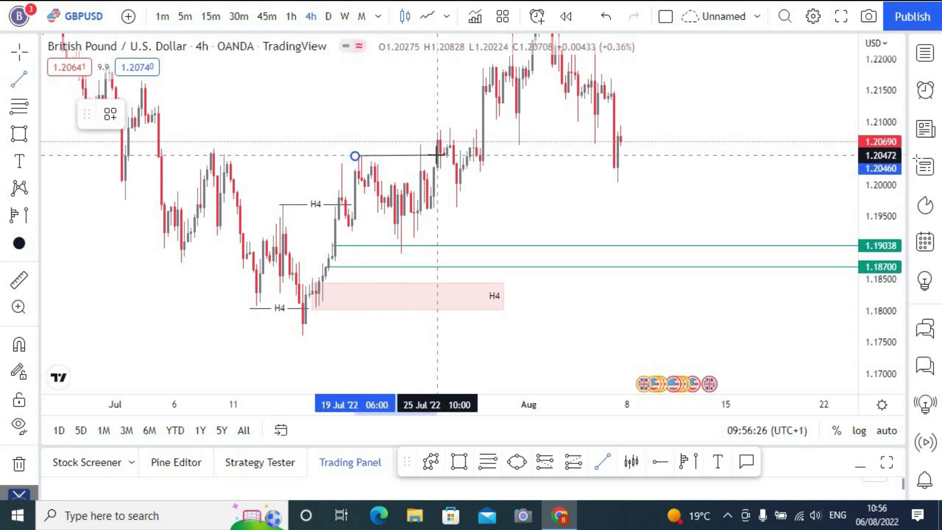
pyautogui.click(438, 156)
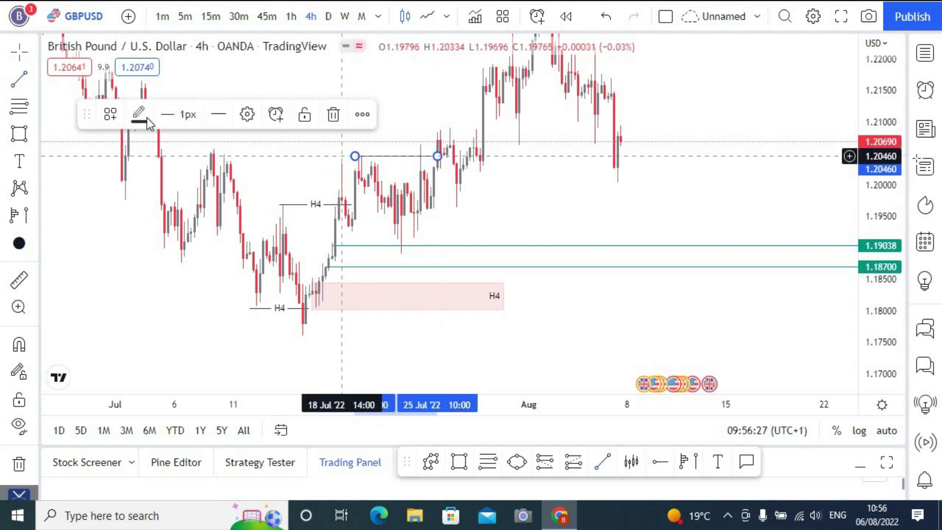
pyautogui.click(111, 114)
pyautogui.click(131, 170)
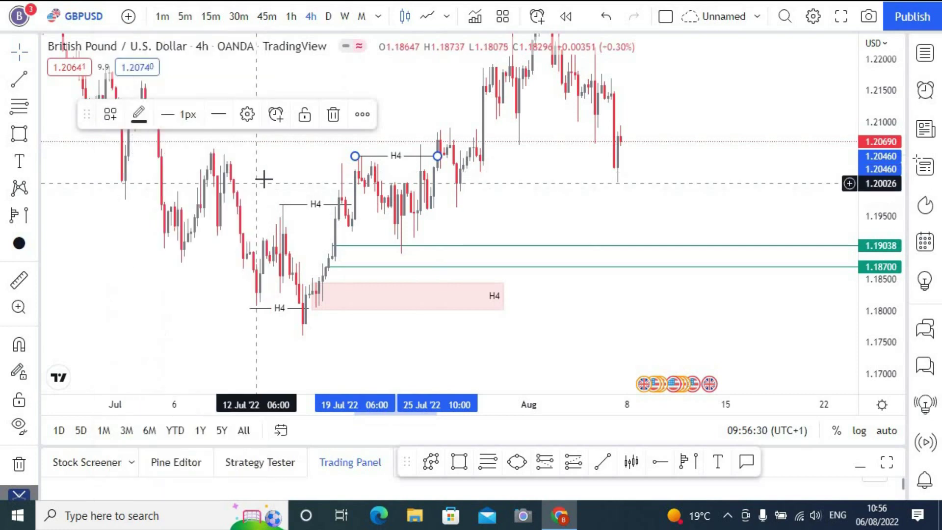
pyautogui.click(265, 180)
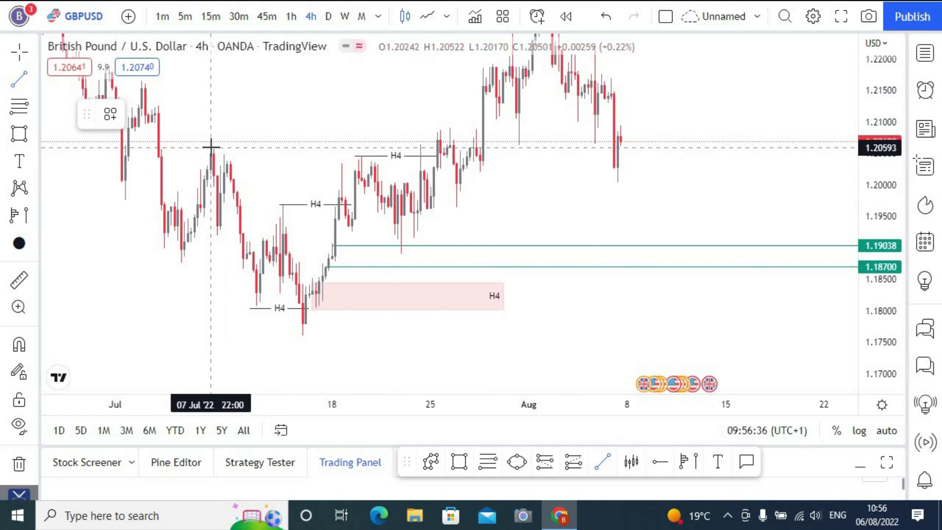
# Draw a horizontal trend line from the 7 Jul high at 1.20581 to 22 Jul, and apply the H4 template
pyautogui.click(424, 147)
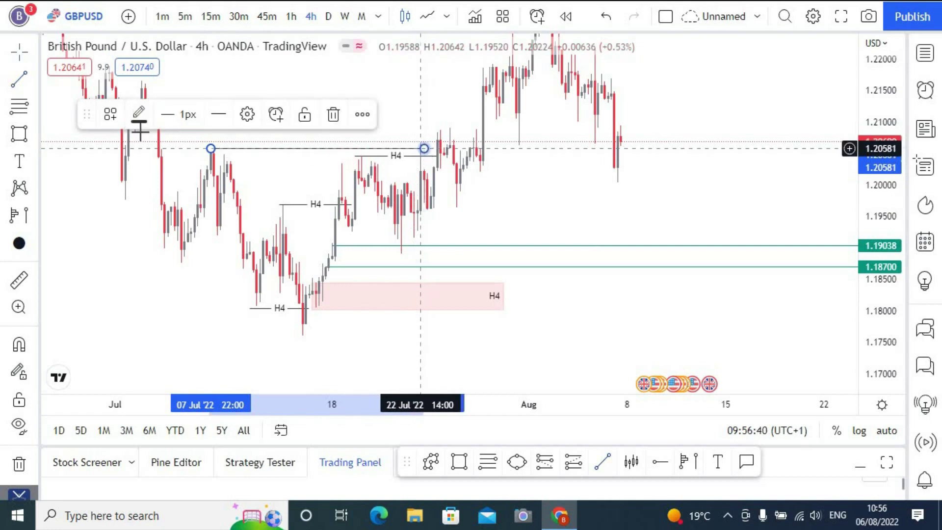
pyautogui.click(111, 114)
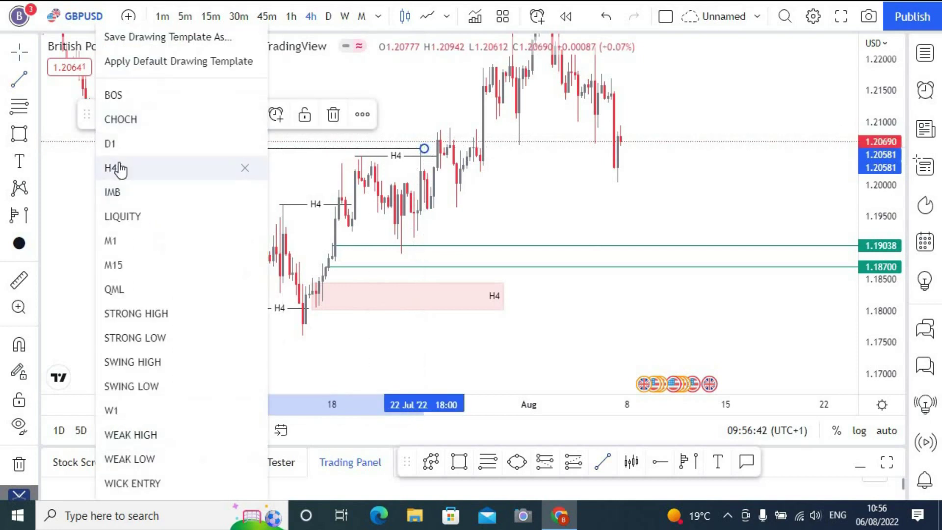
pyautogui.click(120, 168)
pyautogui.click(414, 174)
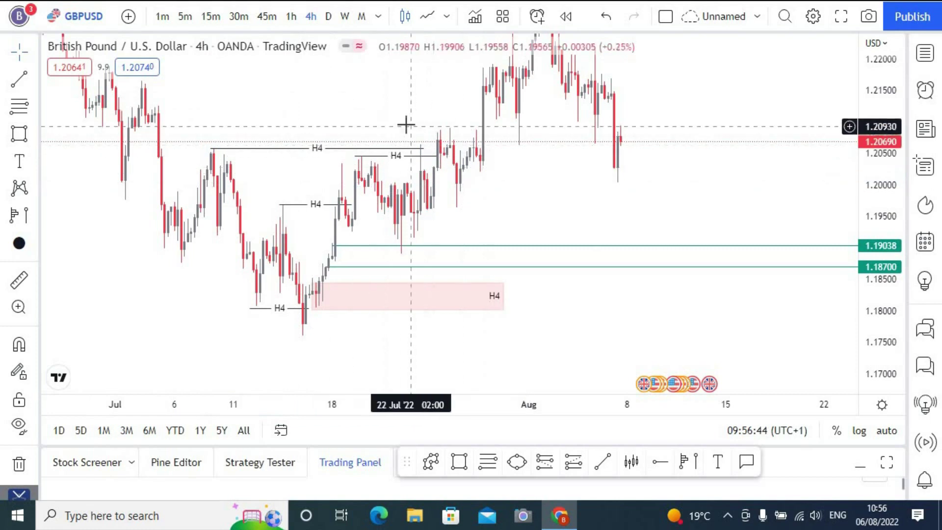
pyautogui.moveTo(384, 122); pyautogui.dragTo(390, 198)
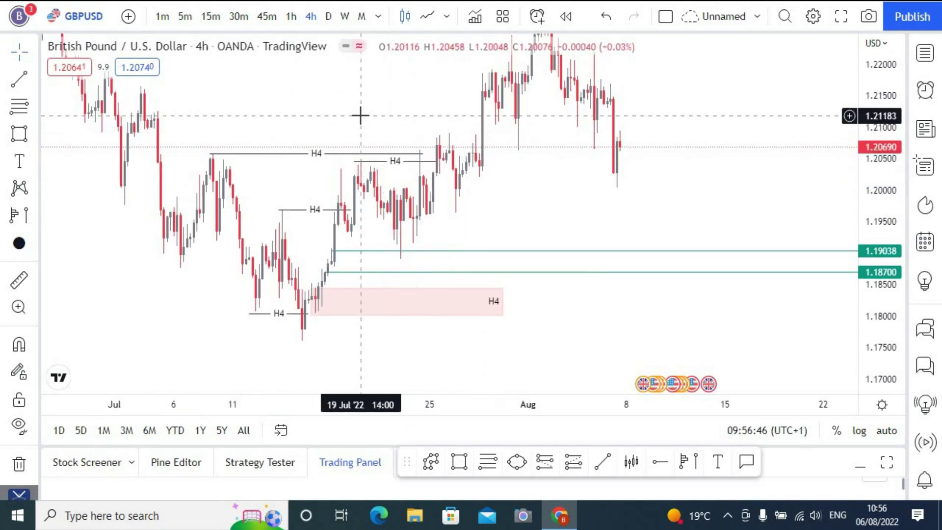
# Switch the chart to the 15-minute timeframe and review the price action from 14 to 25 Jul around the H4 lines
pyautogui.click(210, 17)
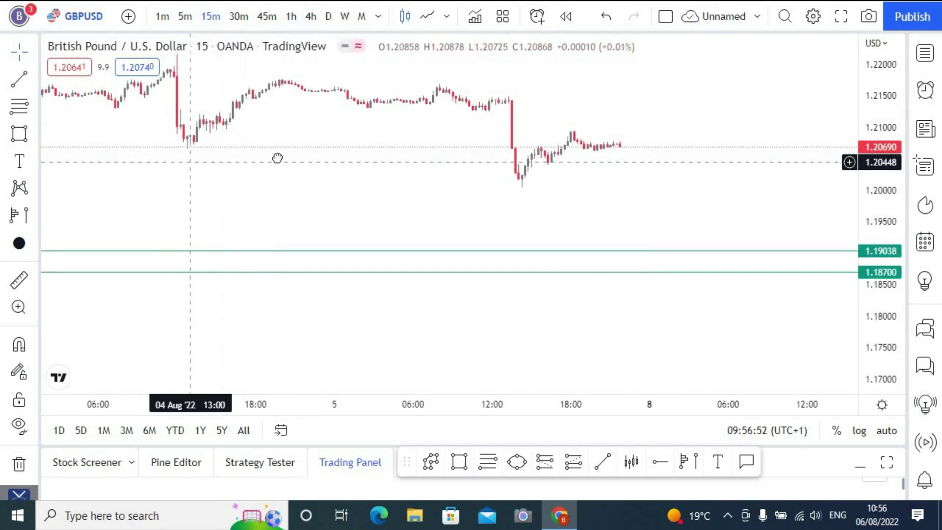
pyautogui.moveTo(277, 158); pyautogui.dragTo(532, 176)
pyautogui.scroll(-6, 305, 189)
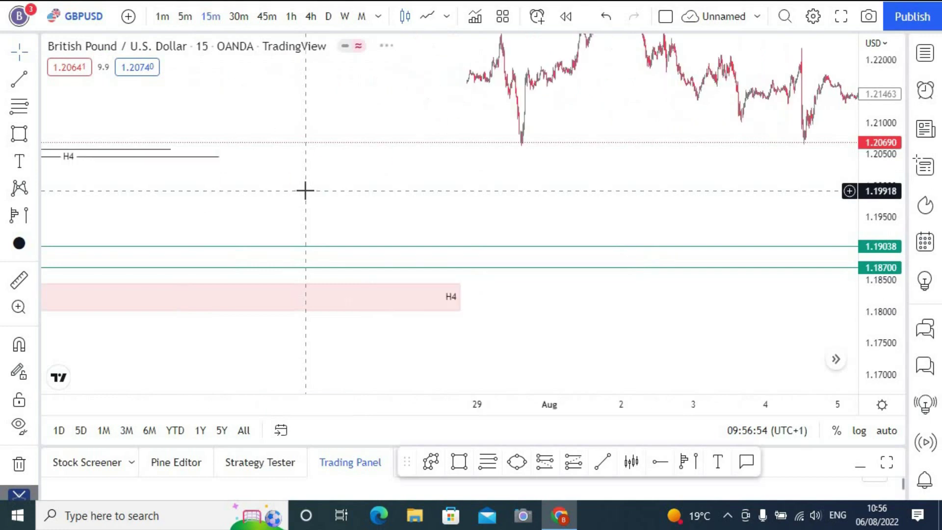
pyautogui.scroll(-6, 344, 201)
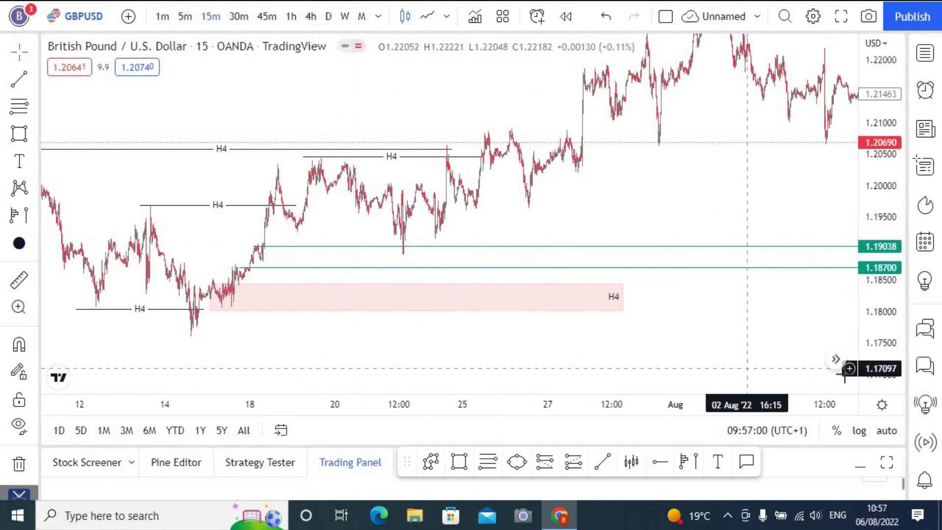
pyautogui.moveTo(879, 364); pyautogui.dragTo(864, 298)
pyautogui.scroll(3, 471, 231)
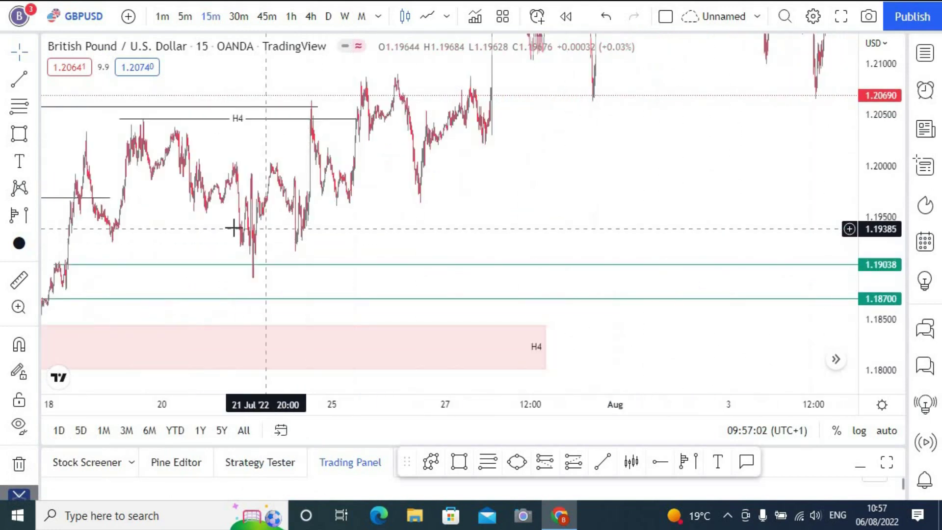
pyautogui.moveTo(236, 226); pyautogui.dragTo(494, 211)
pyautogui.scroll(3, 494, 211)
pyautogui.moveTo(314, 216); pyautogui.dragTo(530, 206)
pyautogui.scroll(3, 530, 206)
pyautogui.moveTo(366, 210); pyautogui.dragTo(542, 207)
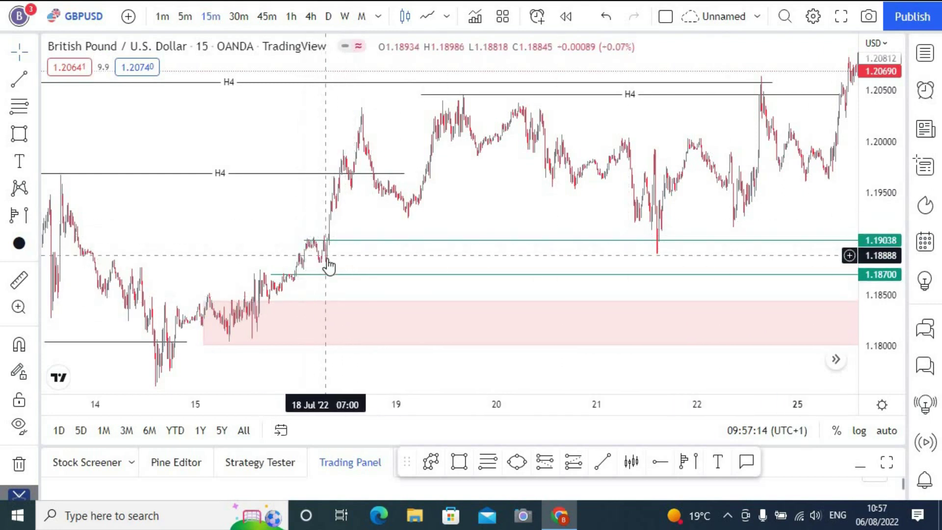
# Examine the 15-minute structure around the 14 Jul low and the start of the H4 demand zone
pyautogui.moveTo(296, 229); pyautogui.dragTo(382, 223)
pyautogui.moveTo(259, 232); pyautogui.dragTo(348, 230)
pyautogui.scroll(3, 347, 231)
pyautogui.moveTo(246, 230); pyautogui.dragTo(376, 228)
pyautogui.scroll(3, 377, 227)
pyautogui.moveTo(202, 240); pyautogui.dragTo(281, 240)
pyautogui.hscroll(-3, 282, 240)
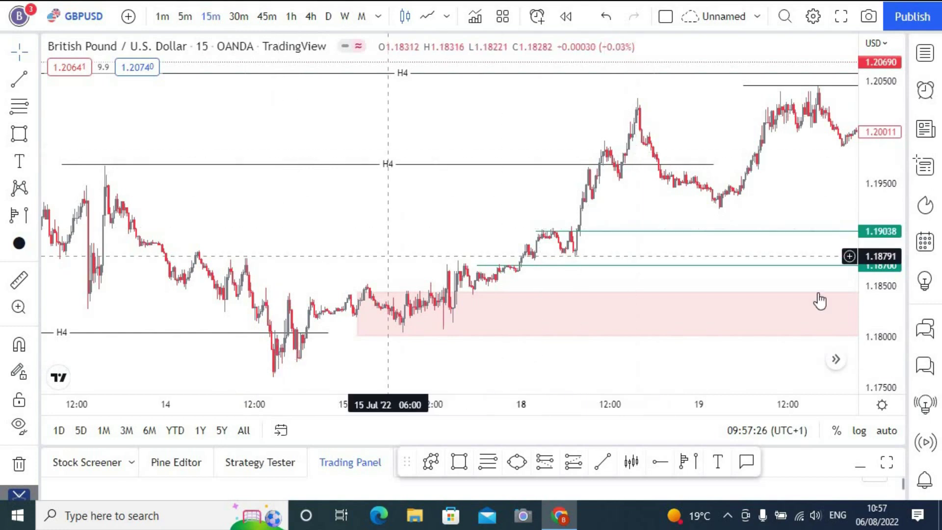
pyautogui.moveTo(886, 202); pyautogui.dragTo(886, 152)
pyautogui.moveTo(376, 334); pyautogui.dragTo(431, 185)
pyautogui.scroll(1, 430, 199)
pyautogui.scroll(1, 302, 195)
pyautogui.moveTo(296, 194); pyautogui.dragTo(381, 185)
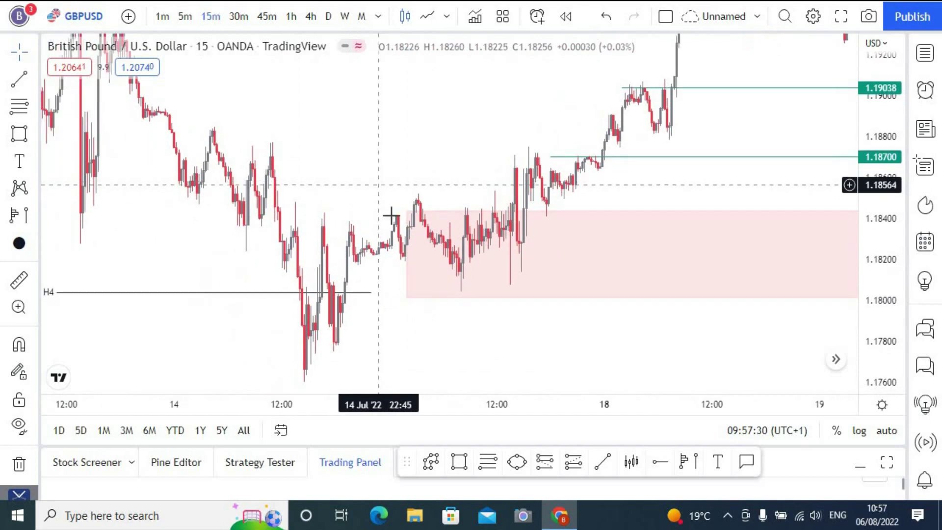
pyautogui.moveTo(338, 207); pyautogui.dragTo(375, 162)
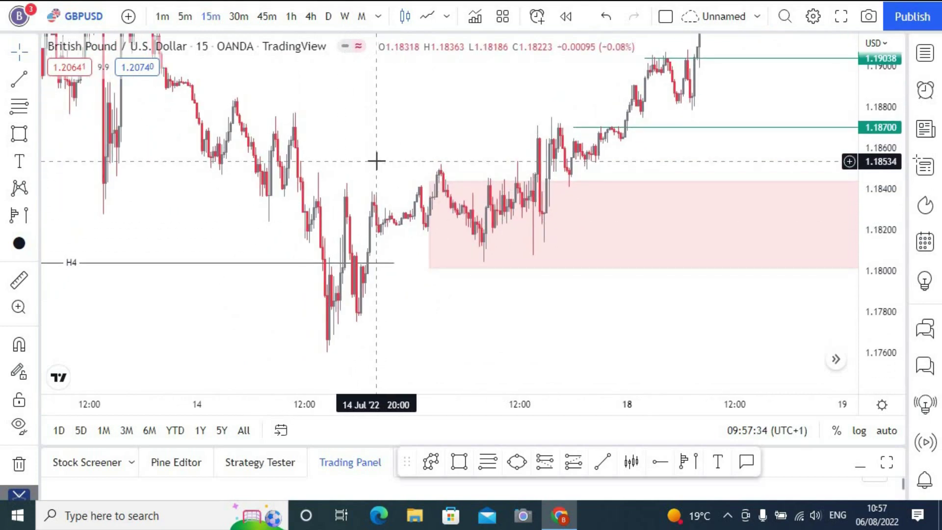
# Draw horizontal trend lines at 1.18479 from 14 to 15 Jul and at 1.18131 on 14 Jul, applying the M15 template to the lower one
pyautogui.click(603, 463)
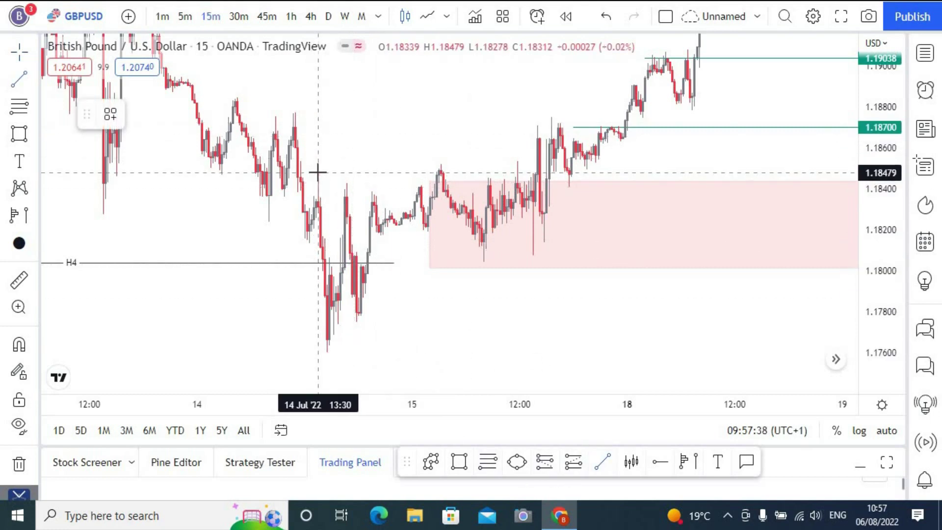
pyautogui.click(439, 172)
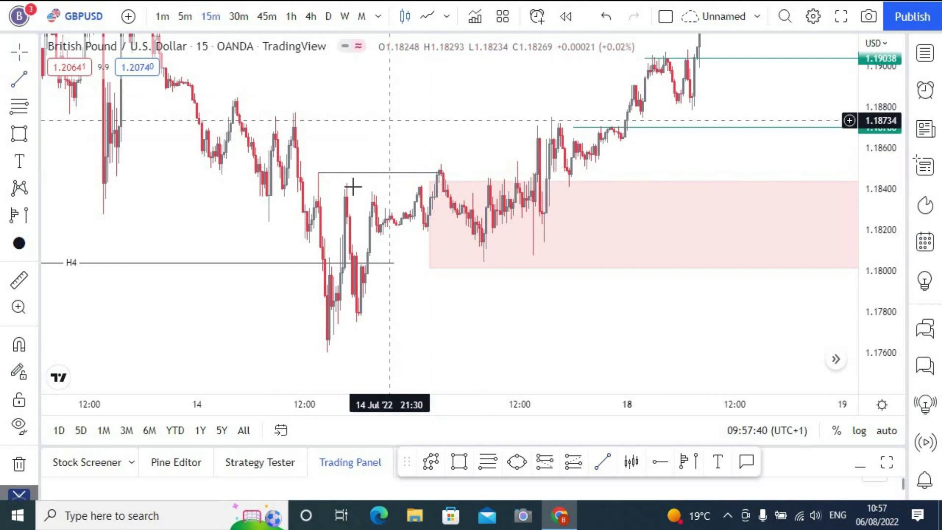
pyautogui.click(604, 463)
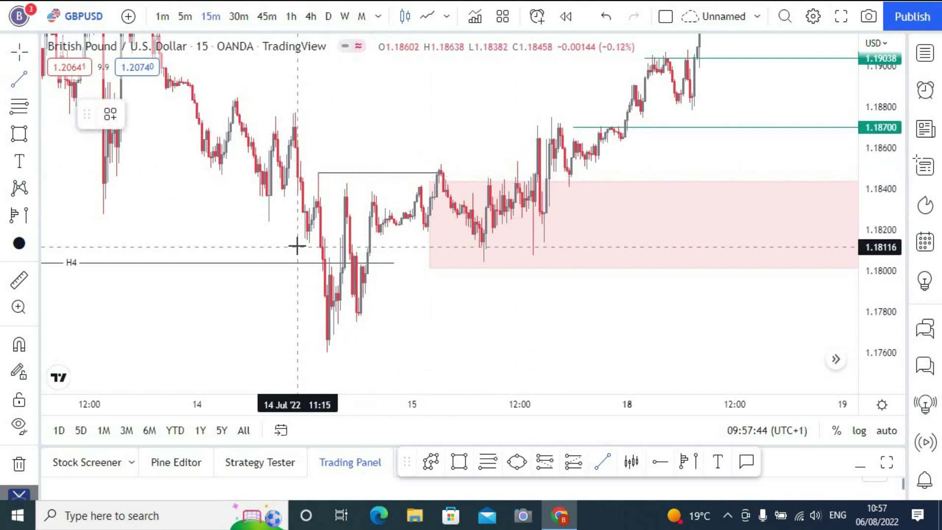
pyautogui.click(327, 244)
pyautogui.click(109, 115)
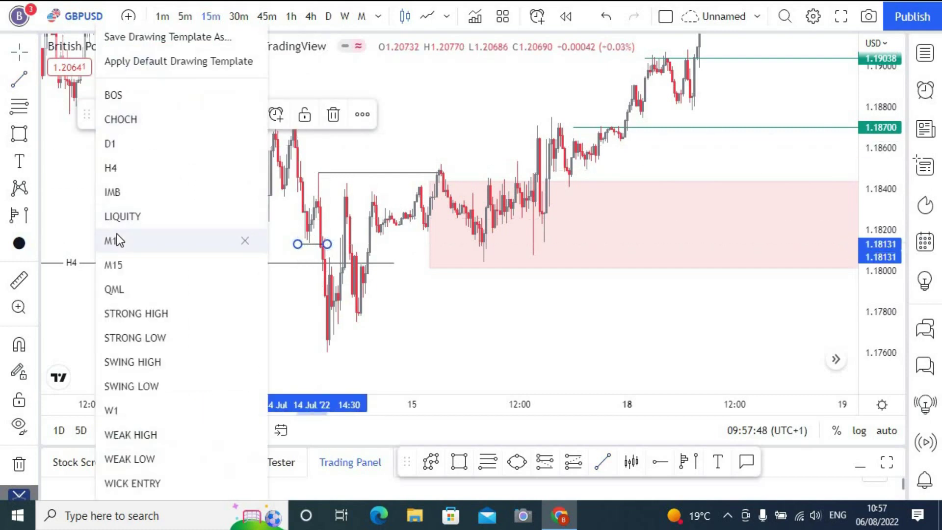
pyautogui.click(120, 268)
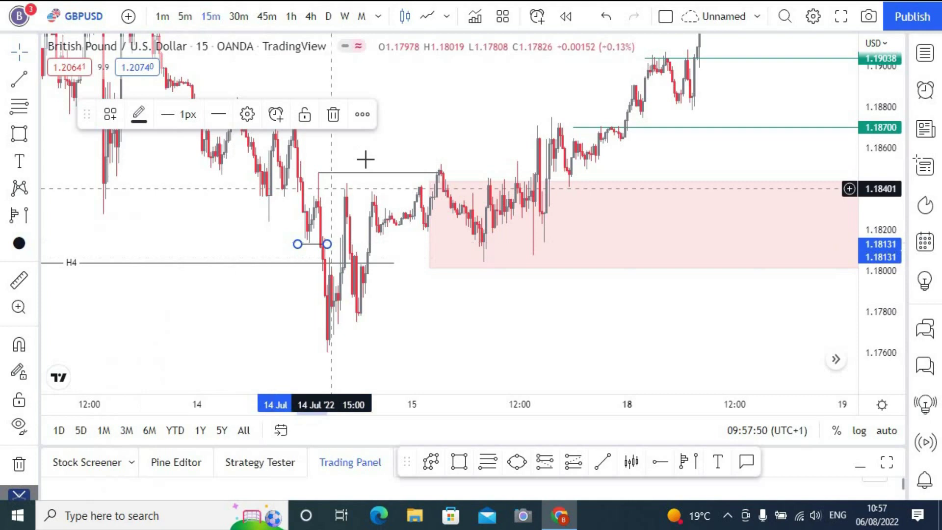
# Apply the M15 template to the horizontal trend line at 1.18479
pyautogui.click(363, 173)
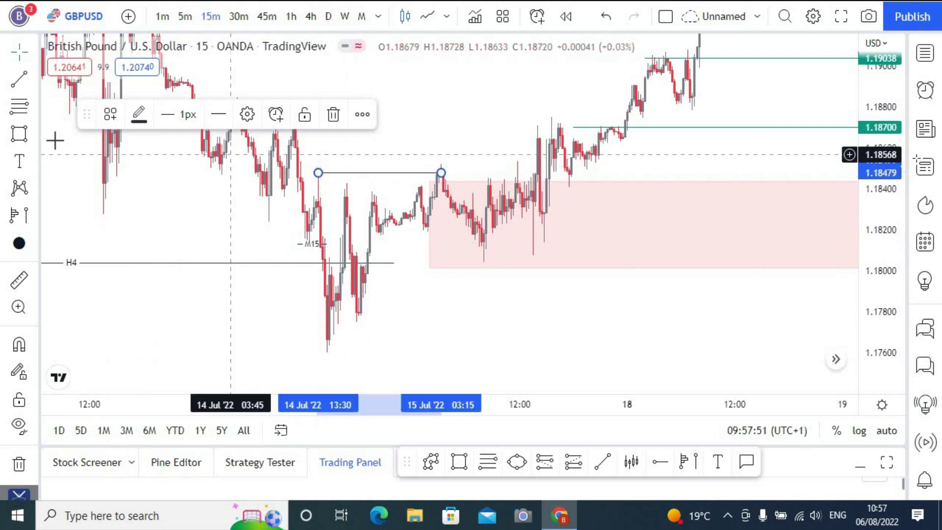
pyautogui.click(110, 114)
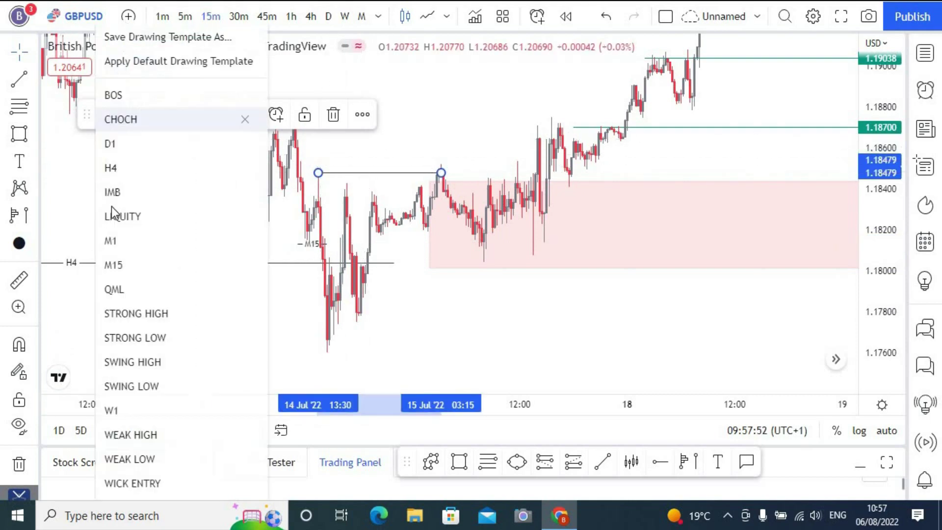
pyautogui.click(115, 267)
pyautogui.press('Escape')
# Draw a horizontal trend line from the 14 Jul 14:30 low at 1.17594 to 15 Jul 03:00, and apply the STRONG LOW template
pyautogui.scroll(3, 370, 130)
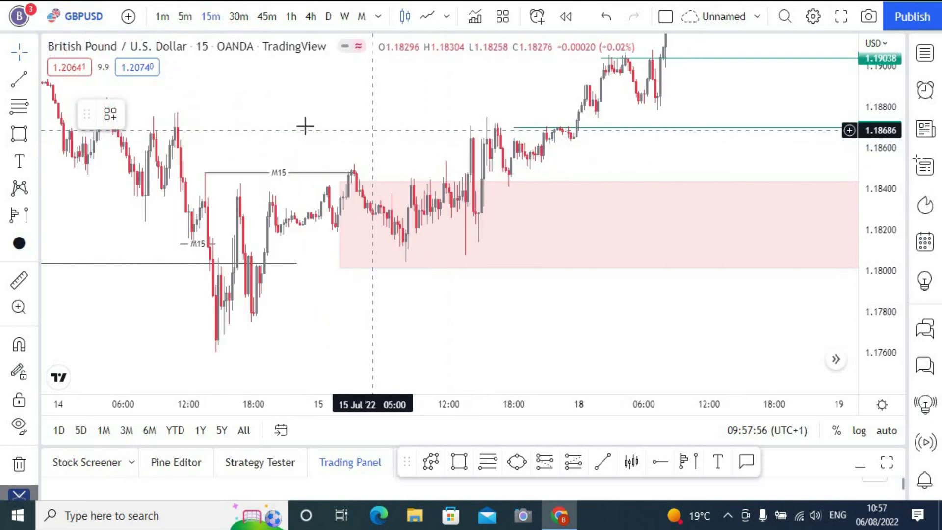
pyautogui.scroll(1, 279, 133)
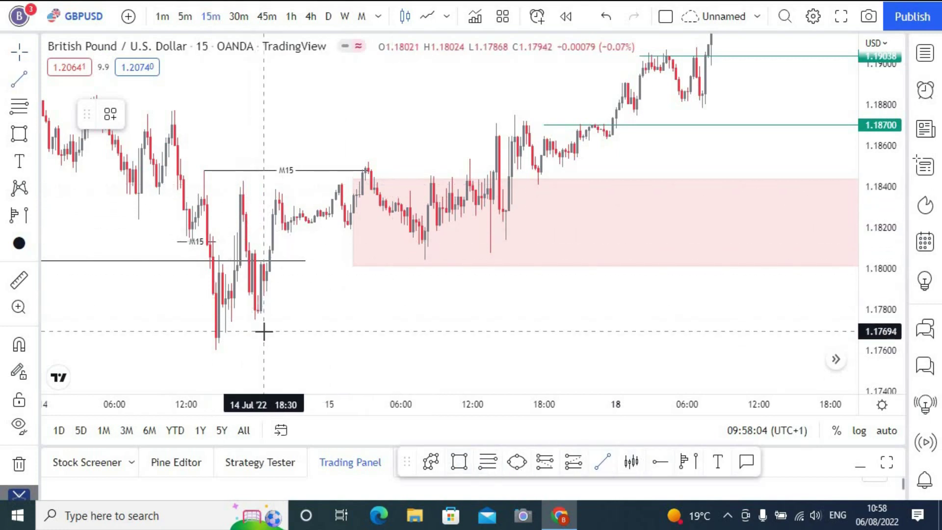
pyautogui.click(215, 352)
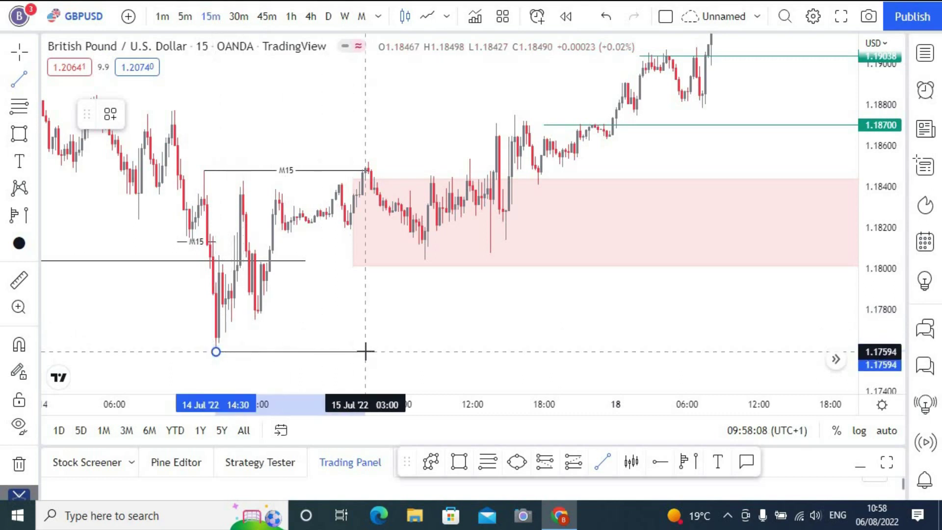
pyautogui.click(366, 353)
pyautogui.click(293, 279)
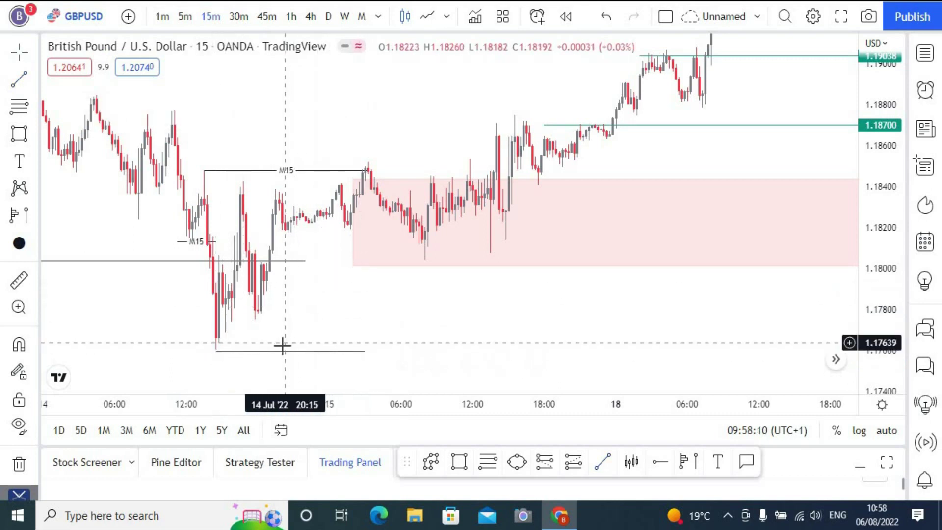
pyautogui.click(285, 352)
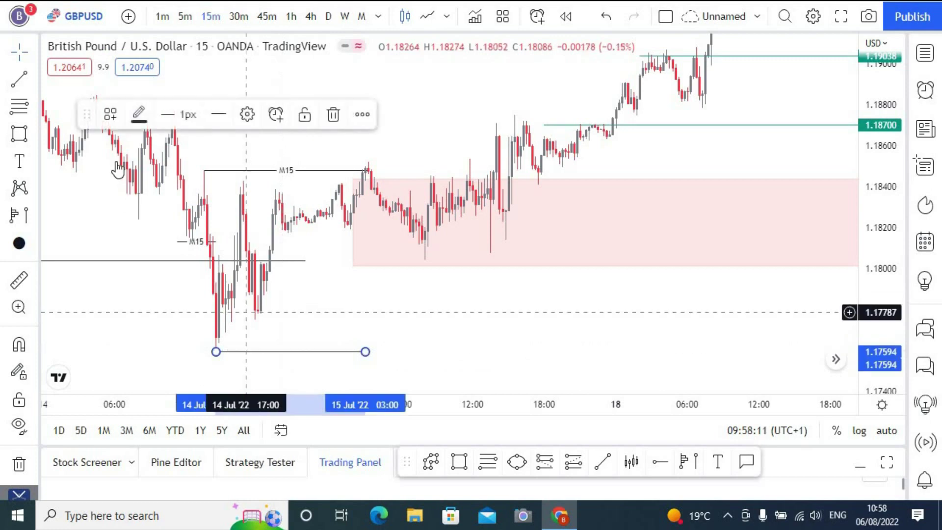
pyautogui.click(111, 114)
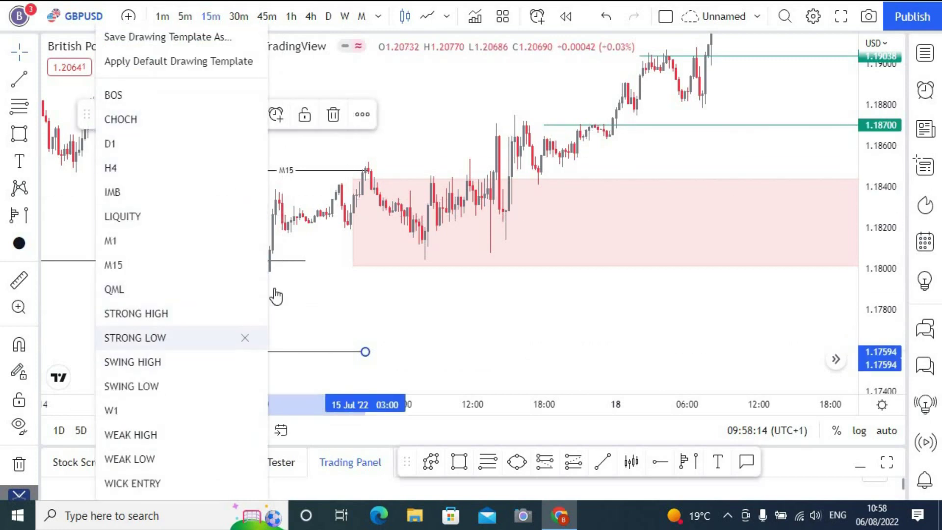
pyautogui.click(152, 339)
pyautogui.click(296, 295)
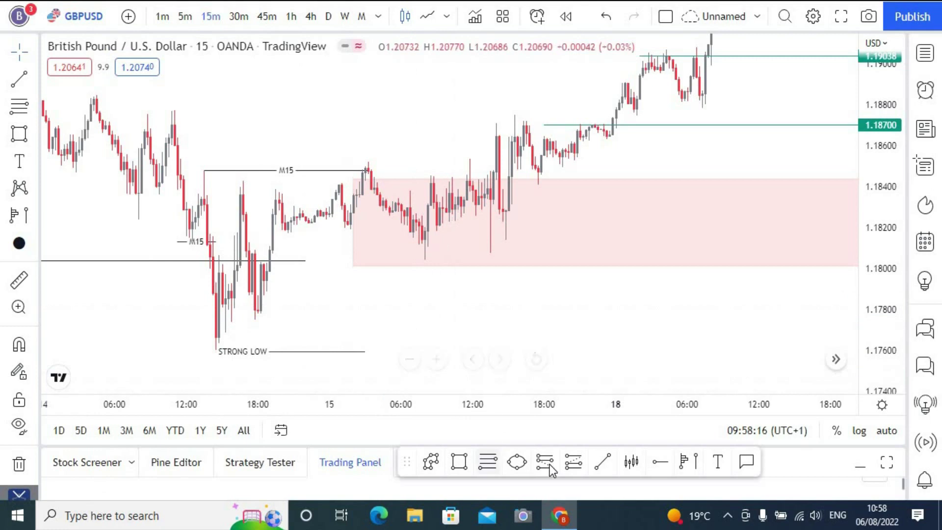
# Change the template of the horizontal trend line at 1.18479 to WEAK HIGH
pyautogui.click(315, 171)
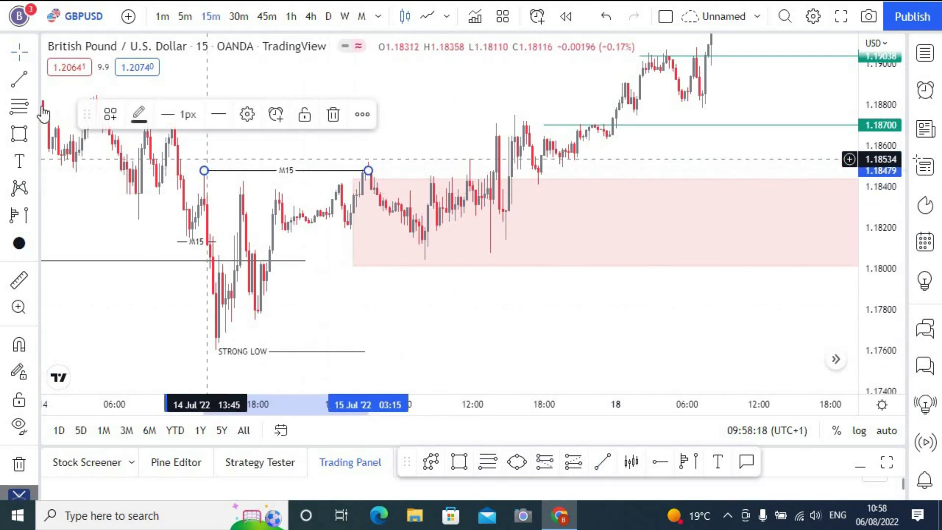
pyautogui.click(111, 114)
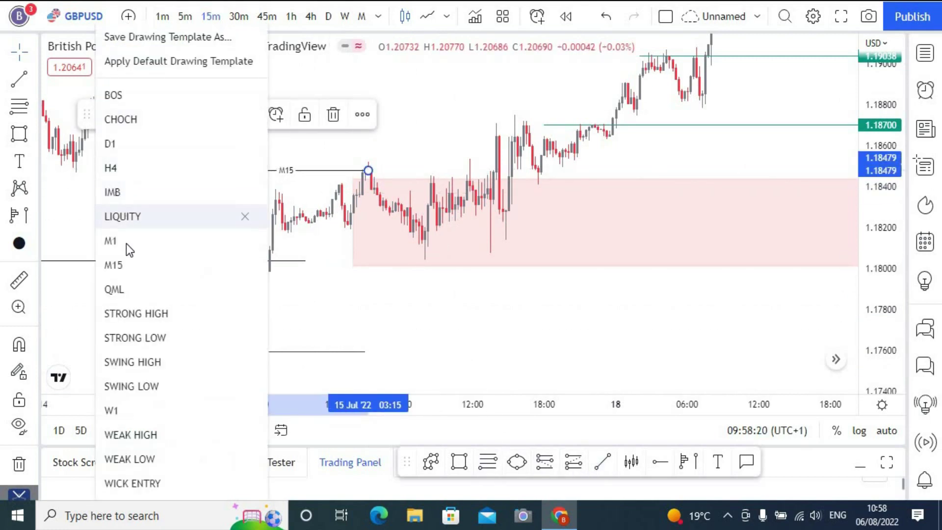
pyautogui.click(157, 464)
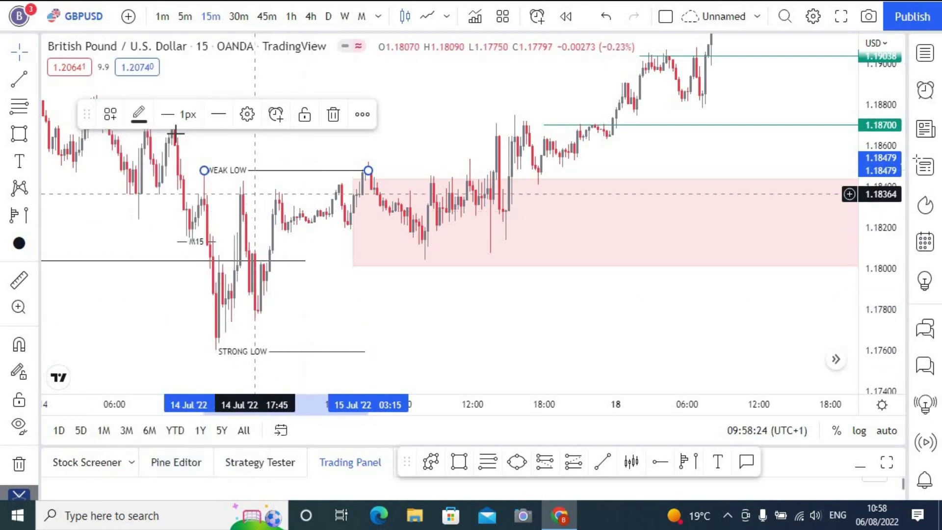
pyautogui.click(110, 114)
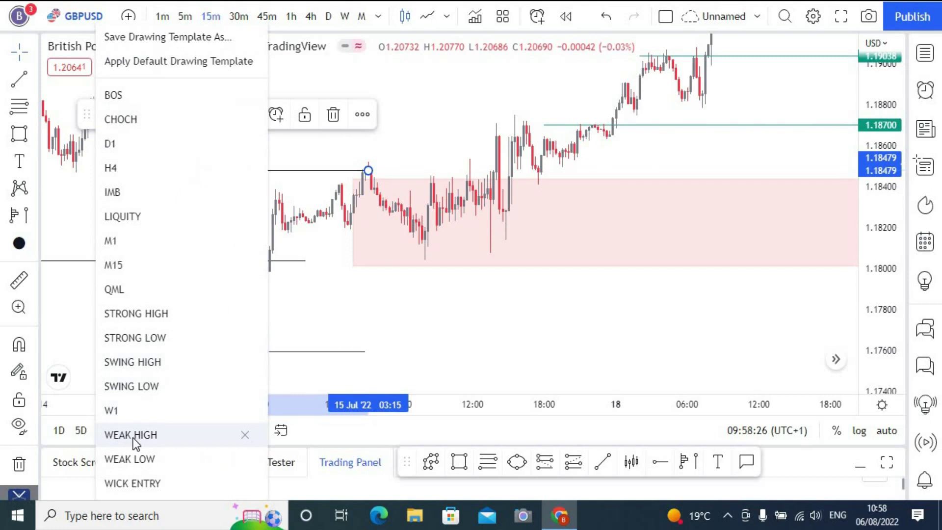
pyautogui.click(132, 436)
pyautogui.click(331, 284)
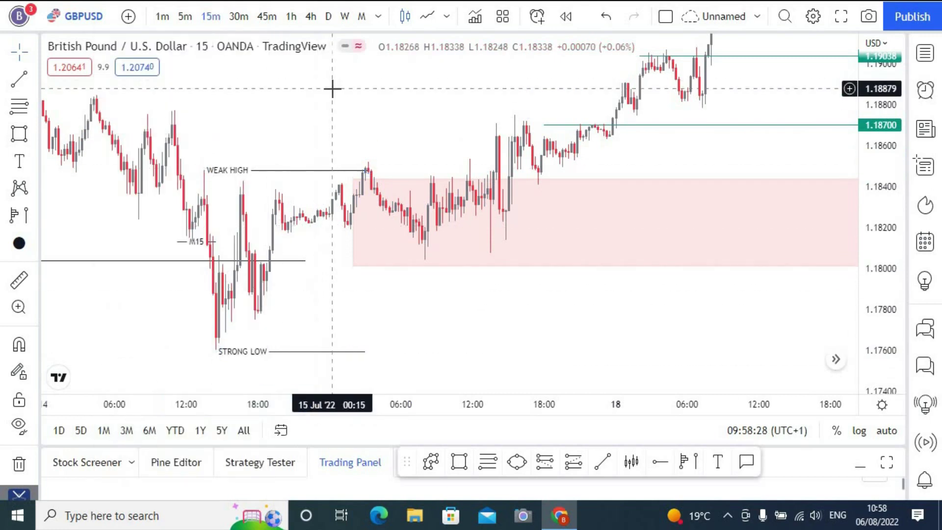
# Draw a Fib retracement from the 14 Jul 17:30 low at 1.17742 up to the 15 Jul 11:45 high at 1.18523
pyautogui.scroll(2, 334, 90)
pyautogui.scroll(-2, 236, 120)
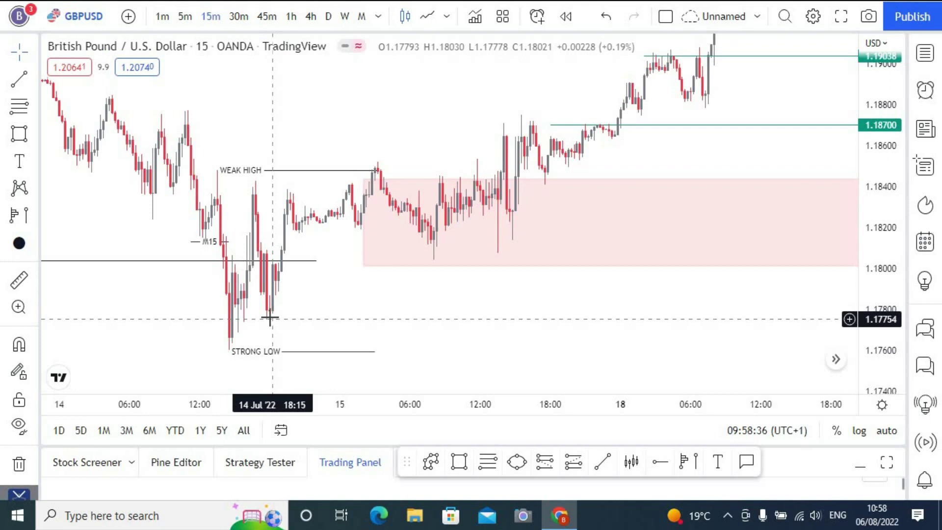
pyautogui.click(486, 466)
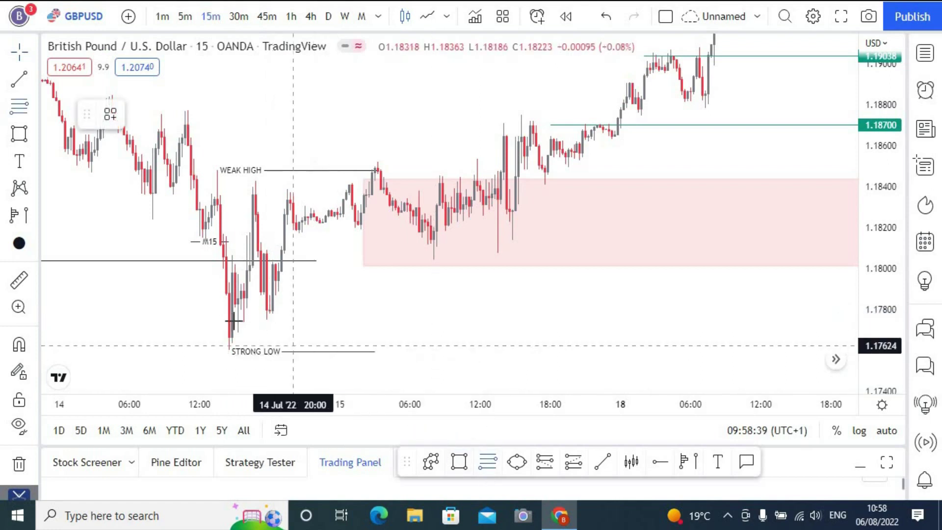
pyautogui.click(263, 321)
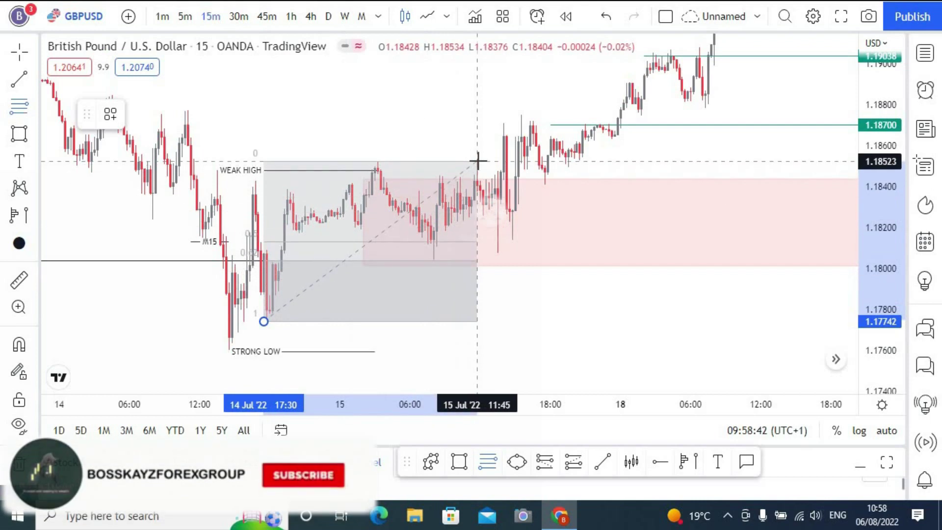
pyautogui.click(477, 162)
pyautogui.click(423, 119)
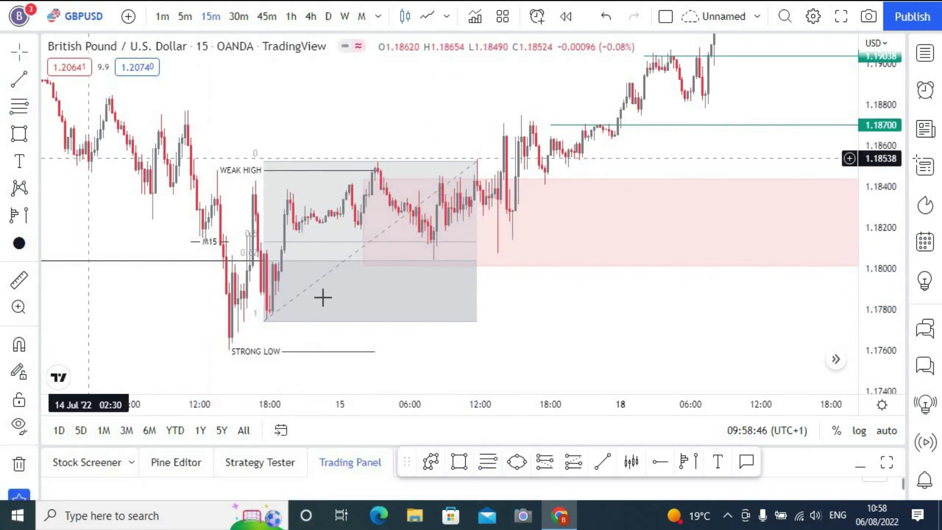
# Draw a rectangle from 1.18035 to 1.17902 below the retracement's 0.62 level, from 14 Jul 18:45 to 15 Jul 11:00, and apply the M15 template
pyautogui.click(284, 267)
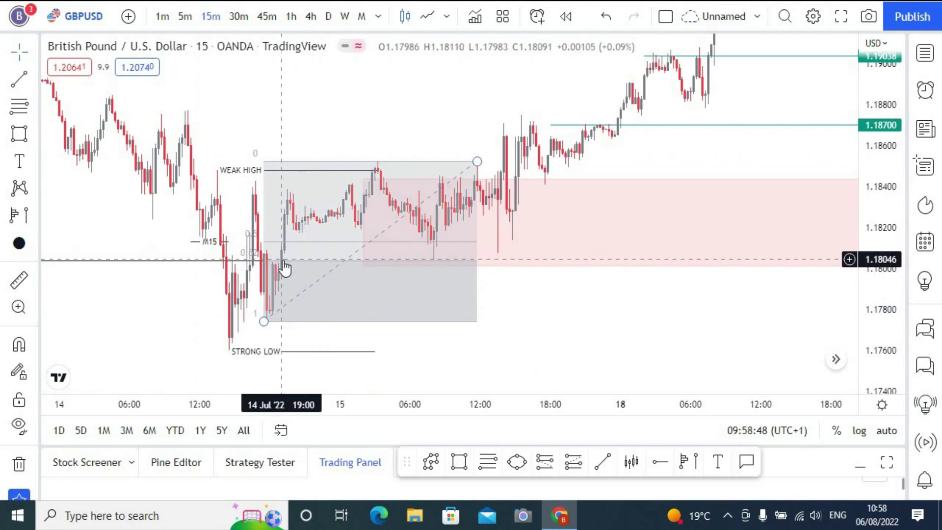
pyautogui.click(273, 271)
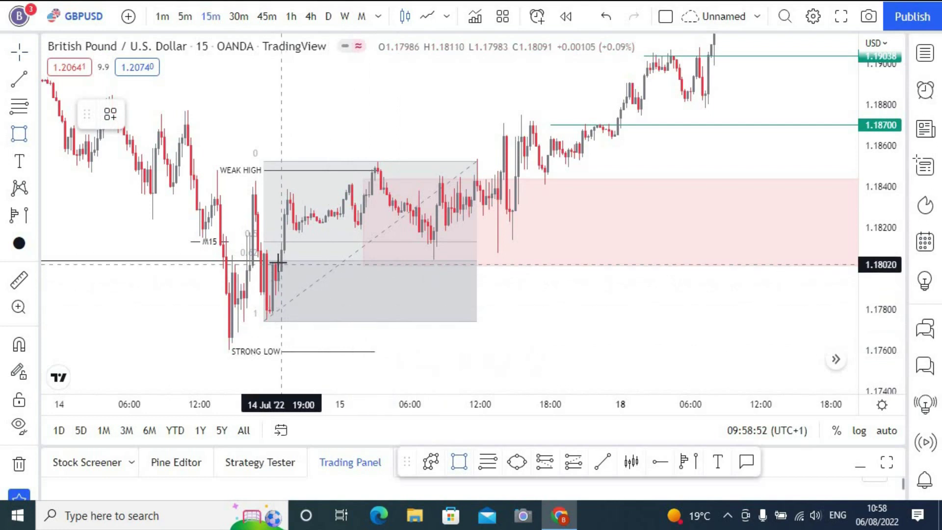
pyautogui.moveTo(278, 261); pyautogui.dragTo(469, 289)
pyautogui.click(112, 115)
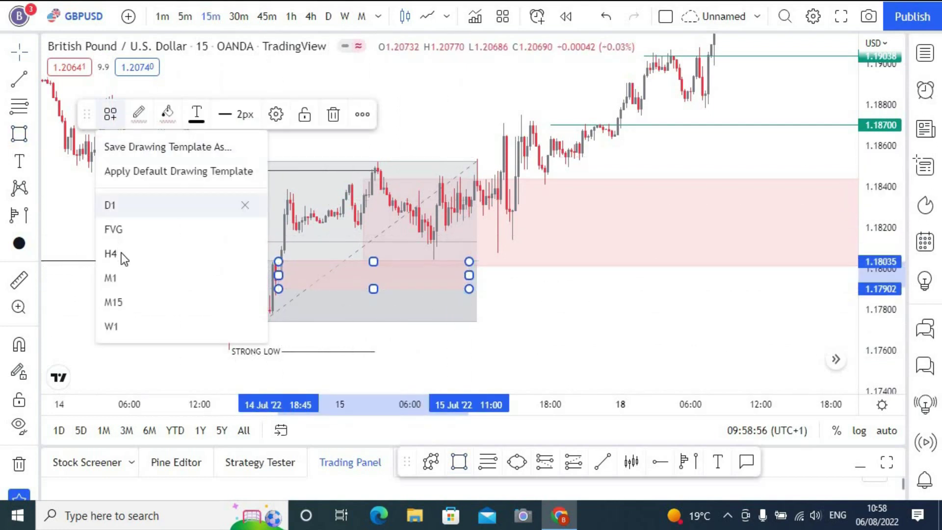
pyautogui.click(118, 300)
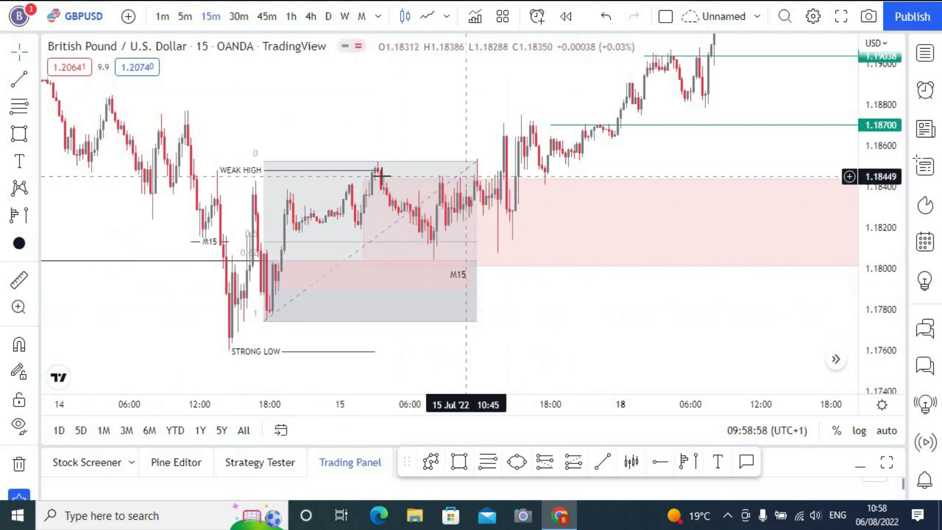
# Delete the large rectangle spanning 1.18435 to 1.18013 and the Fib retracement ending at the 15 Jul 11:45 high
pyautogui.click(368, 179)
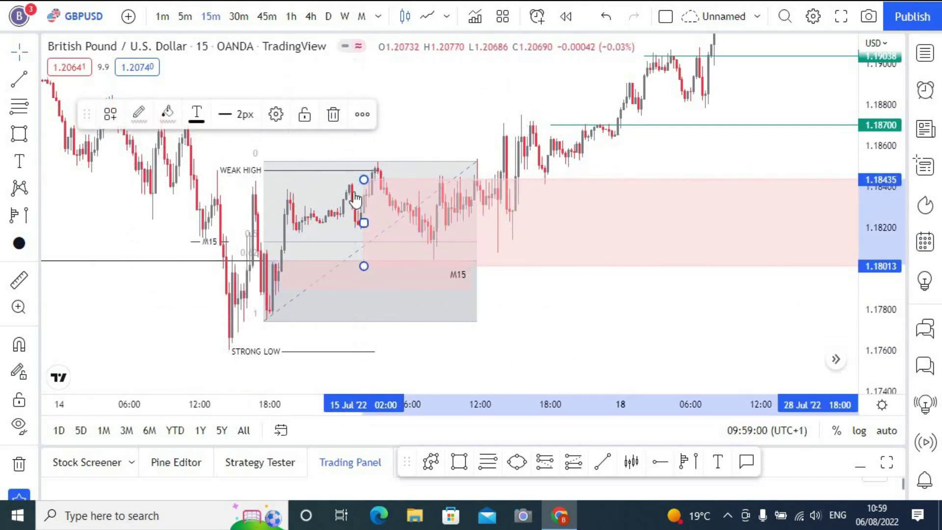
pyautogui.click(333, 115)
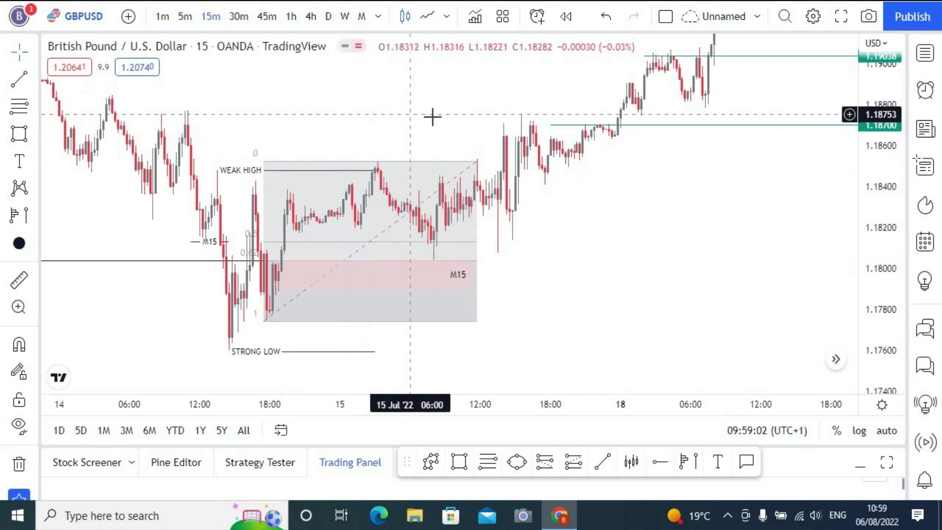
pyautogui.click(479, 163)
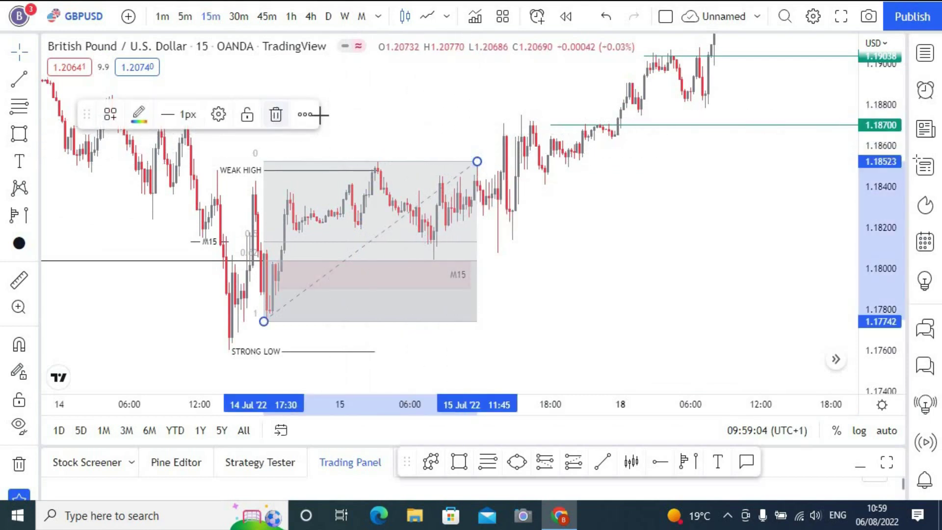
pyautogui.click(276, 115)
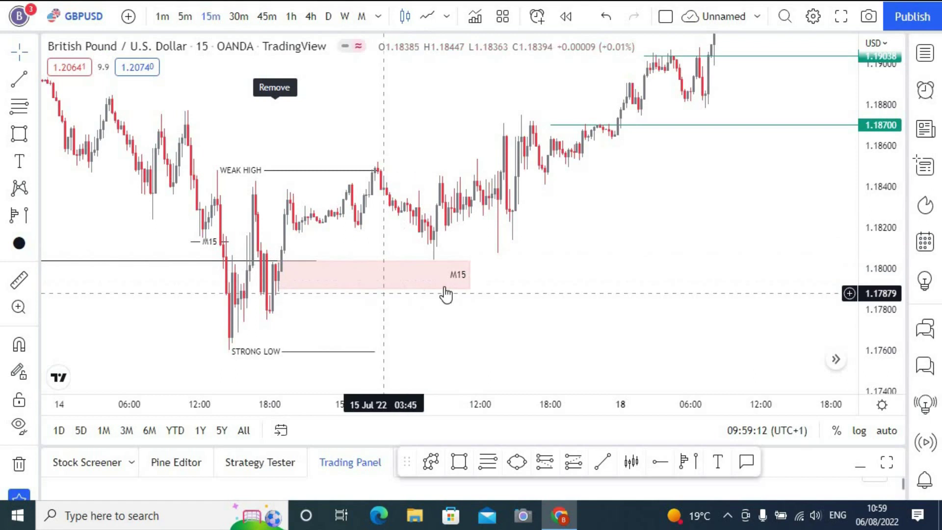
# Shorten the M15 rectangle slightly by pulling its end time earlier on 15 Jul
pyautogui.moveTo(469, 275); pyautogui.dragTo(457, 275)
pyautogui.click(387, 254)
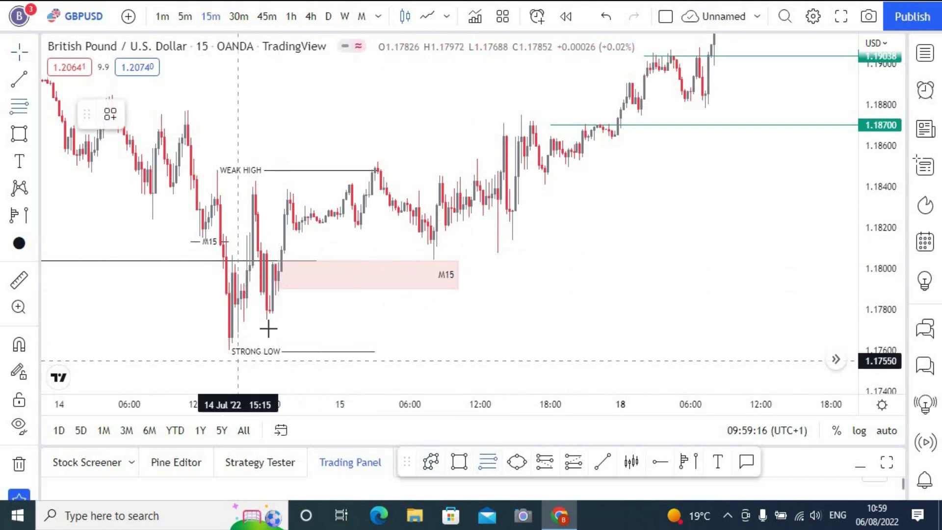
# Try a Fib retracement from the 14 Jul 17:45 low at 1.17746 to 1.18523 at 15 Jul 17:00, and delete it
pyautogui.click(538, 161)
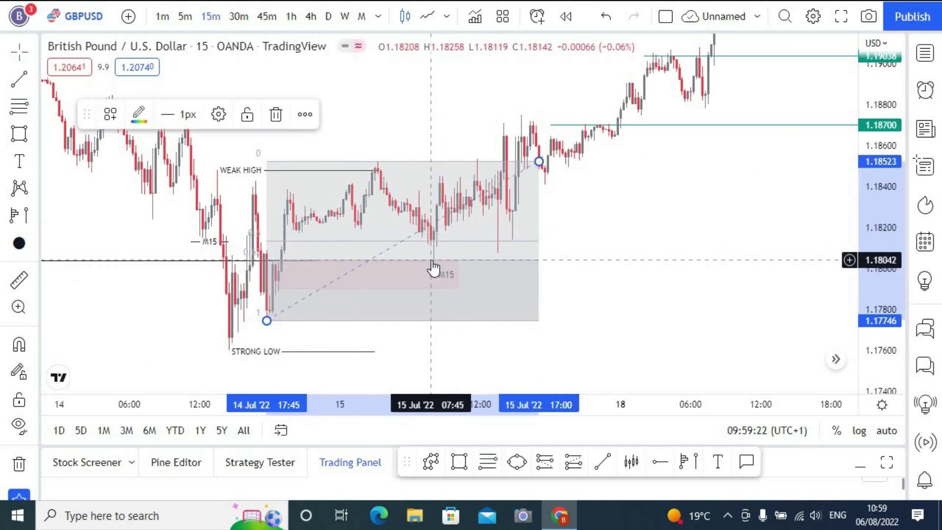
pyautogui.click(275, 114)
# Draw a horizontal trend line at 1.18520 from the 15 Jul 03:00 high to 15 Jul 13:45, and apply the M15 template
pyautogui.moveTo(381, 113); pyautogui.dragTo(336, 127)
pyautogui.click(602, 462)
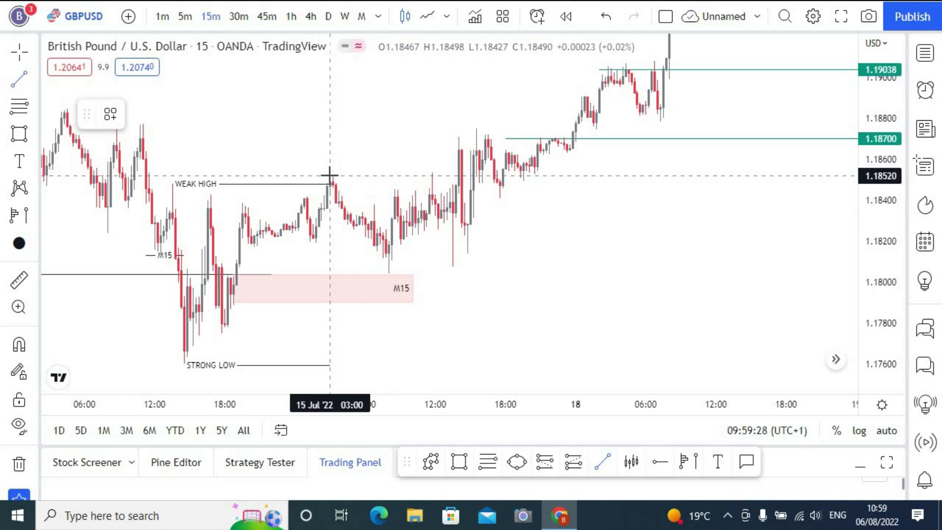
pyautogui.click(329, 175)
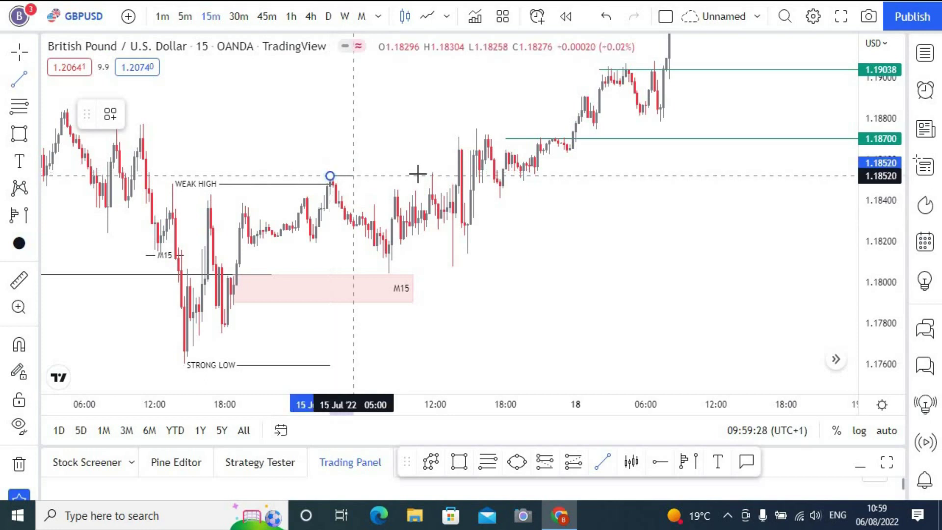
pyautogui.click(456, 177)
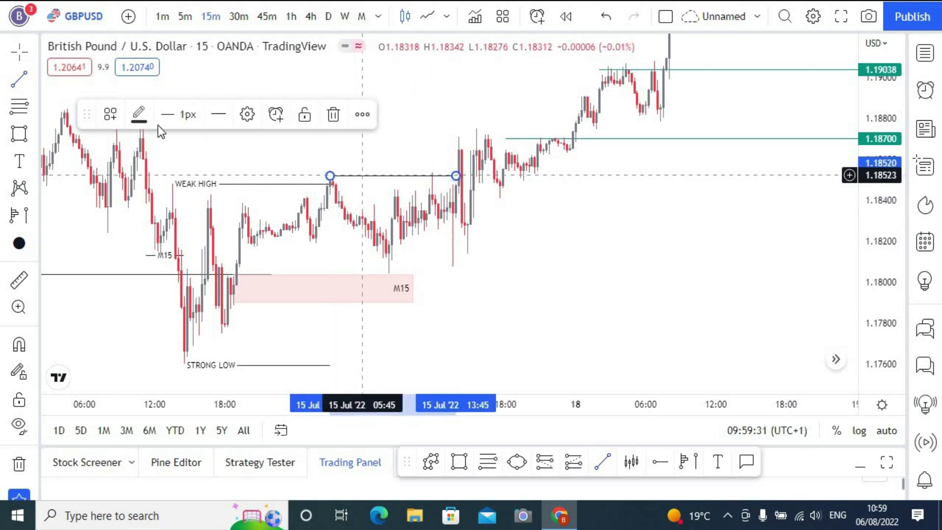
pyautogui.click(122, 116)
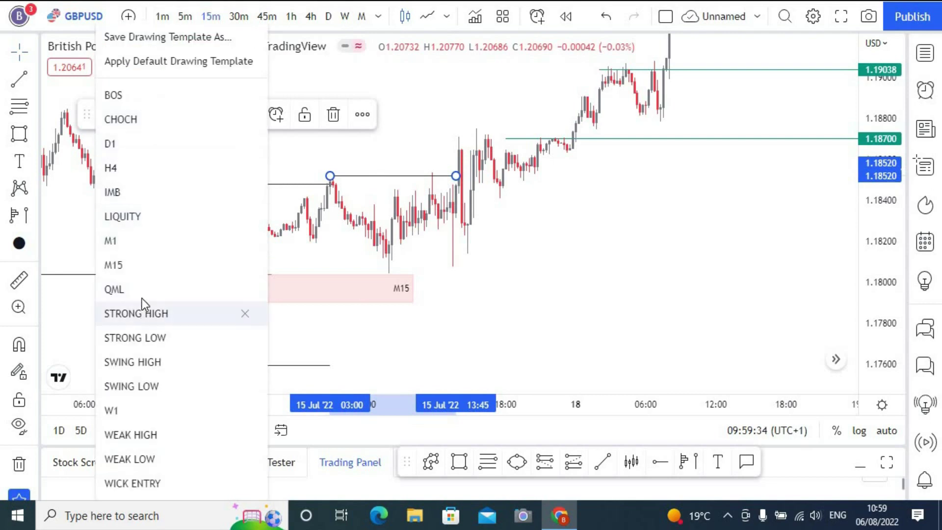
pyautogui.click(142, 266)
pyautogui.click(378, 148)
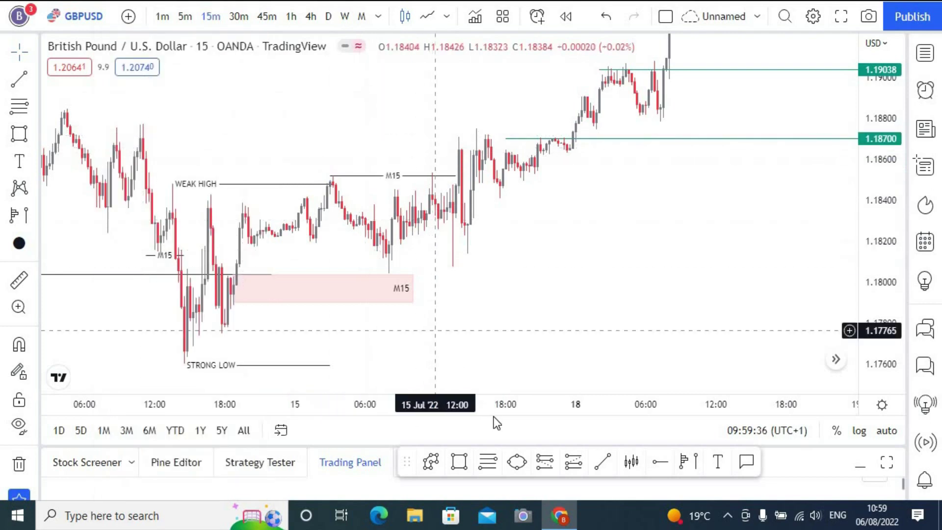
# Draw a Fib retracement from the 15 Jul 08:00 low at 1.18039 up to 1.18708 at 18 Jul 03:00
pyautogui.click(484, 470)
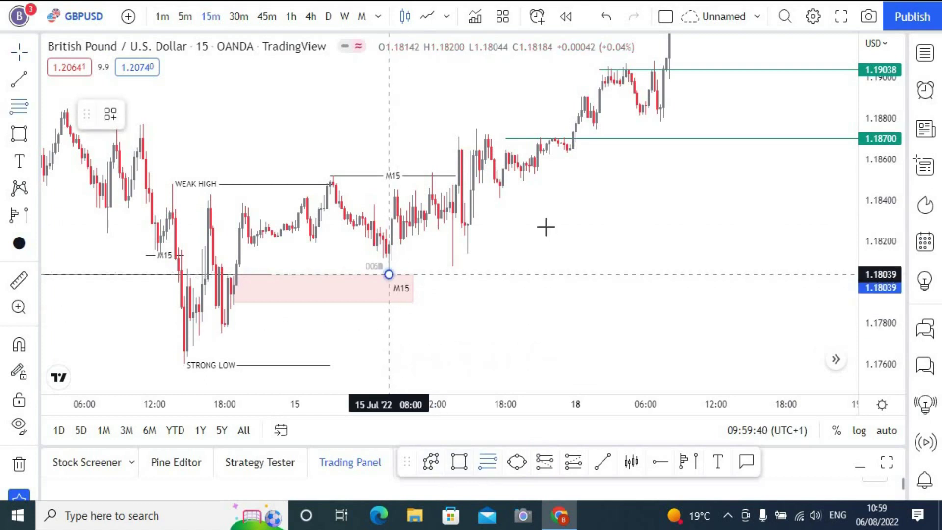
pyautogui.click(611, 138)
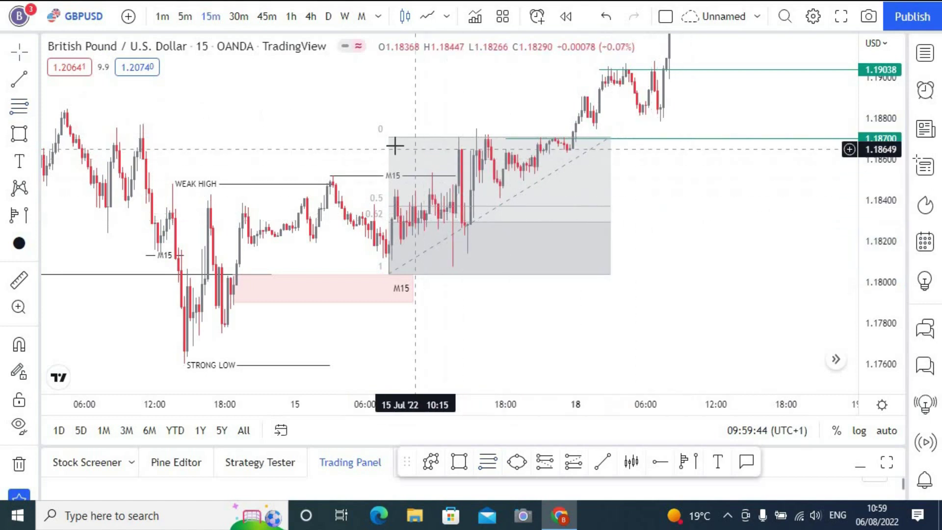
# Draw a rectangle from 1.18201 to 1.18031 between 15 Jul 08:00 and 15 Jul 18:30, and apply the M15 template
pyautogui.moveTo(426, 235); pyautogui.dragTo(473, 269)
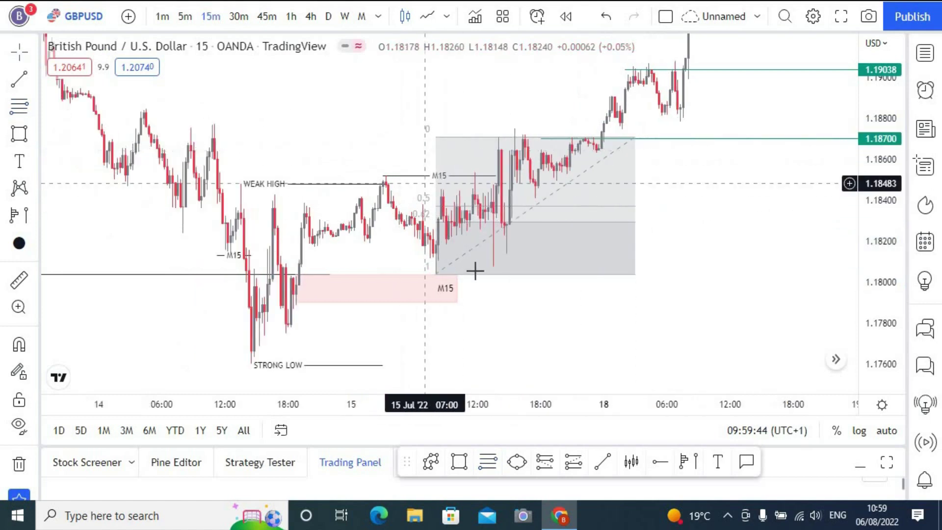
pyautogui.click(460, 461)
pyautogui.click(434, 240)
pyautogui.click(527, 275)
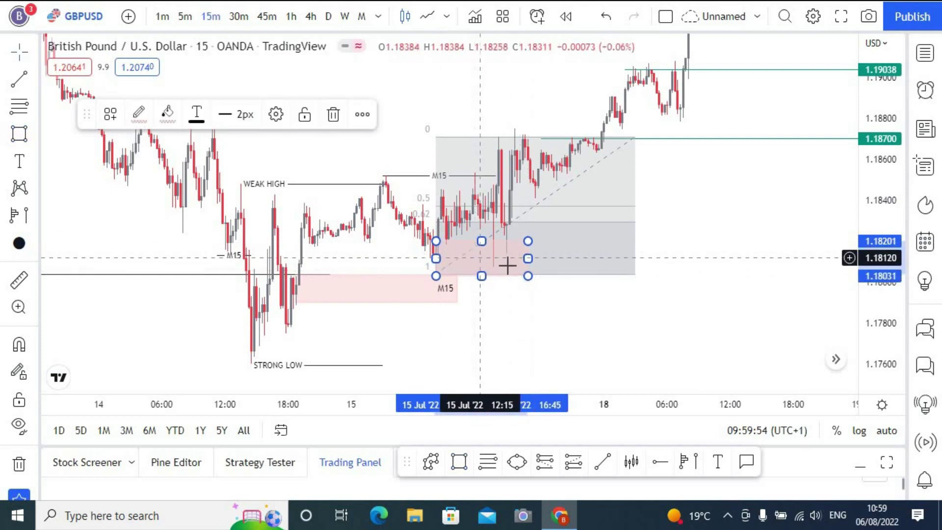
pyautogui.moveTo(545, 258); pyautogui.dragTo(546, 259)
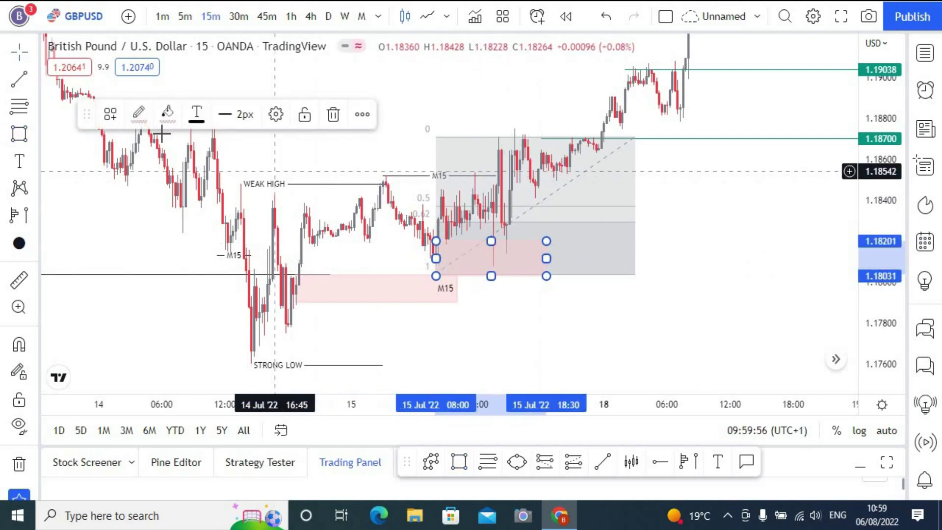
pyautogui.click(110, 114)
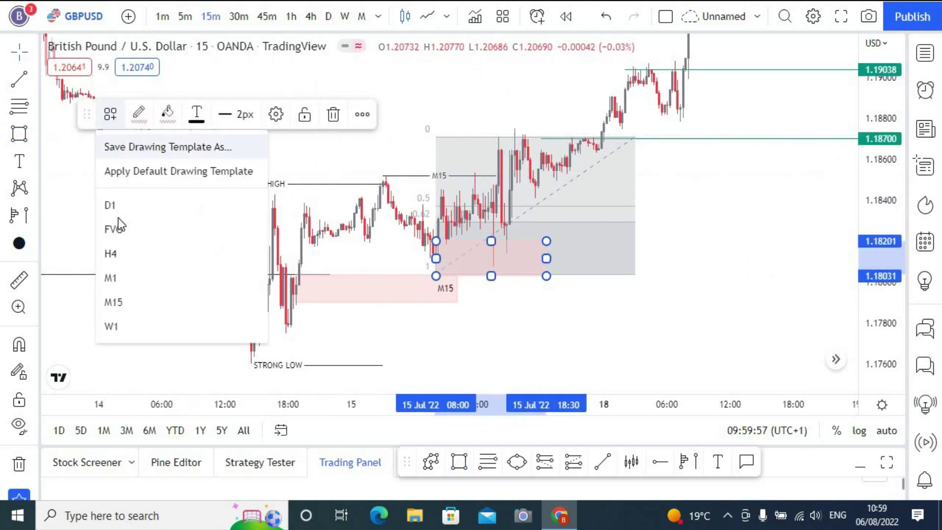
pyautogui.click(115, 302)
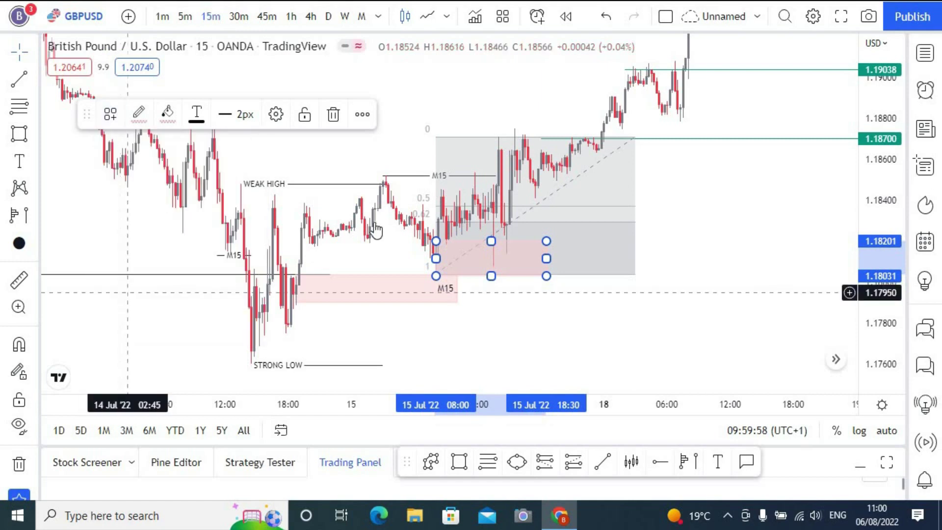
# Delete the Fib retracement spanning 15 Jul 08:00 to 18 Jul 03:00
pyautogui.click(634, 139)
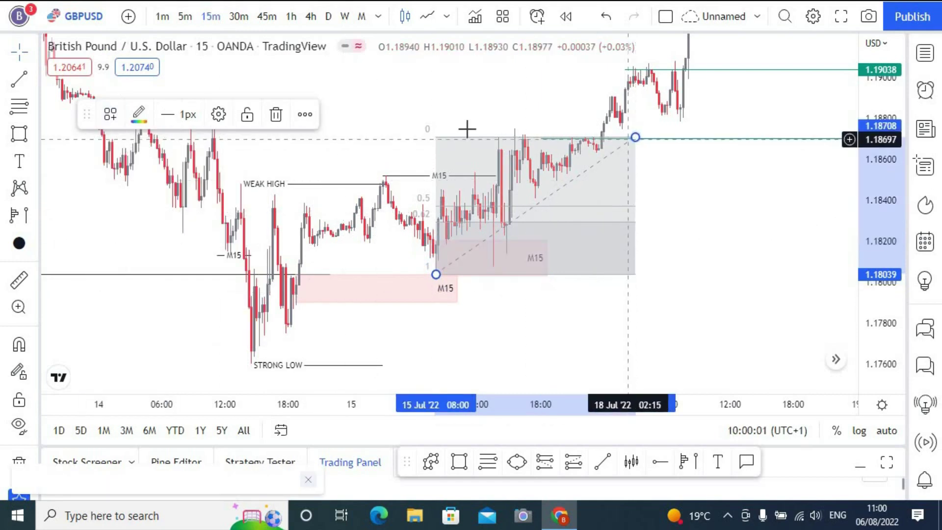
pyautogui.click(278, 113)
# Draw a horizontal trend line at 1.18771 from the 14 Jul 10:30 high to 18 Jul 00:00, and apply the M15 template
pyautogui.scroll(-3, 446, 98)
pyautogui.moveTo(456, 98); pyautogui.dragTo(298, 266)
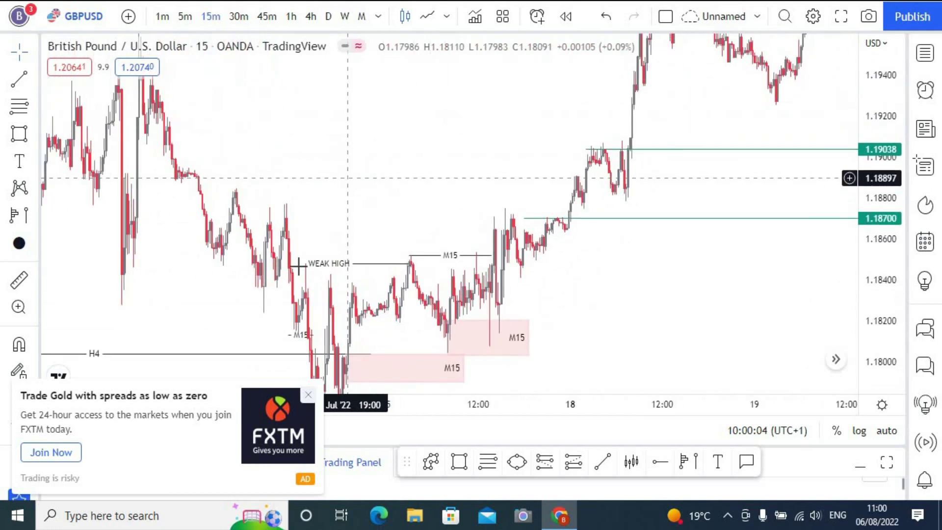
pyautogui.click(308, 395)
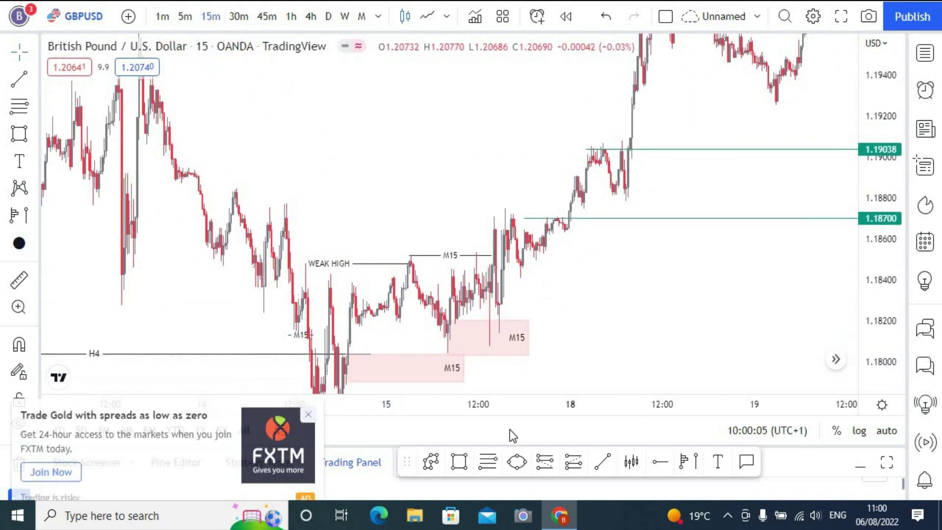
pyautogui.click(602, 458)
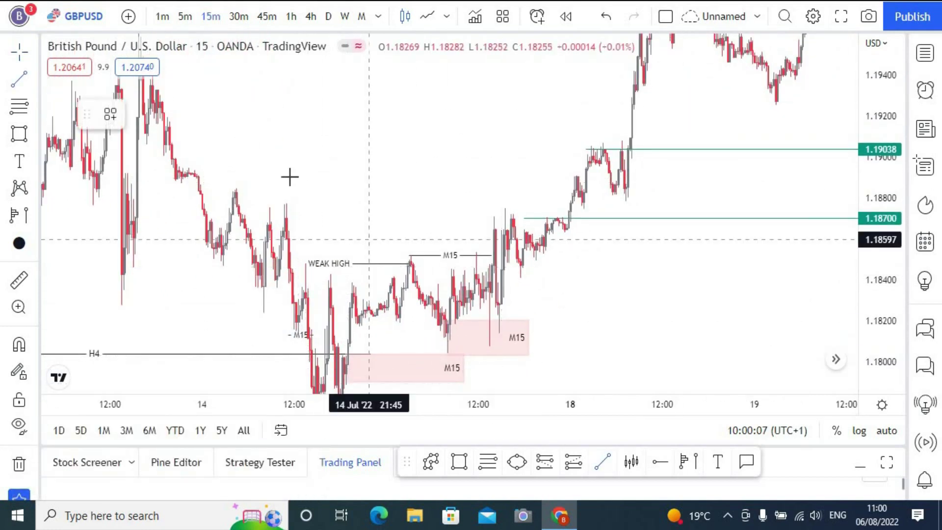
pyautogui.click(284, 204)
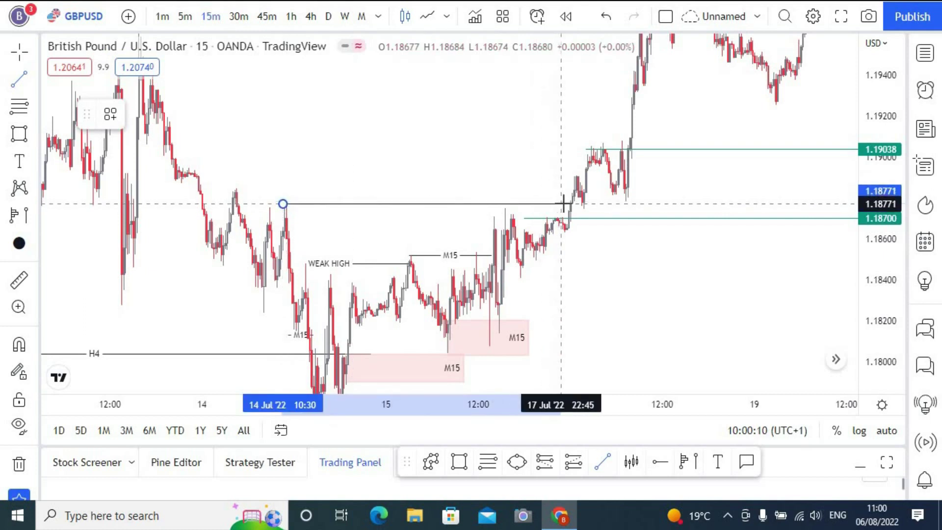
pyautogui.click(571, 204)
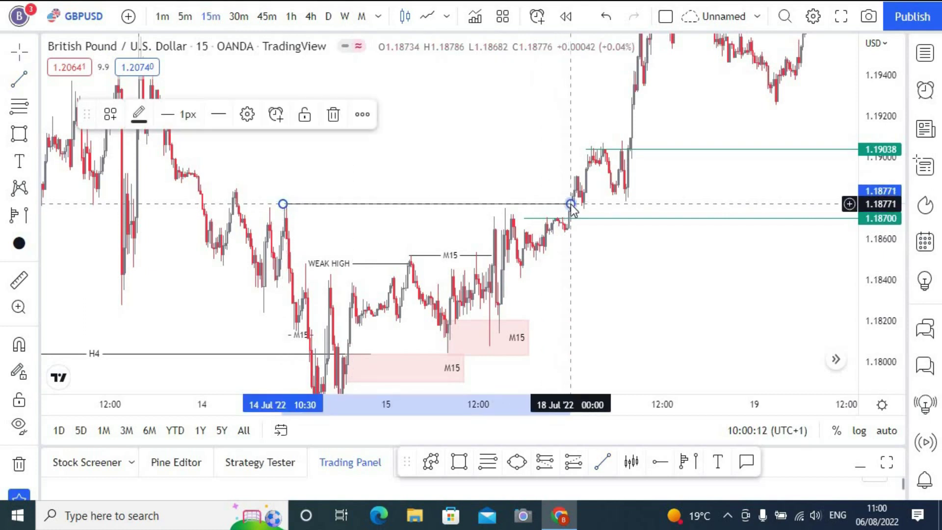
pyautogui.click(119, 111)
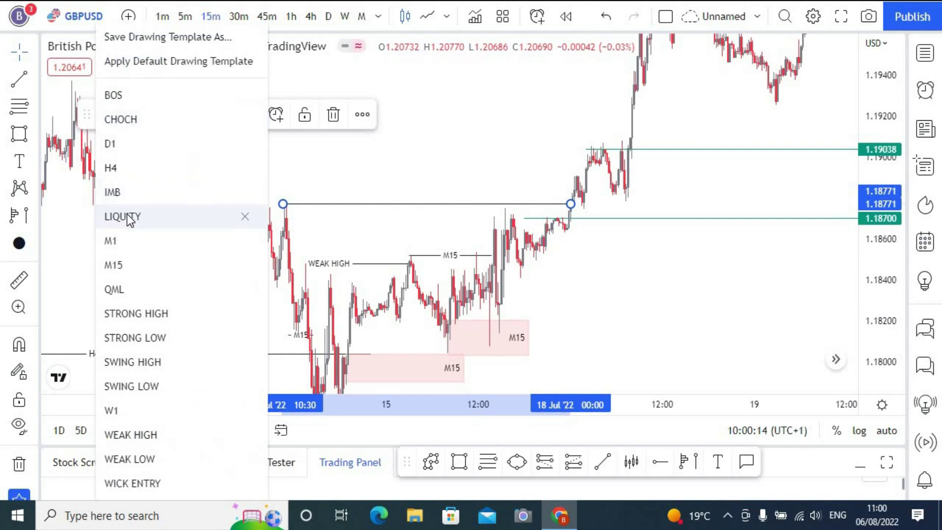
pyautogui.click(140, 265)
pyautogui.click(387, 172)
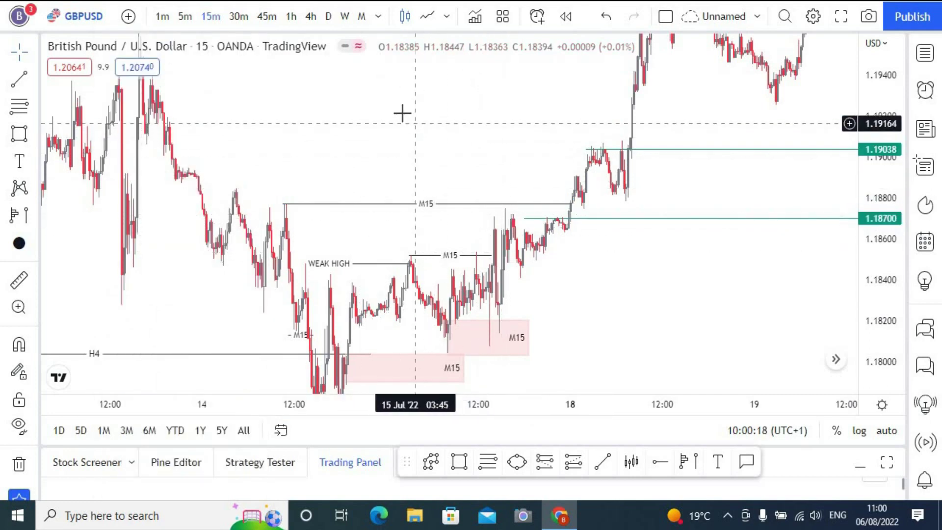
# Try a Fib retracement from the 15 Jul 14:45 low at 1.18150 up to 1.19078 at 18 Jul 09:00, and delete it
pyautogui.scroll(4, 400, 112)
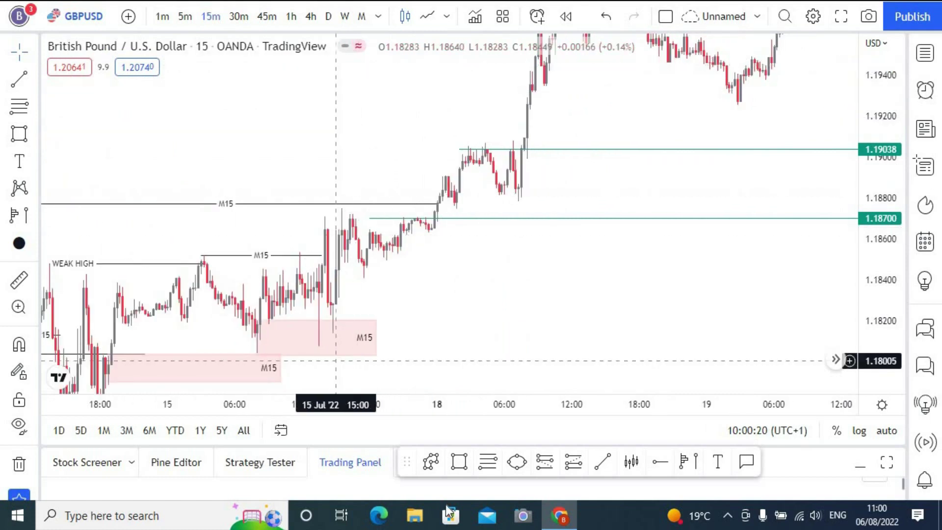
pyautogui.click(333, 331)
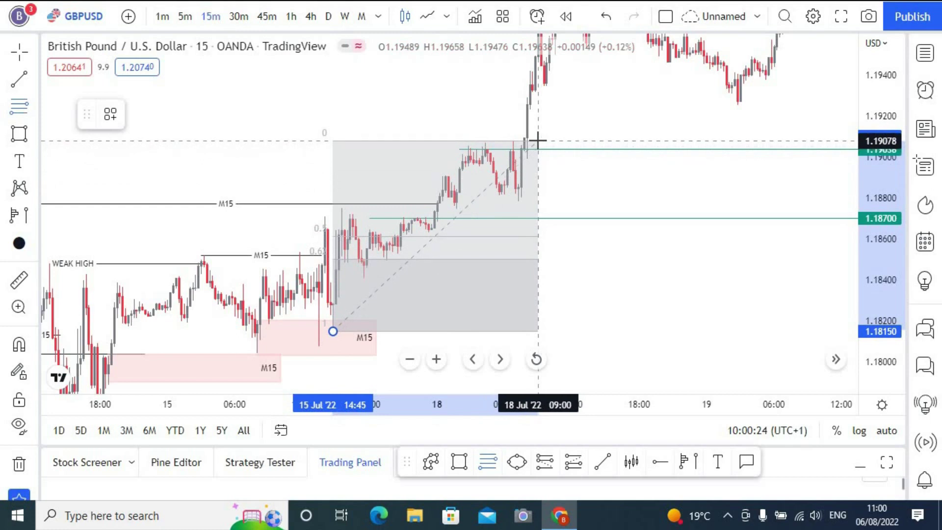
pyautogui.click(538, 141)
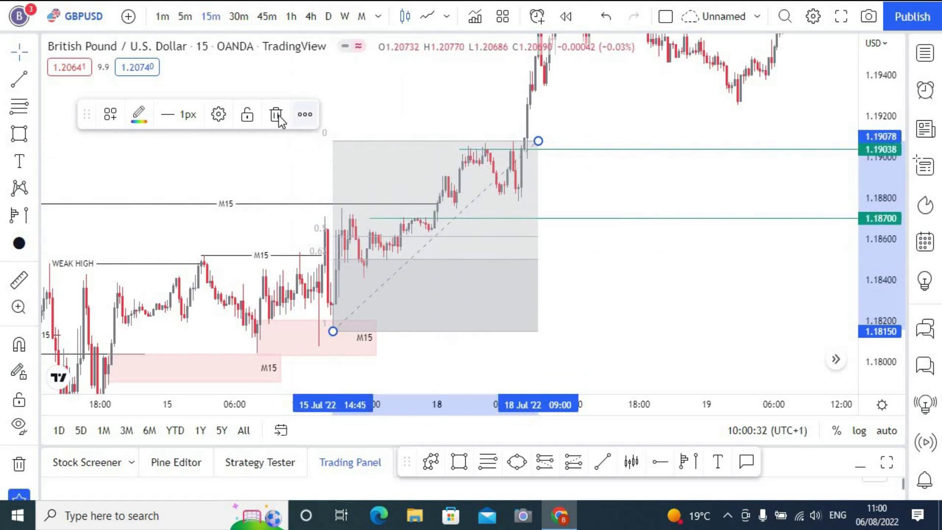
pyautogui.press('Delete')
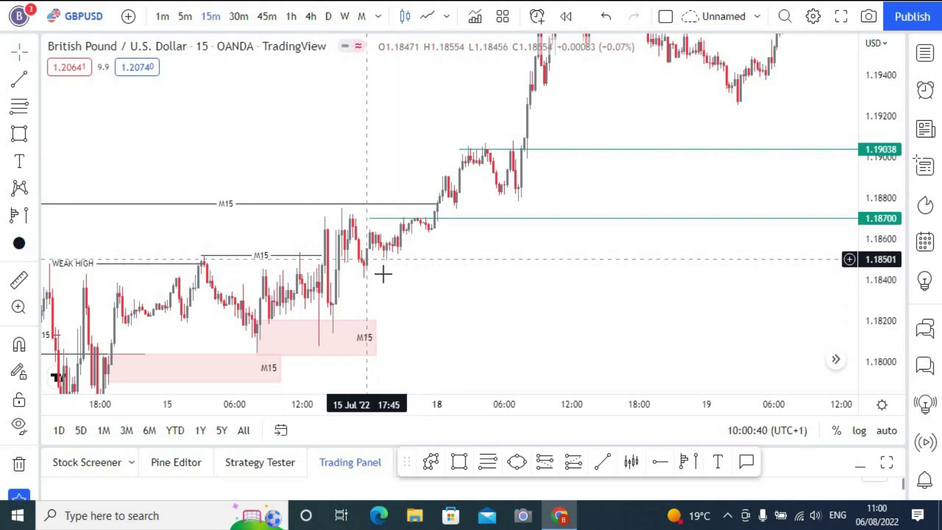
# Draw a Fib retracement from the 18 Jul 07:00 low at 1.18784 up to 1.20333 at 19 Jul 14:00
pyautogui.scroll(-3, 379, 181)
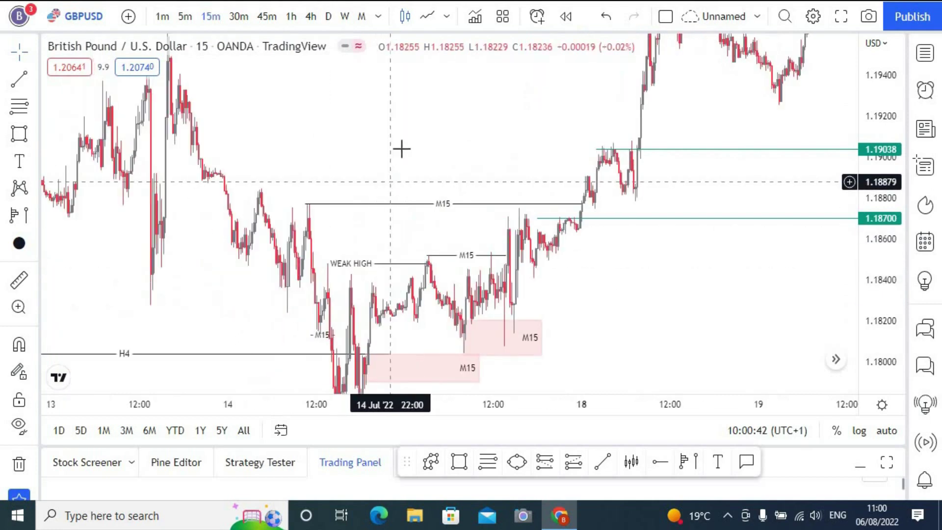
pyautogui.moveTo(371, 139); pyautogui.dragTo(347, 139)
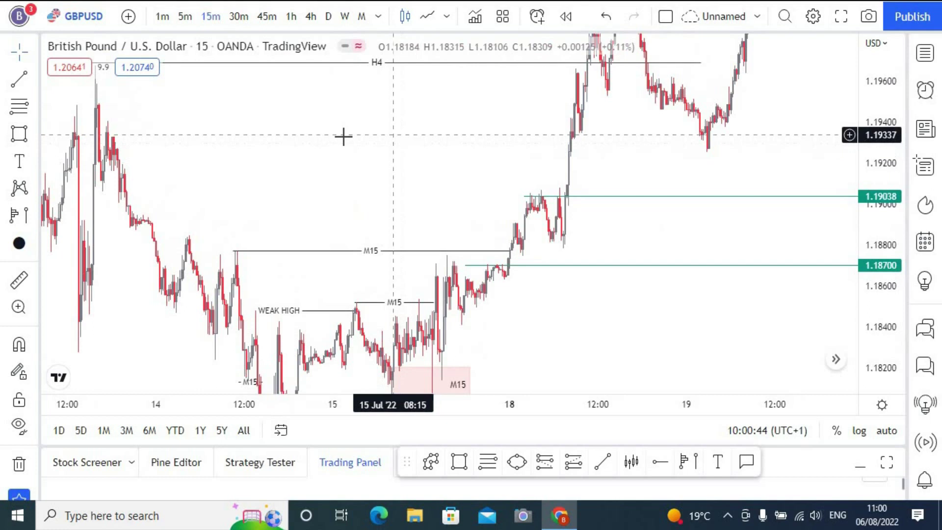
pyautogui.moveTo(871, 137); pyautogui.dragTo(871, 213)
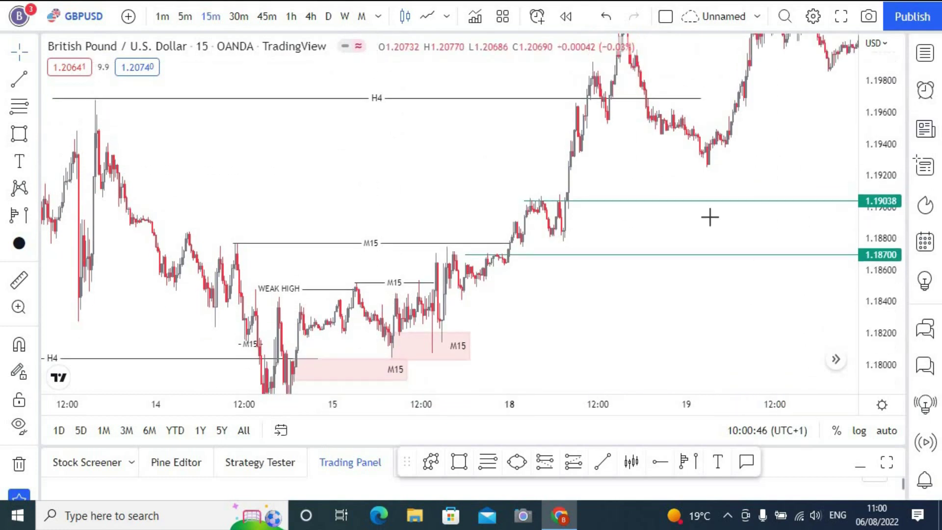
pyautogui.moveTo(498, 132); pyautogui.dragTo(427, 211)
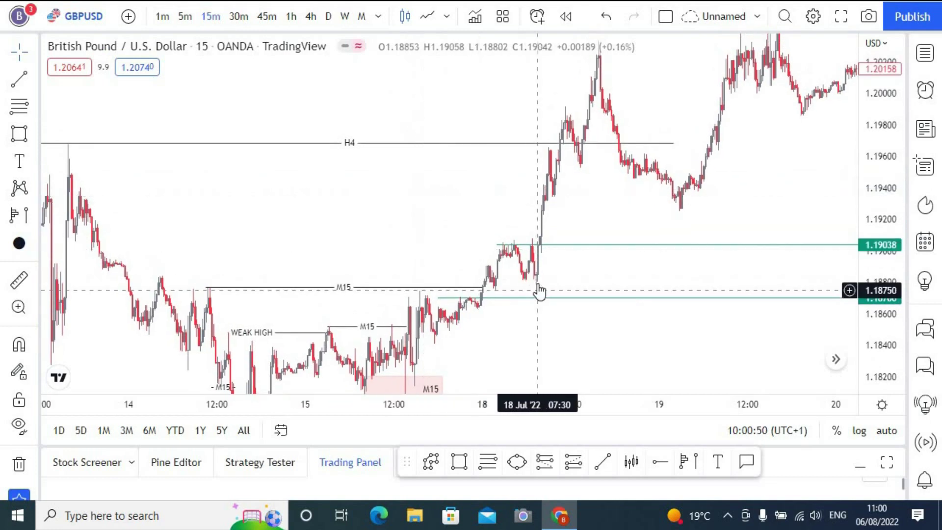
pyautogui.click(481, 468)
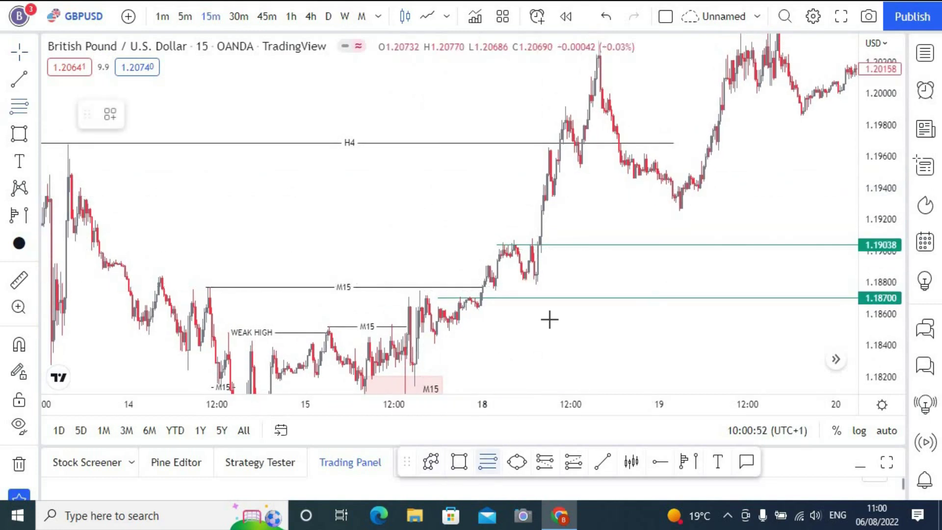
pyautogui.click(544, 277)
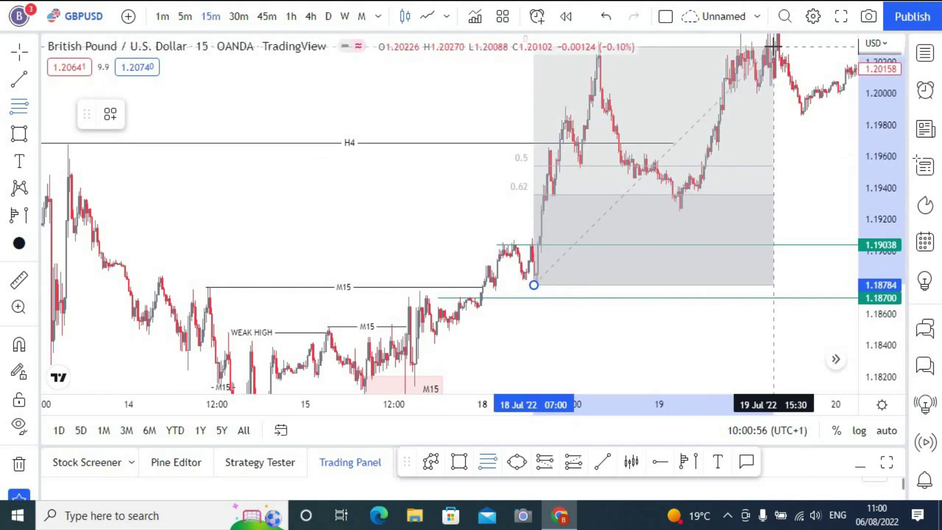
pyautogui.click(776, 48)
pyautogui.moveTo(415, 210); pyautogui.dragTo(342, 255)
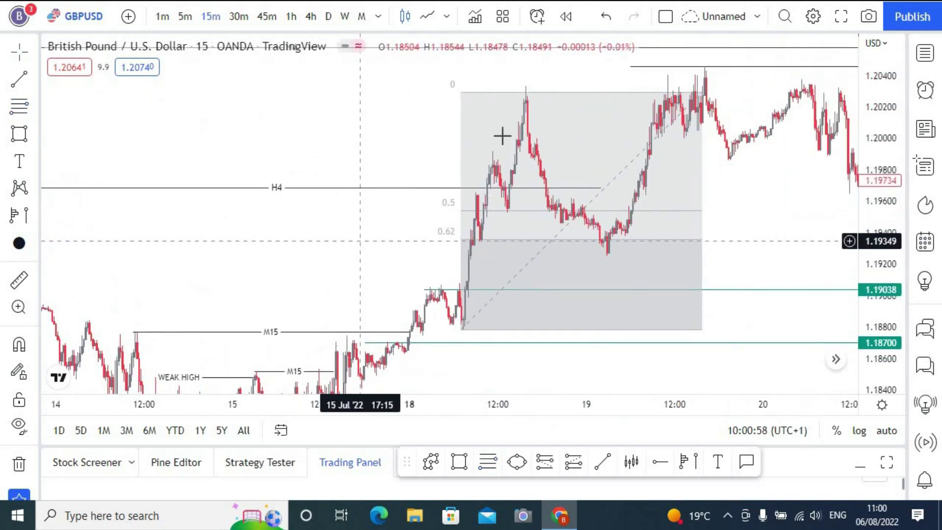
pyautogui.moveTo(700, 92); pyautogui.dragTo(684, 88)
pyautogui.click(376, 124)
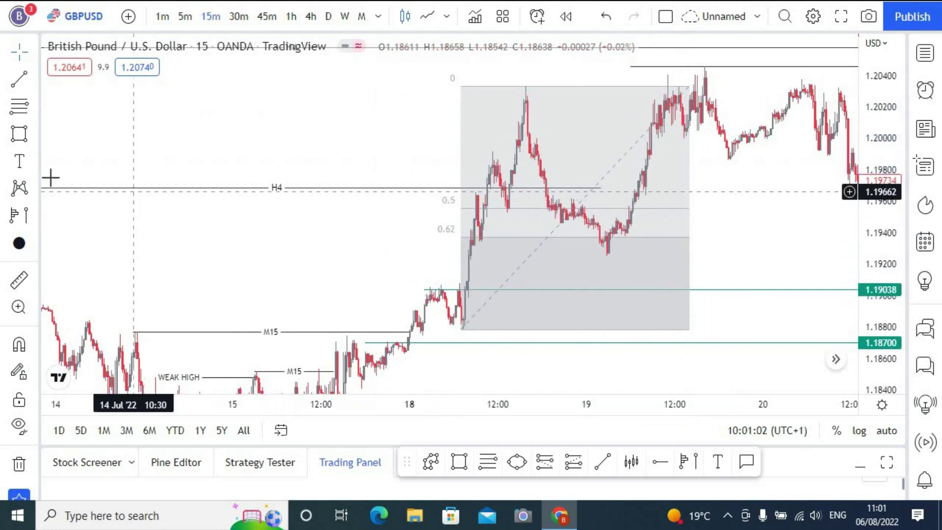
# Draw a rectangle just below the 0.62 level from 18 Jul 08:15 at 1.19353 to about 1.19267 at 19 Jul 02:45
pyautogui.click(18, 136)
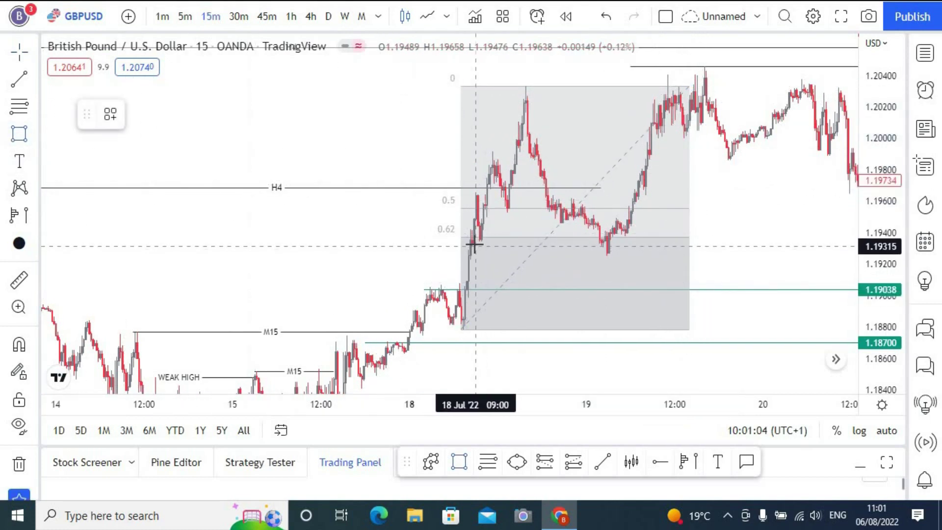
pyautogui.click(470, 240)
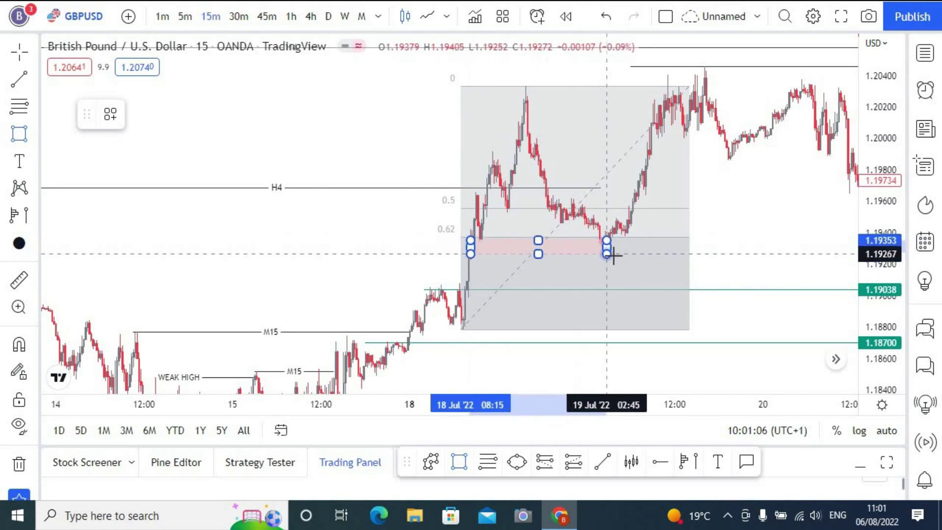
pyautogui.click(614, 255)
pyautogui.click(721, 250)
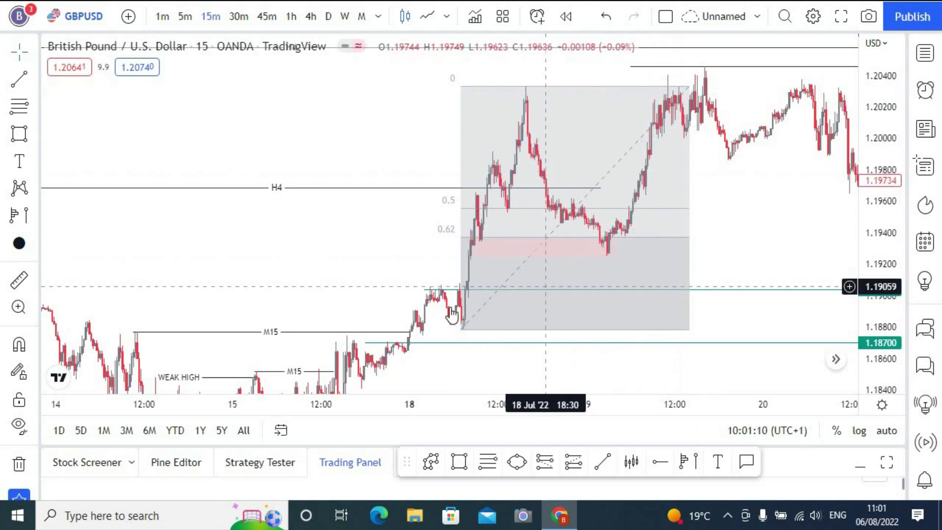
# Delete the Fib retracement spanning 18 Jul 07:00 to 19 Jul 14:00
pyautogui.click(689, 86)
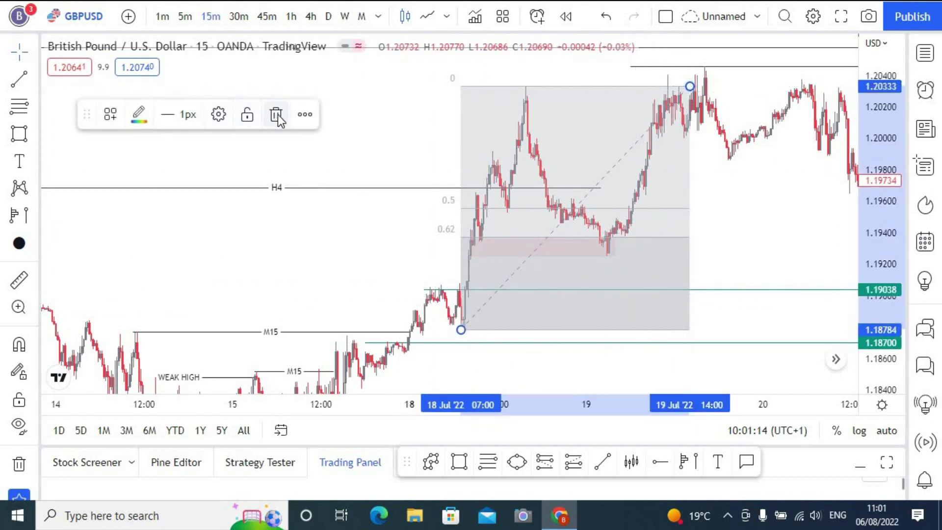
pyautogui.click(276, 115)
pyautogui.scroll(-2, 611, 157)
pyautogui.moveTo(882, 147); pyautogui.dragTo(882, 204)
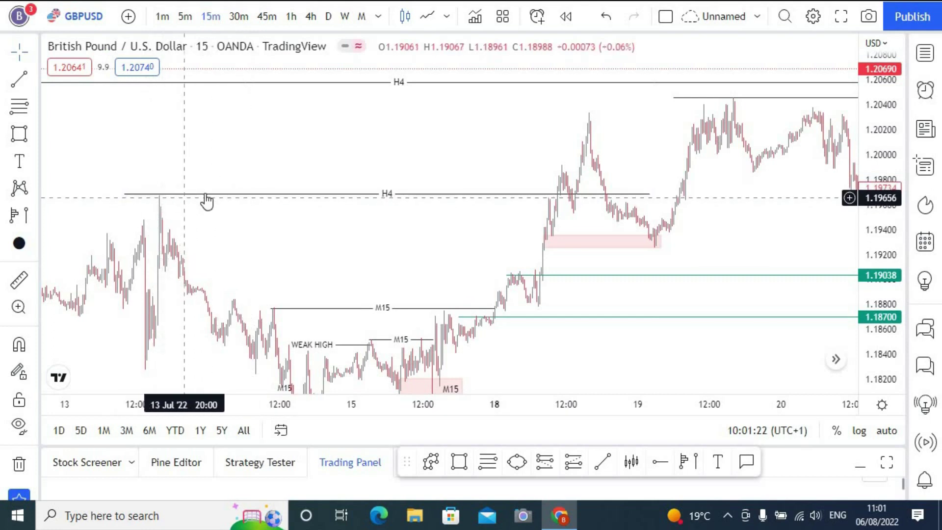
# Switch the chart to the 4h timeframe and reset its view to review the marked H4 levels
pyautogui.click(311, 20)
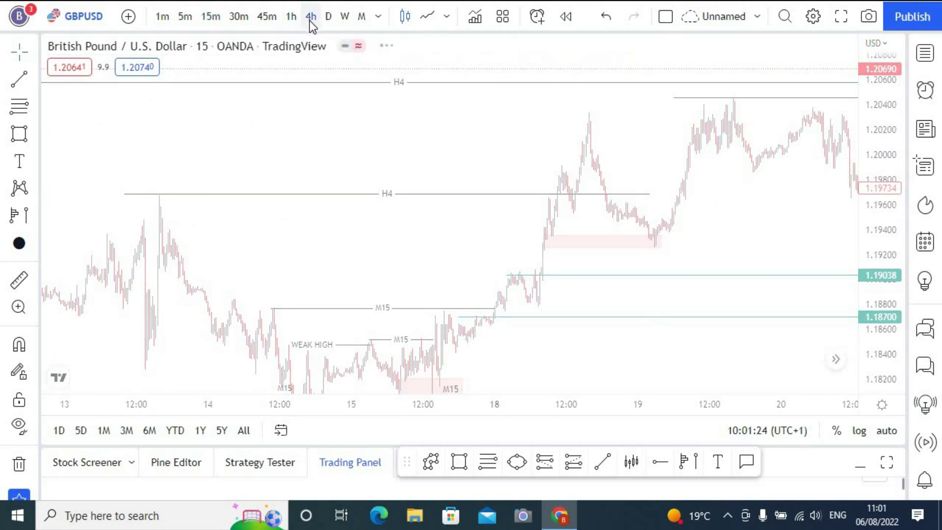
pyautogui.rightClick(414, 208)
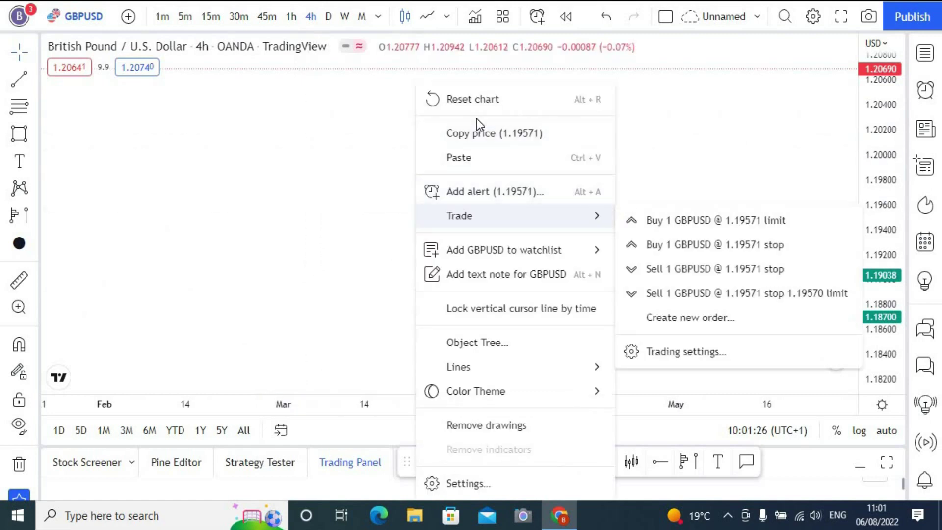
pyautogui.click(478, 98)
pyautogui.scroll(5, 538, 175)
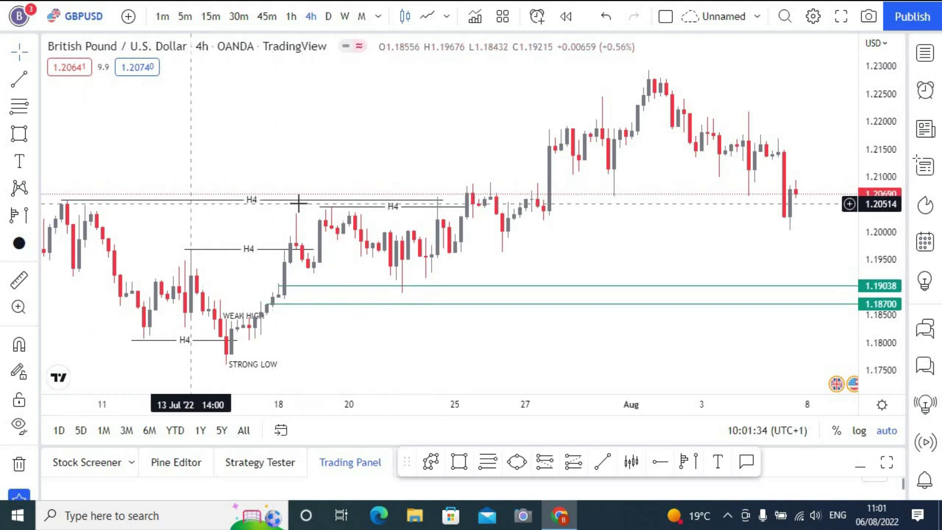
# Try a Fib retracement from the strong low at 1.17618 on 14 Jul up to 1.20461 at 26 Jul 14:00, and delete it
pyautogui.click(418, 202)
pyautogui.scroll(-5, 327, 260)
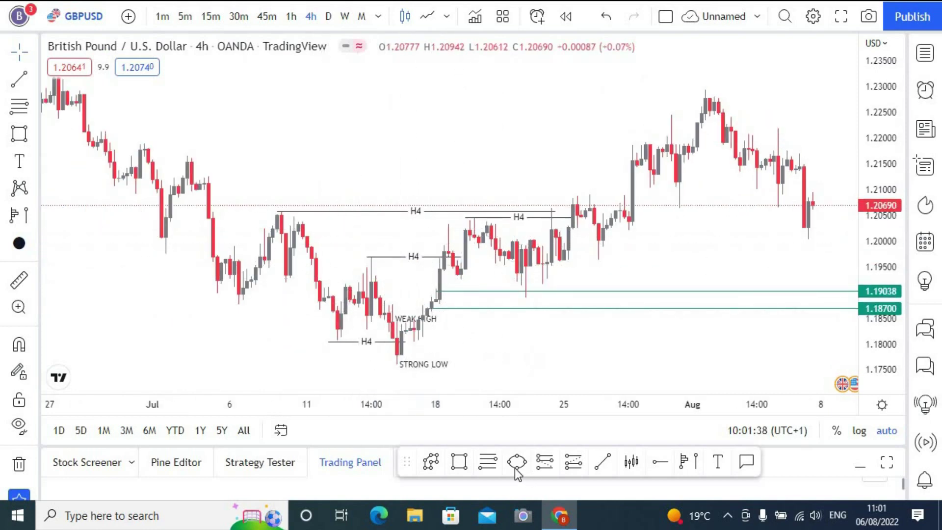
pyautogui.click(393, 364)
pyautogui.click(604, 218)
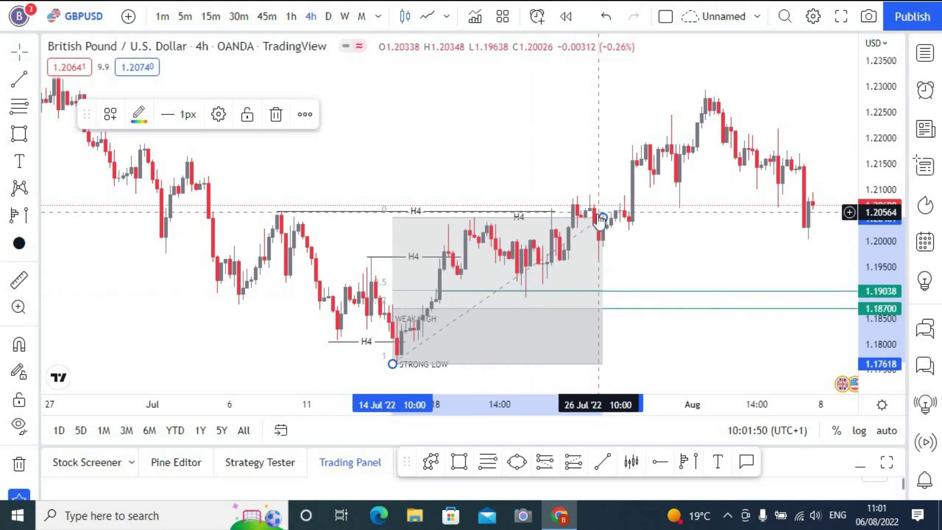
pyautogui.click(275, 114)
# Return the chart to the 15-minute timeframe and bring the price action from 18 to 26 July into view
pyautogui.click(211, 17)
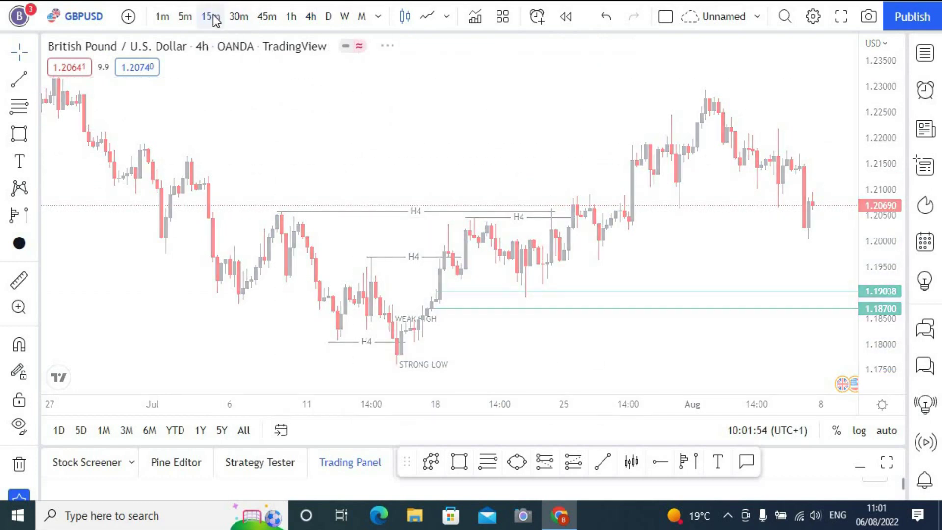
pyautogui.scroll(-5, 275, 156)
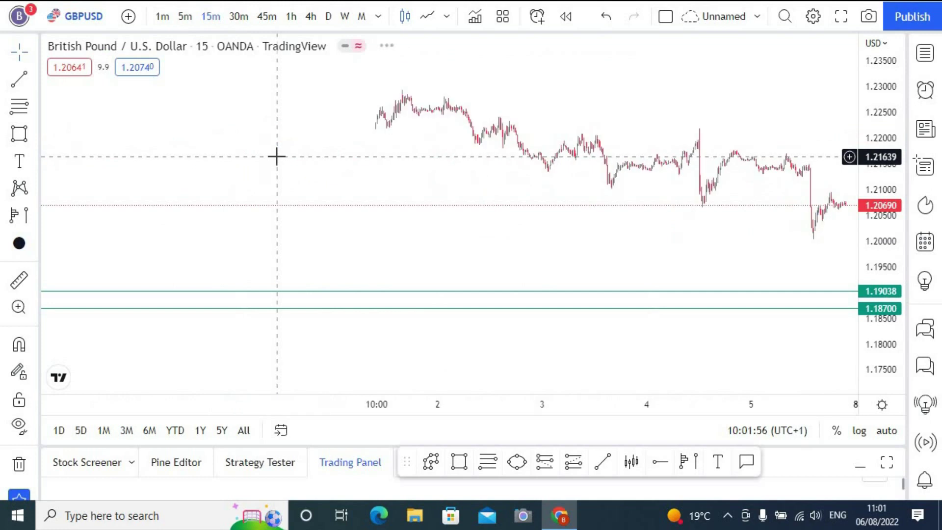
pyautogui.moveTo(227, 194); pyautogui.dragTo(493, 189)
pyautogui.scroll(-4, 494, 189)
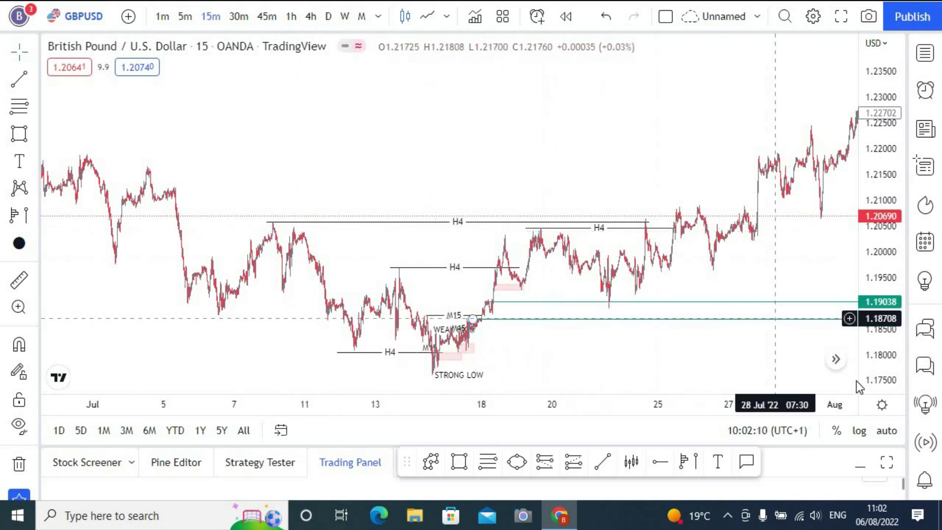
pyautogui.moveTo(875, 368); pyautogui.dragTo(822, 311)
pyautogui.scroll(5, 685, 286)
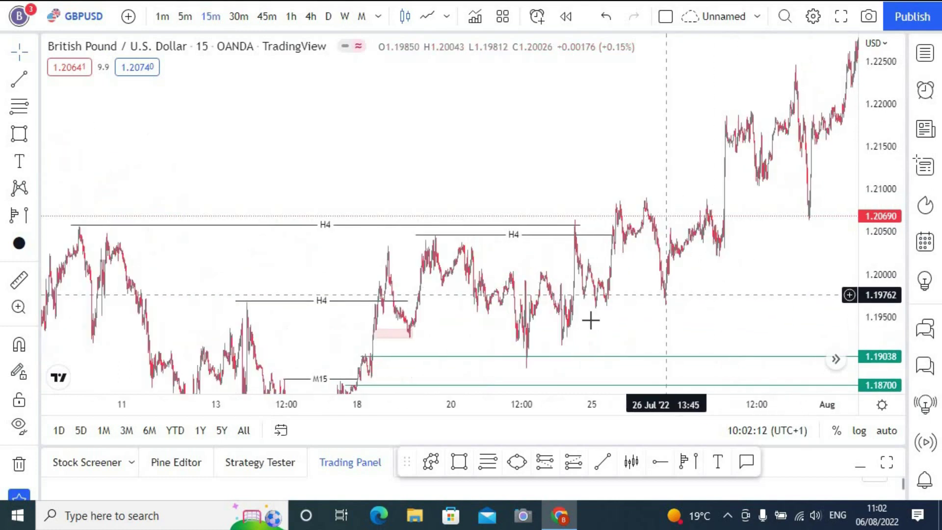
pyautogui.scroll(5, 592, 261)
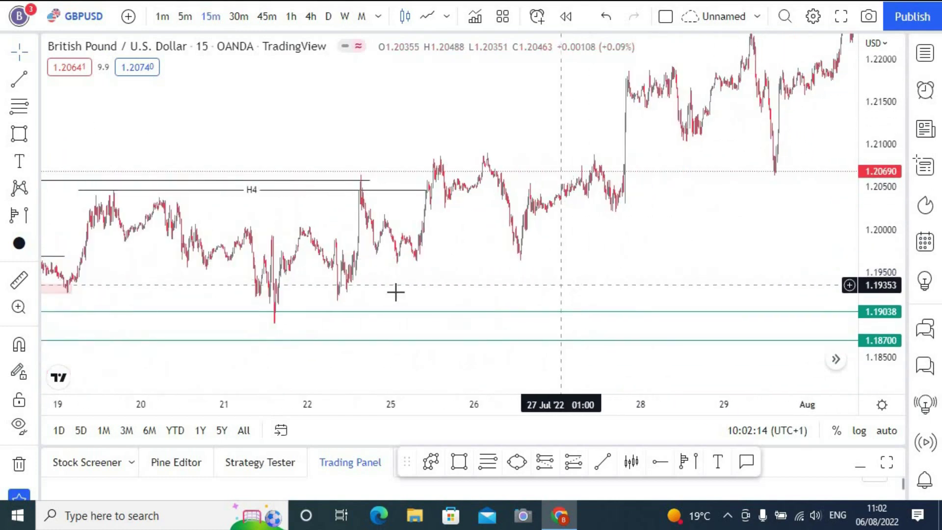
pyautogui.moveTo(415, 291); pyautogui.dragTo(692, 284)
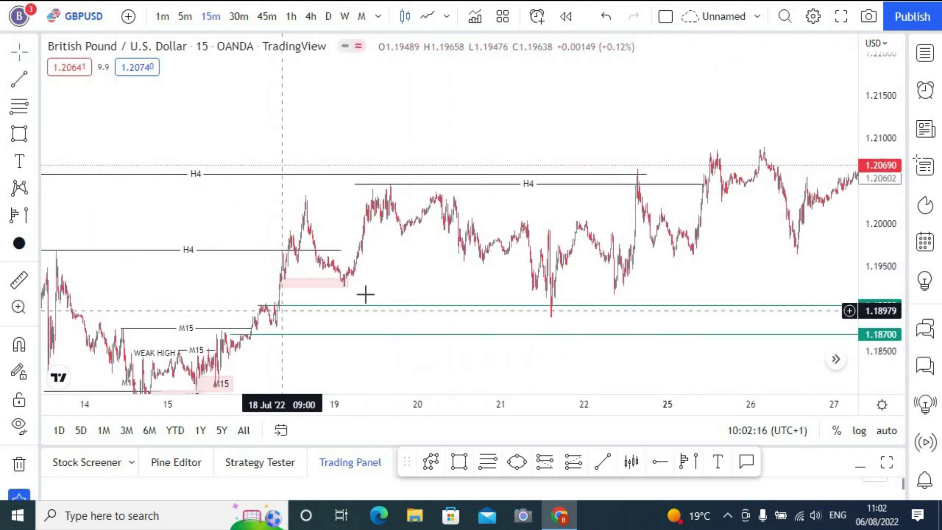
pyautogui.scroll(2, 296, 298)
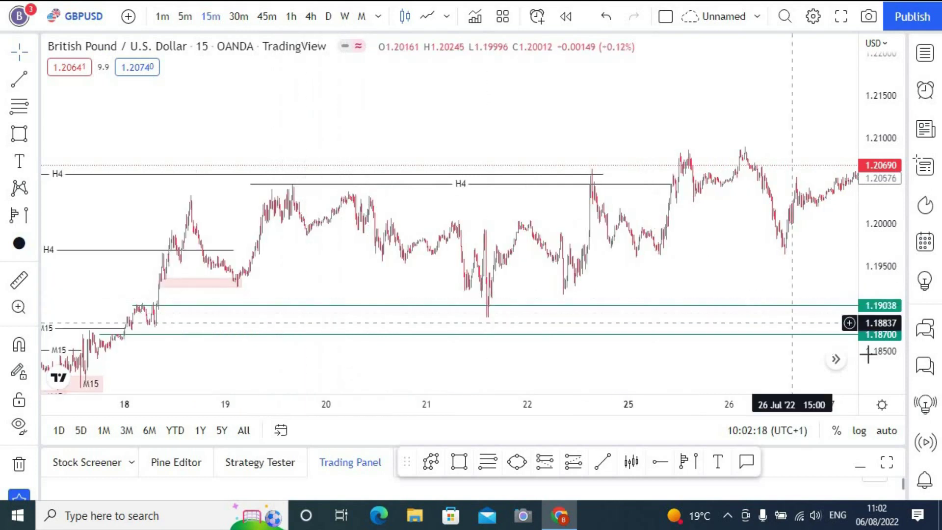
pyautogui.scroll(3, 746, 295)
pyautogui.moveTo(571, 286); pyautogui.dragTo(657, 188)
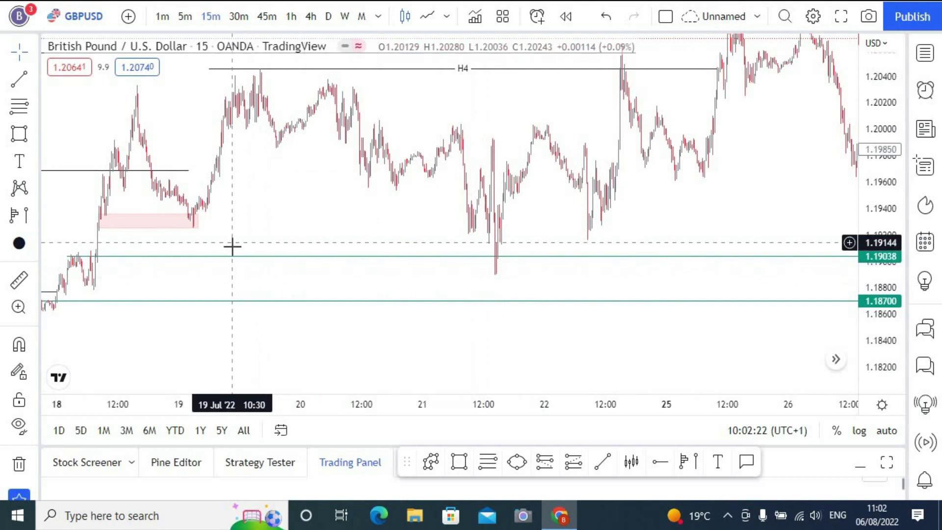
# Draw a rectangle from 1.19046 to 1.18816 between 18 Jul 07:00 and 21 Jul 15:00, and apply the M15 template
pyautogui.scroll(1, 237, 247)
pyautogui.moveTo(251, 234); pyautogui.dragTo(429, 229)
pyautogui.scroll(2, 300, 230)
pyautogui.moveTo(307, 229); pyautogui.dragTo(536, 236)
pyautogui.scroll(3, 353, 235)
pyautogui.hscroll(-3, 535, 236)
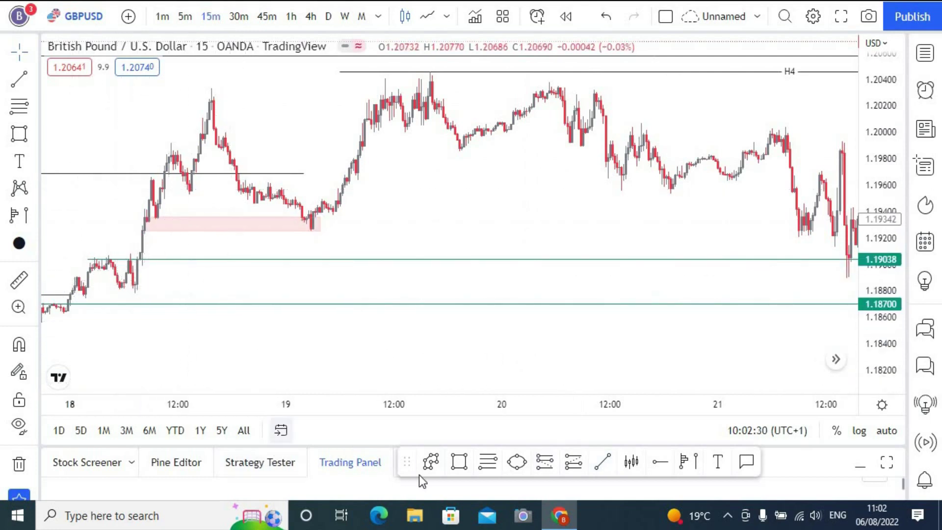
pyautogui.click(143, 256)
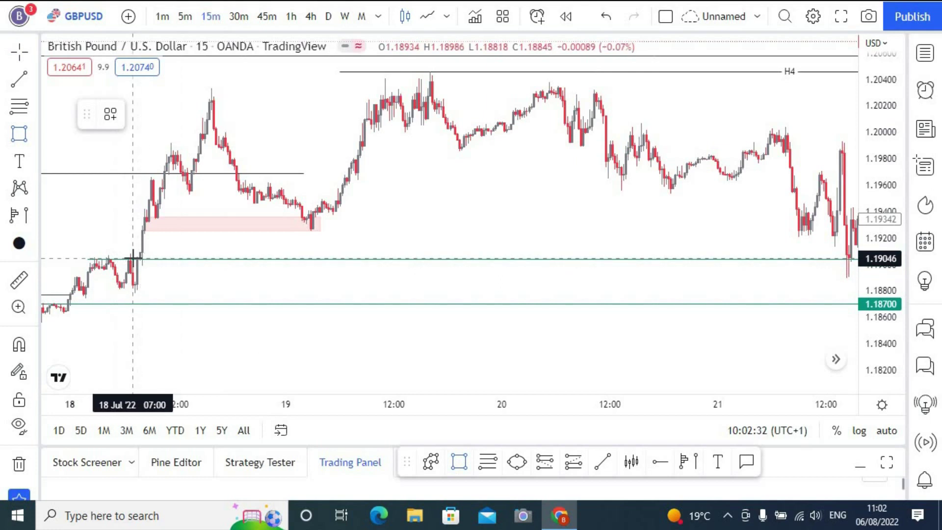
pyautogui.click(848, 289)
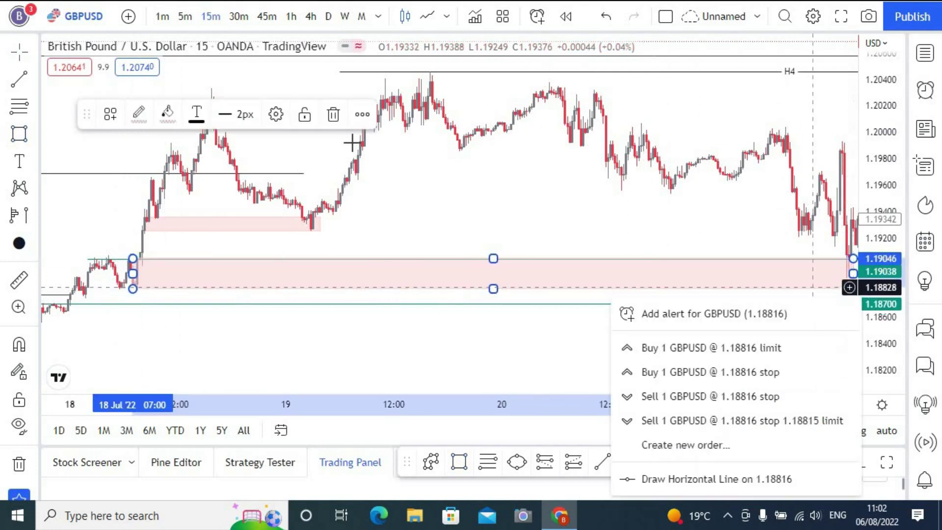
pyautogui.click(119, 115)
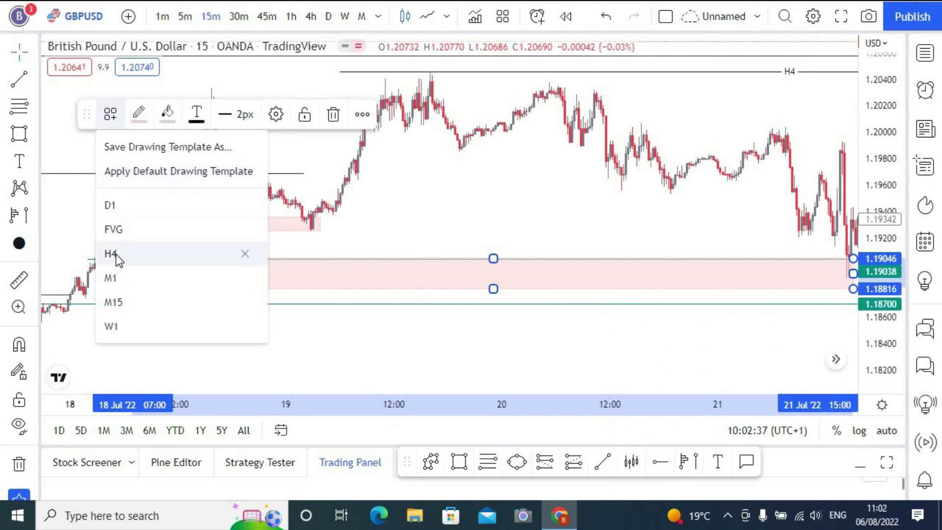
pyautogui.click(134, 305)
# Extend the new M15 rectangle's lower edge to 1.18770 and set its start to 18 Jul 07:30
pyautogui.click(495, 202)
pyautogui.scroll(-4, 499, 202)
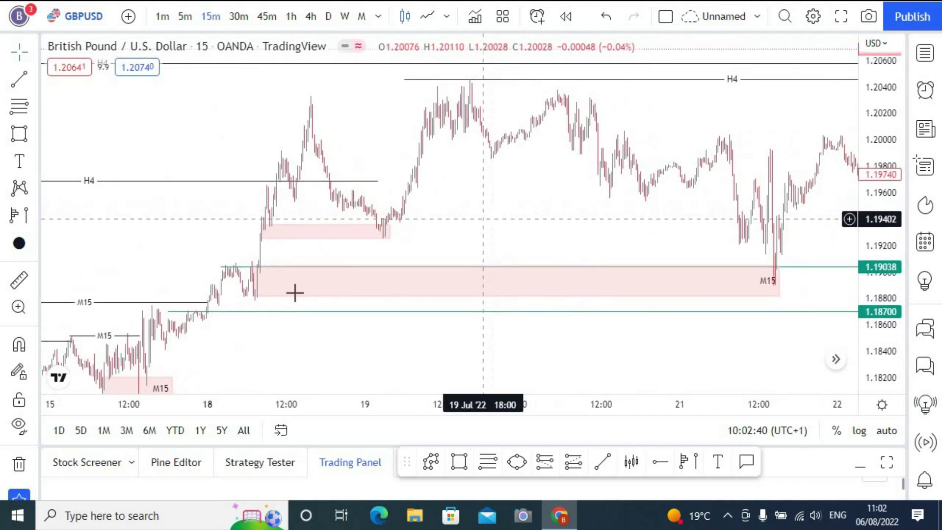
pyautogui.moveTo(252, 295); pyautogui.dragTo(257, 301)
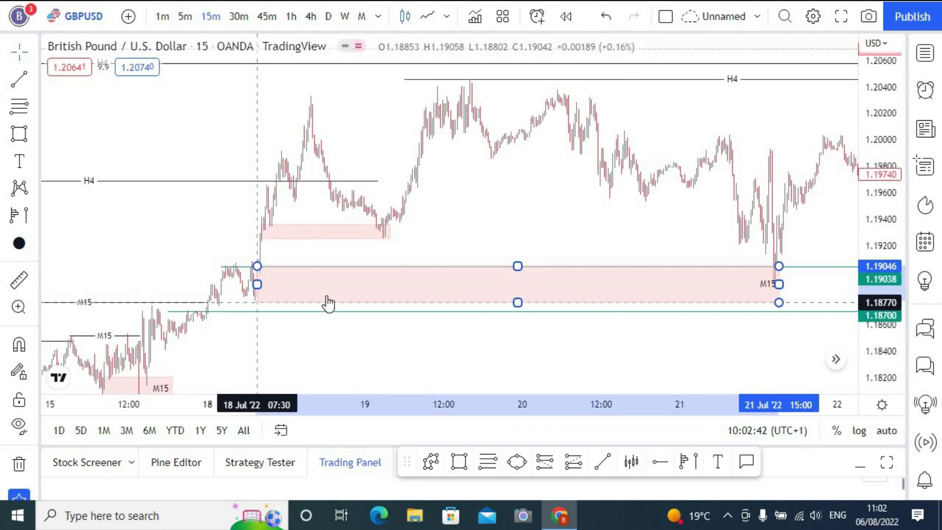
pyautogui.moveTo(582, 221); pyautogui.dragTo(575, 220)
pyautogui.scroll(4, 569, 218)
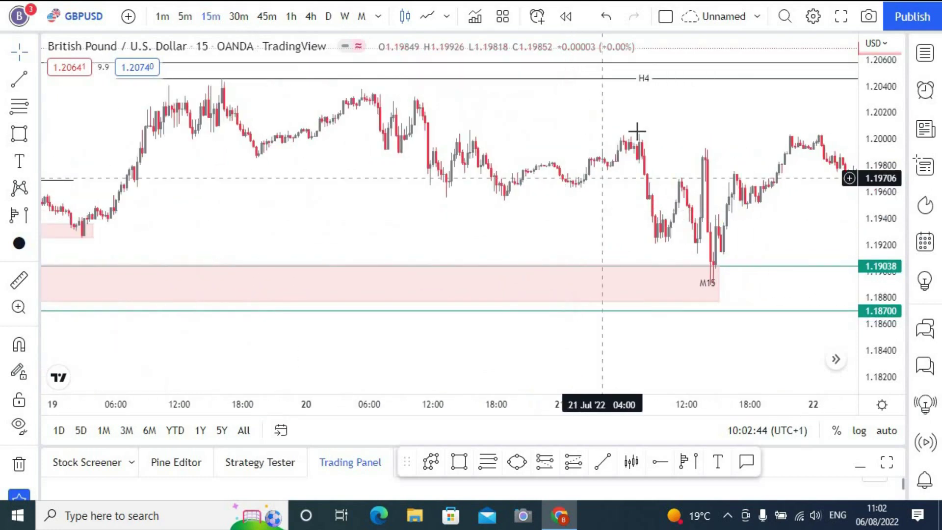
pyautogui.moveTo(632, 132); pyautogui.dragTo(518, 180)
pyautogui.scroll(-4, 605, 160)
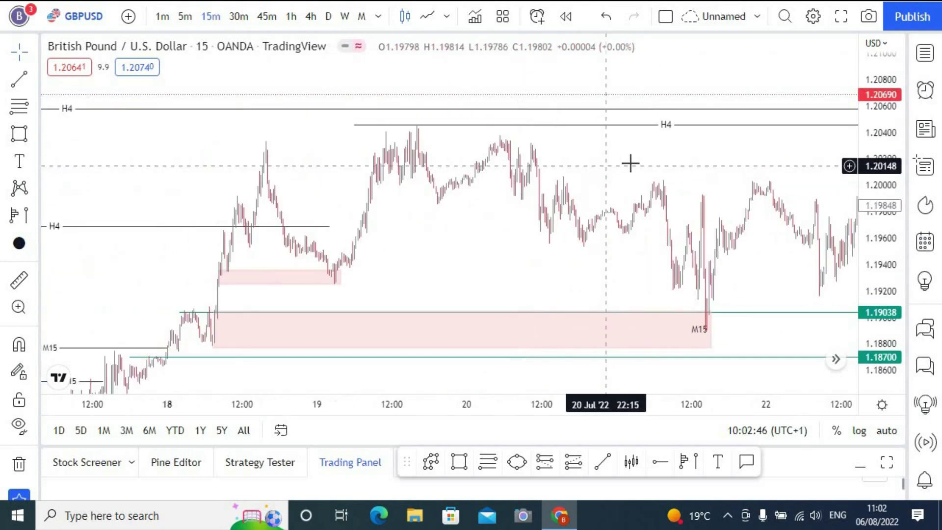
pyautogui.scroll(2, 687, 216)
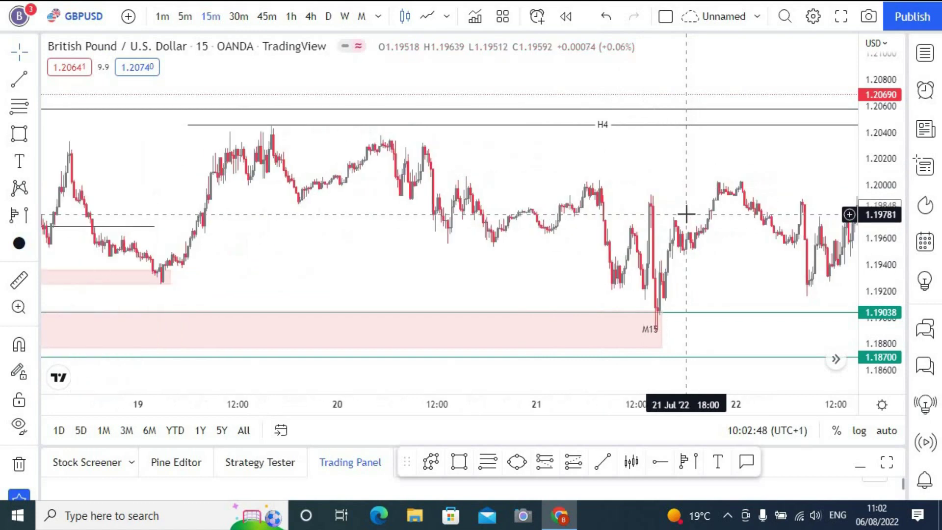
# Draw a trend line at about 1.1992 from the 21 Jul 13:45 high across to 21 Jul 23:00
pyautogui.scroll(3, 652, 198)
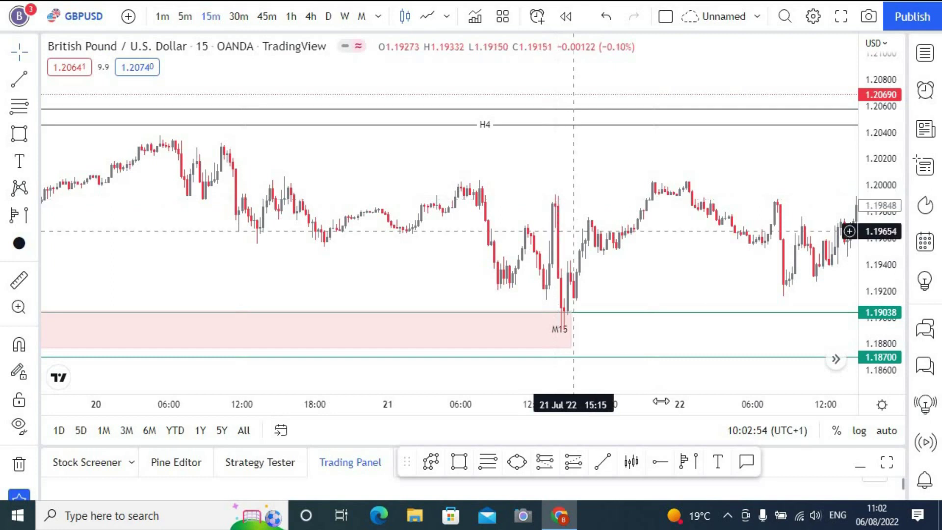
pyautogui.click(603, 462)
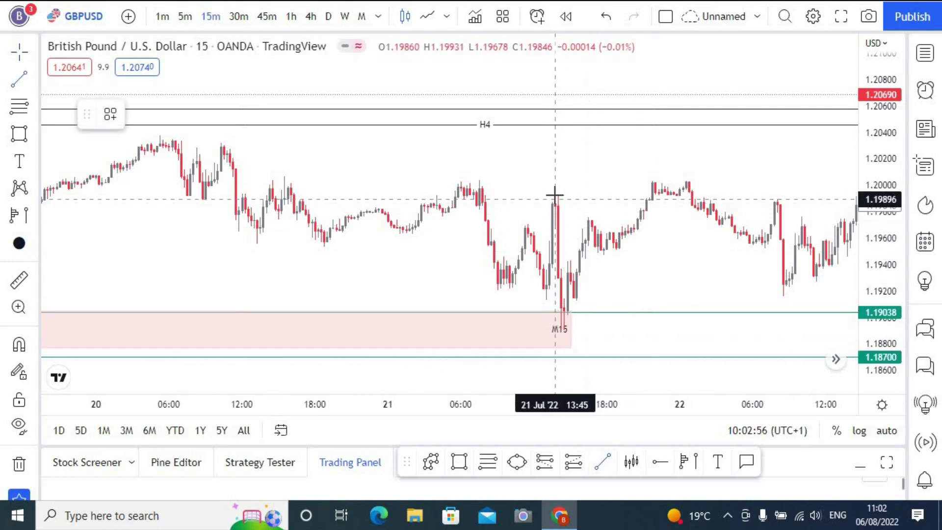
pyautogui.click(555, 194)
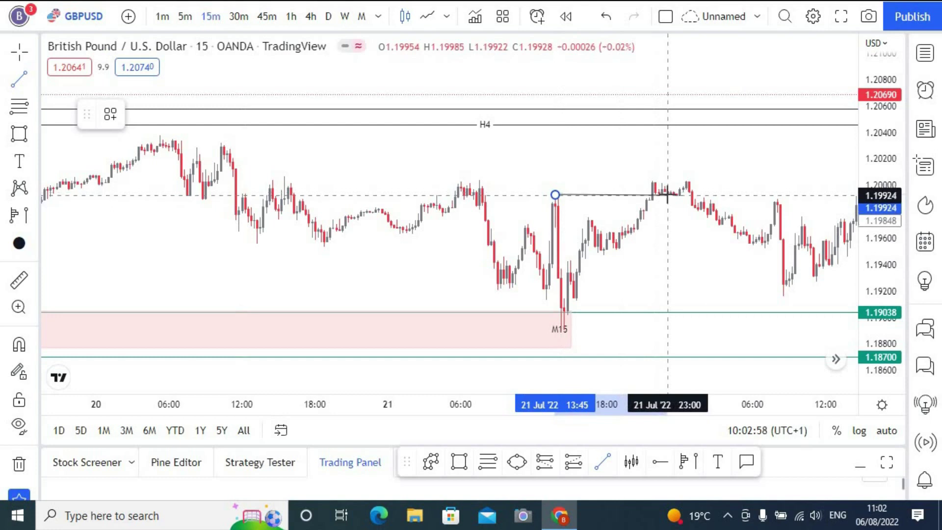
pyautogui.click(668, 195)
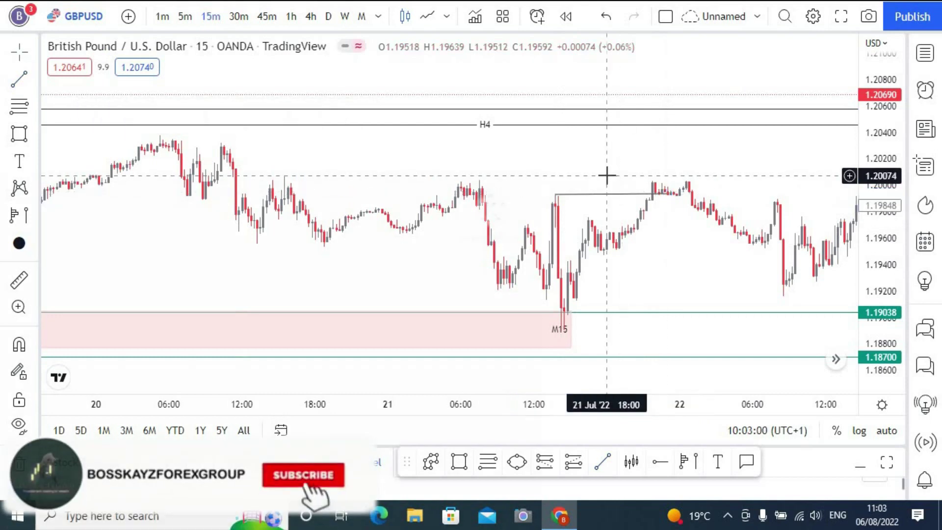
# Draw a near-horizontal trend line from 1.20386 at 18 Jul 10:15 to 1.20393 at 19 Jul 12:45, and dismiss the advertisement
pyautogui.scroll(-2, 607, 175)
pyautogui.moveTo(898, 343); pyautogui.dragTo(896, 268)
pyautogui.moveTo(402, 254); pyautogui.dragTo(417, 273)
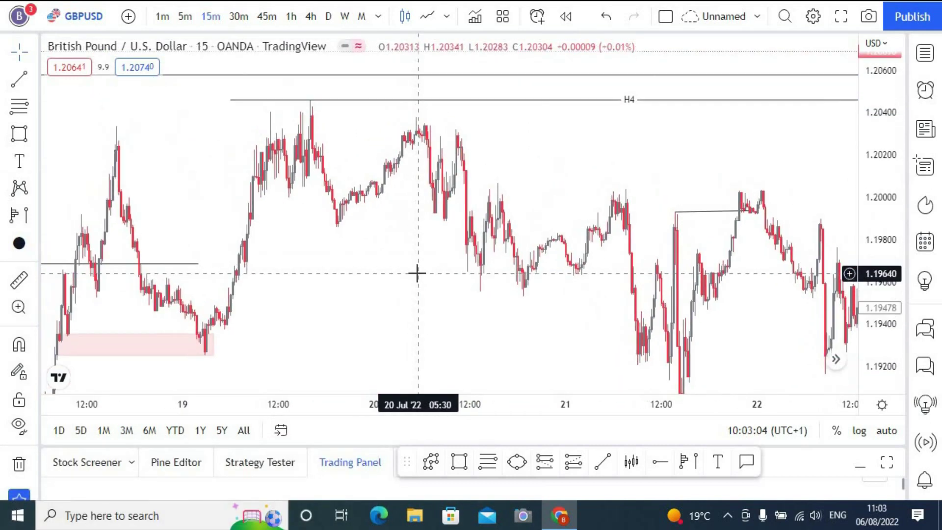
pyautogui.hotkey('alt', 't')
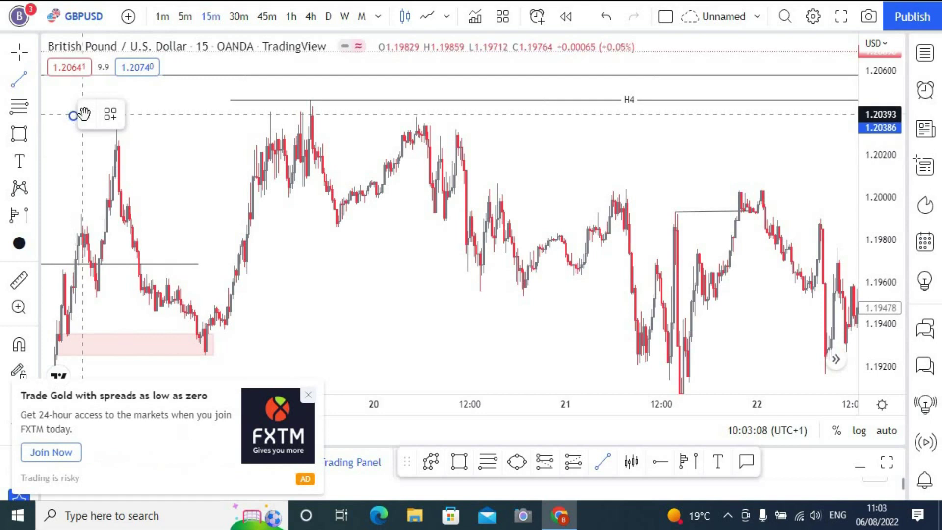
pyautogui.click(284, 115)
pyautogui.moveTo(84, 116); pyautogui.dragTo(394, 437)
pyautogui.click(316, 398)
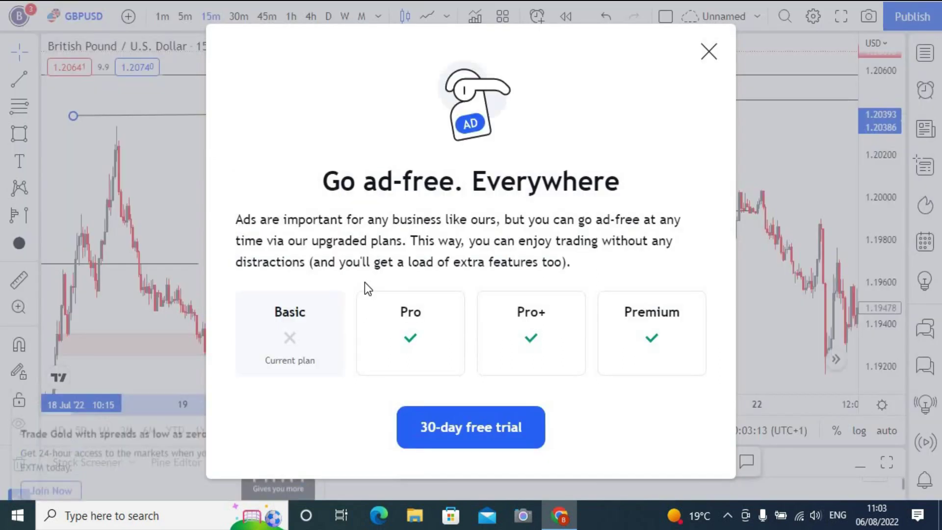
pyautogui.click(706, 47)
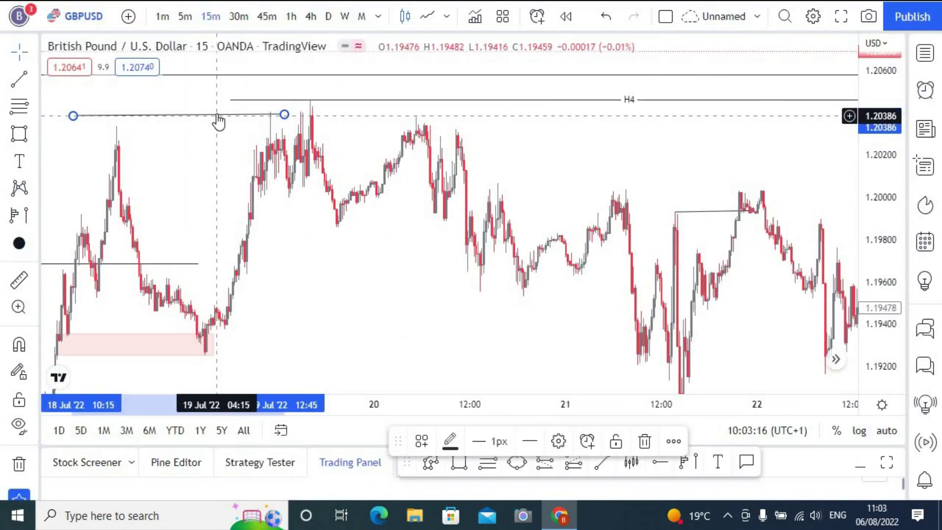
# Move the new trend line onto the 18 Jul high, spanning 18 Jul 13:45 to 19 Jul 16:15 at about 1.2034, and apply the M15 template
pyautogui.moveTo(231, 121); pyautogui.dragTo(244, 128)
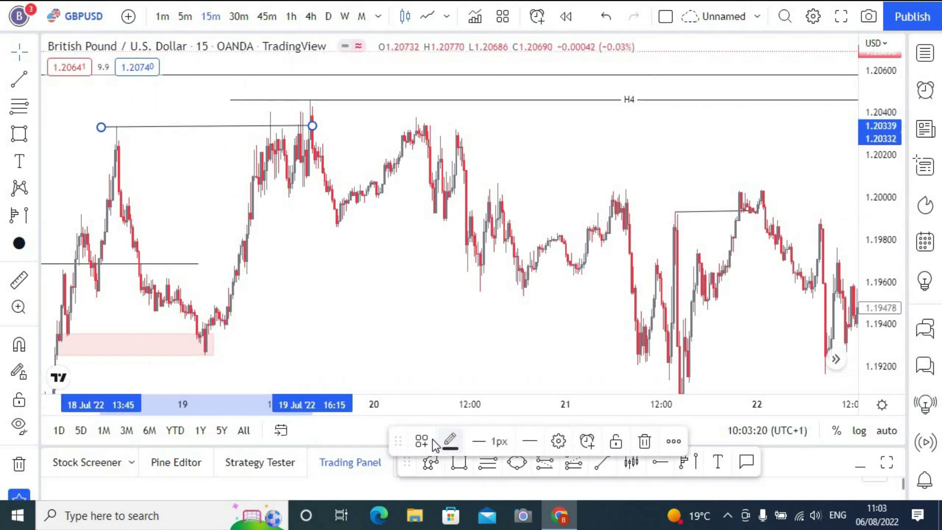
pyautogui.click(431, 440)
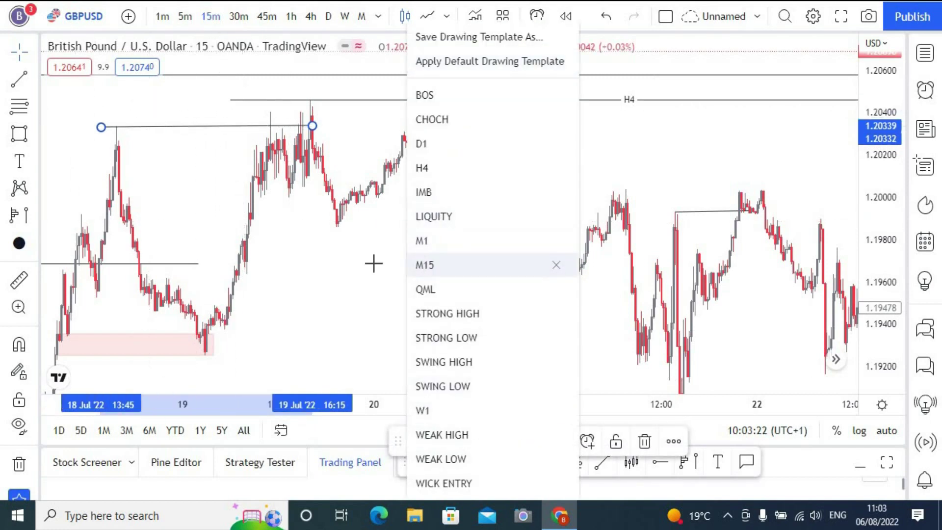
pyautogui.click(425, 265)
pyautogui.click(353, 258)
# Draw a rectangle between 1.20450 and 1.20343 from 19 Jul 16:00 back to 12 Jul 13:45
pyautogui.scroll(-4, 318, 247)
pyautogui.scroll(-2, 265, 211)
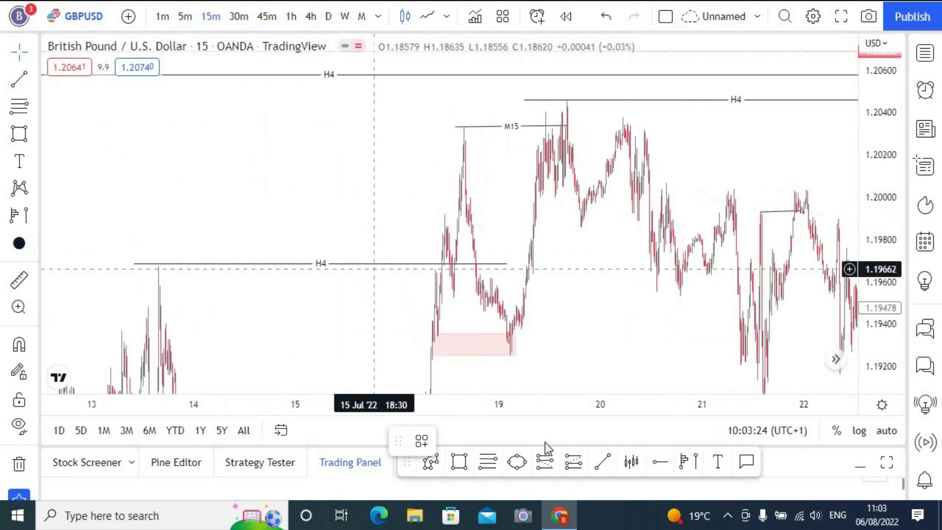
pyautogui.click(461, 460)
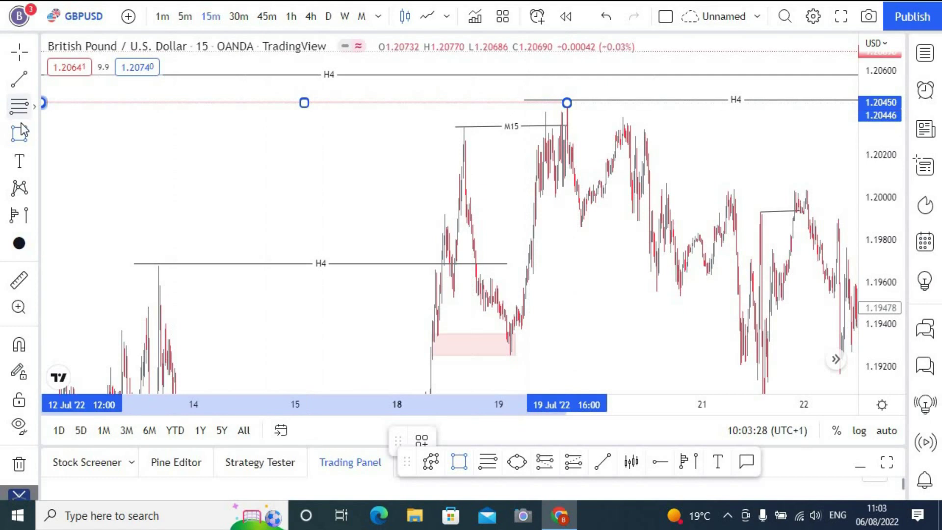
pyautogui.click(48, 125)
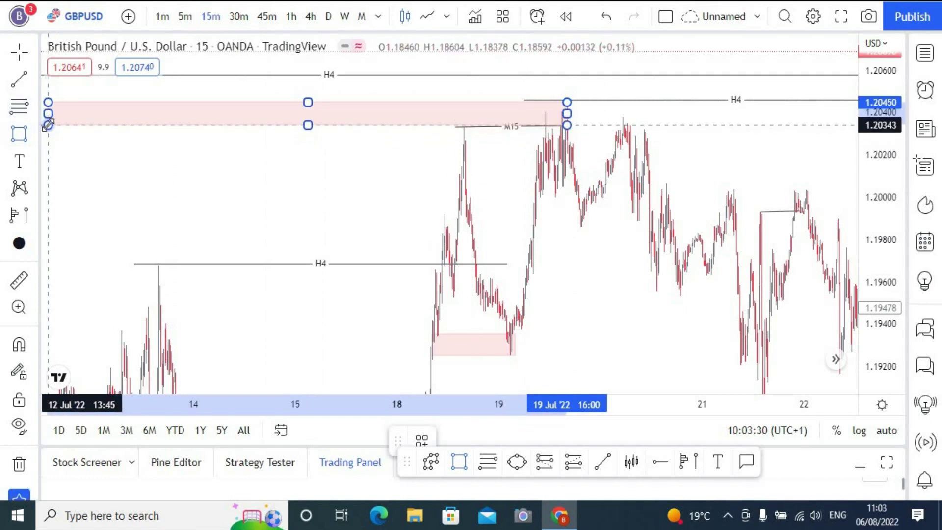
# Extend the rectangle's start back to 8 Jul 16:45, raise its upper edge to 1.20475, and apply the M15 template
pyautogui.scroll(-3, 115, 165)
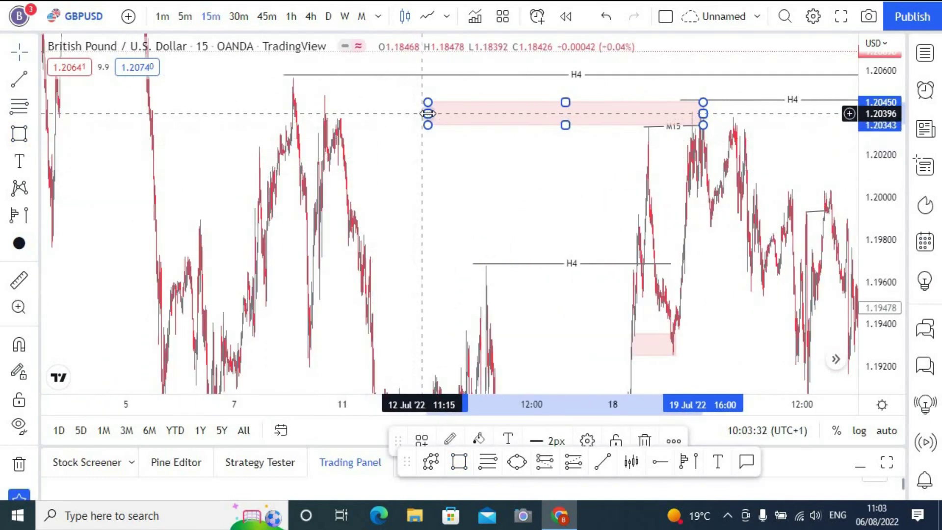
pyautogui.moveTo(326, 115); pyautogui.dragTo(308, 103)
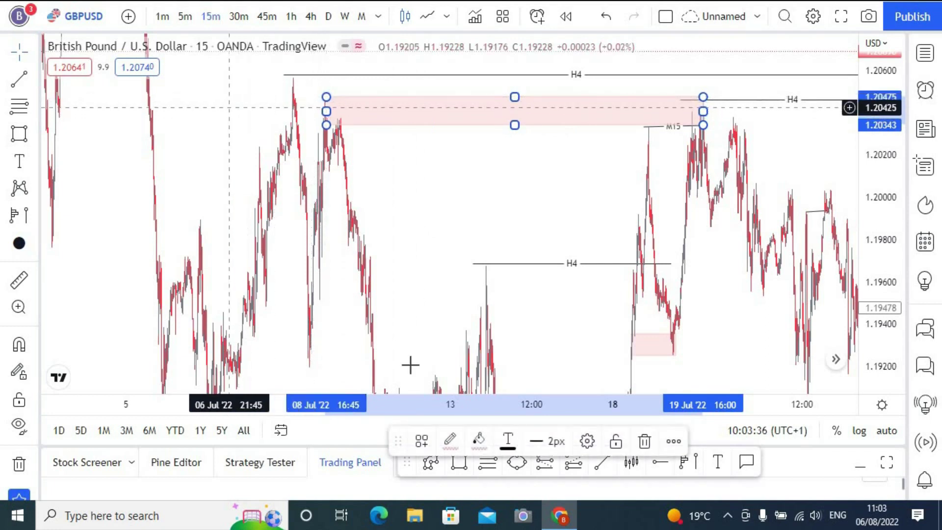
pyautogui.click(423, 444)
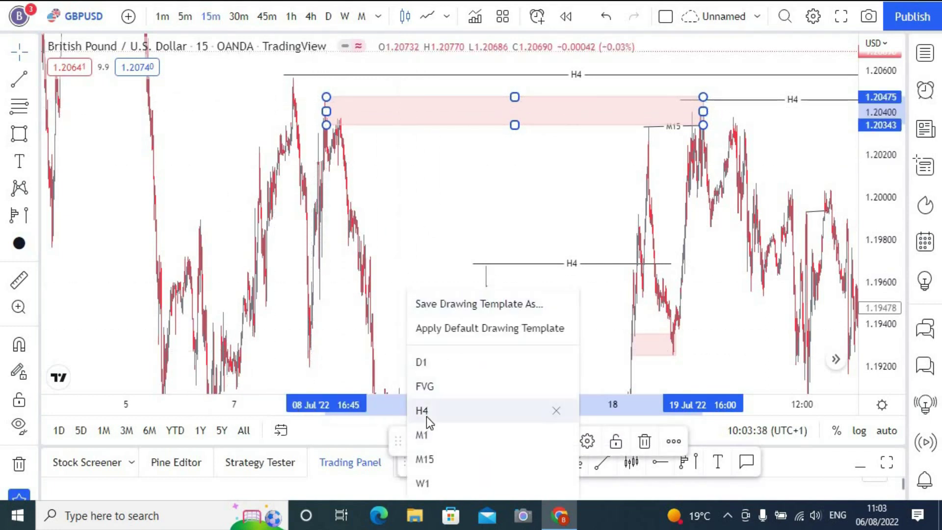
pyautogui.click(425, 458)
# Draw a horizontal trend line at 1.19998 under the 19 Jul pullback low, ending at 18:45, and apply the M15 template
pyautogui.hscroll(10, 484, 234)
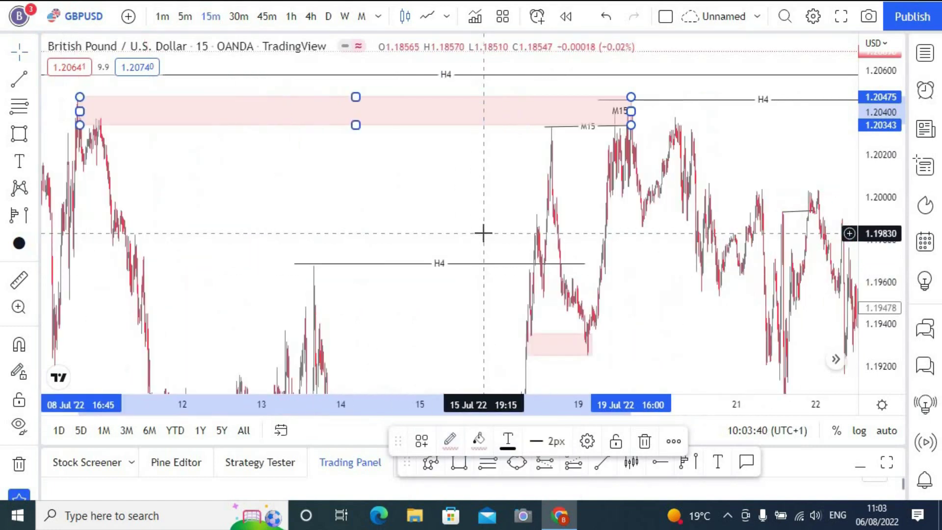
pyautogui.moveTo(373, 293); pyautogui.dragTo(437, 294)
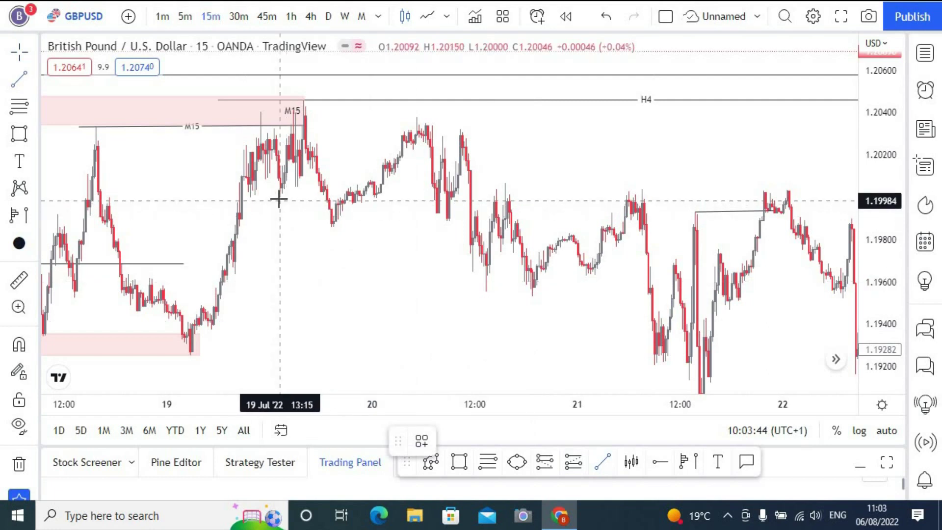
pyautogui.click(328, 199)
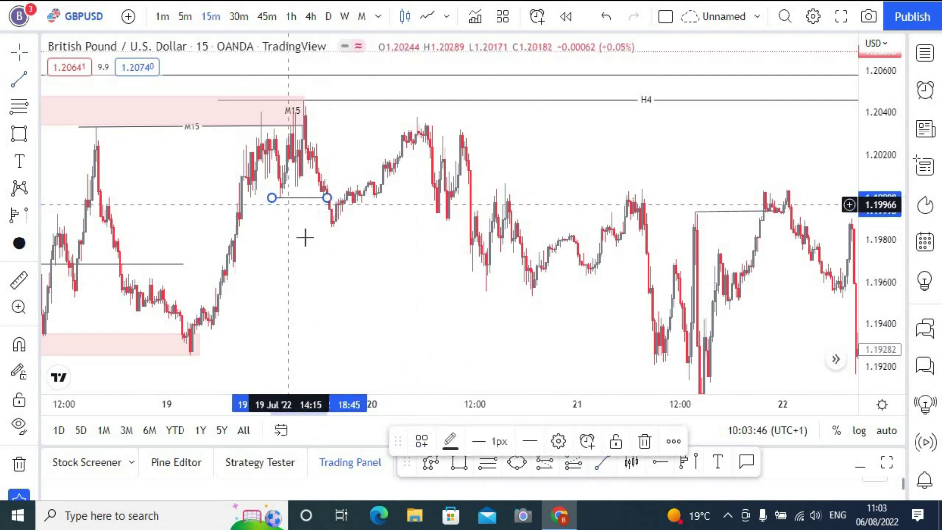
pyautogui.click(421, 441)
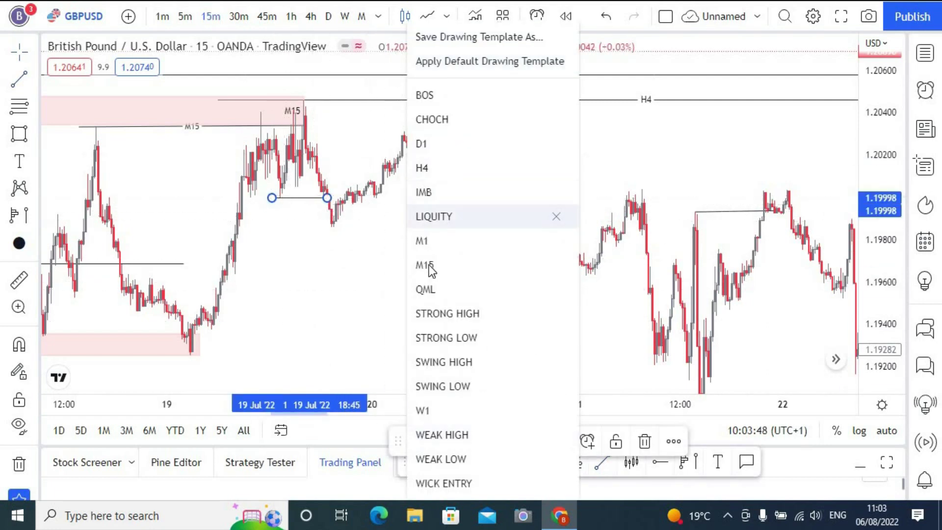
pyautogui.click(409, 265)
# Draw a zigzag path in the empty area below price from 1.17361 to about 1.1848, down to 1.17726, and up to about 1.1863
pyautogui.moveTo(406, 266); pyautogui.dragTo(450, 44)
pyautogui.moveTo(419, 299); pyautogui.dragTo(417, 169)
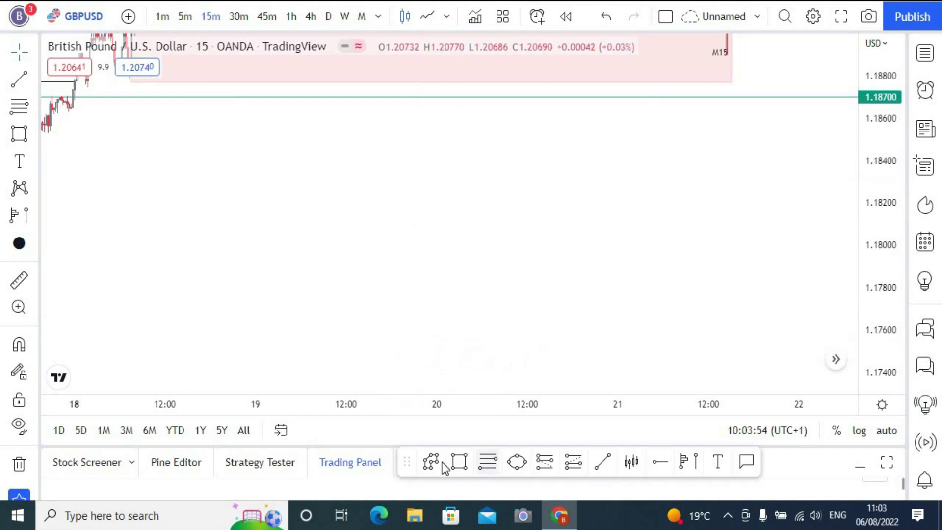
pyautogui.click(426, 462)
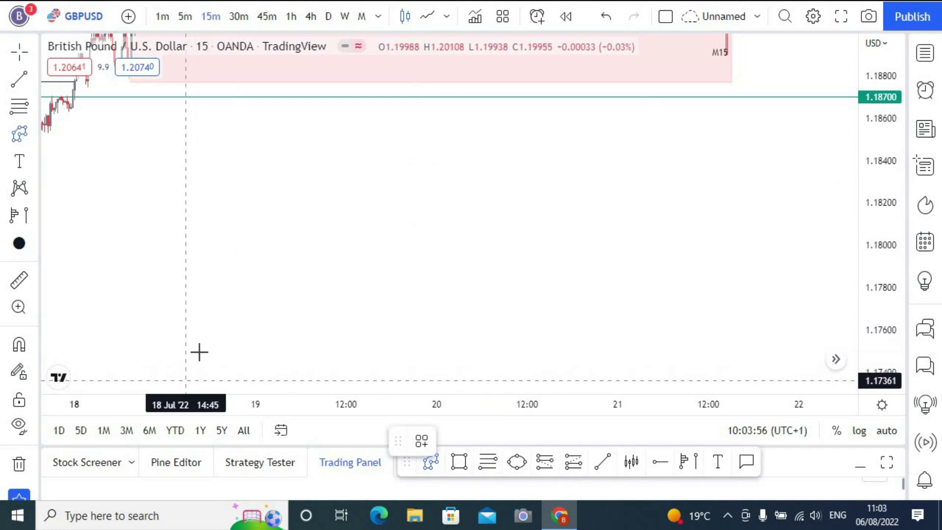
pyautogui.click(185, 380)
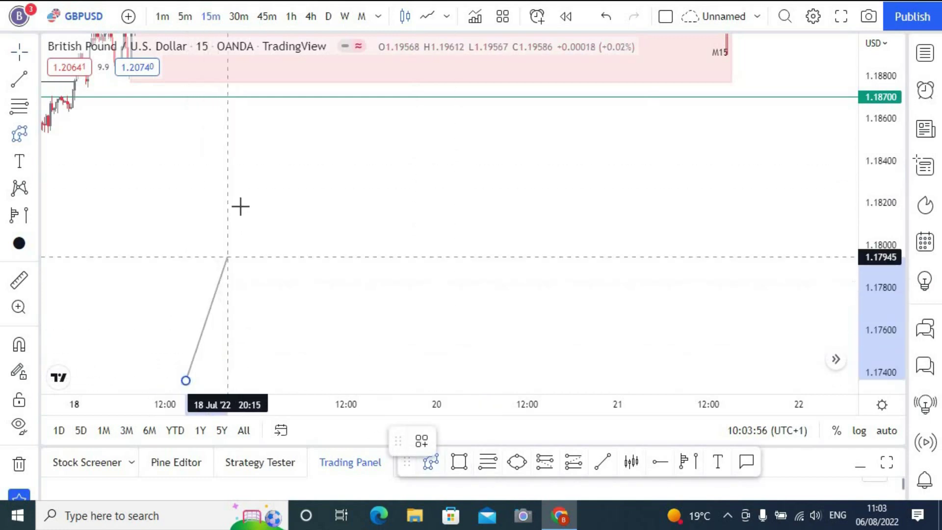
pyautogui.click(278, 142)
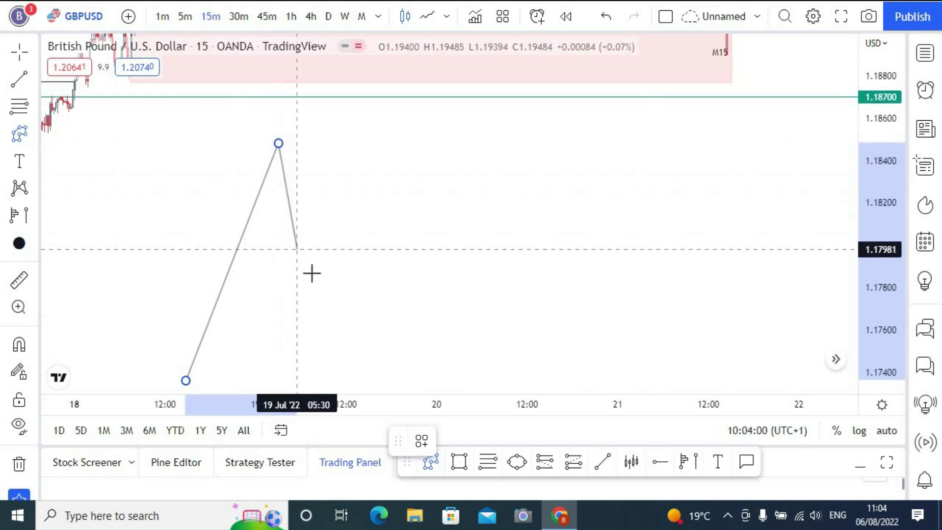
pyautogui.click(327, 303)
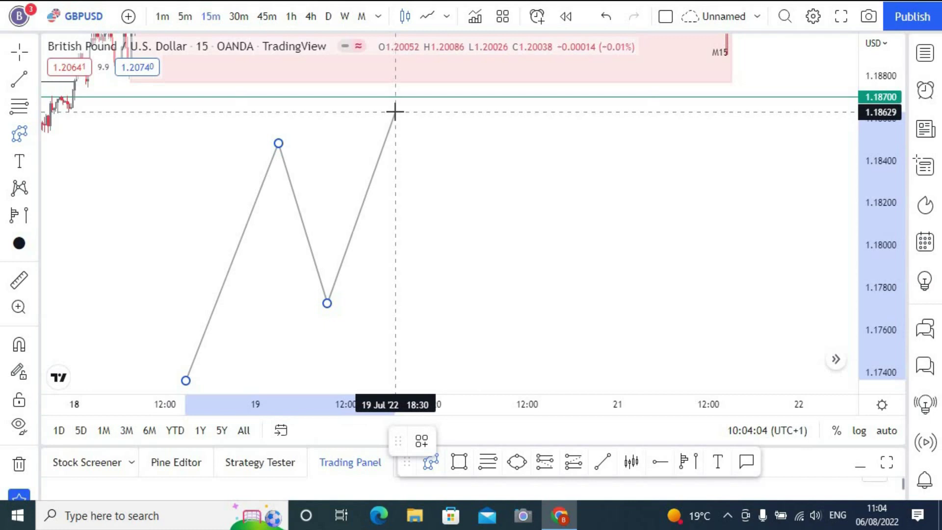
pyautogui.click(399, 119)
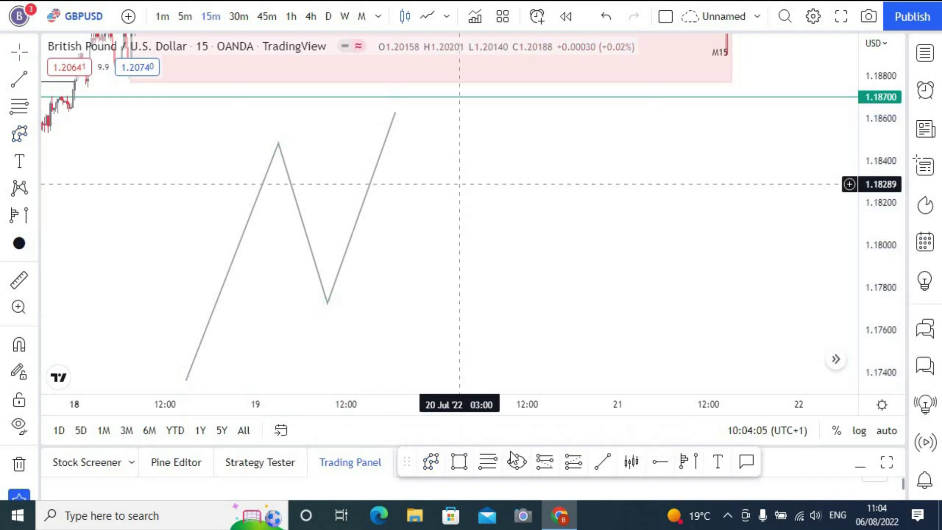
# Draw a Fib retracement on the zigzag from its base at 1.17357 on 18 Jul 14:45 to 1.18493 at 20 Jul 02:15
pyautogui.click(481, 469)
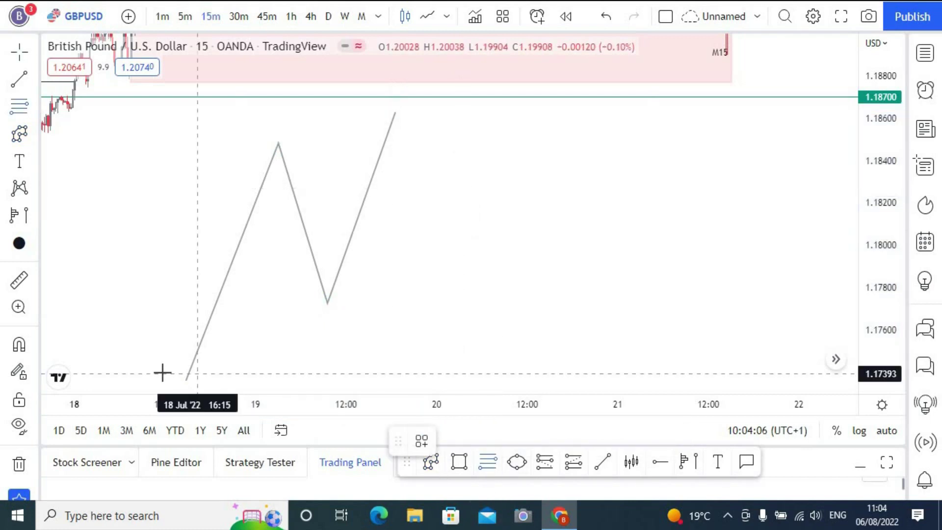
pyautogui.click(186, 381)
pyautogui.click(453, 141)
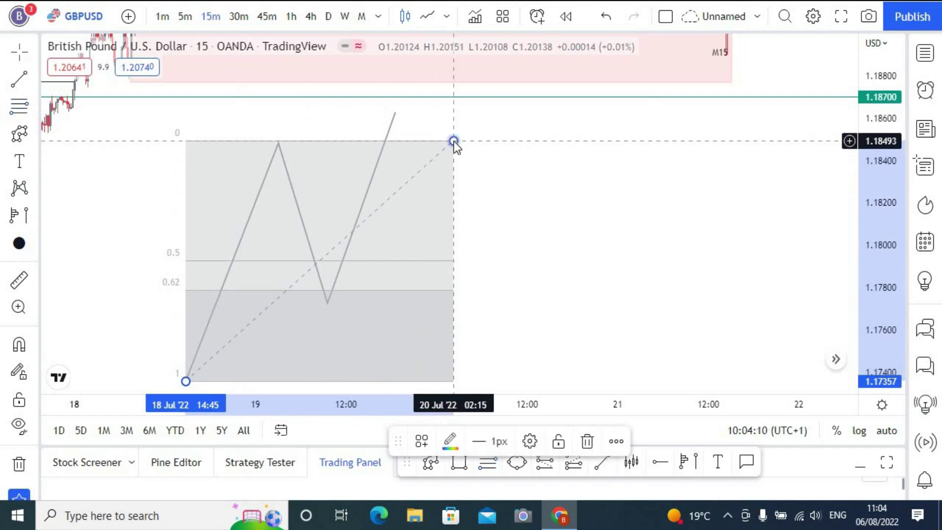
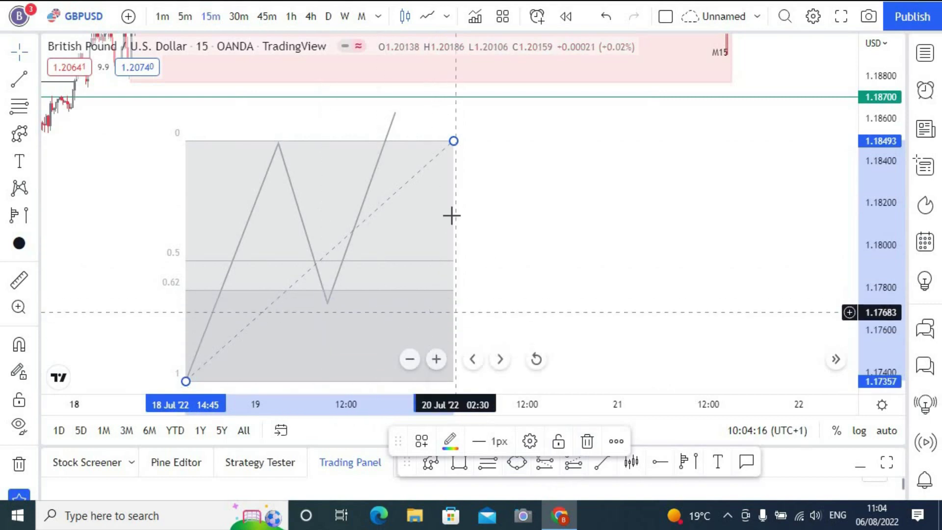
# Delete the example Fib retracement and the zigzag path from the empty area below price
pyautogui.press('Delete')
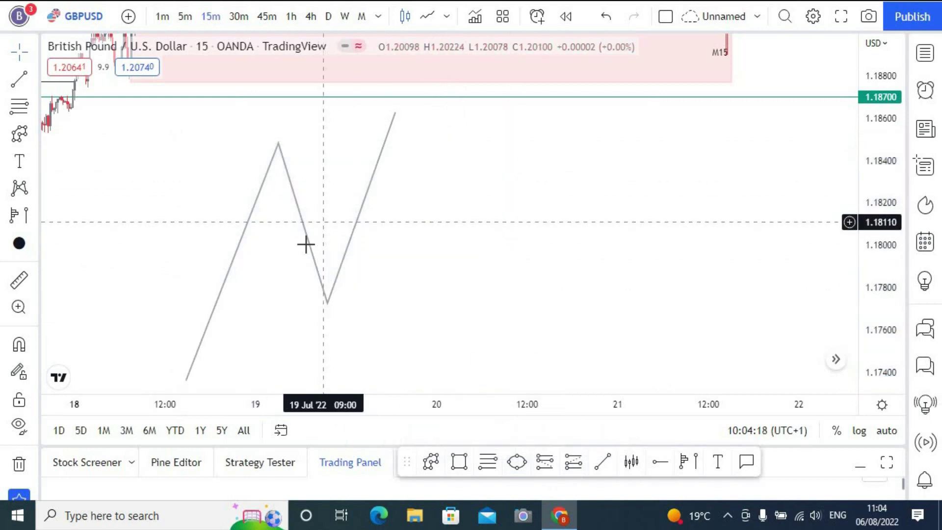
pyautogui.click(307, 246)
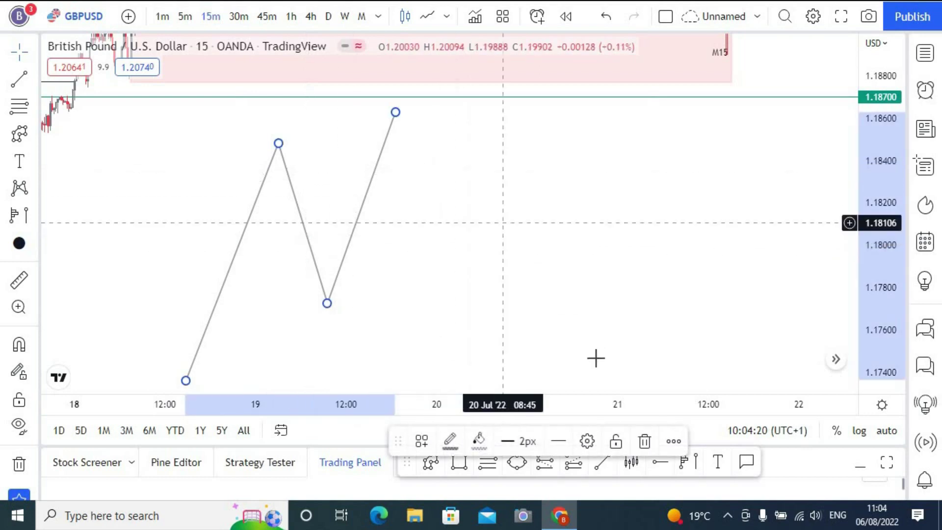
pyautogui.click(645, 441)
# Draw a horizontal trend line at 1.19859 from the 19 Jul 18:45 low to 20 Jul 12:30 and apply the M15 template
pyautogui.moveTo(507, 187); pyautogui.dragTo(515, 360)
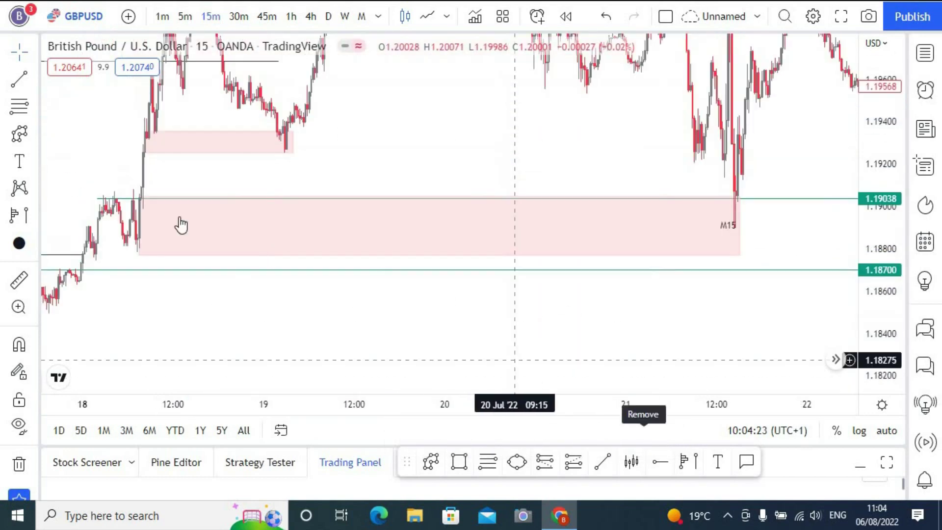
pyautogui.moveTo(786, 172); pyautogui.dragTo(716, 230)
pyautogui.moveTo(711, 184); pyautogui.dragTo(693, 268)
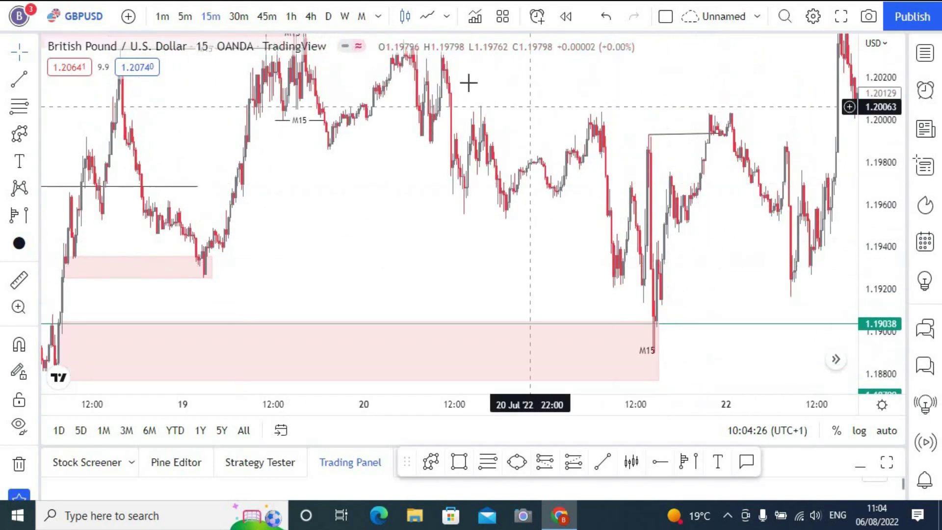
pyautogui.moveTo(532, 111); pyautogui.dragTo(532, 200)
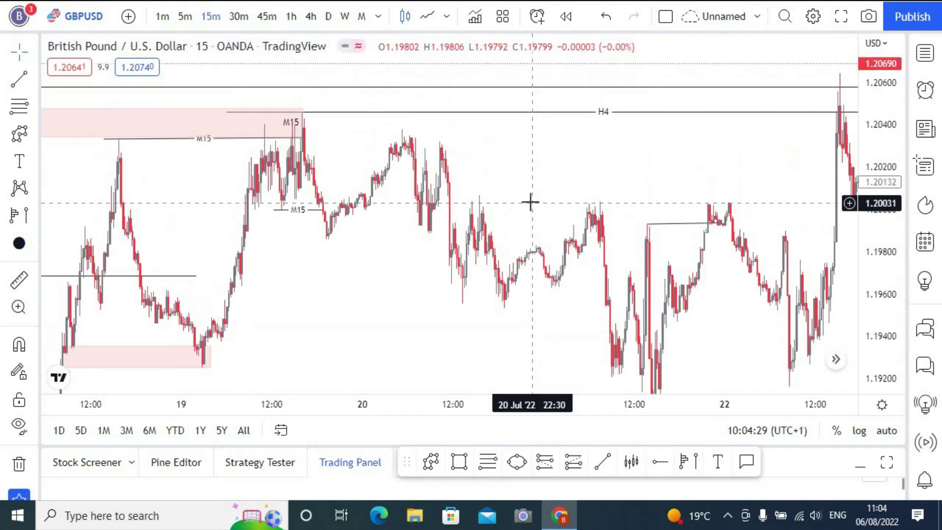
pyautogui.moveTo(426, 136); pyautogui.dragTo(402, 114)
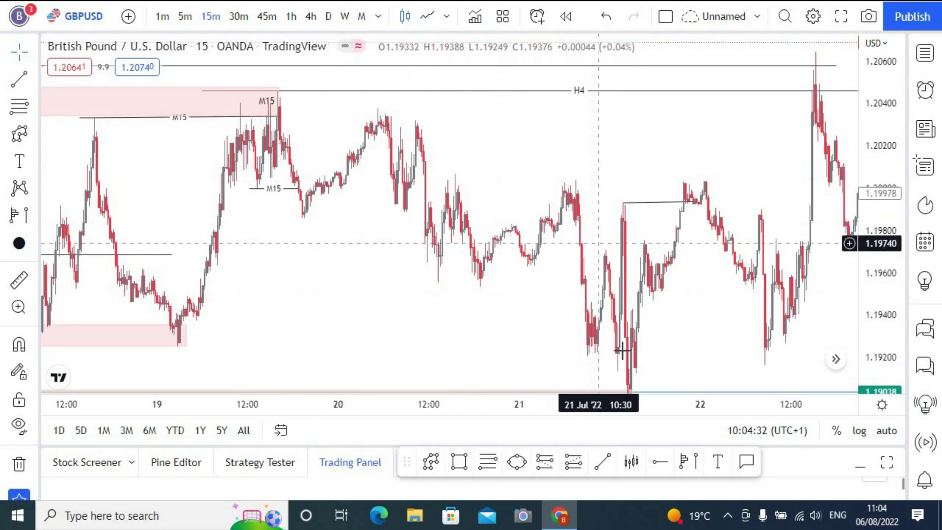
pyautogui.click(605, 462)
pyautogui.click(297, 218)
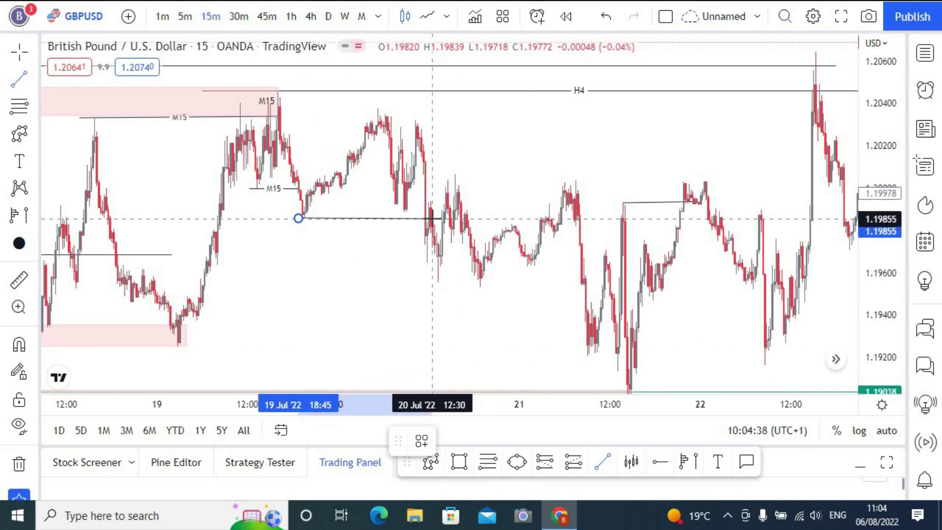
pyautogui.click(432, 218)
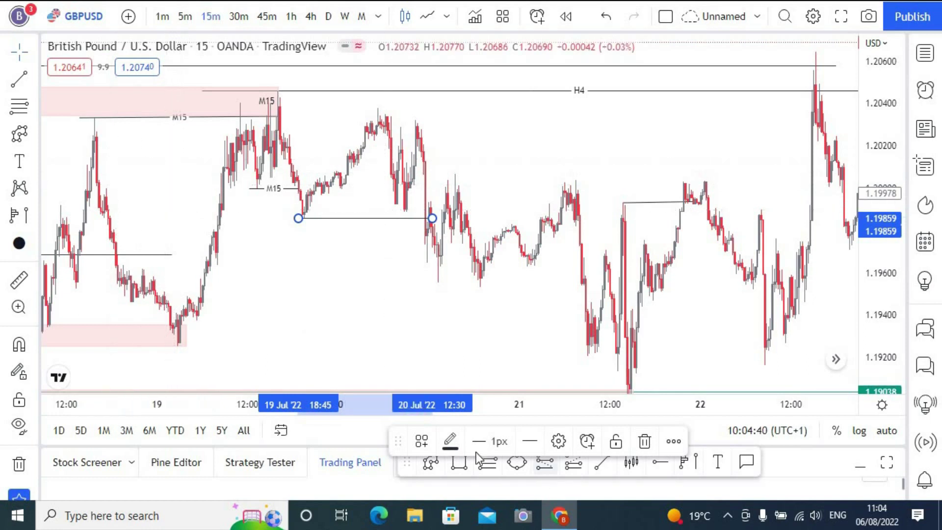
pyautogui.click(431, 449)
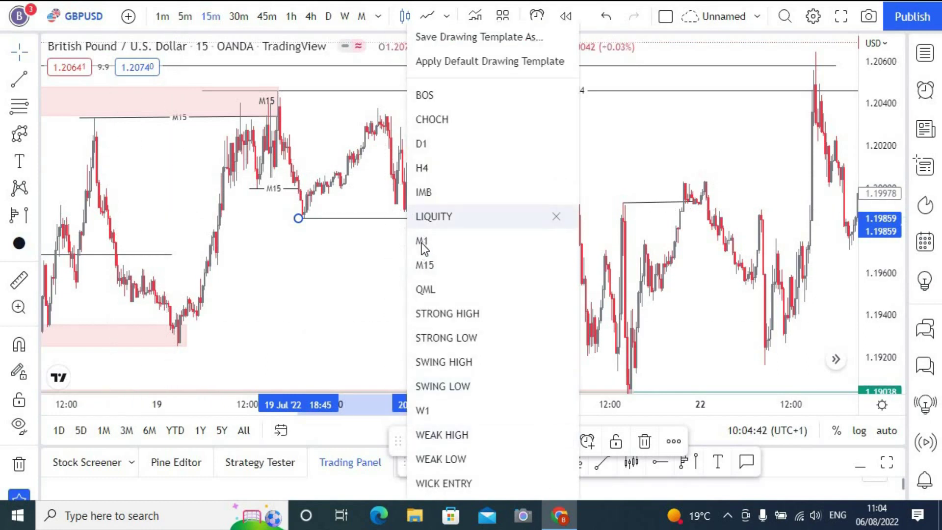
pyautogui.click(424, 265)
pyautogui.click(384, 276)
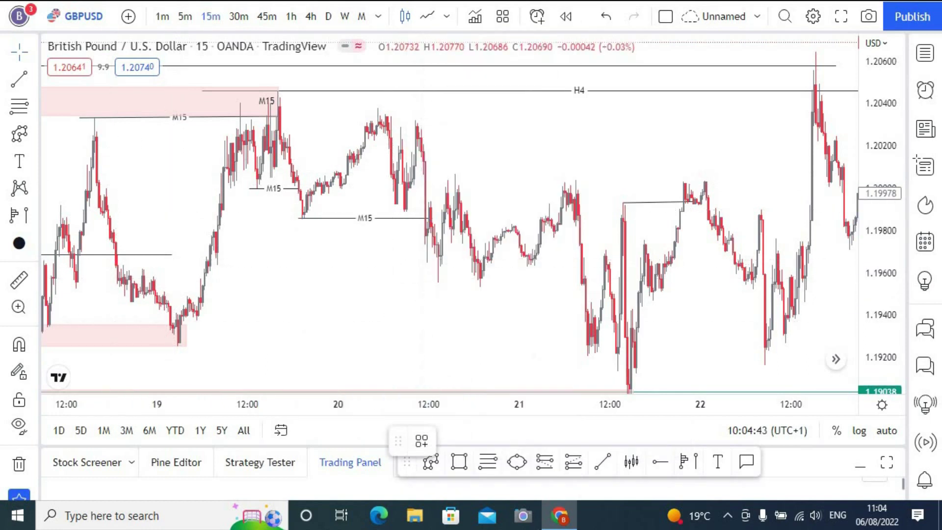
# Draw a rectangle from 19 Jul 16:00 at 1.20439 to 20 Jul 06:30 at 1.20325 and apply the M15 template
pyautogui.click(459, 462)
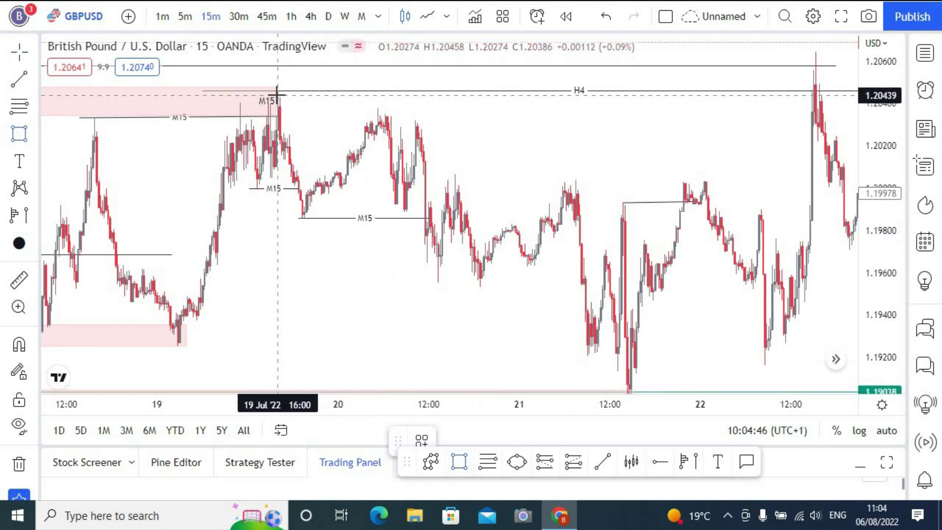
pyautogui.click(387, 120)
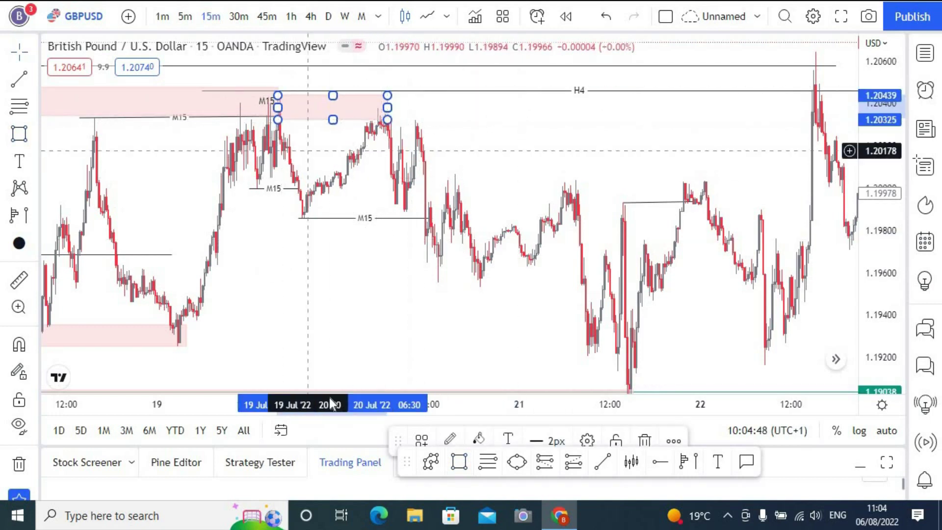
pyautogui.click(421, 436)
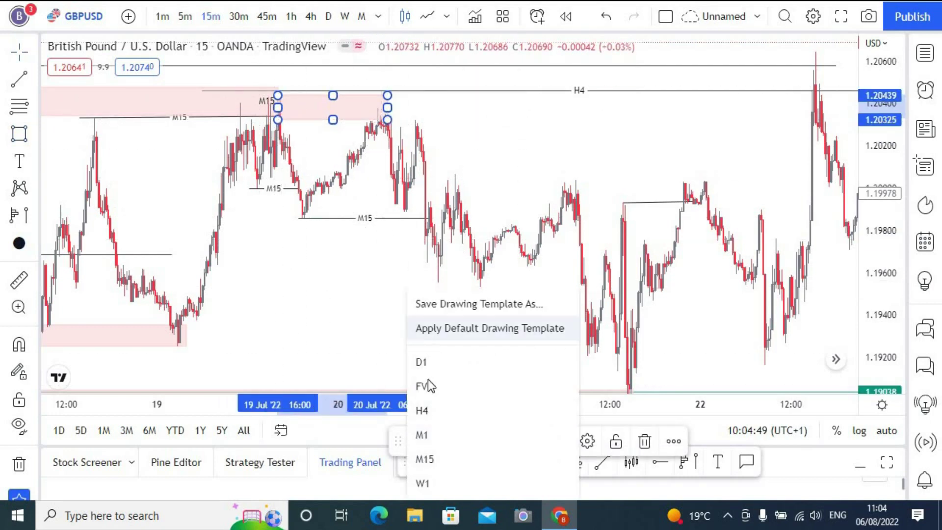
pyautogui.click(426, 456)
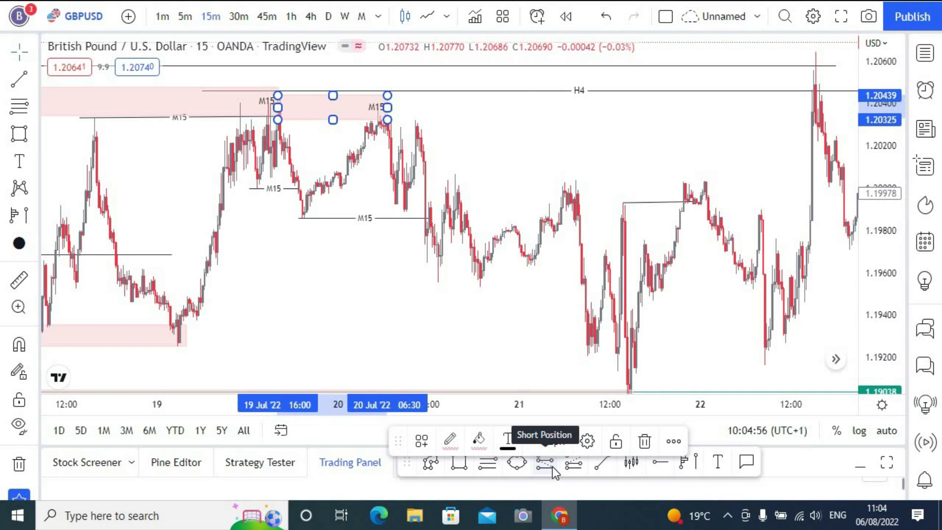
pyautogui.click(355, 299)
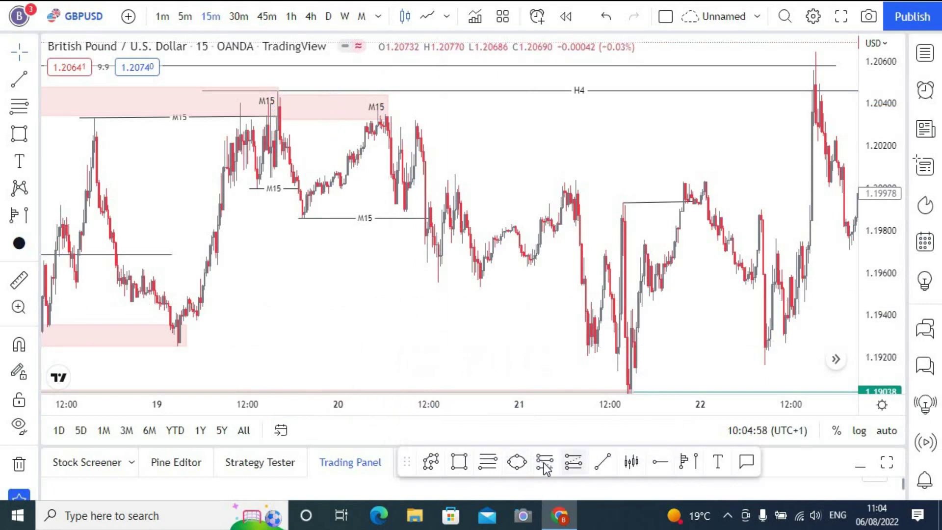
# Draw a Fib retracement from the 20 Jul 10:00 high at 1.20335 to 1.19551 at 22:45, and move the floating drawing toolbar aside
pyautogui.click(482, 463)
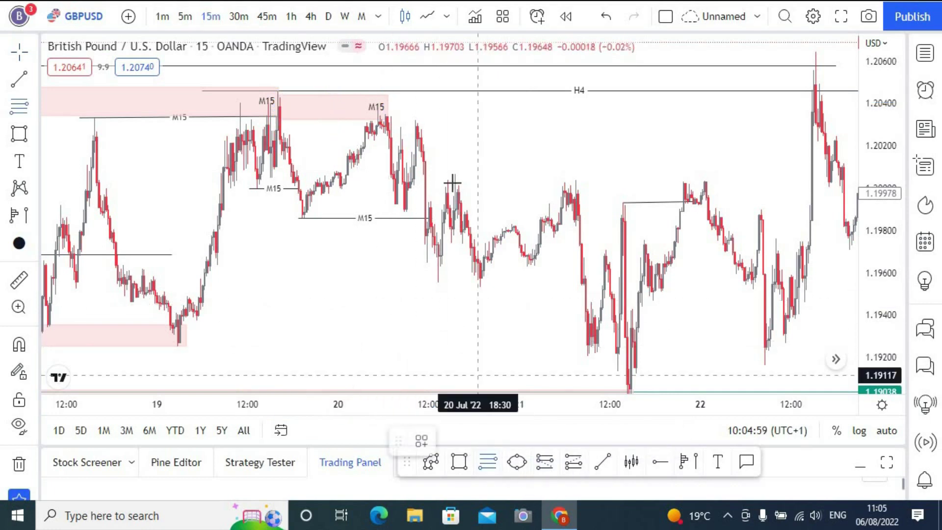
pyautogui.click(413, 117)
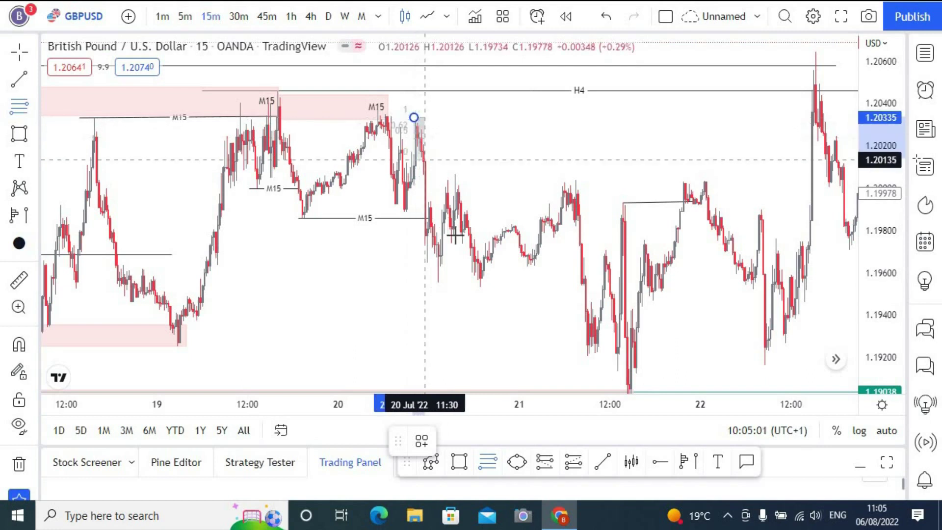
pyautogui.click(510, 284)
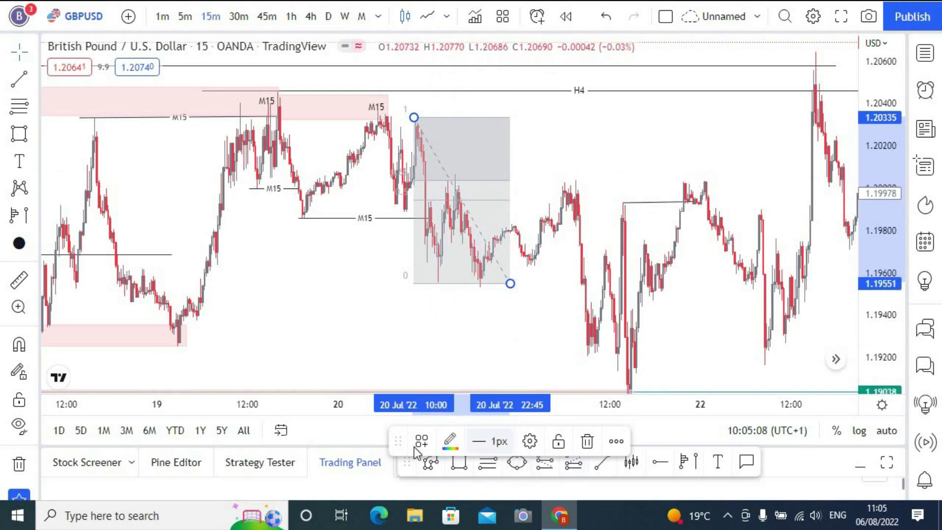
pyautogui.moveTo(397, 442); pyautogui.dragTo(102, 439)
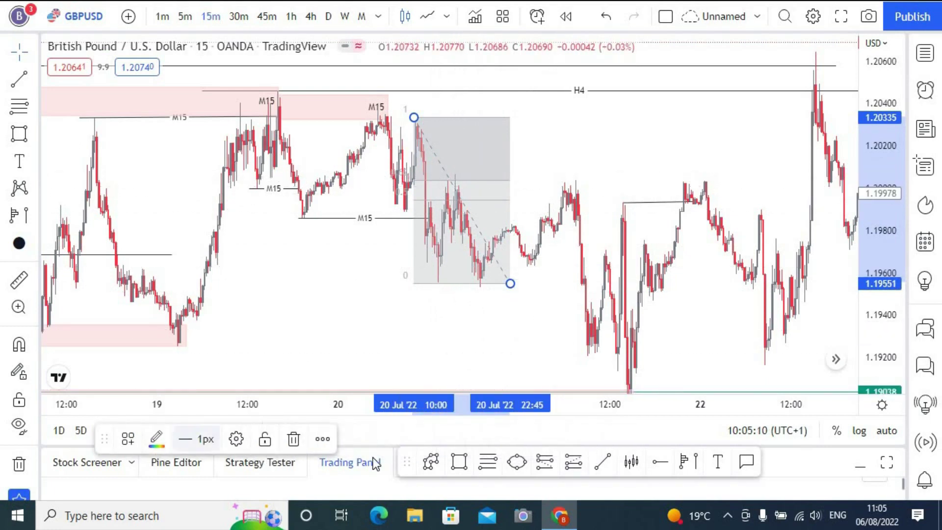
# Draw a narrow rectangle over the 20 Jul afternoon highs with its lower edge at 1.20034, and delete the Fib retracement
pyautogui.click(459, 462)
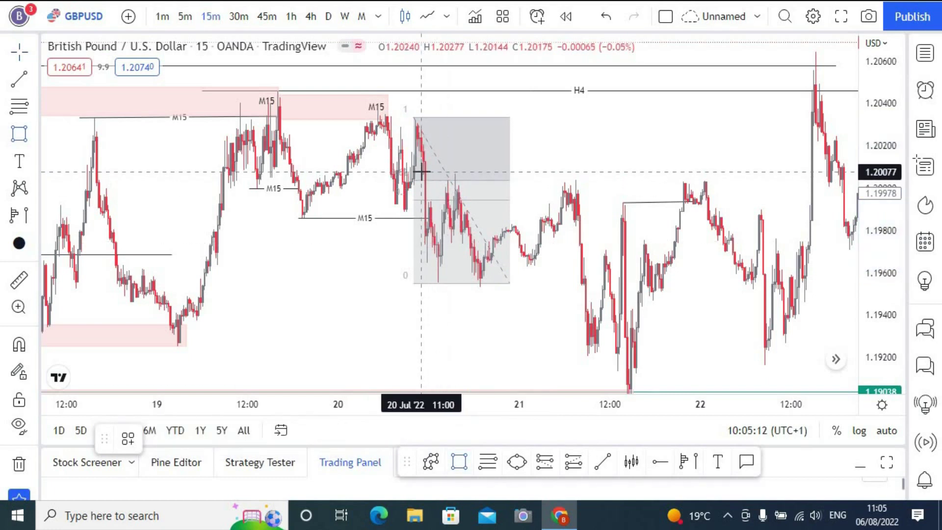
pyautogui.click(412, 211)
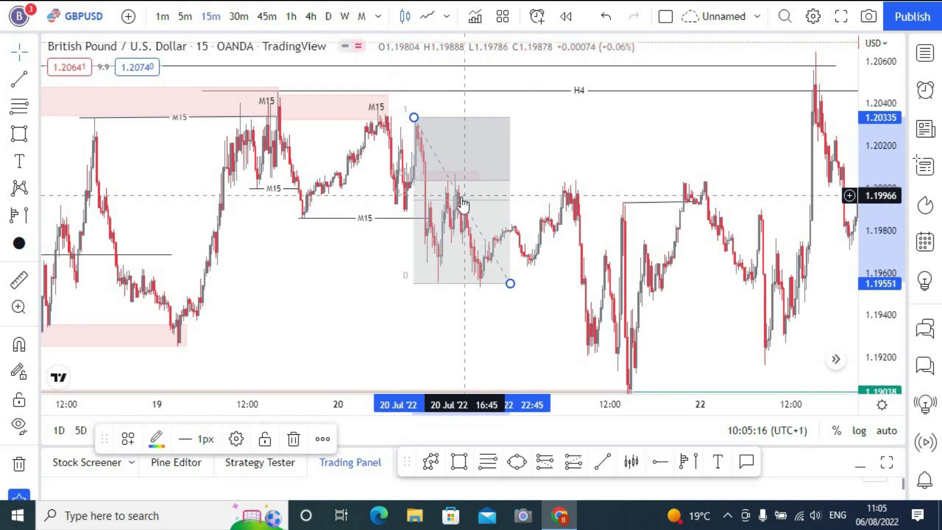
pyautogui.click(294, 439)
# Resize the narrow 20 Jul rectangle to run from 10:15 to 19:00, with its upper edge at 1.20075
pyautogui.scroll(2, 509, 95)
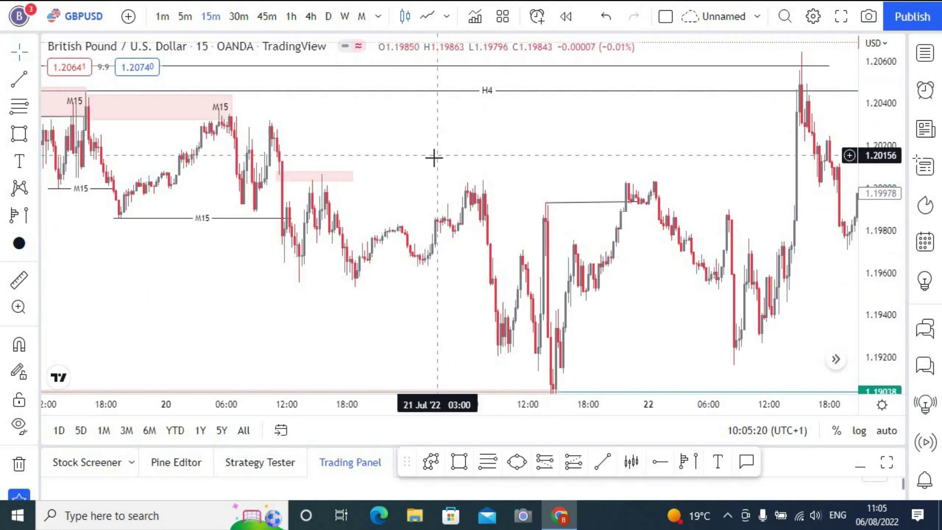
pyautogui.moveTo(437, 162); pyautogui.dragTo(520, 195)
pyautogui.moveTo(894, 318); pyautogui.dragTo(798, 224)
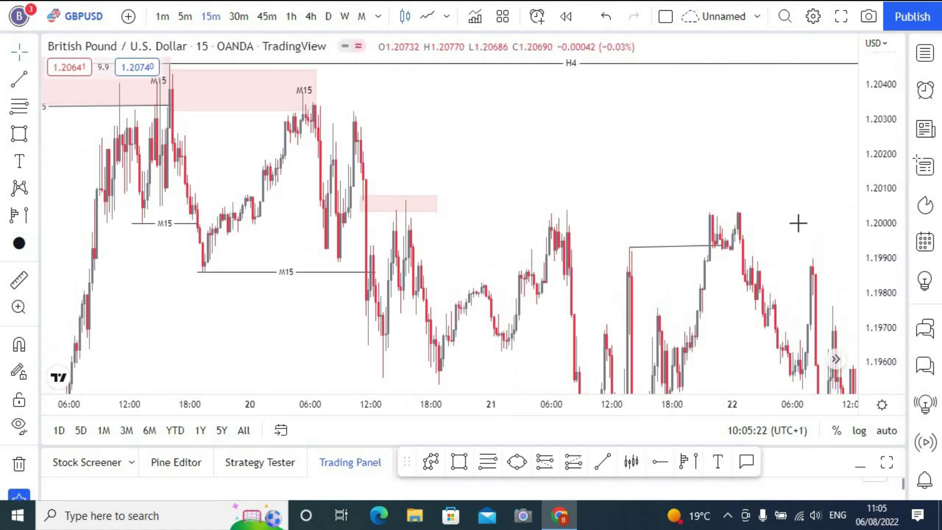
pyautogui.scroll(2, 507, 212)
pyautogui.moveTo(404, 198); pyautogui.dragTo(446, 189)
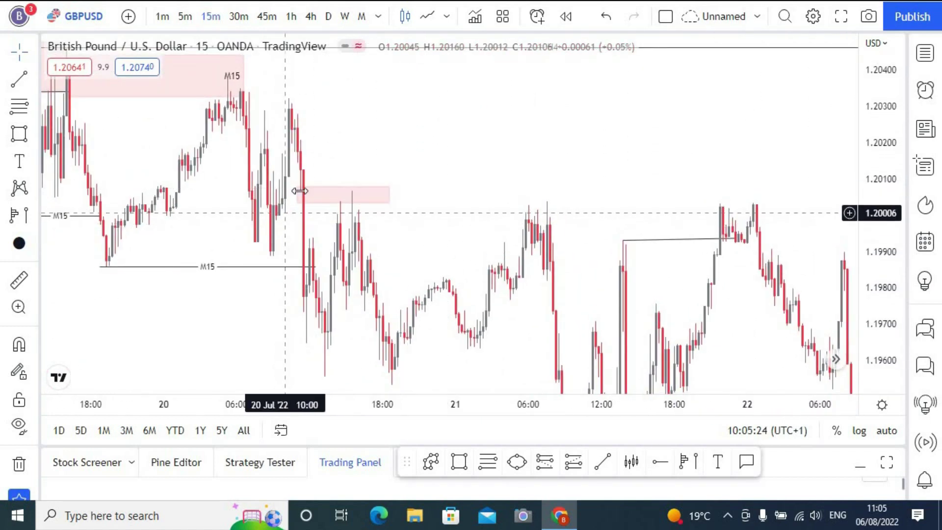
pyautogui.moveTo(298, 190); pyautogui.dragTo(288, 192)
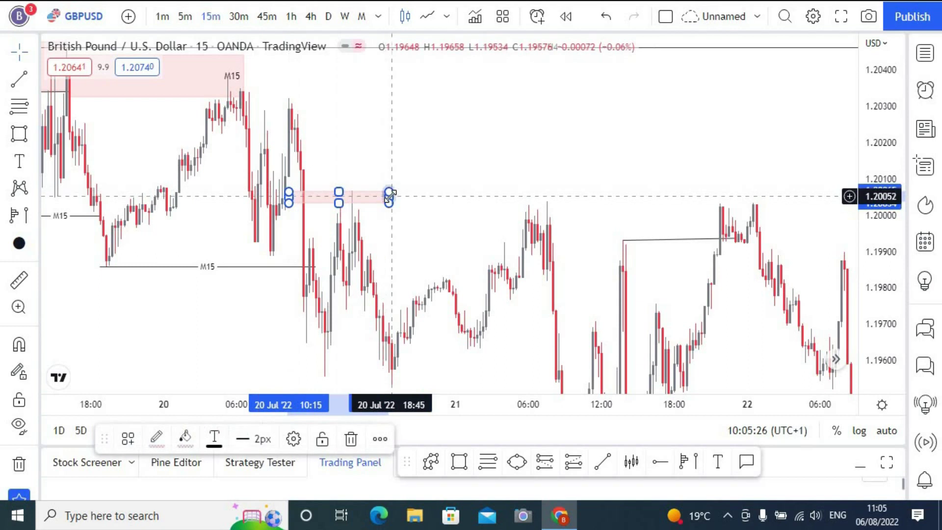
pyautogui.moveTo(392, 196); pyautogui.dragTo(397, 192)
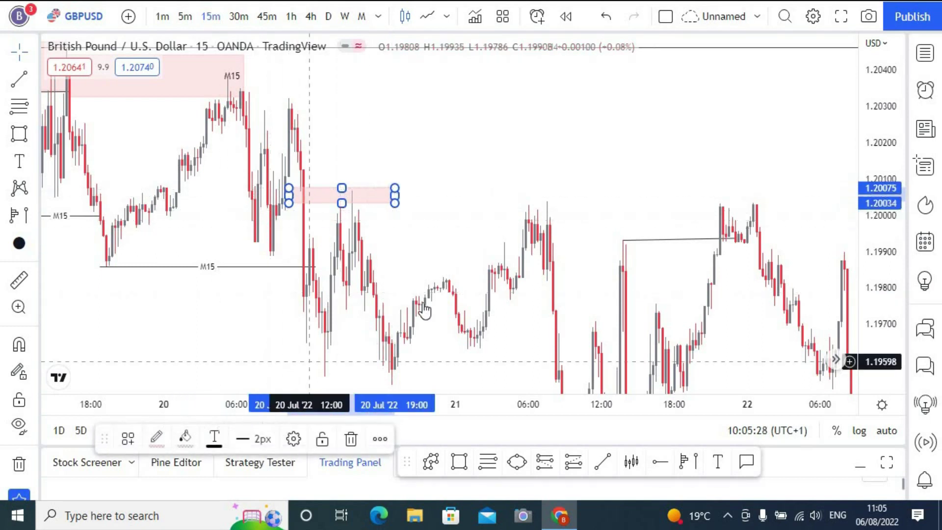
# Draw a rectangle from the 20 Jul 15:30 high to 21 Jul 08:00 at 1.19969, and delete the narrow rectangle overlapping it
pyautogui.moveTo(395, 266); pyautogui.dragTo(391, 168)
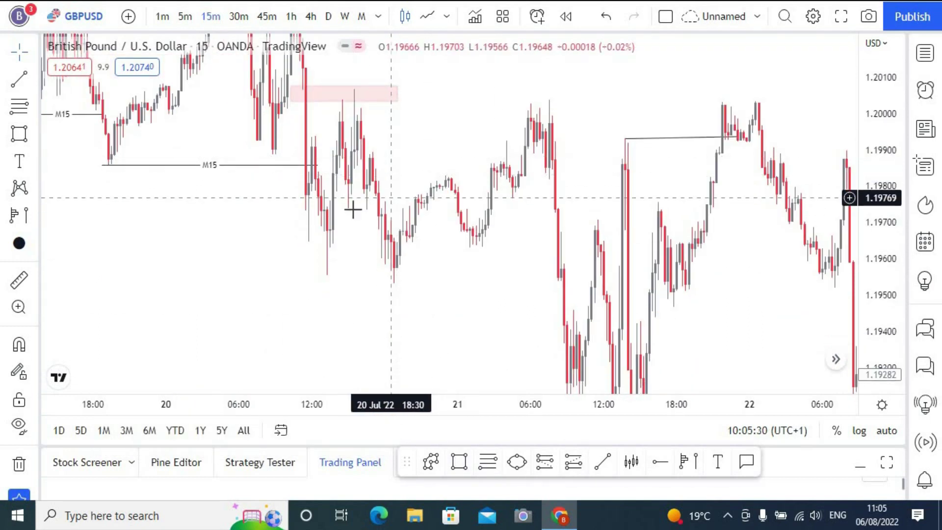
pyautogui.click(459, 467)
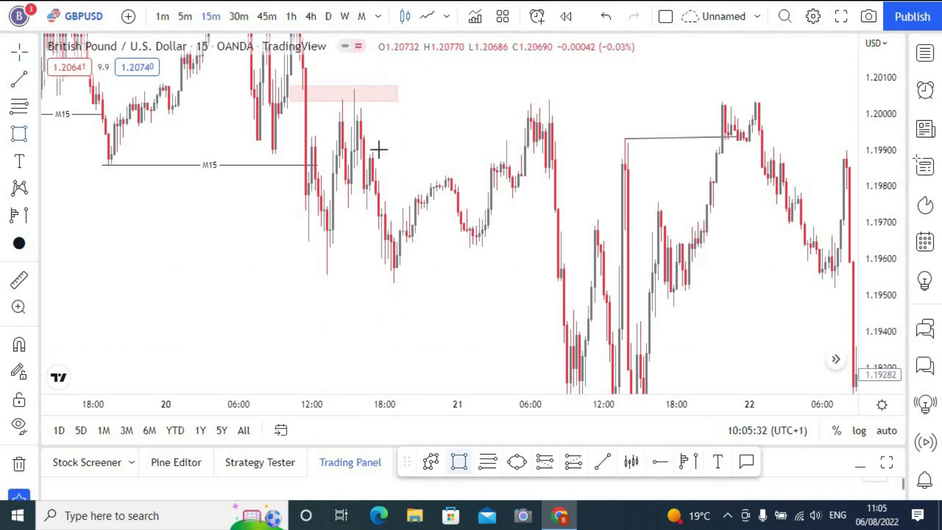
pyautogui.moveTo(354, 91); pyautogui.dragTo(555, 125)
pyautogui.click(293, 89)
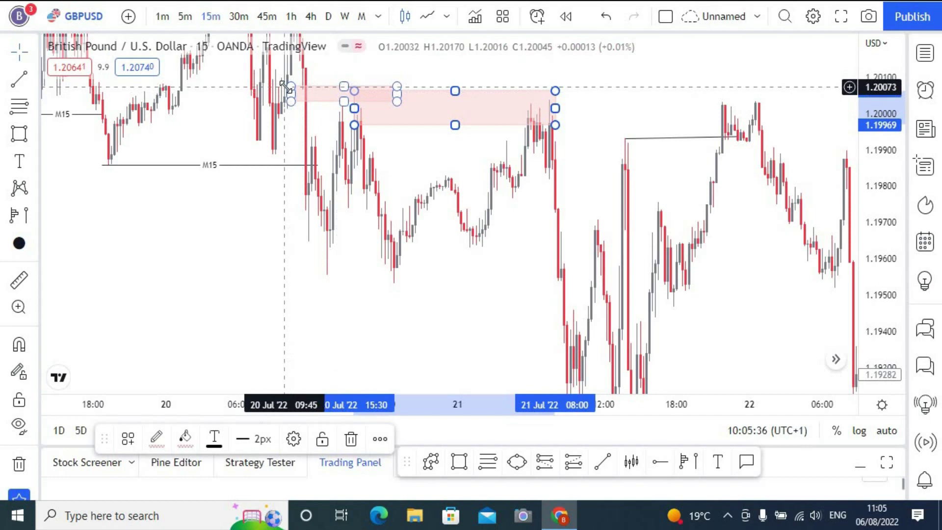
pyautogui.click(350, 440)
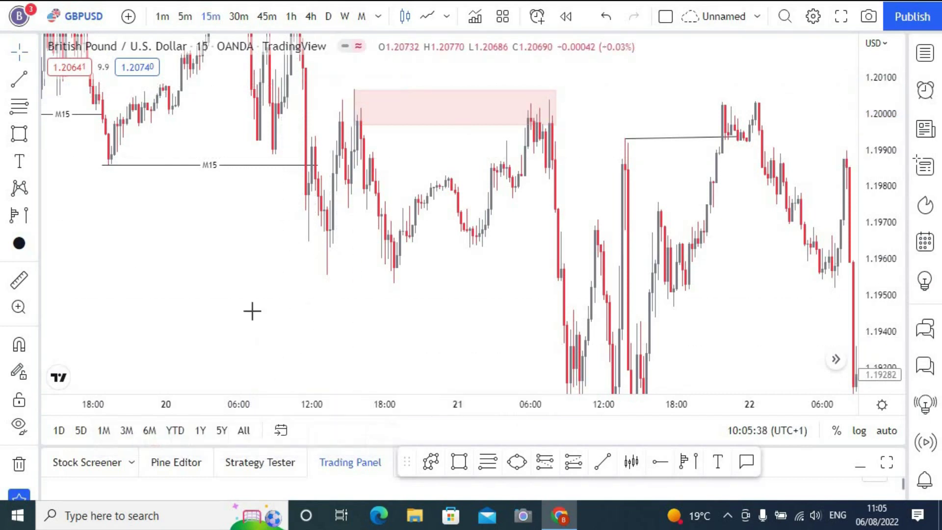
# Extend the zone rectangle under the 19 Jul low forward in time to the 21 Jul morning lows
pyautogui.scroll(-3, 263, 307)
pyautogui.moveTo(876, 152); pyautogui.dragTo(873, 299)
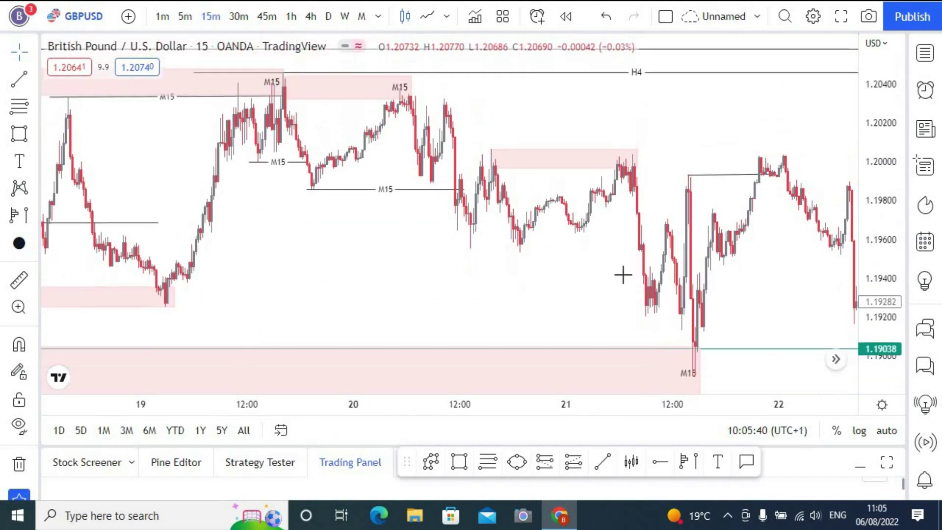
pyautogui.scroll(-2, 466, 265)
pyautogui.click(204, 349)
pyautogui.click(305, 294)
pyautogui.moveTo(305, 293); pyautogui.dragTo(686, 284)
pyautogui.moveTo(535, 330); pyautogui.dragTo(520, 275)
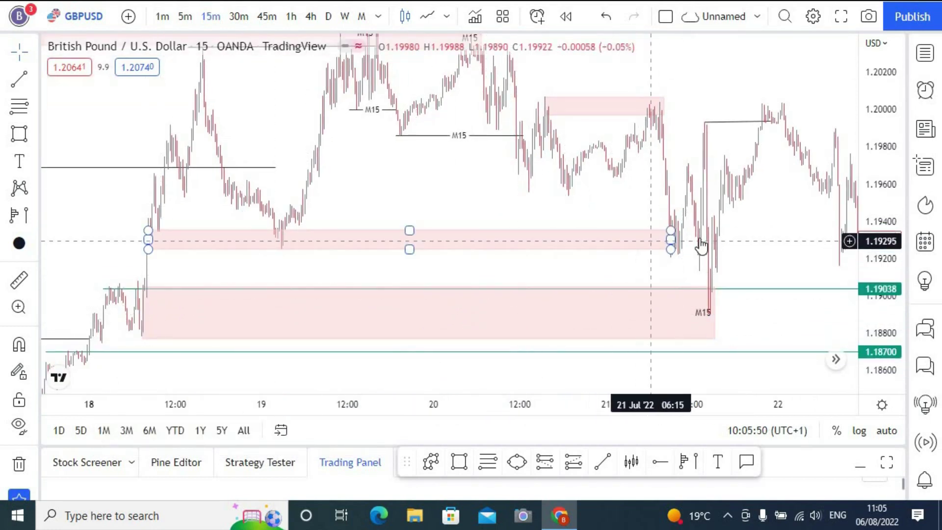
# Draw a horizontal trend line at 1.19197 under the 21 Jul morning low, ending at 15:00, and apply the M15 template
pyautogui.moveTo(562, 199); pyautogui.dragTo(433, 244)
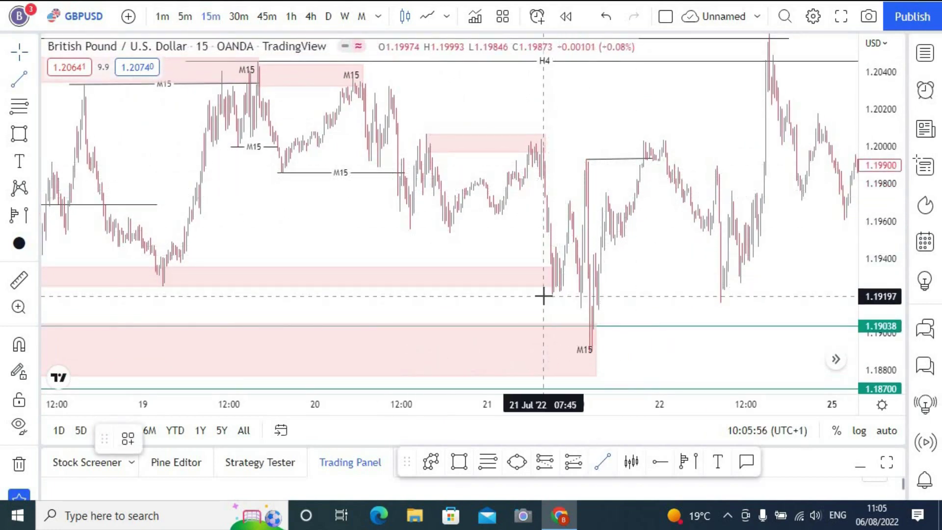
pyautogui.click(595, 296)
pyautogui.click(132, 442)
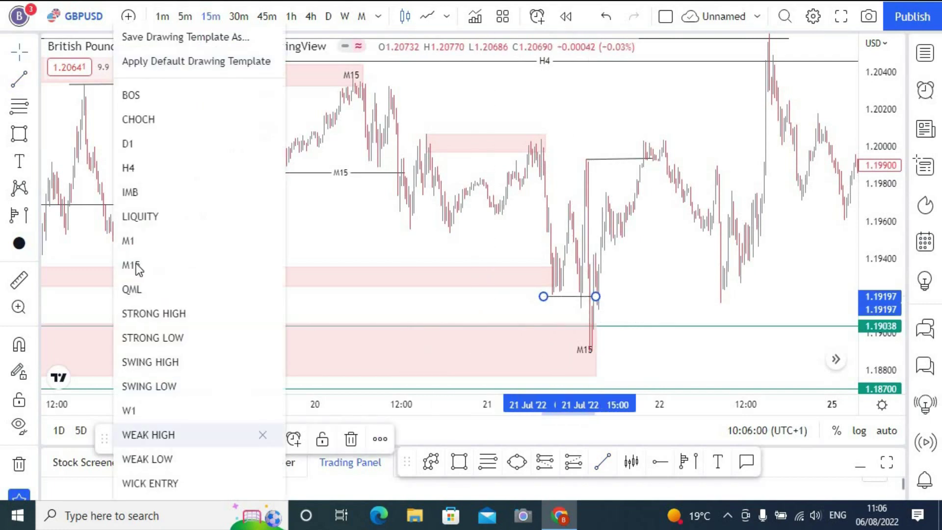
pyautogui.click(129, 269)
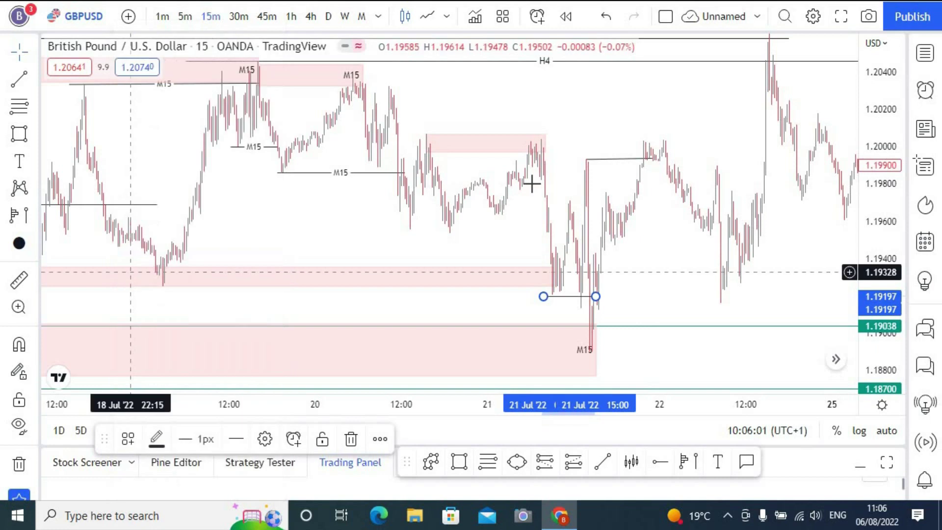
# Apply the M15 template to the trend line running from the 21 Jul 13:45 high to 23:00
pyautogui.click(596, 162)
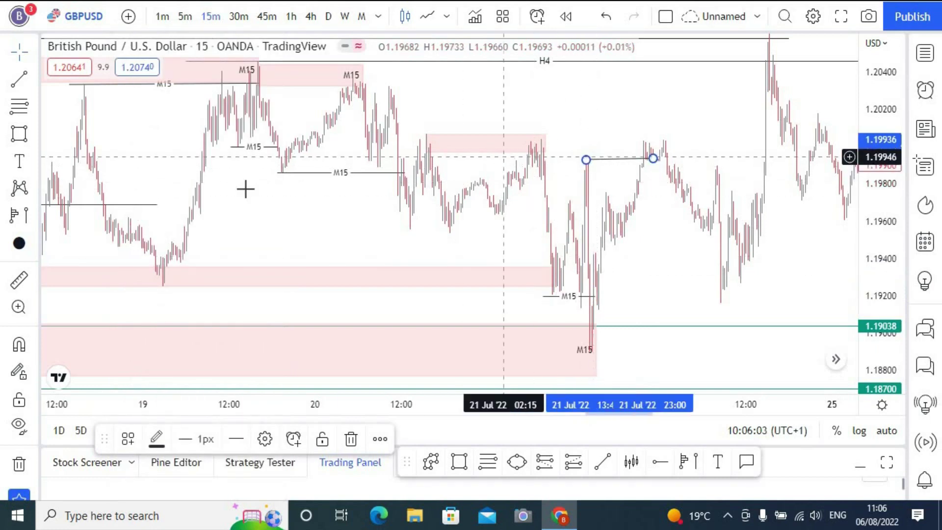
pyautogui.click(128, 438)
pyautogui.click(130, 266)
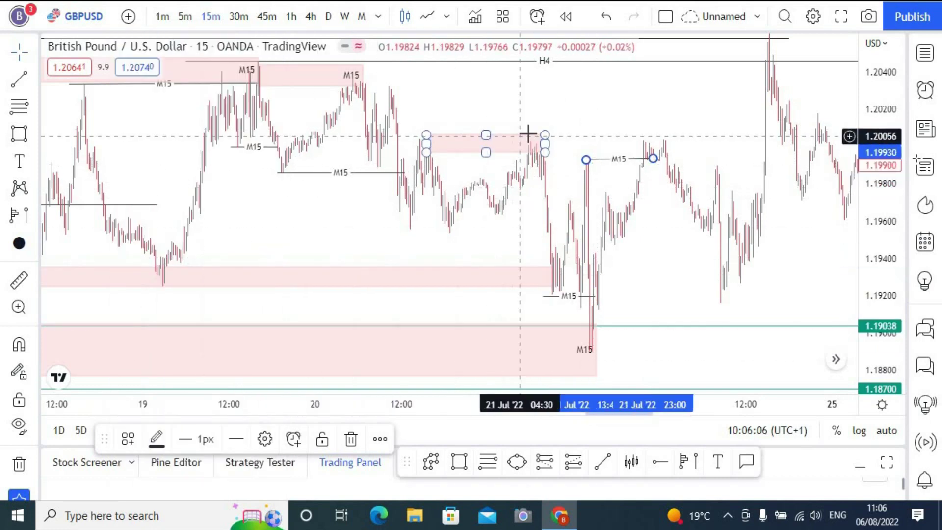
# Draw a Fib retracement from the 21 Jul 14:00 low at about 1.18888 up to 22 Jul 09:15 at about 1.20035
pyautogui.scroll(3, 529, 134)
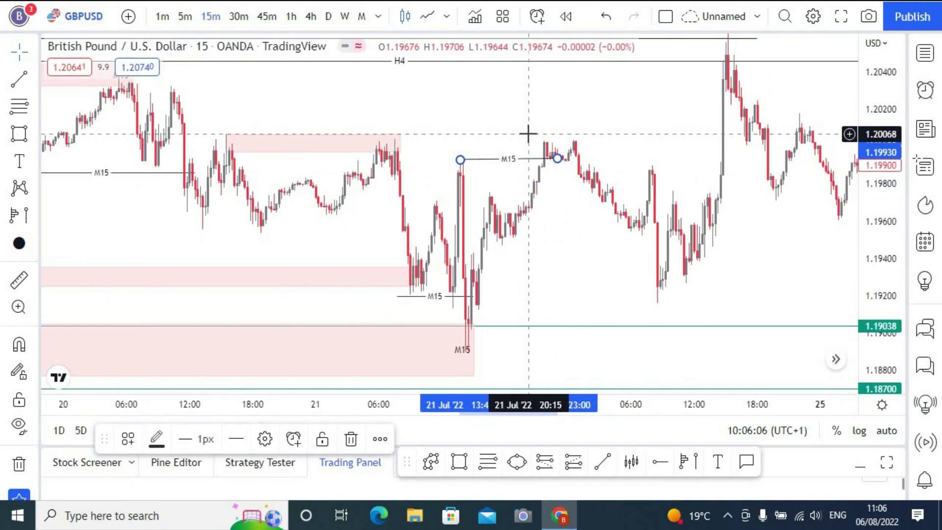
pyautogui.click(471, 115)
pyautogui.scroll(2, 471, 116)
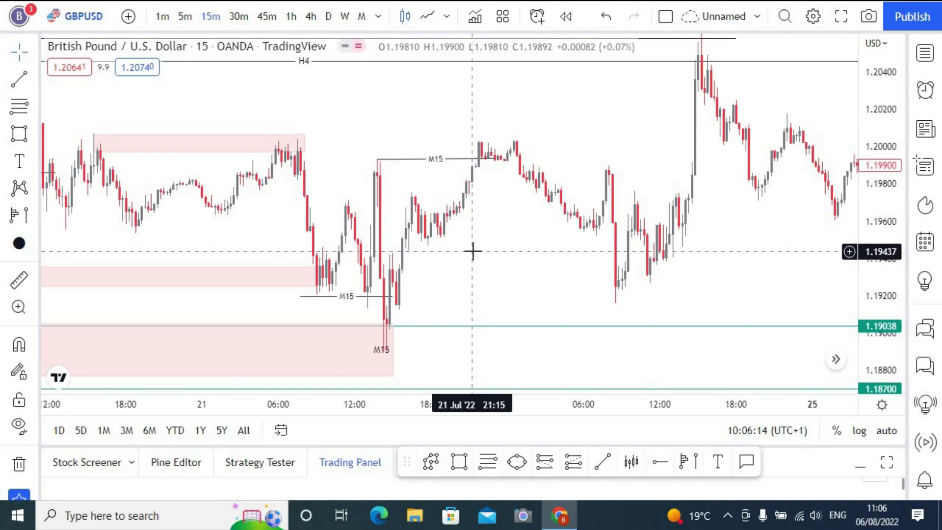
pyautogui.click(472, 462)
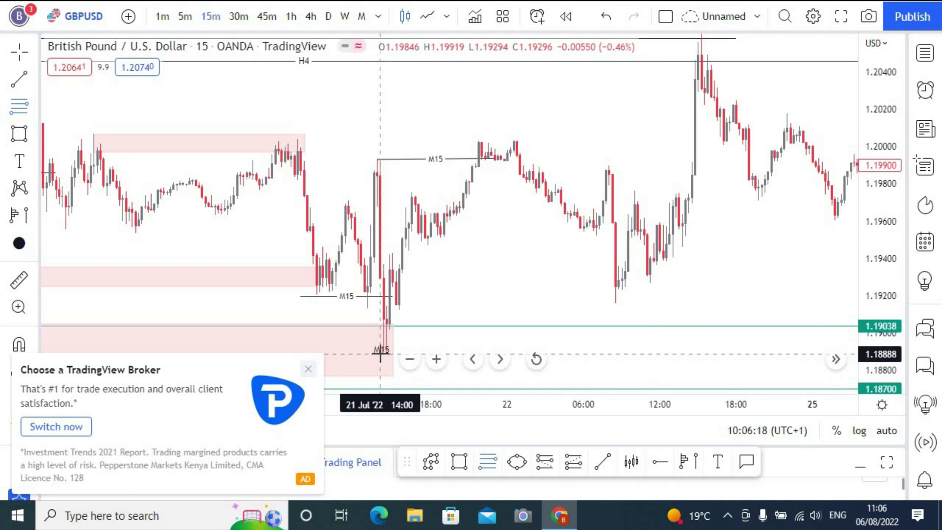
pyautogui.click(625, 139)
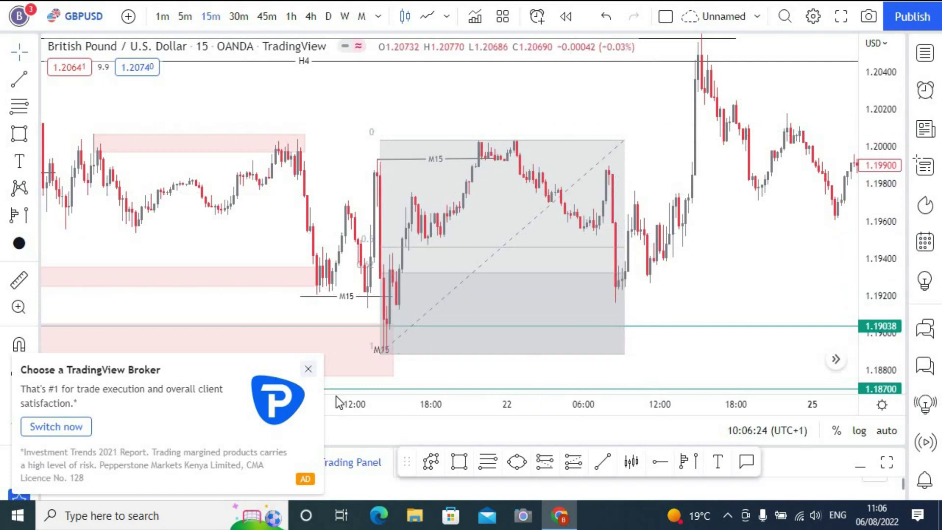
# Draw an M15-template rectangle from 21 Jul 15:30 at 1.19319 to 22 Jul 10:45 at 1.19128, and delete the Fib retracement
pyautogui.click(460, 463)
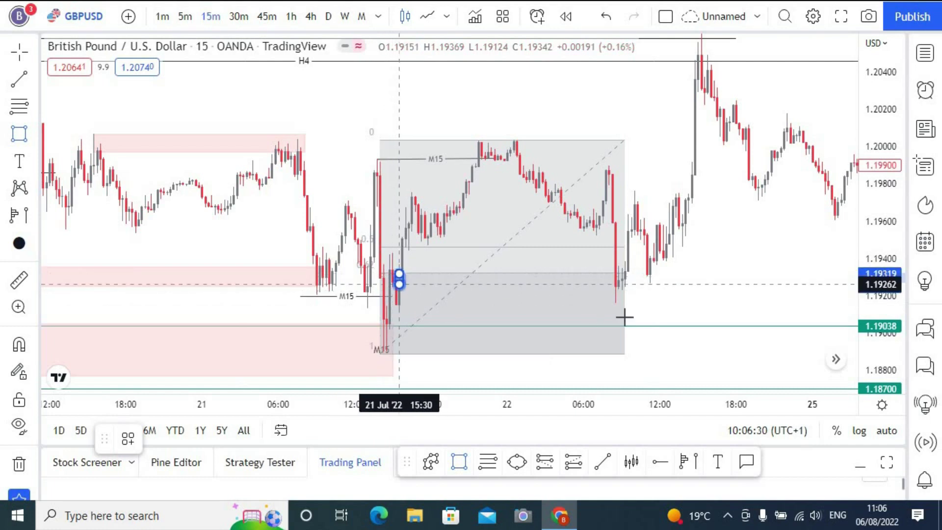
pyautogui.click(644, 309)
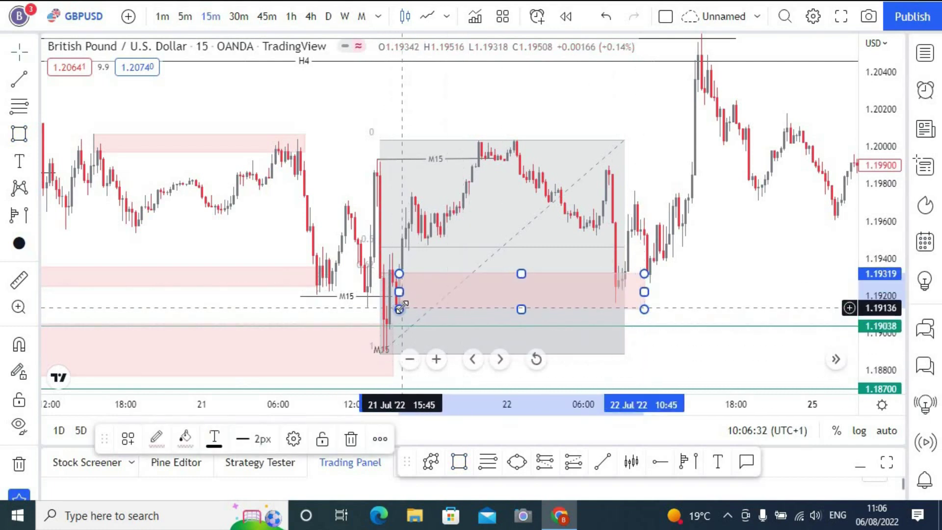
pyautogui.click(393, 376)
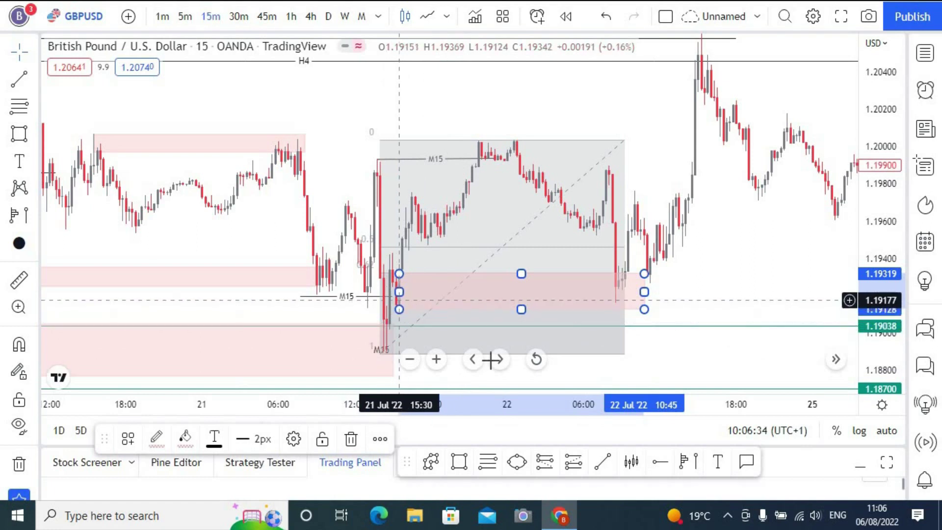
pyautogui.click(126, 440)
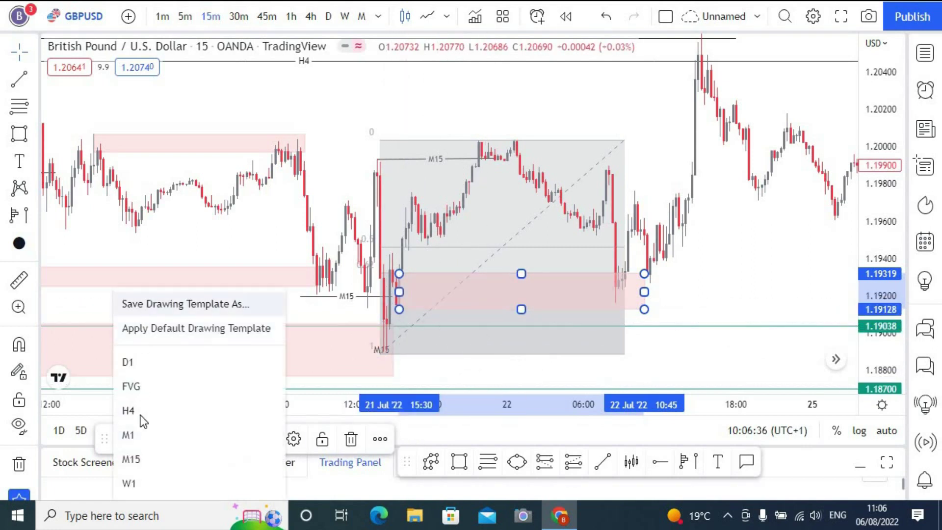
pyautogui.click(139, 457)
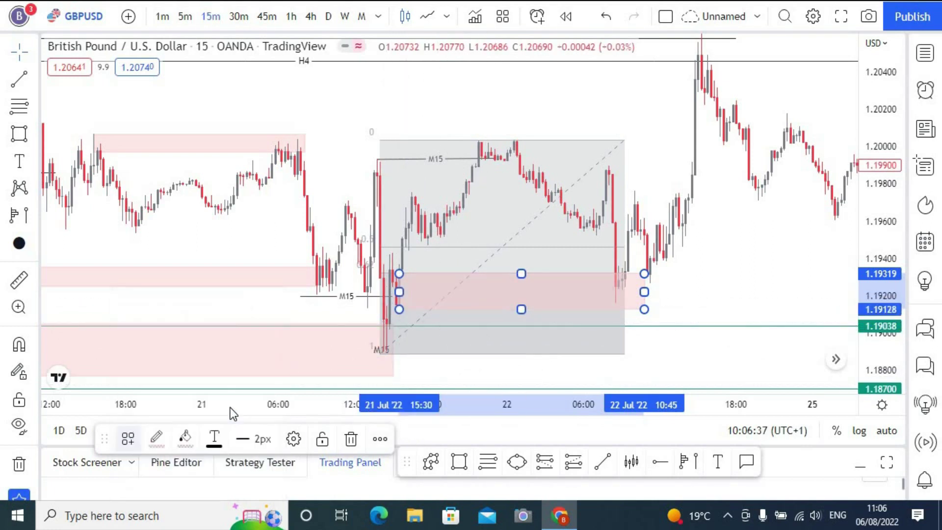
pyautogui.click(622, 147)
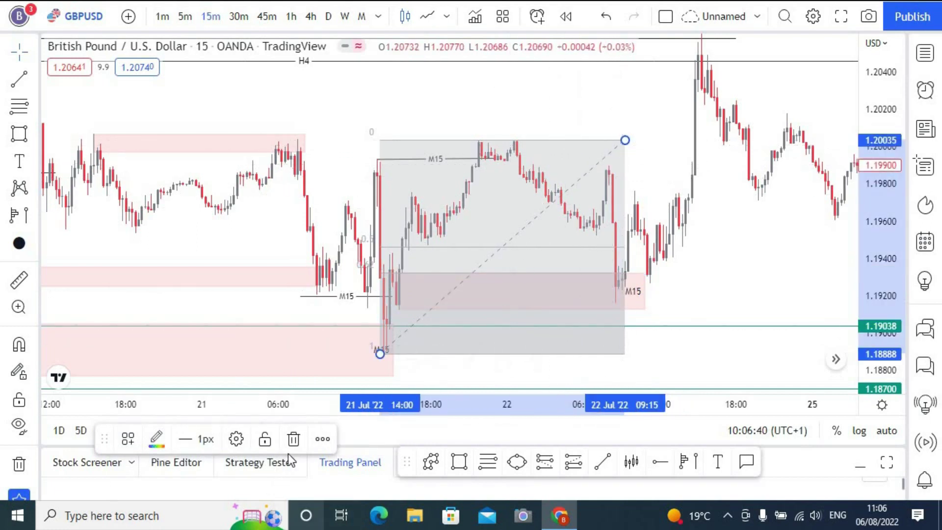
pyautogui.click(293, 439)
# Draw a horizontal trend line from the 22 Jul 00:30 high at about 1.20035 to 15:00, and apply the M15 template
pyautogui.hscroll(5, 635, 242)
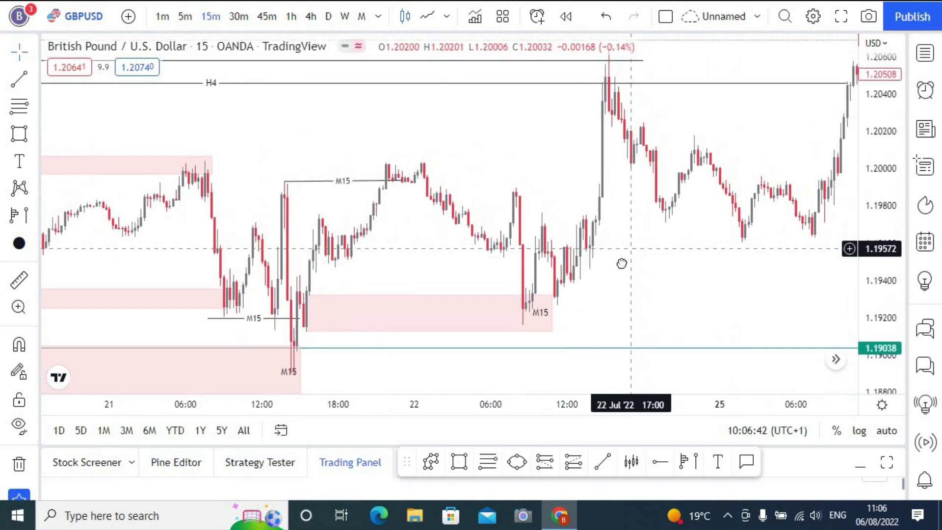
pyautogui.click(608, 461)
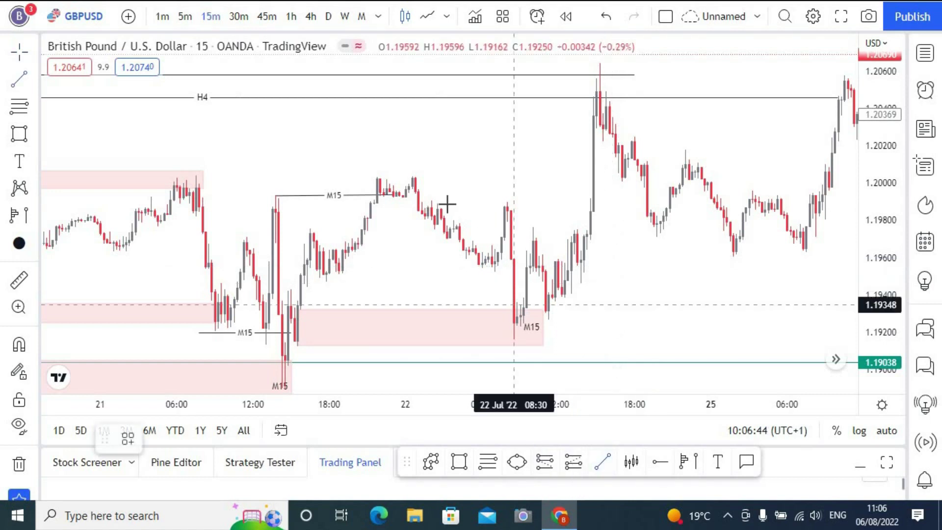
pyautogui.click(412, 176)
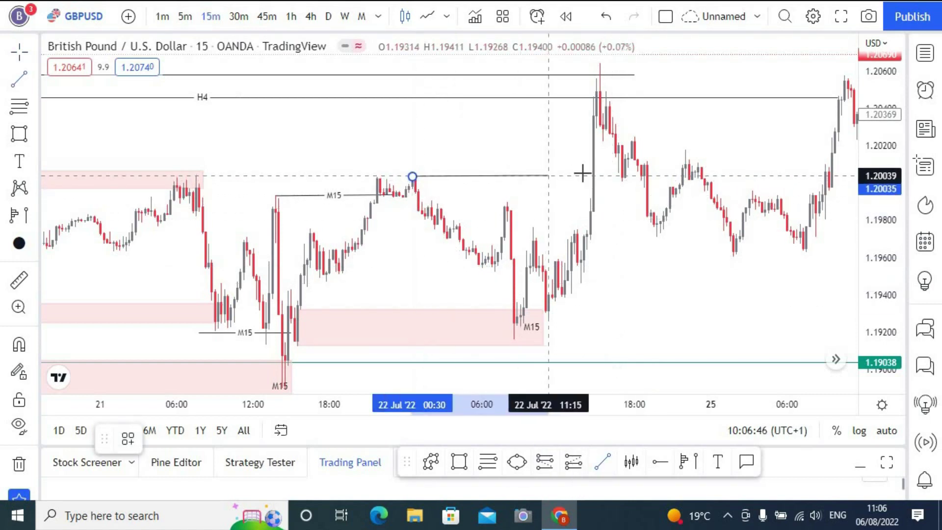
pyautogui.click(596, 176)
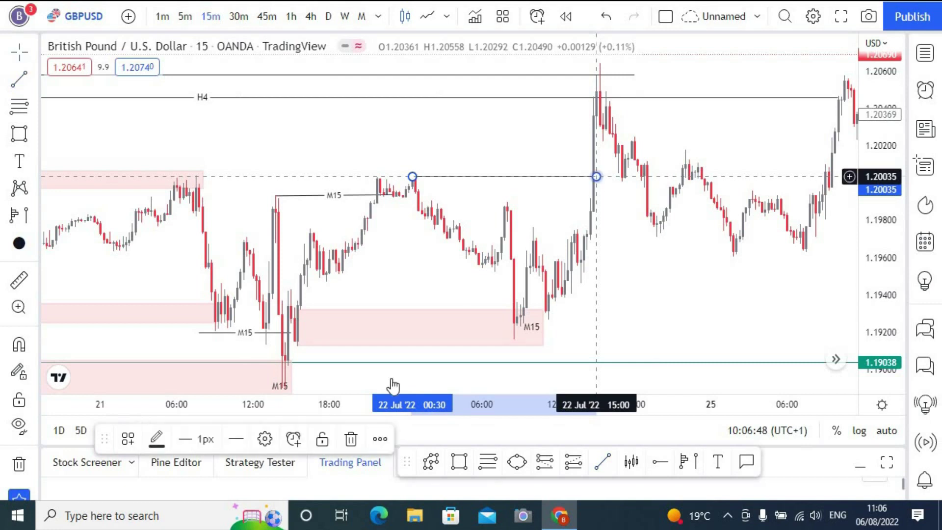
pyautogui.click(129, 440)
pyautogui.click(141, 264)
pyautogui.click(548, 193)
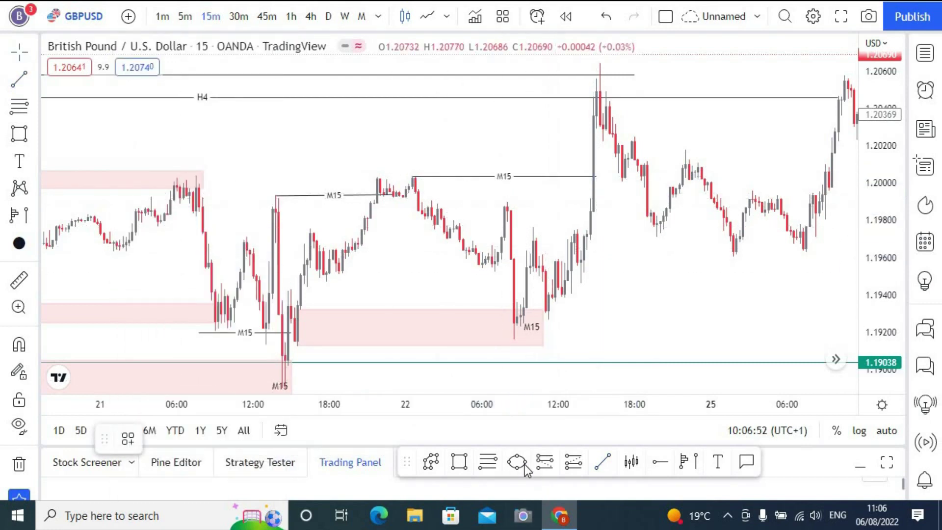
# Draw a Fib retracement from the 22 Jul 08:15 low at 1.19161 up to 25 Jul 07:15 at 1.20641
pyautogui.click(511, 340)
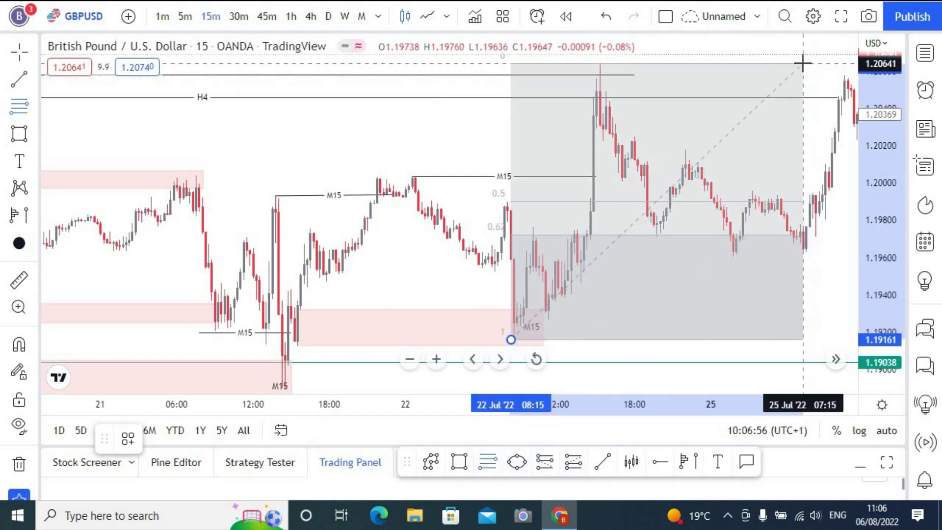
pyautogui.click(803, 64)
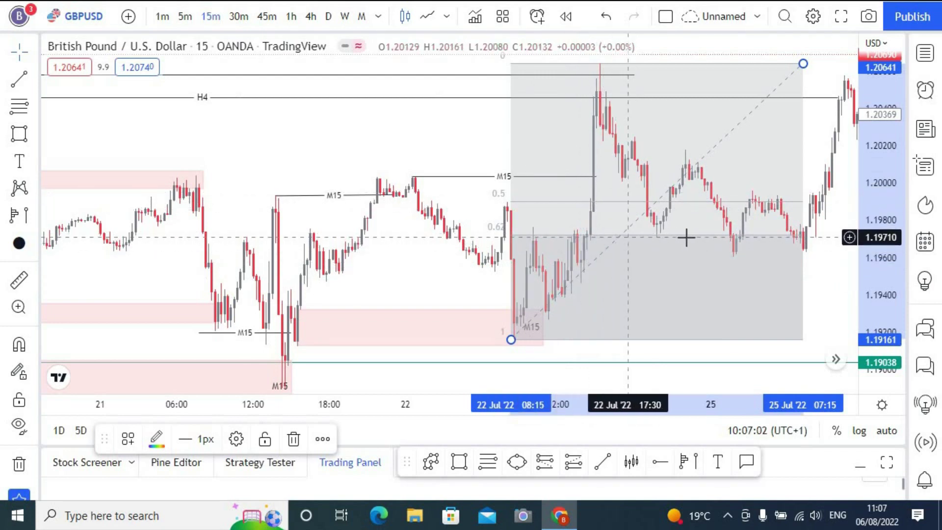
pyautogui.click(799, 72)
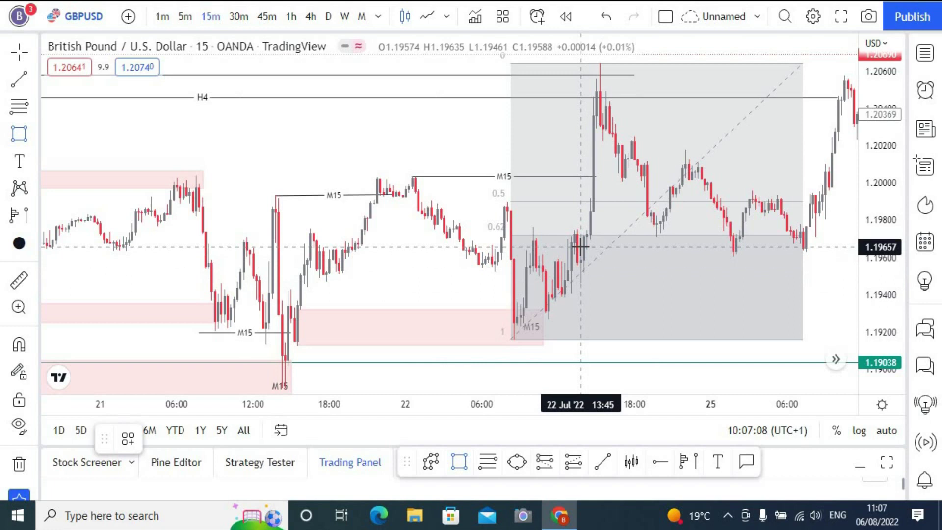
# Draw a rectangle from 22 Jul 13:45 at 1.19645 to 25 Jul 08:00 at about 1.19515, and delete the Fib retracement
pyautogui.moveTo(579, 249); pyautogui.dragTo(810, 274)
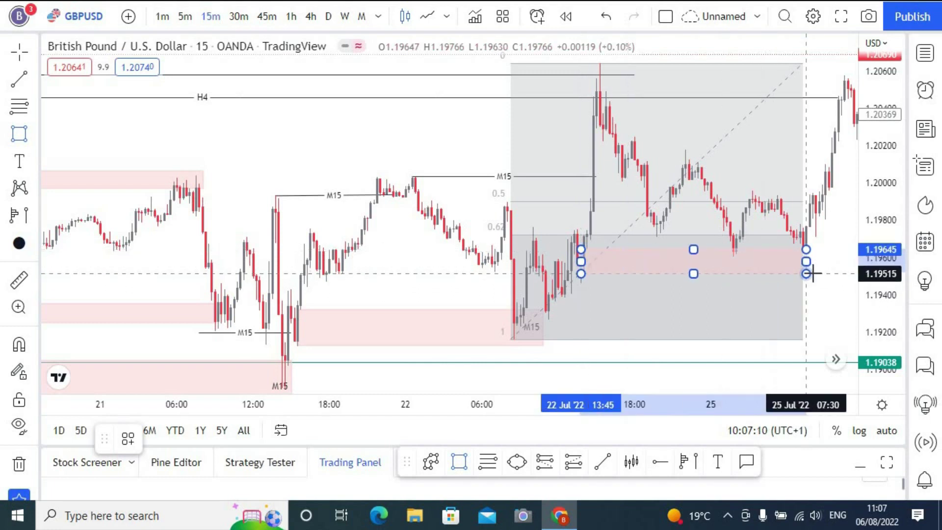
pyautogui.click(802, 65)
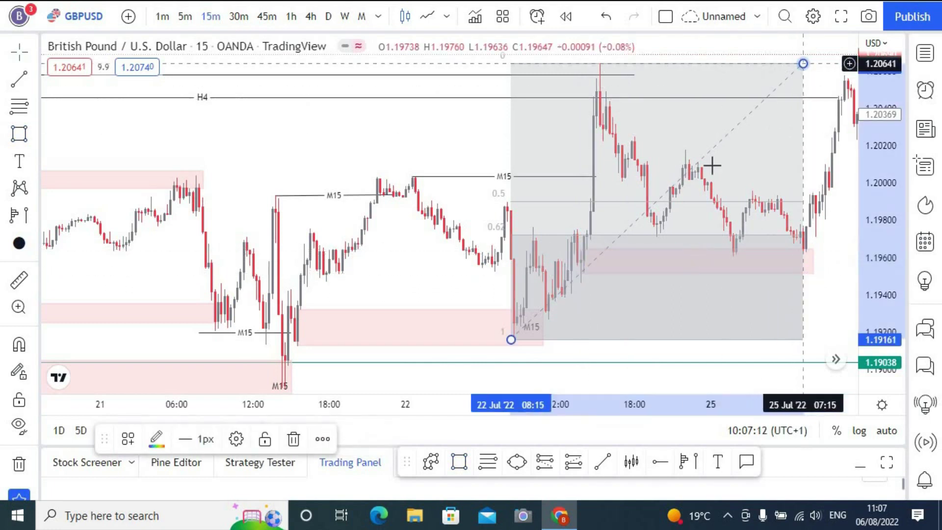
pyautogui.click(297, 437)
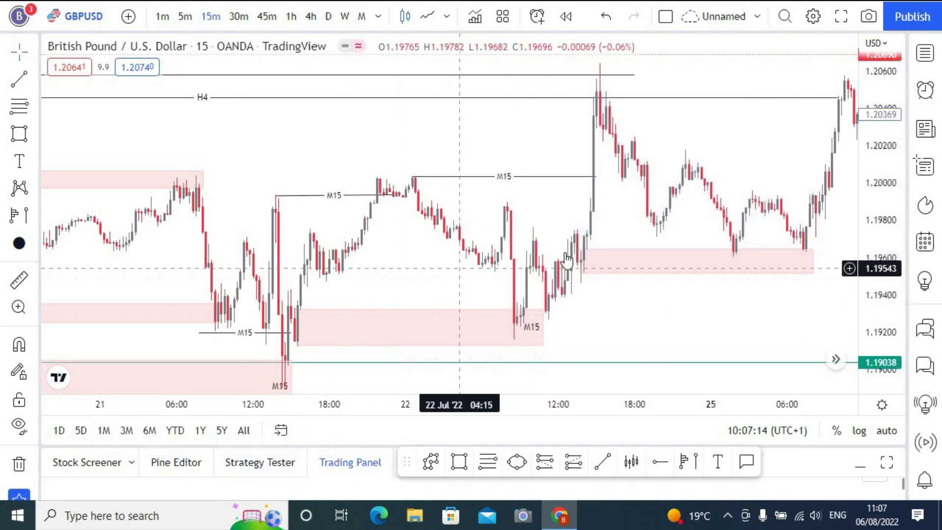
# Lower the bottom edge of the 22 Jul 13:45 rectangle to 1.19478 and apply the M15 template to it
pyautogui.moveTo(581, 273); pyautogui.dragTo(581, 280)
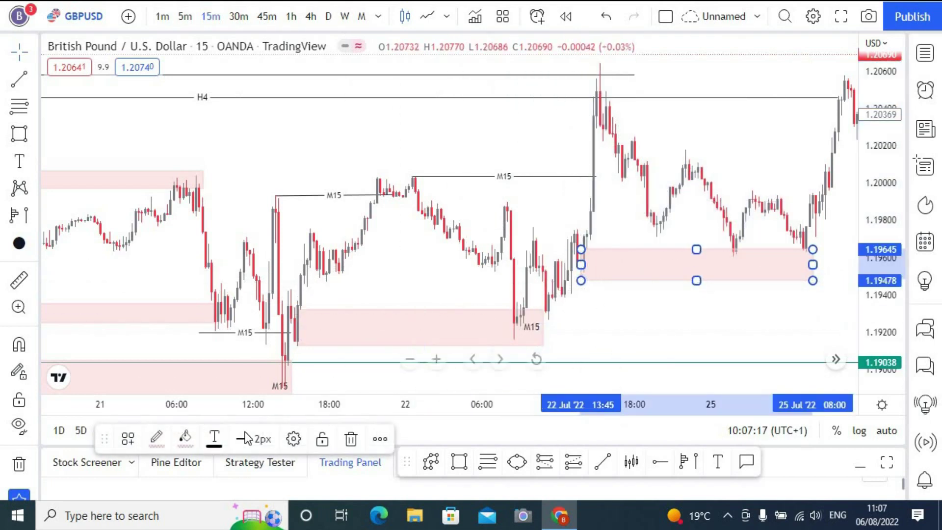
pyautogui.click(129, 444)
pyautogui.click(142, 454)
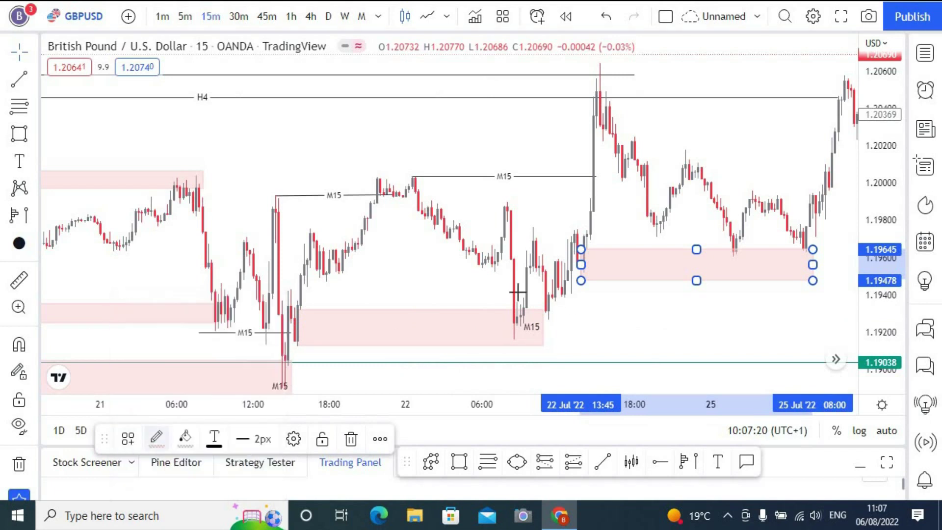
# Draw a trend line from the 22 Jul 15:15 high at about 1.20625 to 25 Jul 12:45, and apply the M15 template
pyautogui.moveTo(603, 318); pyautogui.dragTo(414, 326)
pyautogui.moveTo(528, 182); pyautogui.dragTo(476, 228)
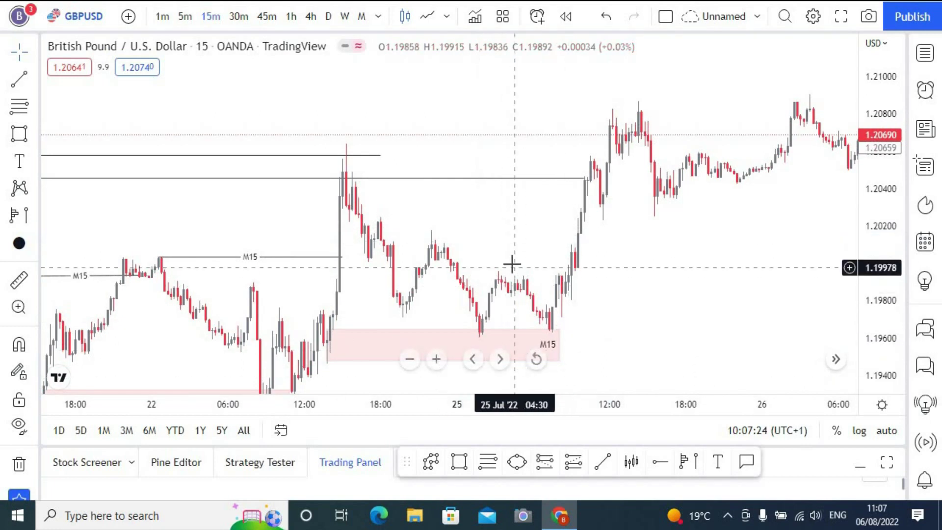
pyautogui.scroll(-2, 520, 269)
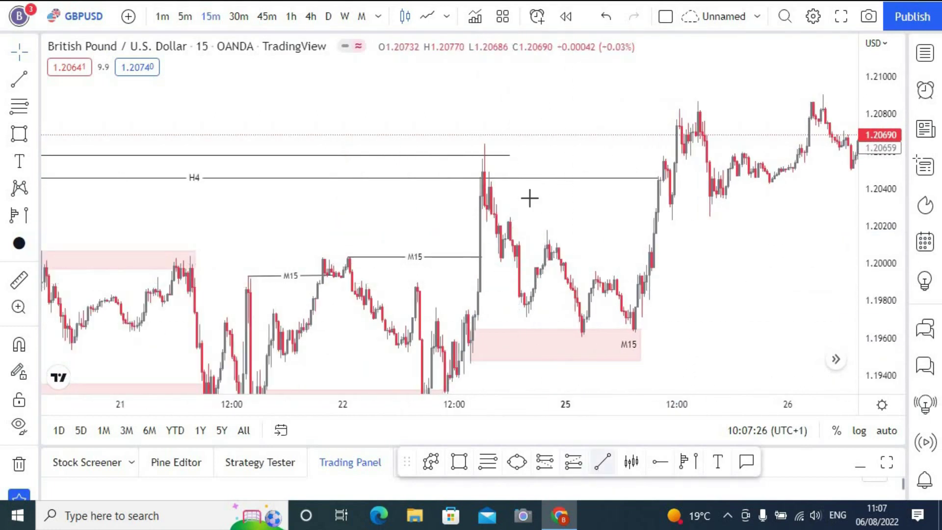
pyautogui.click(484, 146)
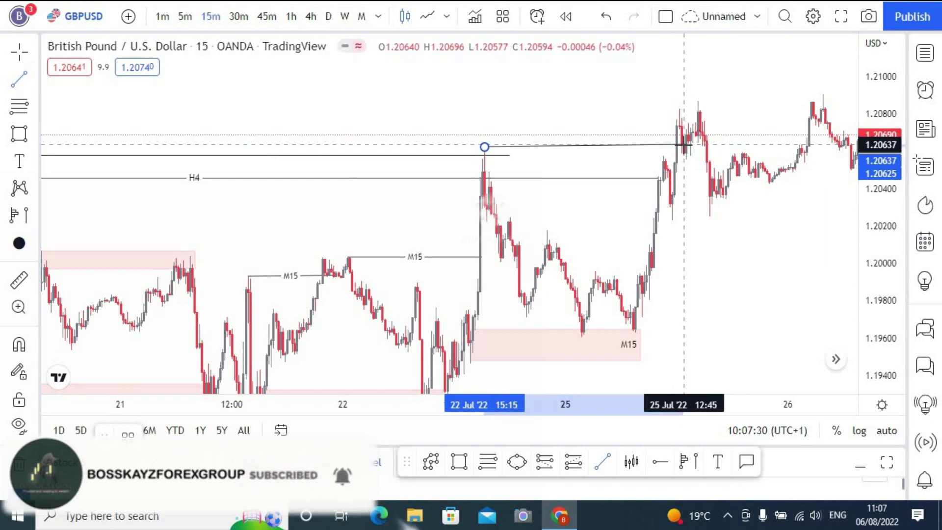
pyautogui.click(684, 145)
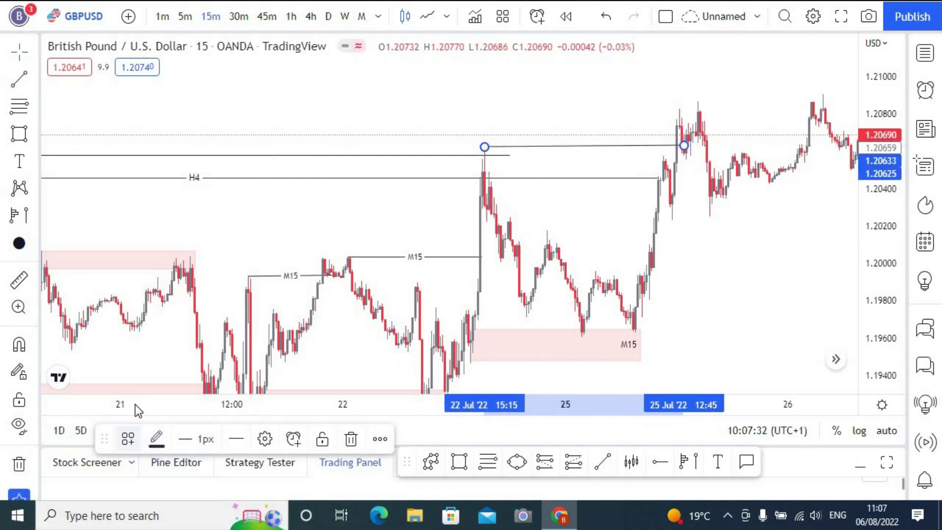
pyautogui.click(128, 439)
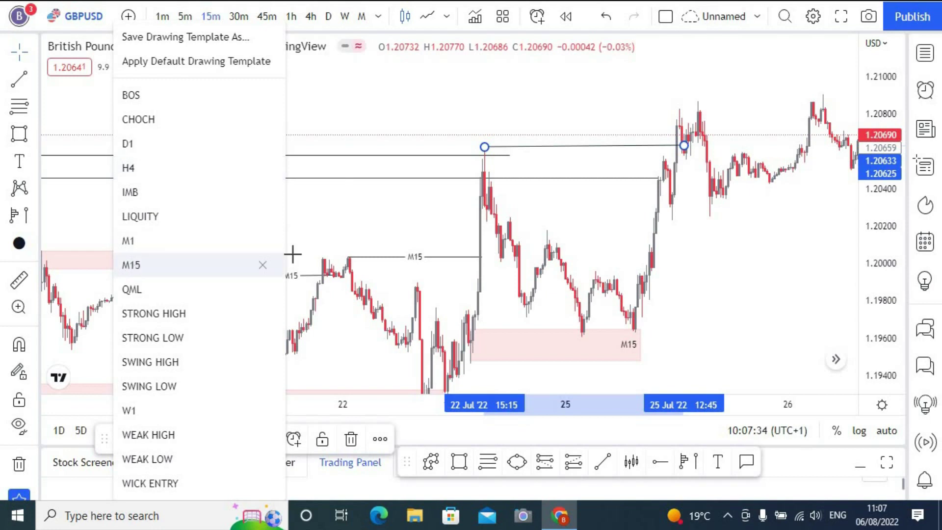
pyautogui.click(130, 266)
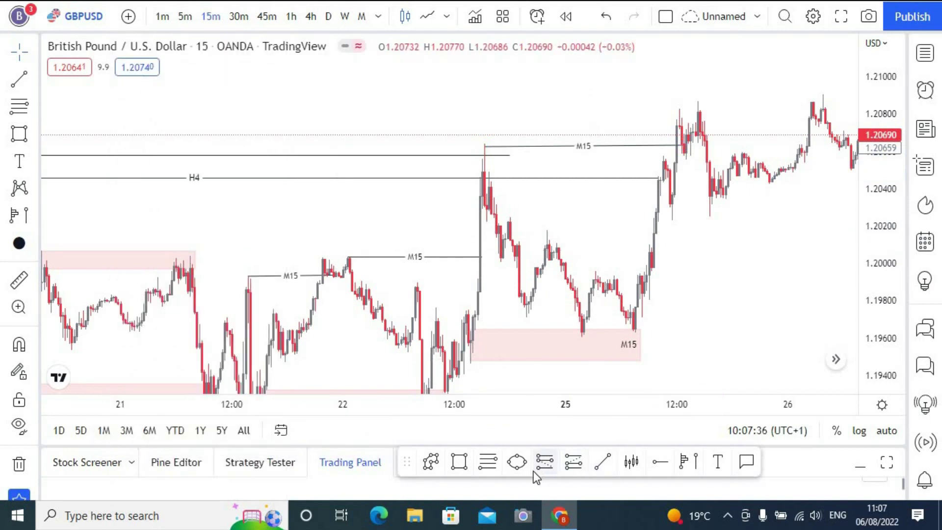
# Draw a Fib retracement from the 25 Jul 07:30 low at 1.19637 up to 26 Jul 01:30 at 1.20877
pyautogui.click(483, 464)
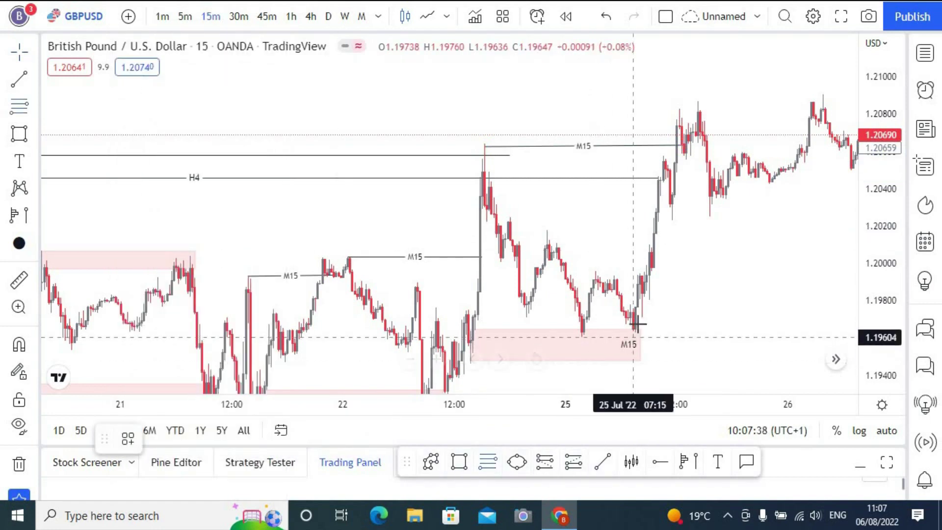
pyautogui.click(802, 105)
pyautogui.click(804, 102)
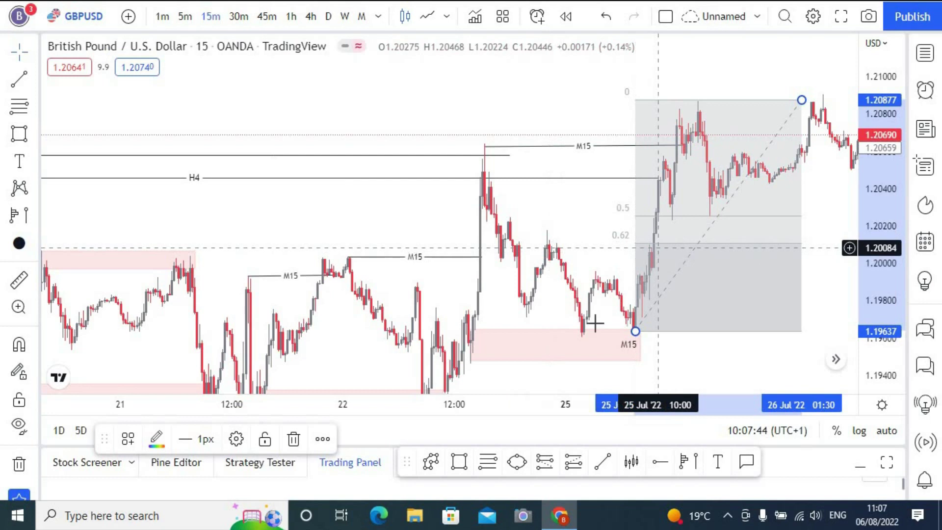
# Draw a rectangle from 25 Jul 07:15 at 1.19771 to 26 Jul 04:45 at 1.19637, and delete the Fib retracement
pyautogui.scroll(4, 579, 277)
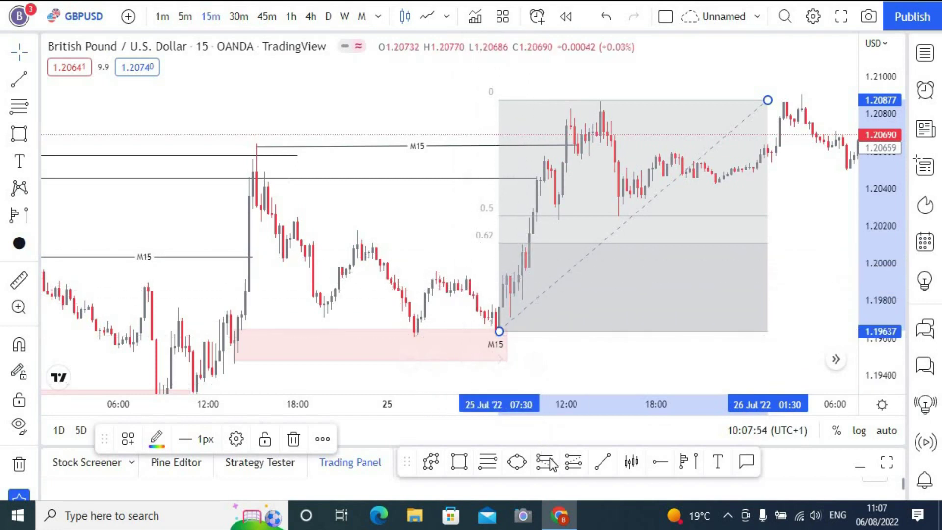
pyautogui.click(467, 462)
pyautogui.moveTo(496, 306); pyautogui.dragTo(816, 331)
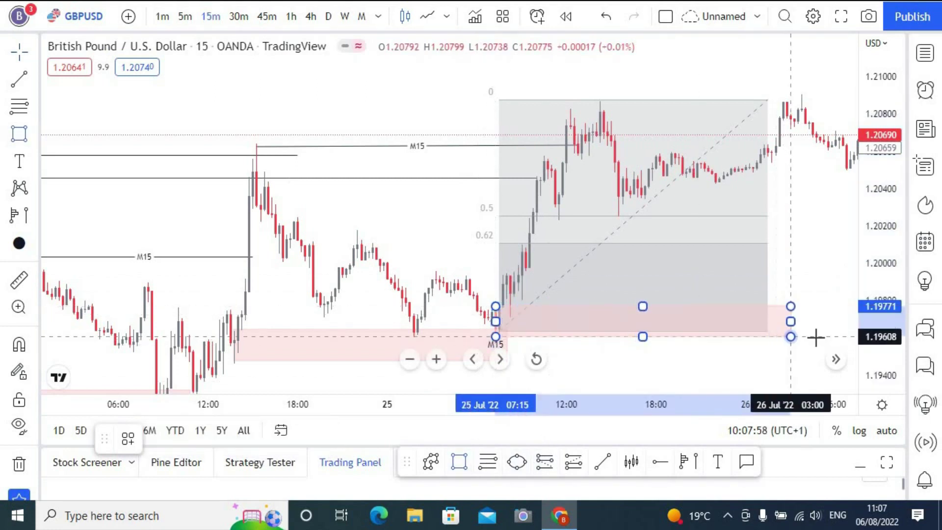
pyautogui.click(766, 100)
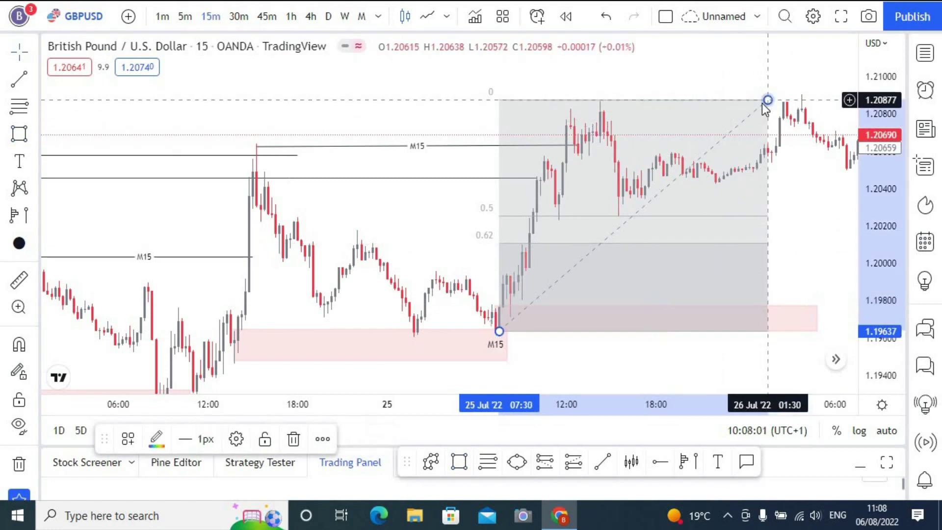
pyautogui.click(294, 439)
# Extend the right edge of the 25 Jul 07:15 rectangle to 26 Jul 15:15 and apply the M15 template to it
pyautogui.scroll(-3, 631, 347)
pyautogui.moveTo(703, 242); pyautogui.dragTo(466, 252)
pyautogui.moveTo(592, 328); pyautogui.dragTo(709, 322)
pyautogui.click(599, 311)
pyautogui.click(690, 344)
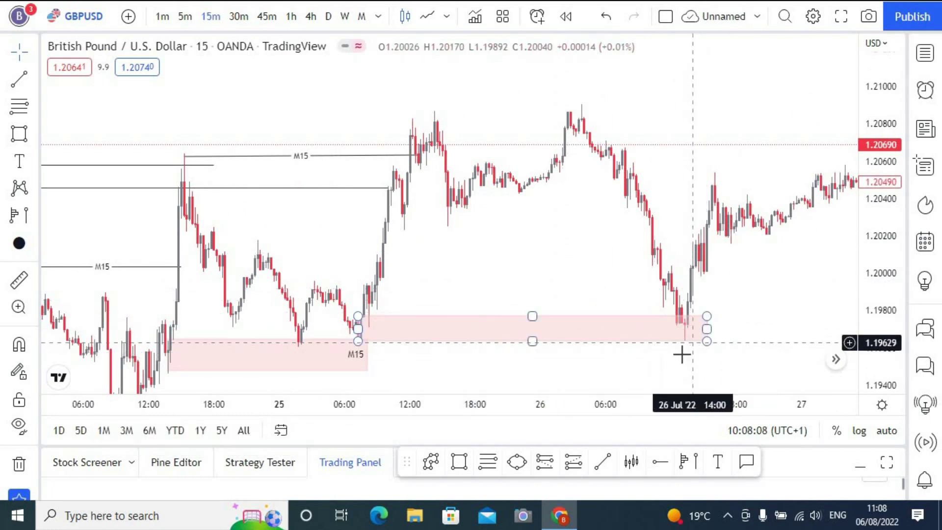
pyautogui.scroll(-3, 748, 147)
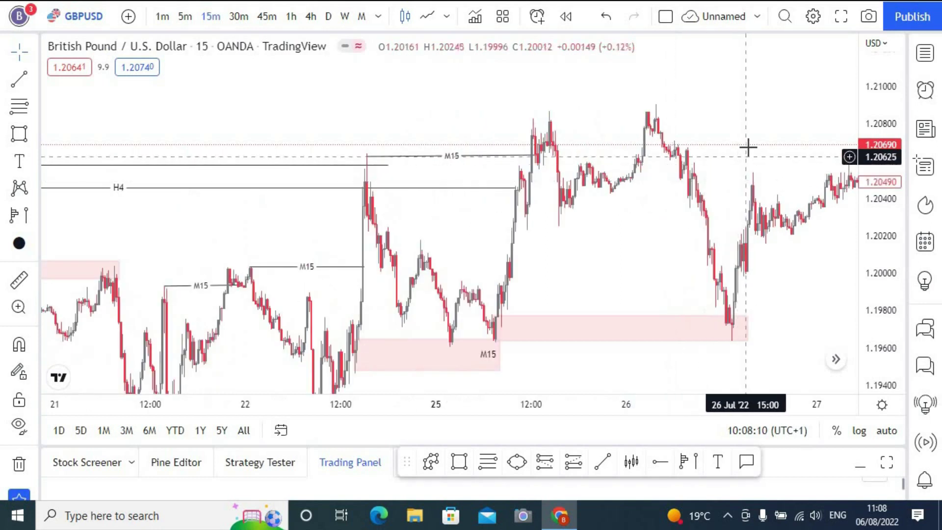
pyautogui.click(764, 327)
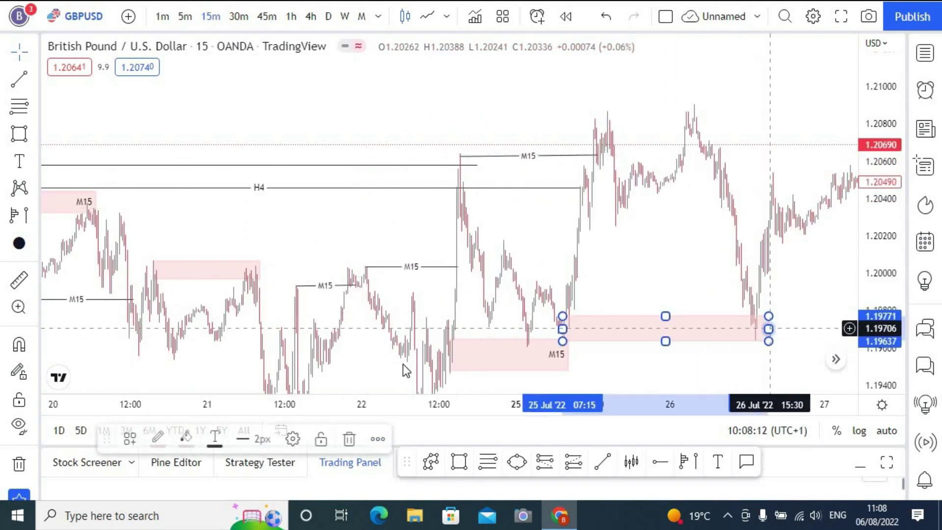
pyautogui.click(139, 441)
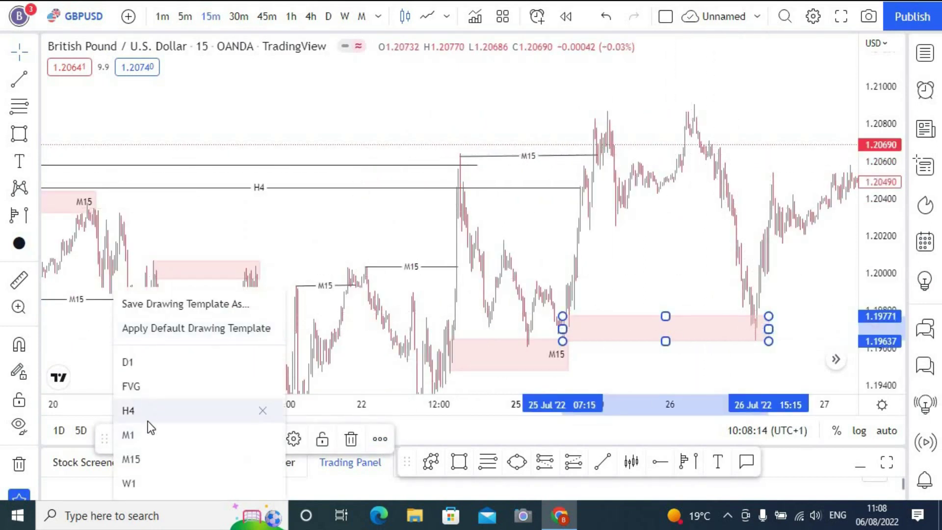
pyautogui.click(143, 456)
# Draw a trend line from the 26 Jul 03:30 high at 1.20905 to 27 Jul 20:00, and apply the M15 template
pyautogui.moveTo(587, 236); pyautogui.dragTo(485, 236)
pyautogui.scroll(5, 485, 237)
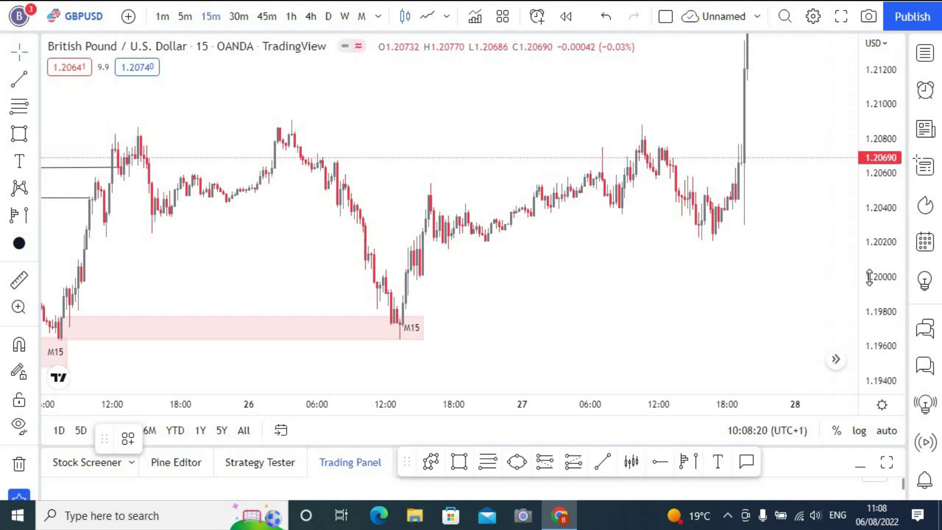
pyautogui.scroll(-3, 744, 234)
pyautogui.moveTo(625, 248); pyautogui.dragTo(493, 259)
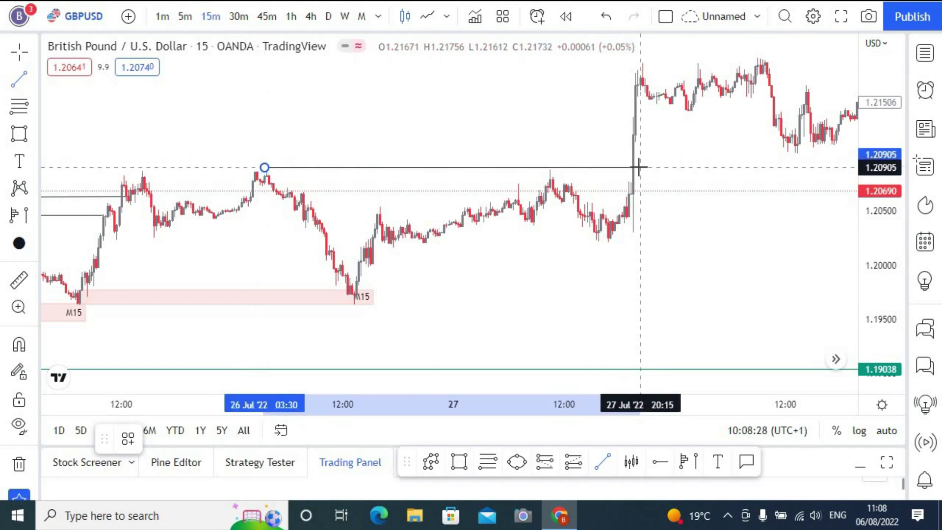
pyautogui.click(638, 167)
pyautogui.click(128, 439)
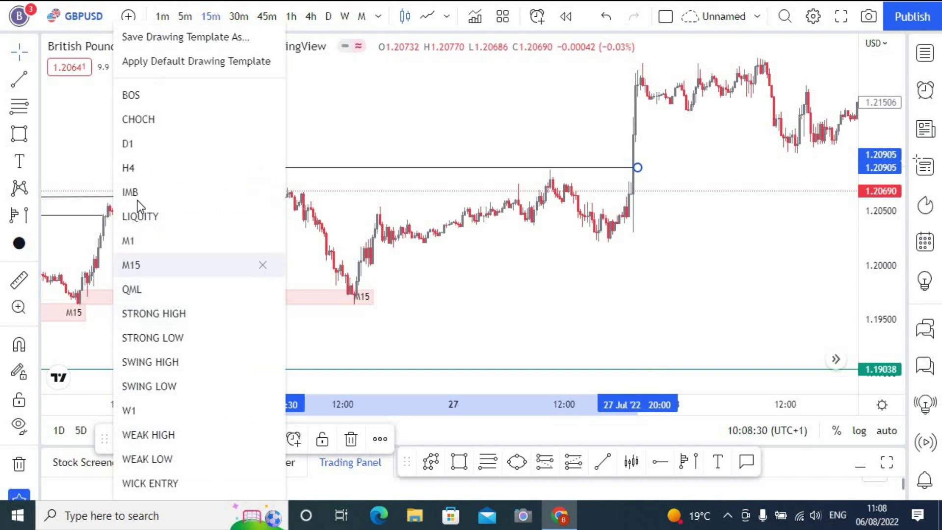
pyautogui.click(133, 266)
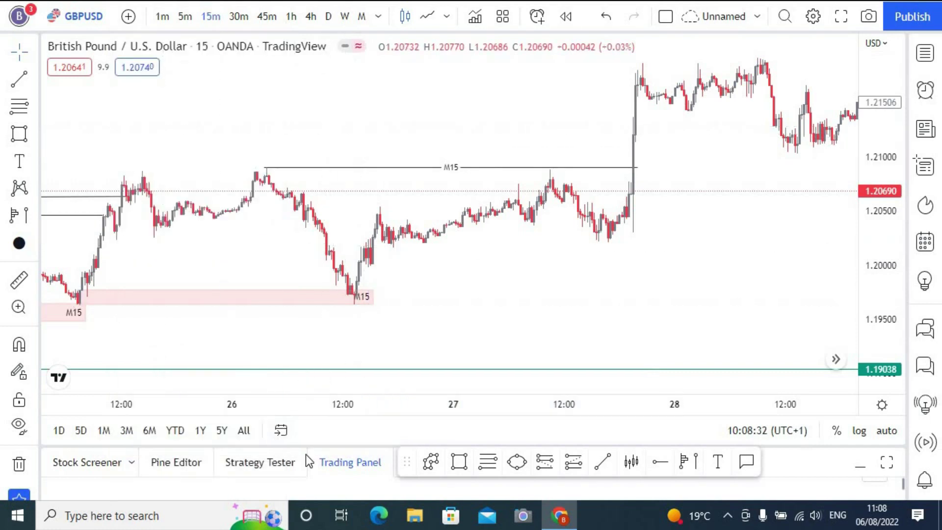
# Draw a Fib retracement from the 26 Jul 13:00 low at 1.19635 up to 28 Jul 11:15 at 1.21886
pyautogui.click(488, 461)
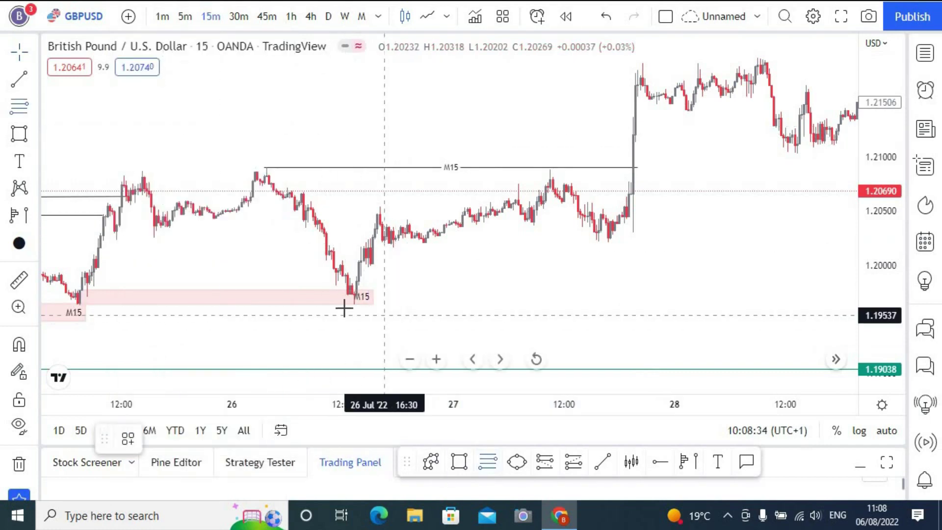
pyautogui.click(352, 305)
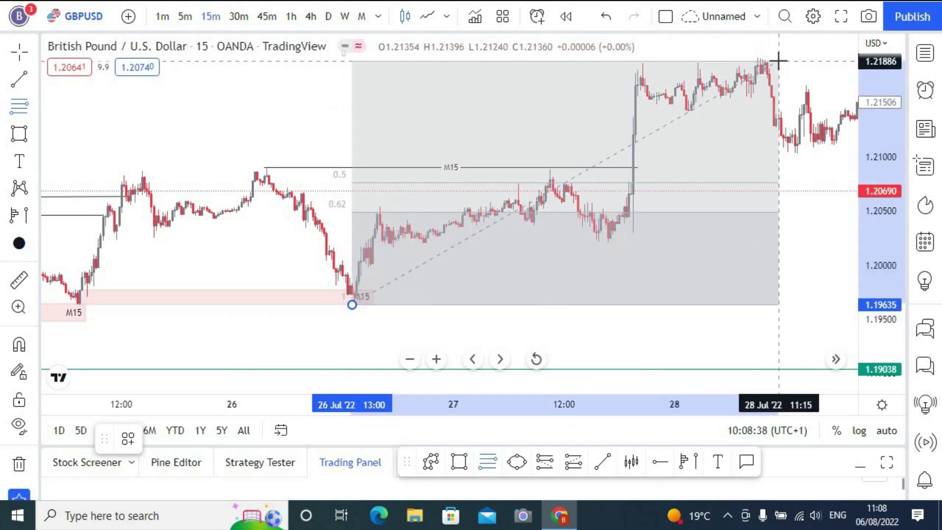
pyautogui.click(779, 61)
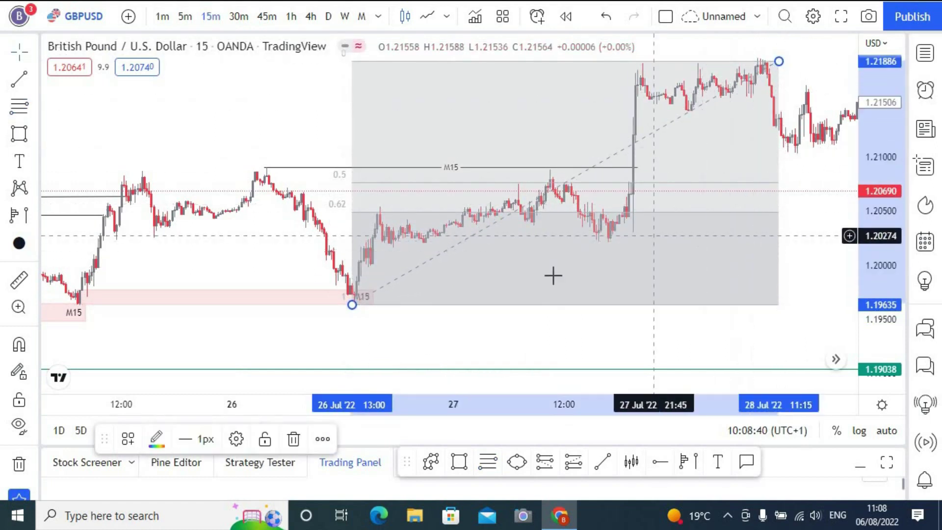
# Draw a rectangle from 27 Jul 19:30 at 1.20673 to 28 Jul 15:00 at 1.20288, and delete the Fib retracement
pyautogui.click(459, 461)
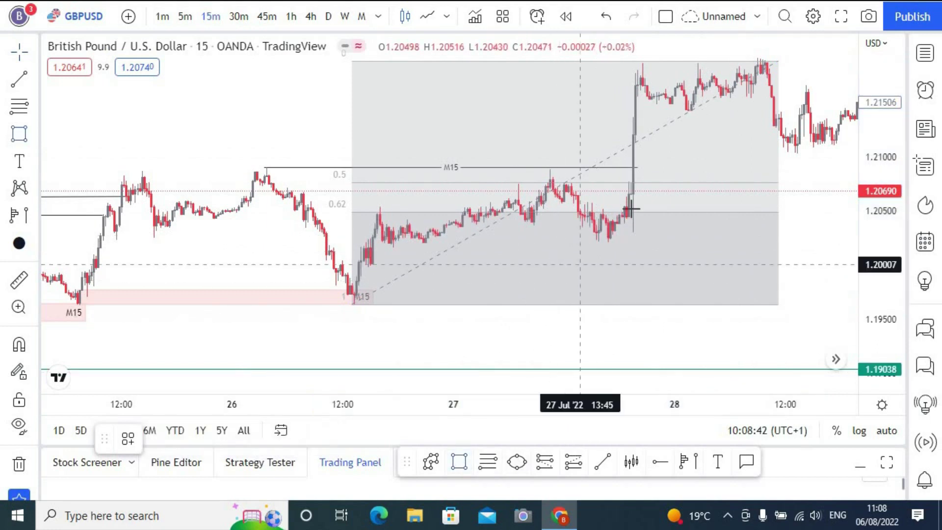
pyautogui.click(813, 234)
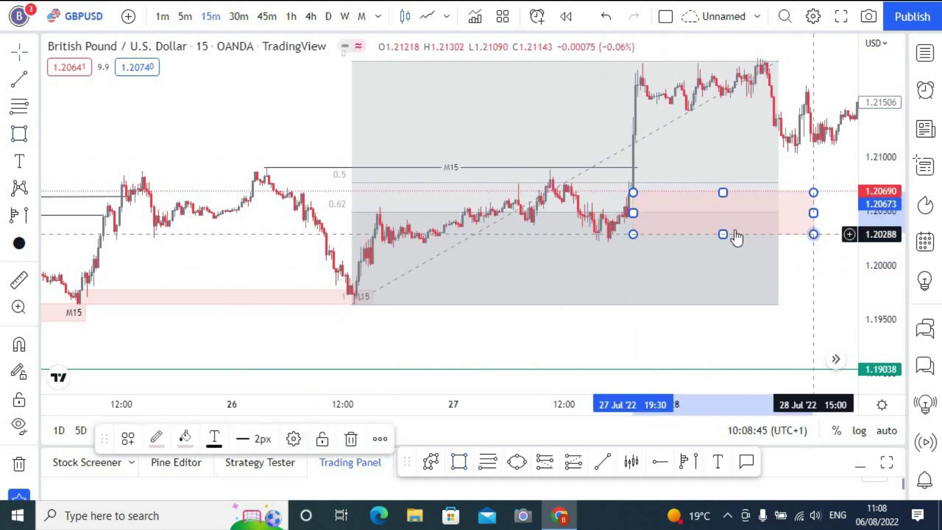
pyautogui.click(776, 61)
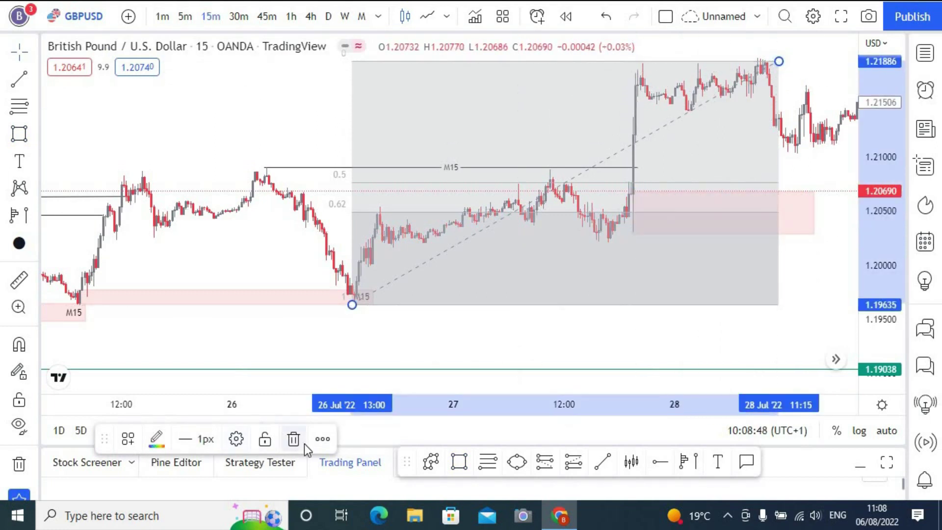
pyautogui.click(293, 439)
# Extend the right edge of the 27 Jul 19:30 rectangle to 29 Jul 16:00 and apply the M15 template to it
pyautogui.moveTo(736, 143); pyautogui.dragTo(469, 161)
pyautogui.click(571, 220)
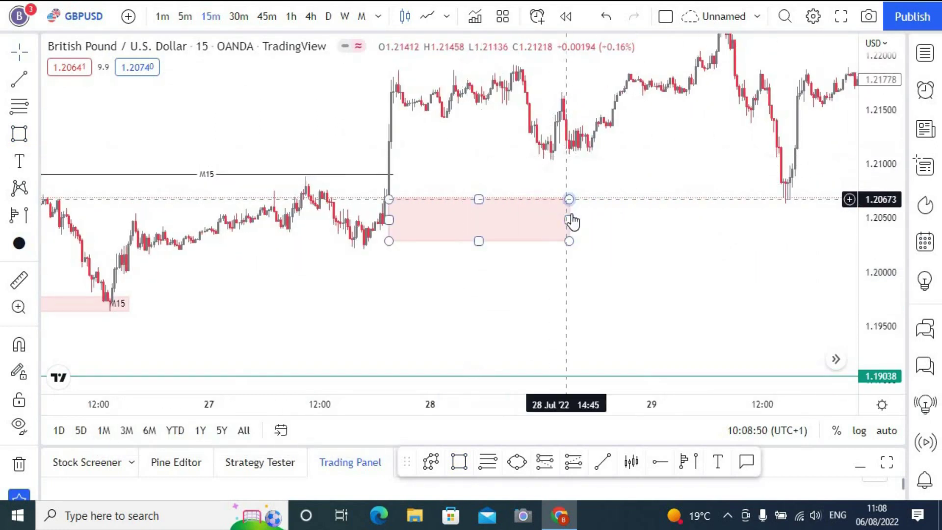
pyautogui.moveTo(569, 219); pyautogui.dragTo(800, 216)
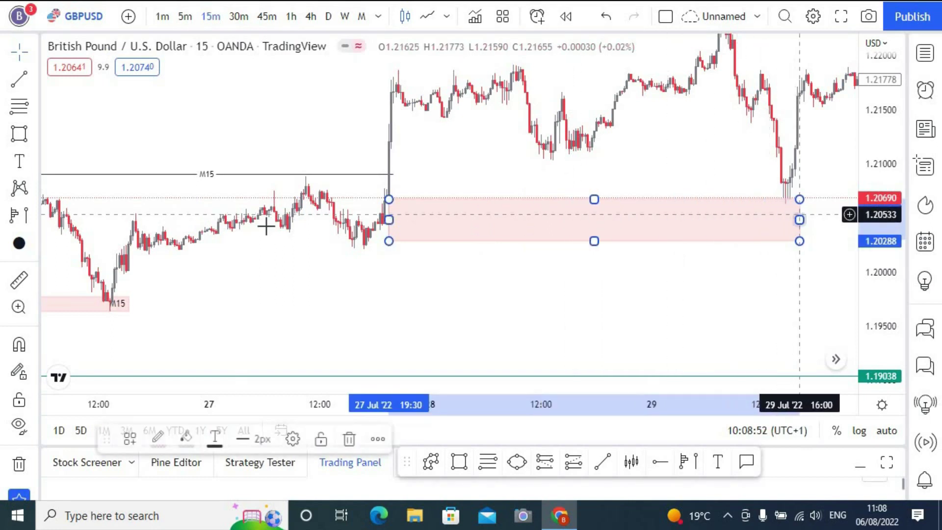
pyautogui.click(131, 444)
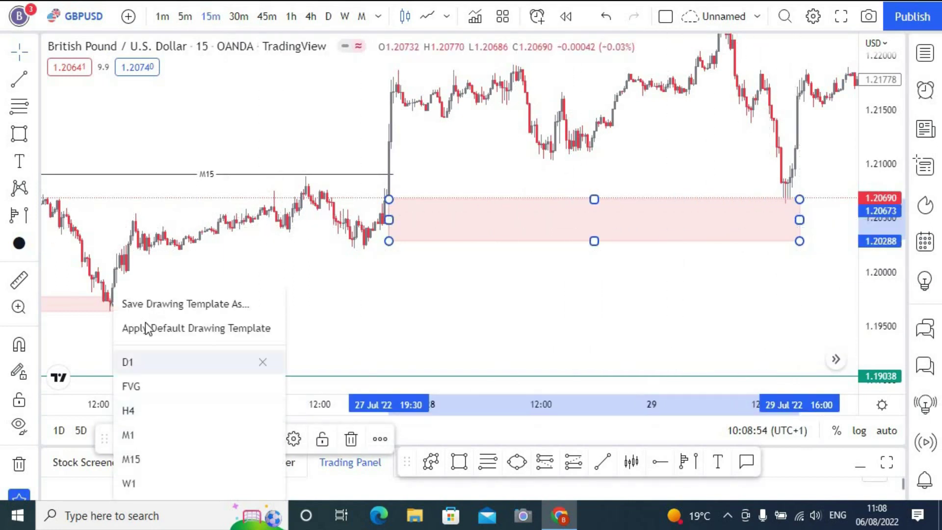
pyautogui.click(144, 451)
pyautogui.click(464, 141)
# Draw a trend line from the 29 Jul 07:45 high at 1.22454 to 1 Aug 15:15 at 1.22461, and apply the M15 template
pyautogui.scroll(-3, 464, 141)
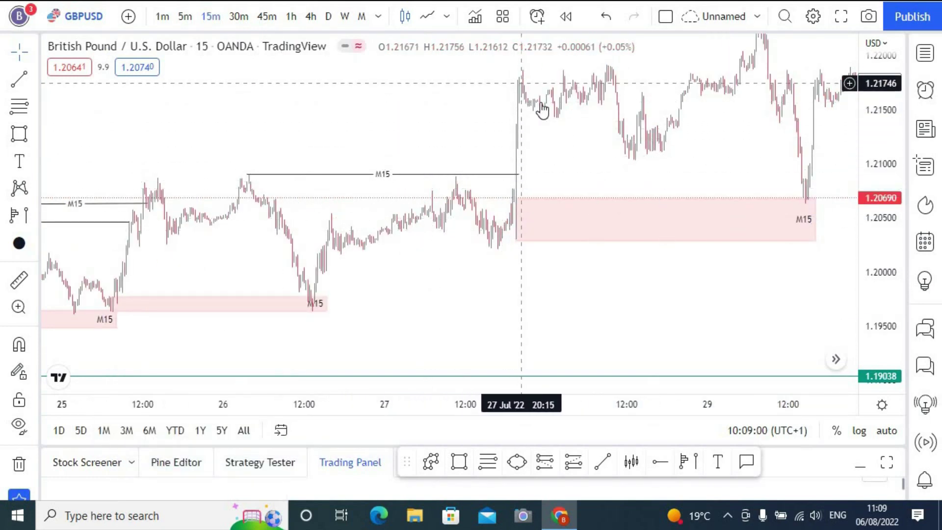
pyautogui.moveTo(605, 128); pyautogui.dragTo(591, 186)
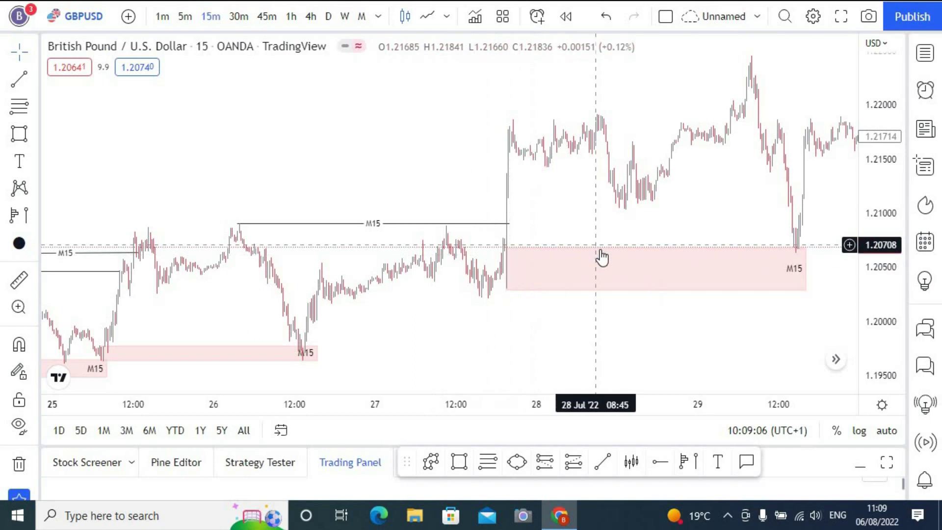
pyautogui.moveTo(662, 218); pyautogui.dragTo(563, 223)
pyautogui.moveTo(739, 133); pyautogui.dragTo(576, 187)
pyautogui.moveTo(680, 264); pyautogui.dragTo(615, 265)
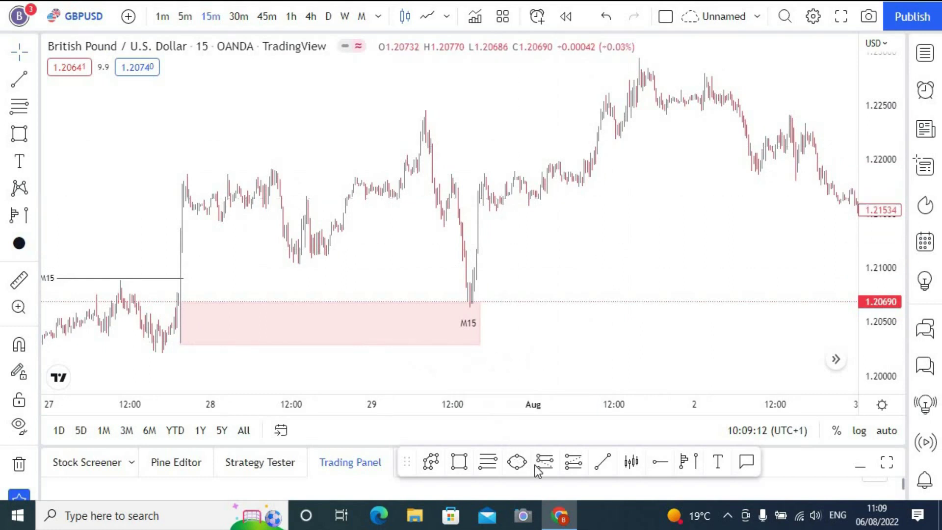
pyautogui.click(424, 110)
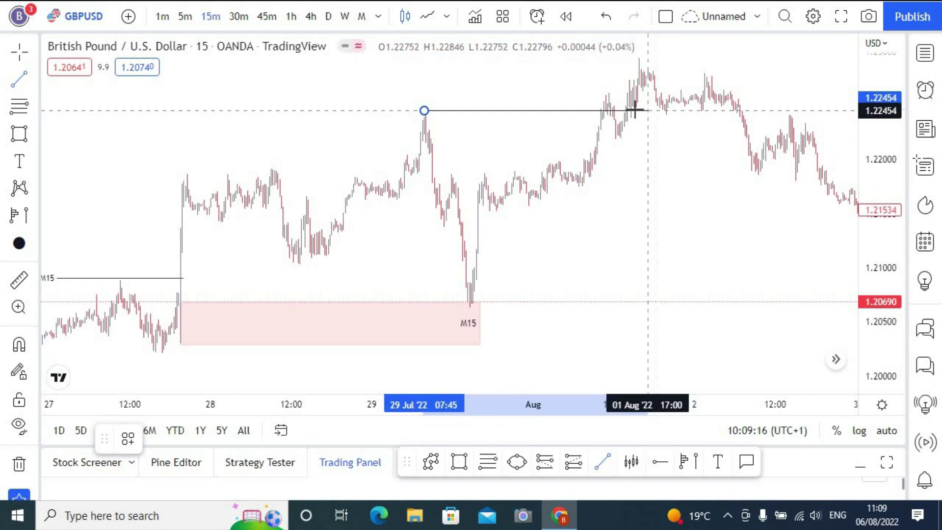
pyautogui.click(636, 110)
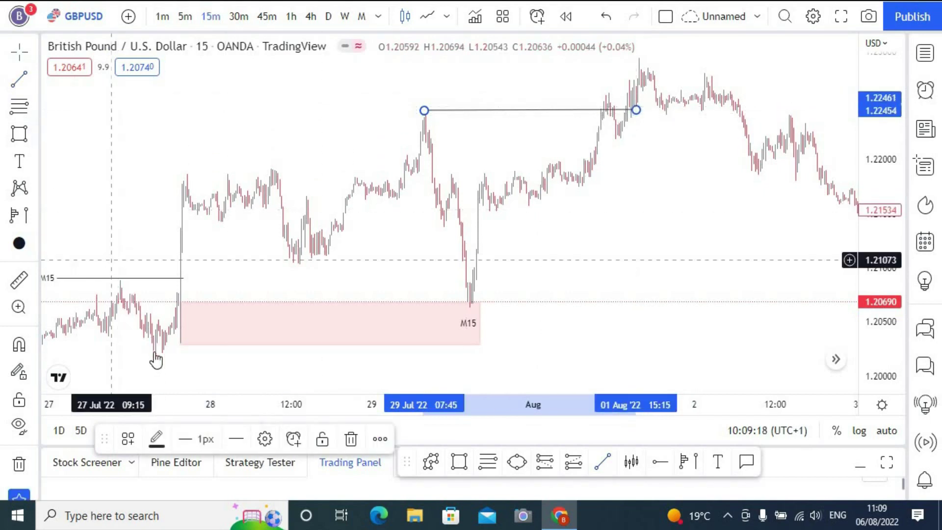
pyautogui.click(128, 441)
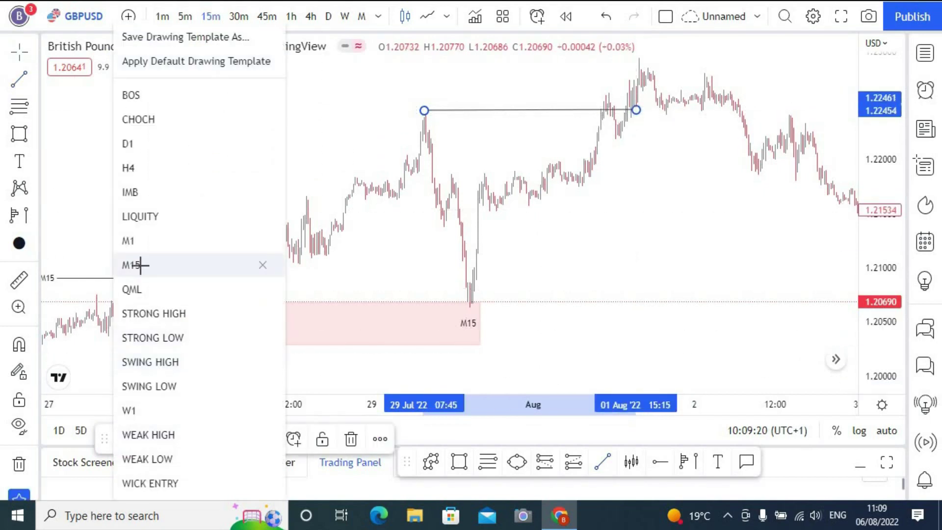
pyautogui.click(140, 265)
# Draw a Fib retracement from the 29 Jul 14:45 low at 1.20645 up to 2 Aug 09:45 at 1.22924, and dismiss the advertisement
pyautogui.scroll(-3, 199, 209)
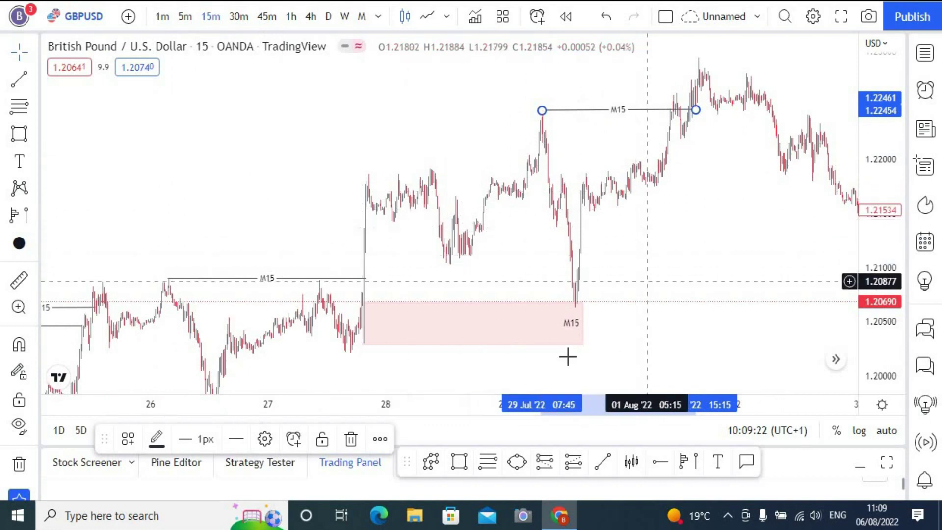
pyautogui.click(485, 466)
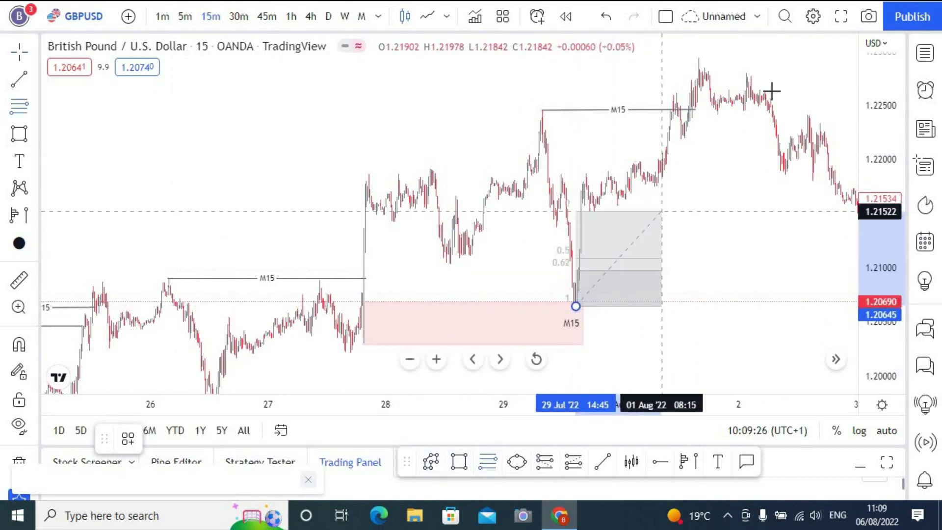
pyautogui.moveTo(787, 60); pyautogui.dragTo(786, 60)
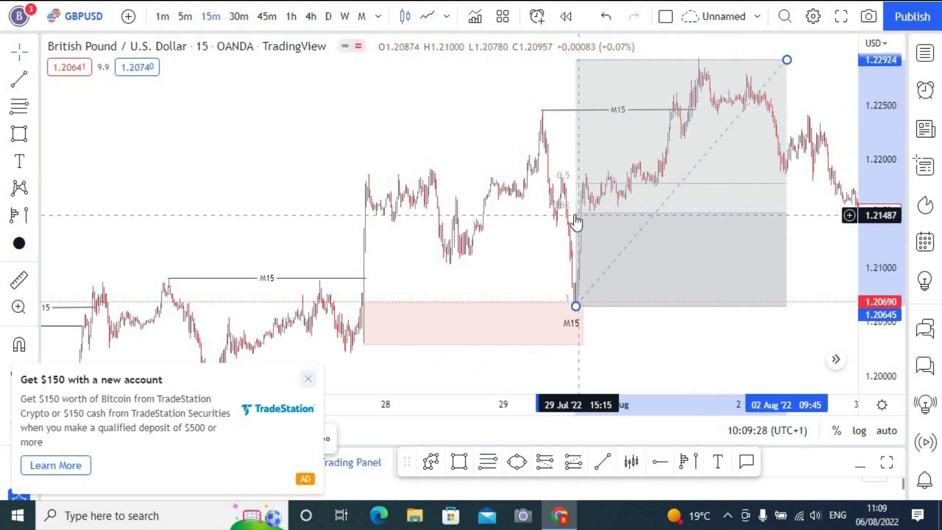
pyautogui.moveTo(792, 204); pyautogui.dragTo(720, 206)
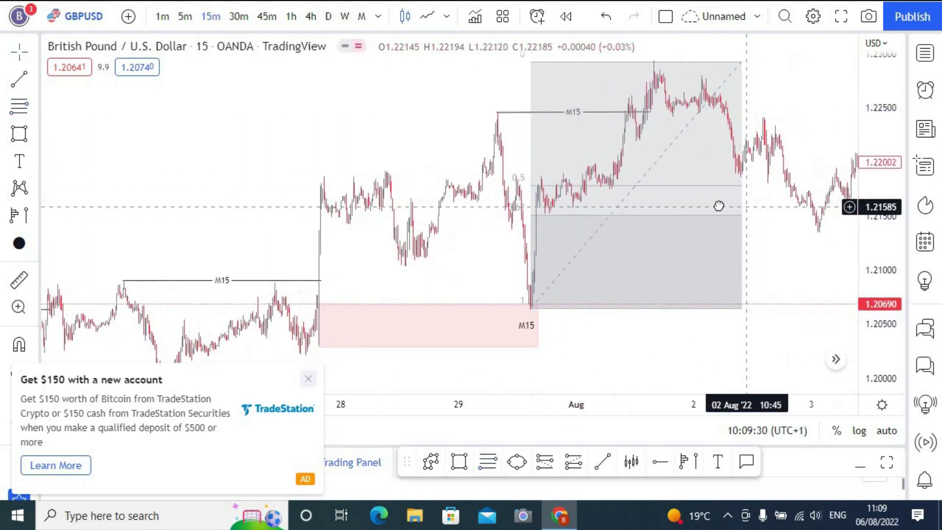
pyautogui.click(308, 380)
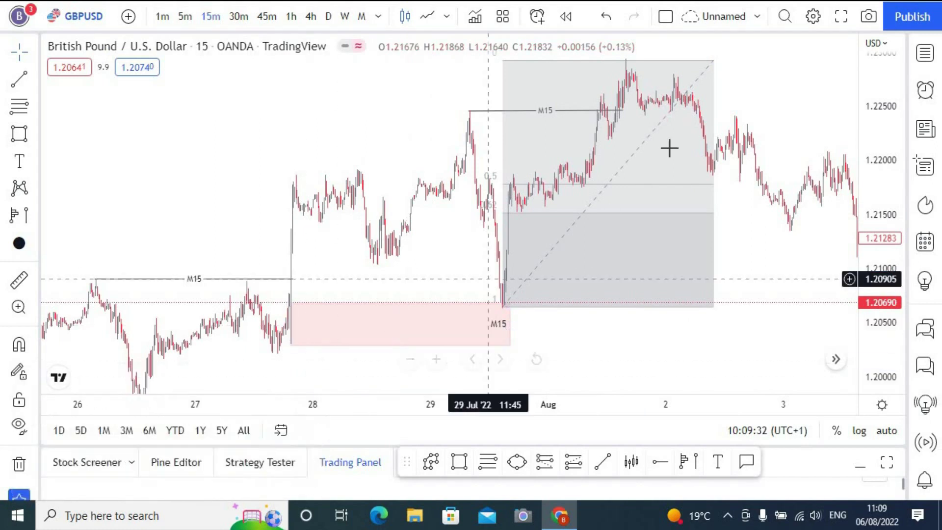
# Switch the GBPUSD chart to the 4-hour timeframe and show the price action from mid-June to August
pyautogui.scroll(-5, 350, 211)
pyautogui.scroll(-4, 350, 211)
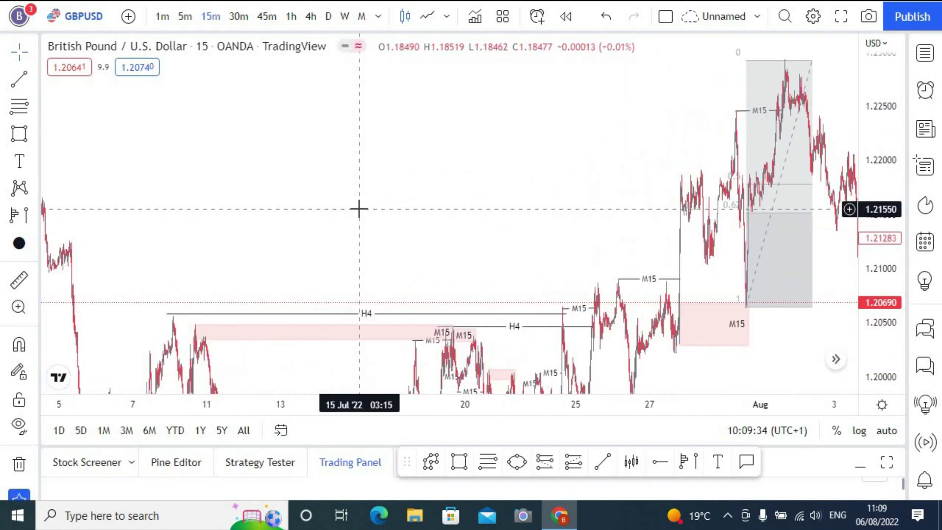
pyautogui.click(310, 16)
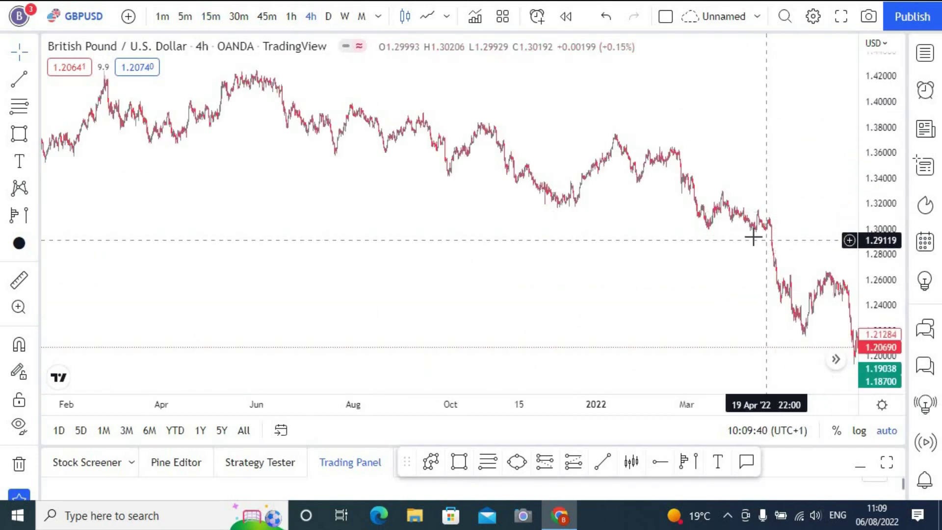
pyautogui.scroll(5, 751, 237)
pyautogui.scroll(8, 745, 231)
pyautogui.moveTo(700, 213); pyautogui.dragTo(106, 211)
pyautogui.moveTo(540, 214); pyautogui.dragTo(325, 206)
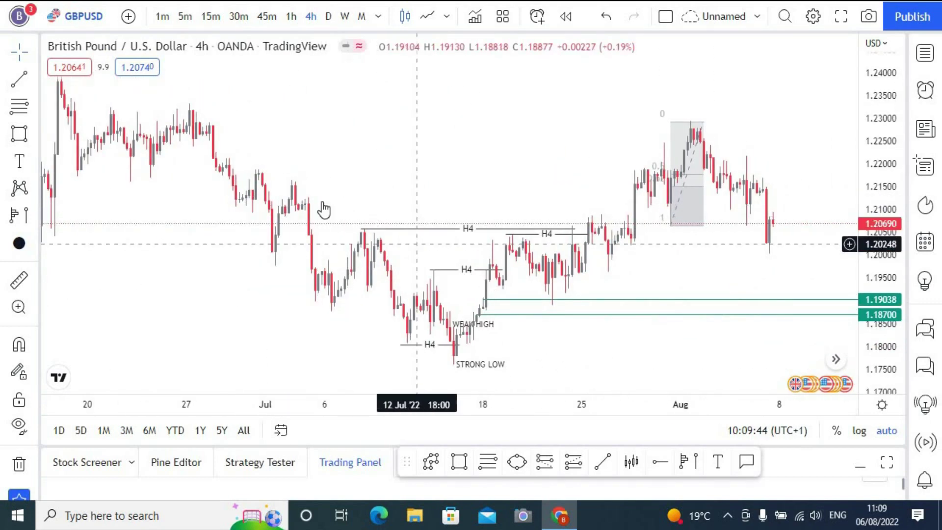
# Draw a supply rectangle from 27 Jun 10:00 at 1.23176 to 1 Aug 22:00 at 1.22560, and delete the Fib retracement
pyautogui.click(453, 462)
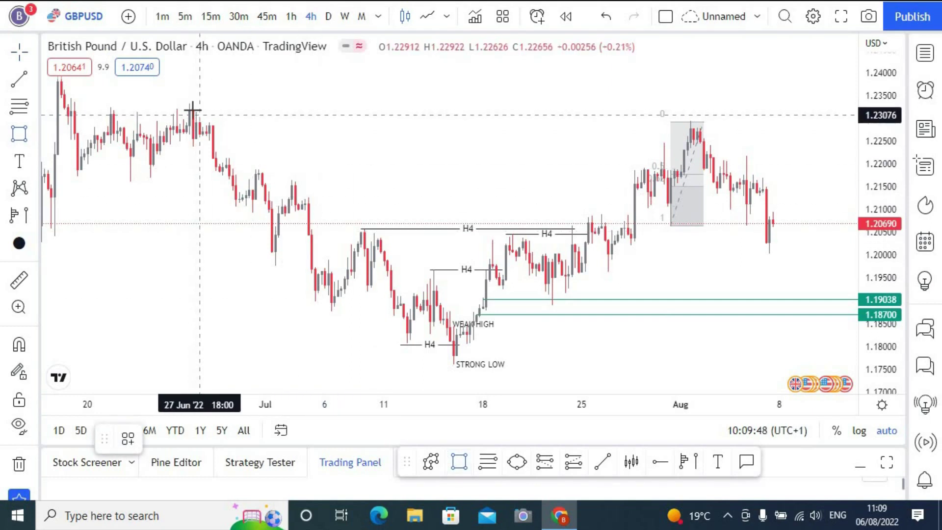
pyautogui.moveTo(193, 110)
pyautogui.mouseDown()
pyautogui.moveTo(267, 141)
pyautogui.moveTo(697, 138)
pyautogui.mouseUp()
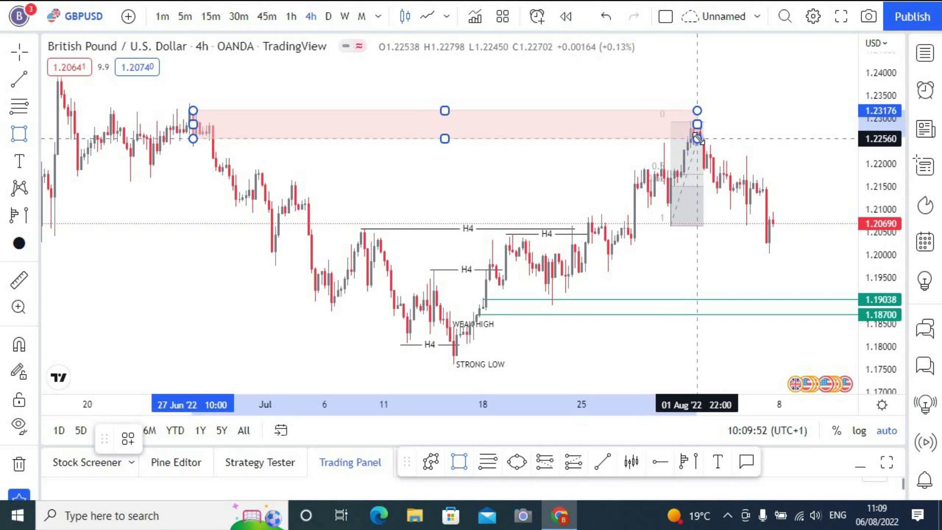
pyautogui.click(689, 178)
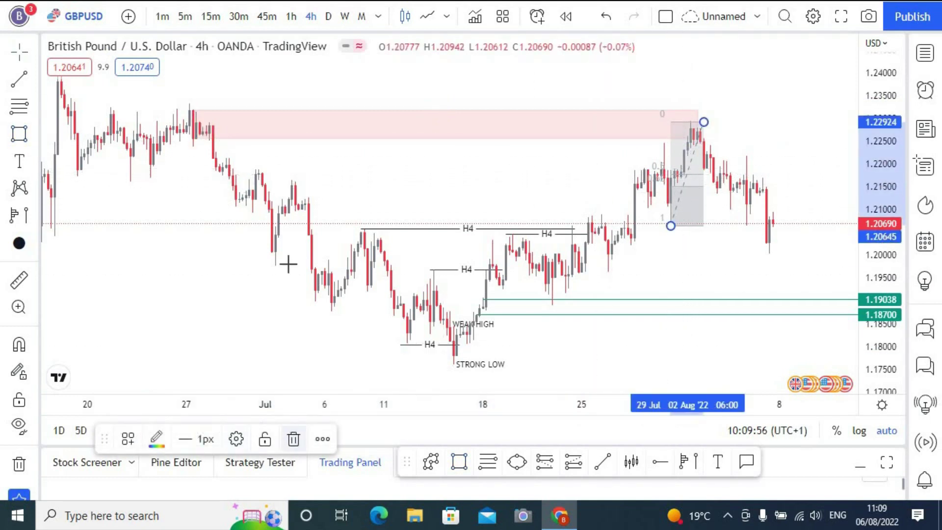
pyautogui.click(293, 439)
# Show the GBPUSD 4-hour trade idea of 1 August posted in the Discord trade ideas channel, and return to the TradingView chart
pyautogui.click(295, 1)
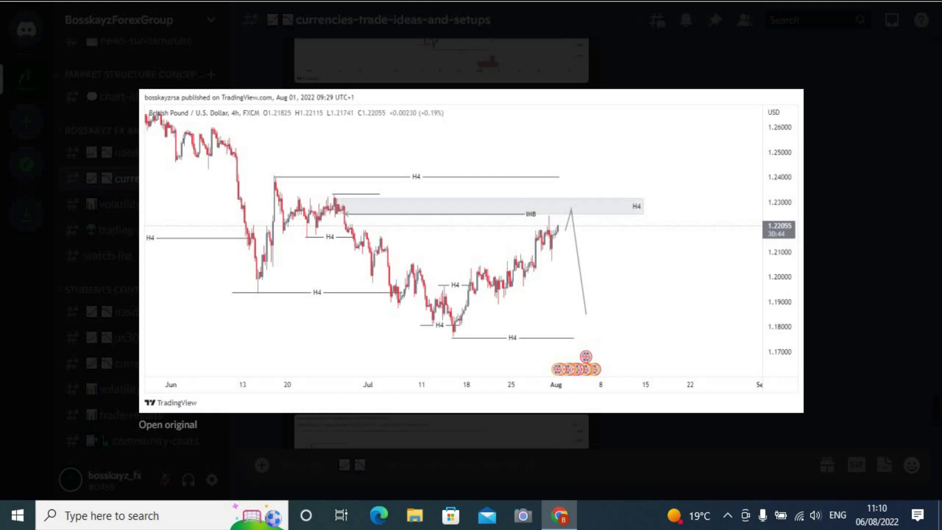
pyautogui.hotkey('ctrl', 'Tab')
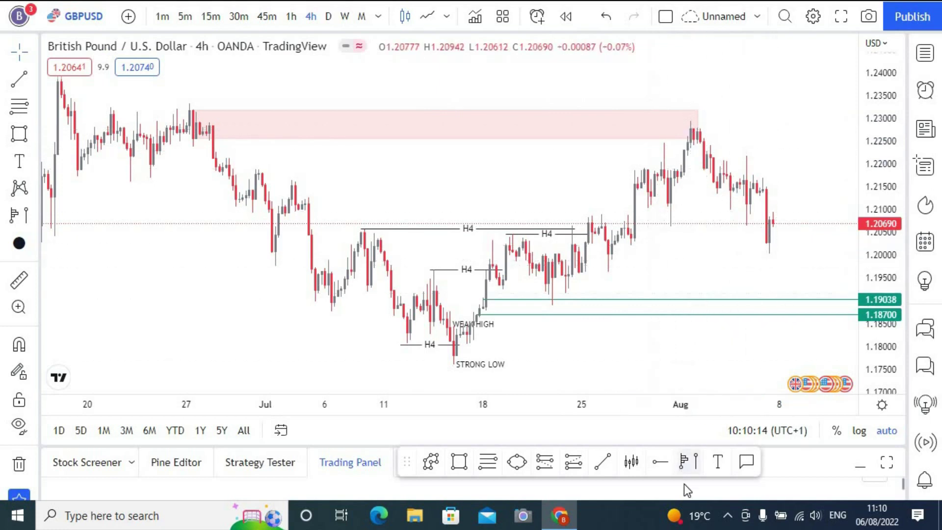
# Draw a trend line from 29 Jul 02:00 at 1.22411 back to 28 Jun 10:00 at 1.22427, and apply the IMB template
pyautogui.click(604, 465)
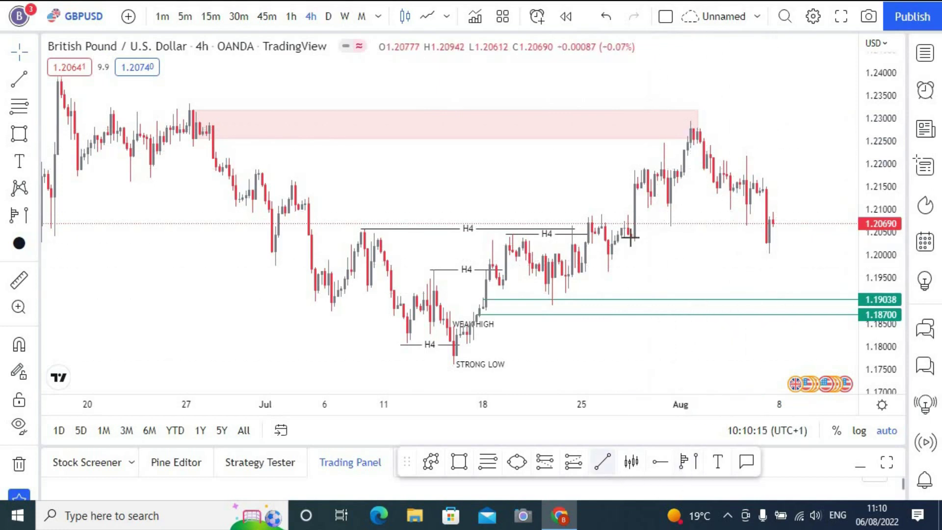
pyautogui.click(661, 146)
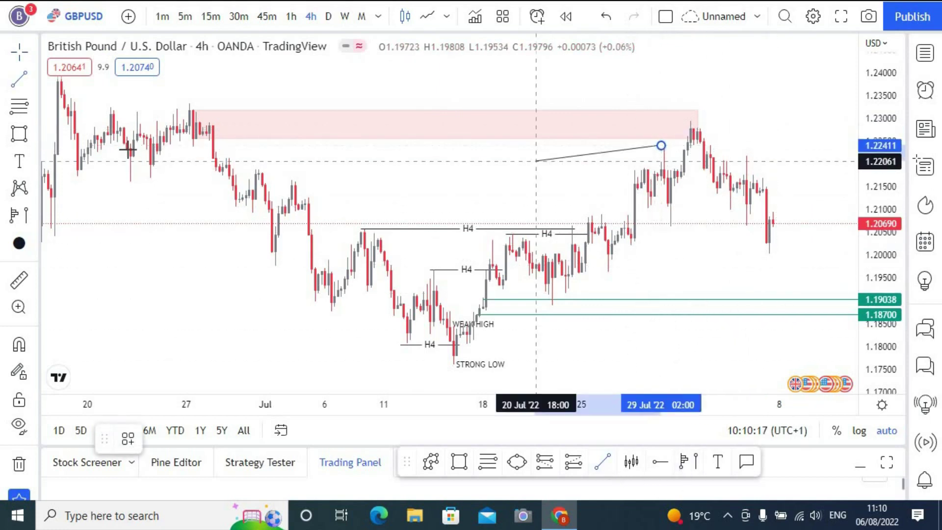
pyautogui.click(214, 145)
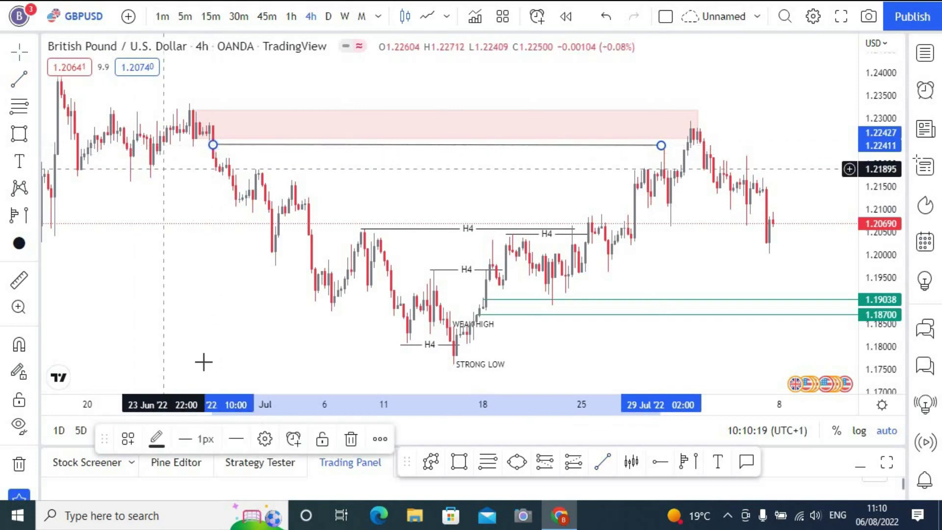
pyautogui.click(128, 446)
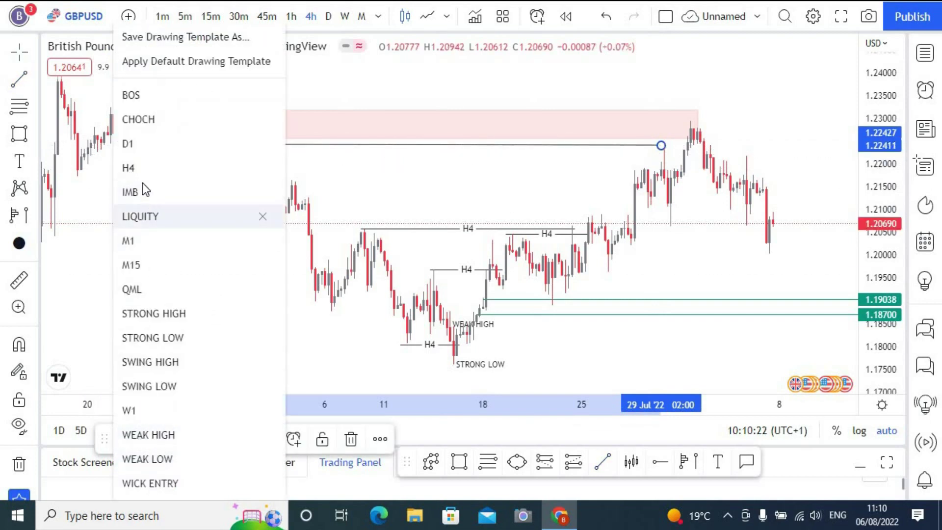
pyautogui.click(204, 192)
# Apply the H4 template to the supply rectangle spanning 27 Jun to 1 Aug
pyautogui.click(686, 127)
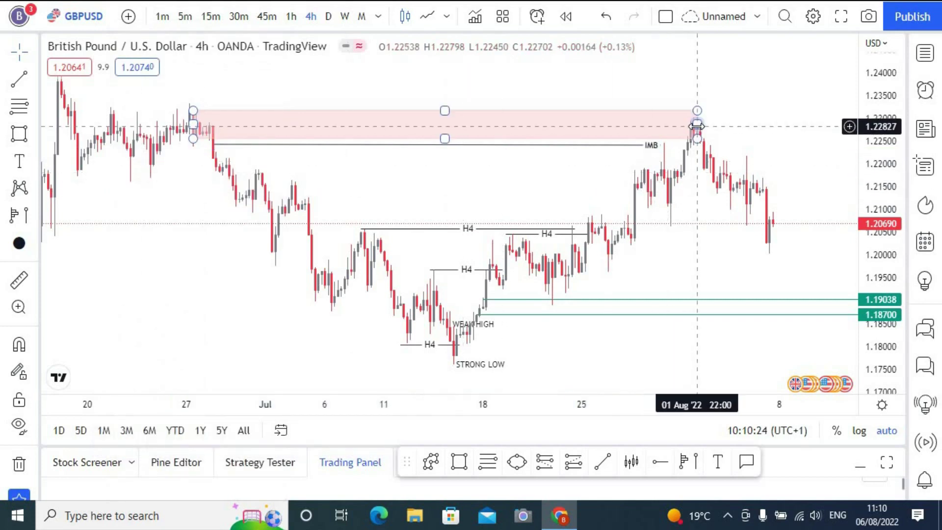
pyautogui.click(128, 438)
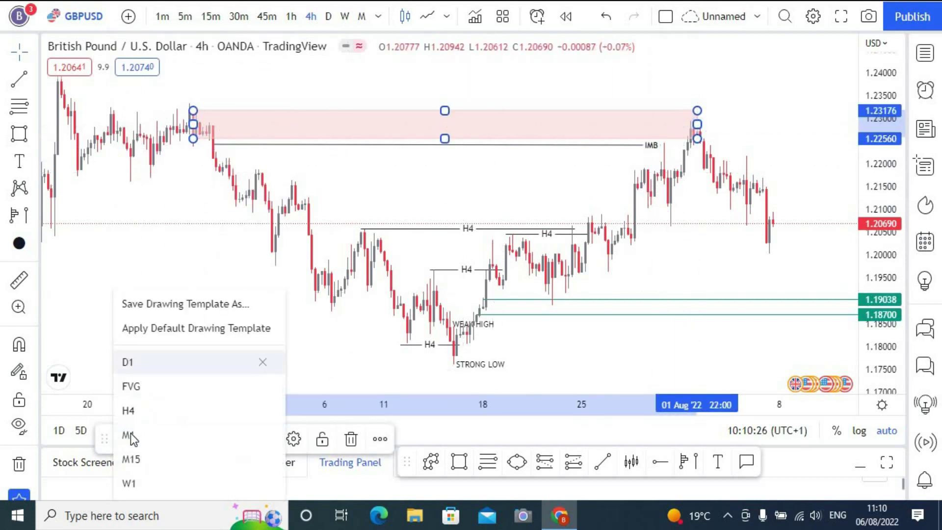
pyautogui.click(131, 408)
pyautogui.click(487, 215)
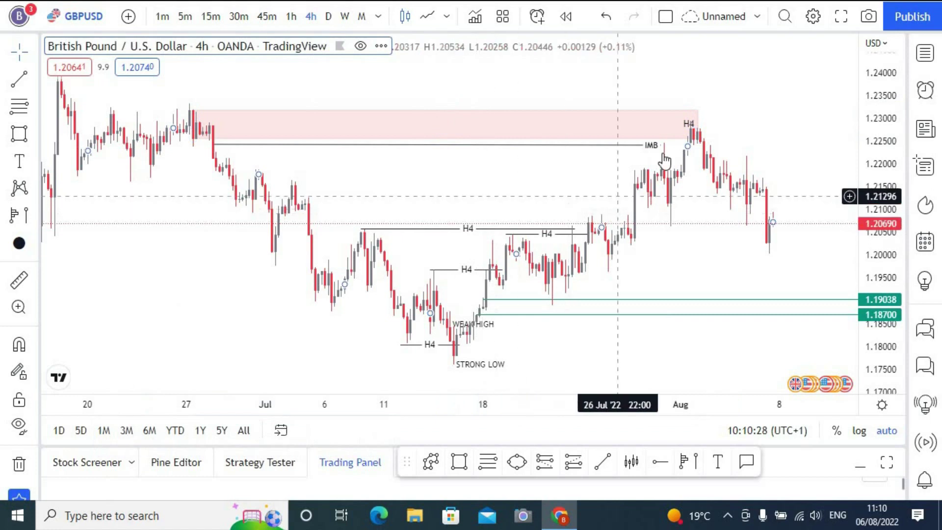
# Draw a trend line at 1.20665 from the 29 Jul 18:00 low to 5 Aug 14:00, and apply the H4 template
pyautogui.scroll(2, 678, 240)
pyautogui.scroll(1, 679, 241)
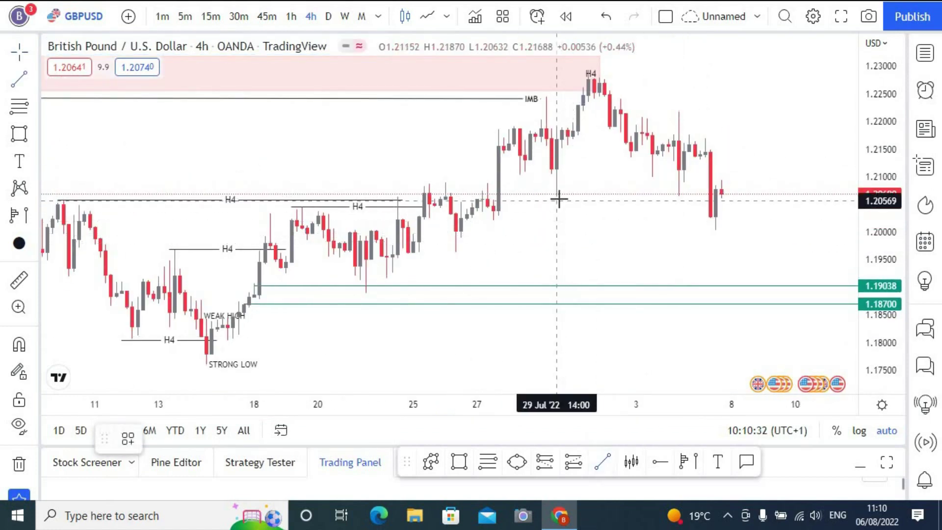
pyautogui.click(715, 197)
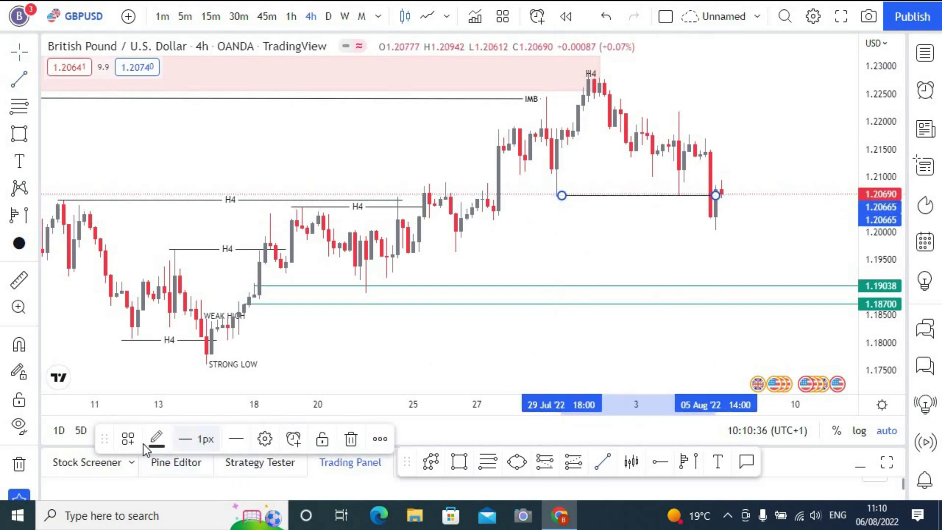
pyautogui.click(131, 446)
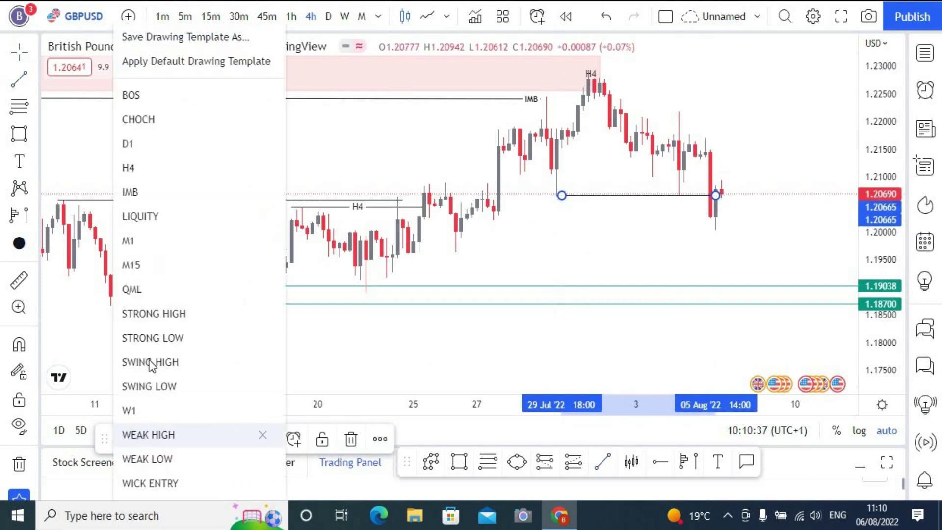
pyautogui.click(125, 166)
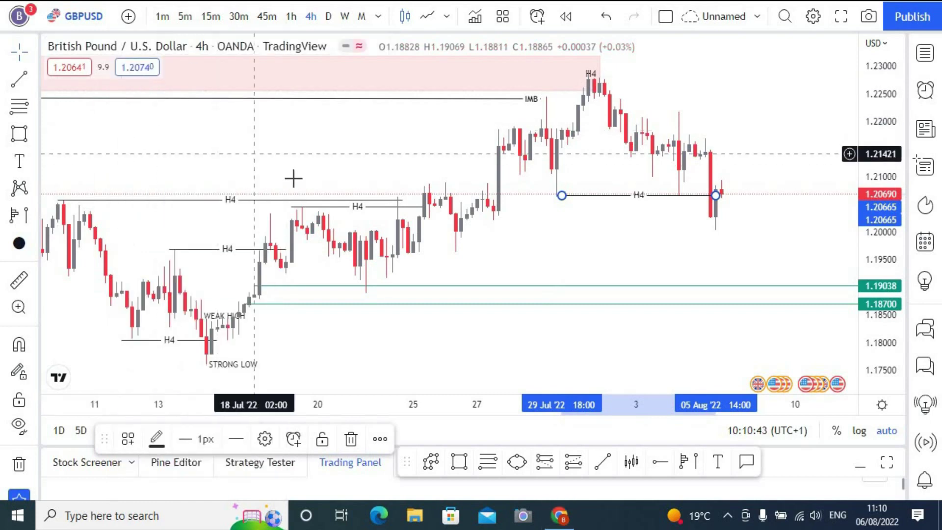
# Draw a demand rectangle from about 1.184 down to 1.179, starting near the mid-July strong low and reaching to mid-August
pyautogui.scroll(-3, 291, 179)
pyautogui.moveTo(879, 169); pyautogui.dragTo(778, 221)
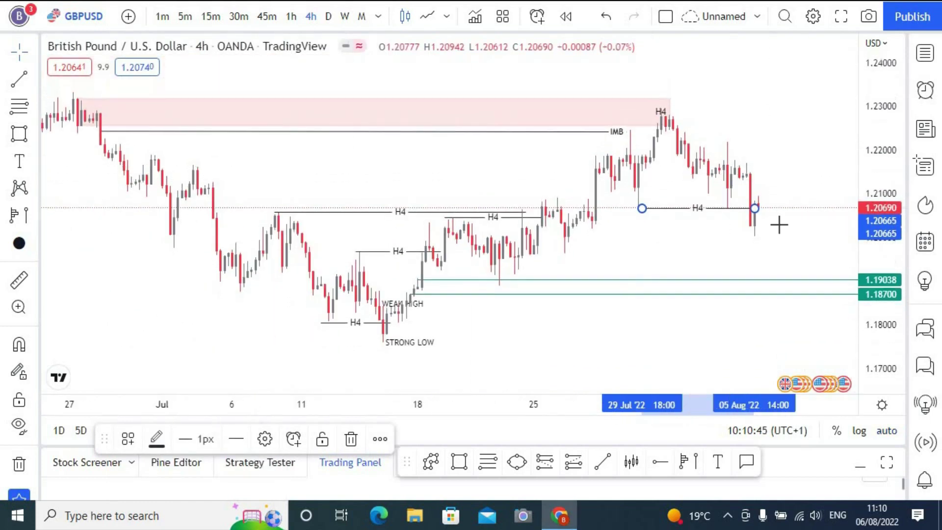
pyautogui.scroll(-2, 761, 237)
pyautogui.moveTo(690, 246); pyautogui.dragTo(601, 248)
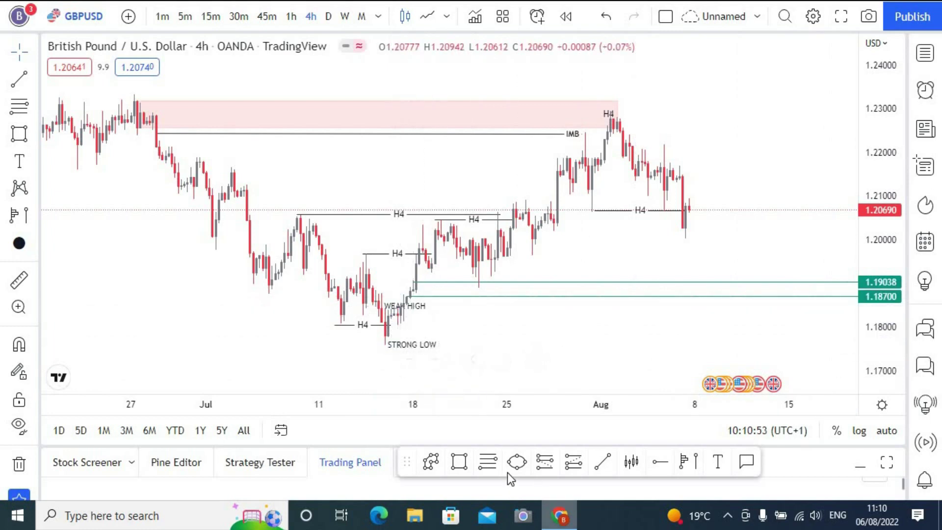
pyautogui.click(461, 462)
pyautogui.click(400, 310)
pyautogui.click(810, 332)
pyautogui.click(809, 214)
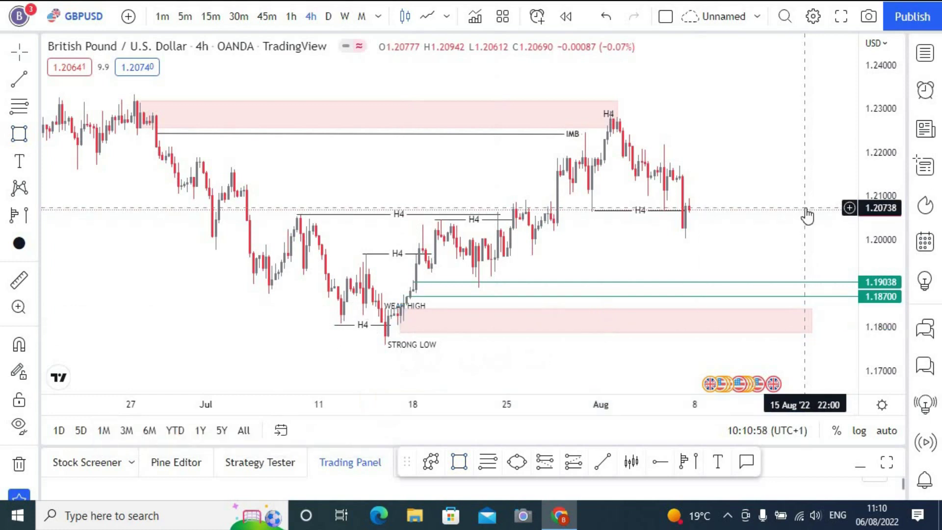
# Switch the GBPUSD chart to the 15-minute timeframe and show the price action from 1 to 5 August
pyautogui.click(210, 22)
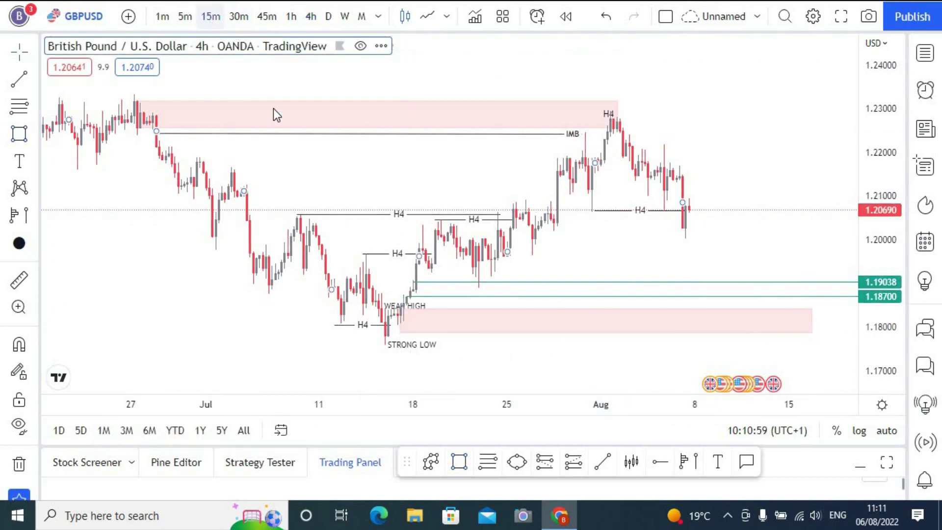
pyautogui.scroll(-5, 297, 139)
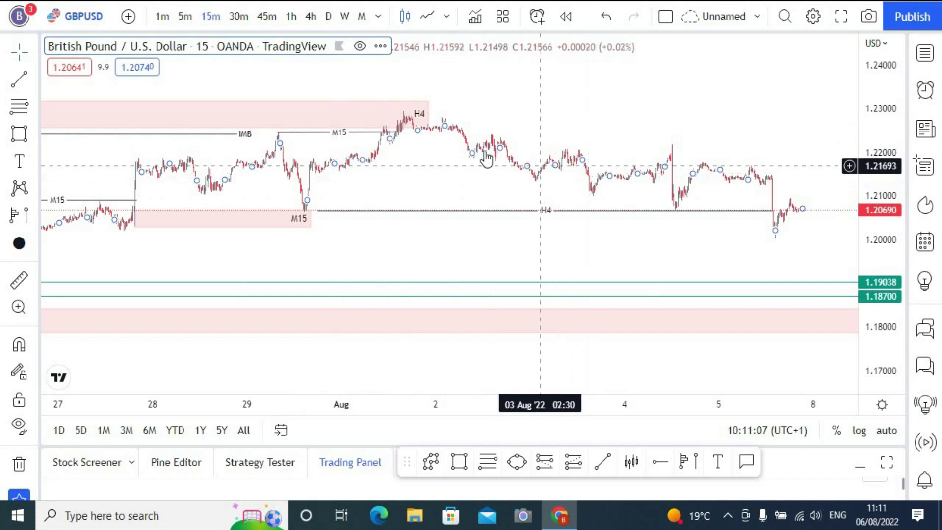
pyautogui.moveTo(877, 314); pyautogui.dragTo(859, 186)
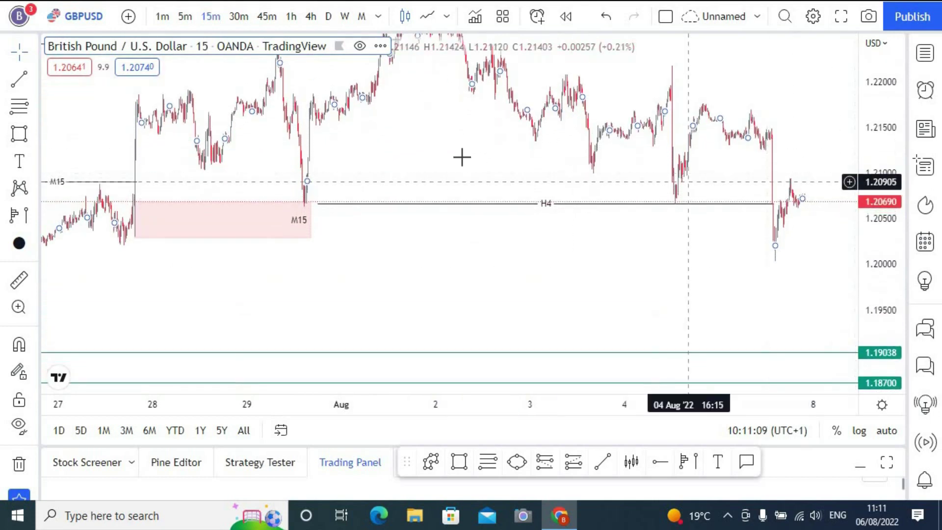
pyautogui.moveTo(456, 181); pyautogui.dragTo(448, 295)
pyautogui.scroll(3, 443, 270)
pyautogui.moveTo(441, 186); pyautogui.dragTo(507, 259)
pyautogui.scroll(3, 508, 256)
pyautogui.moveTo(448, 213); pyautogui.dragTo(574, 208)
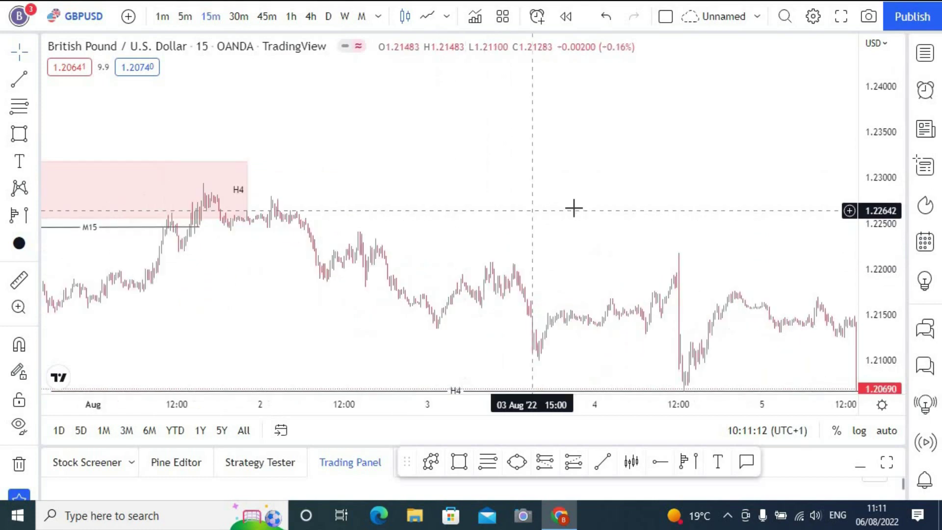
pyautogui.click(585, 463)
pyautogui.click(215, 249)
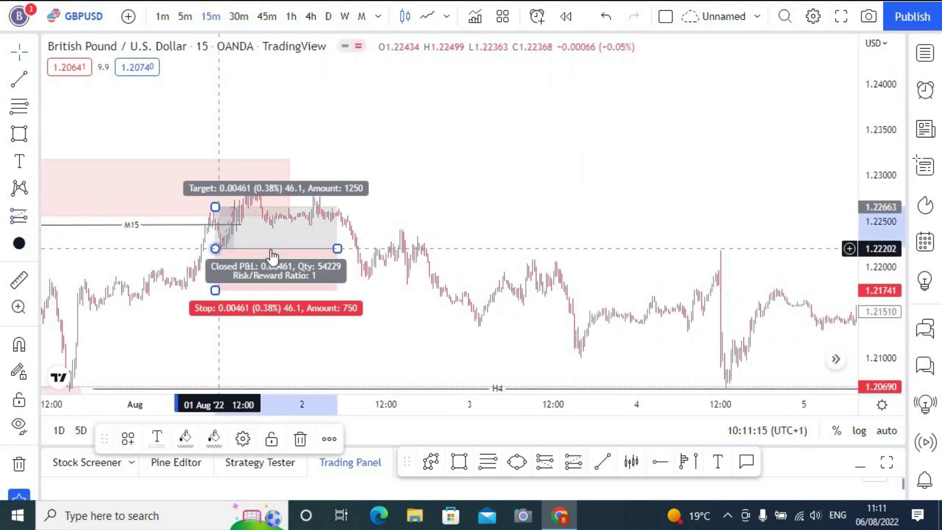
pyautogui.press('Delete')
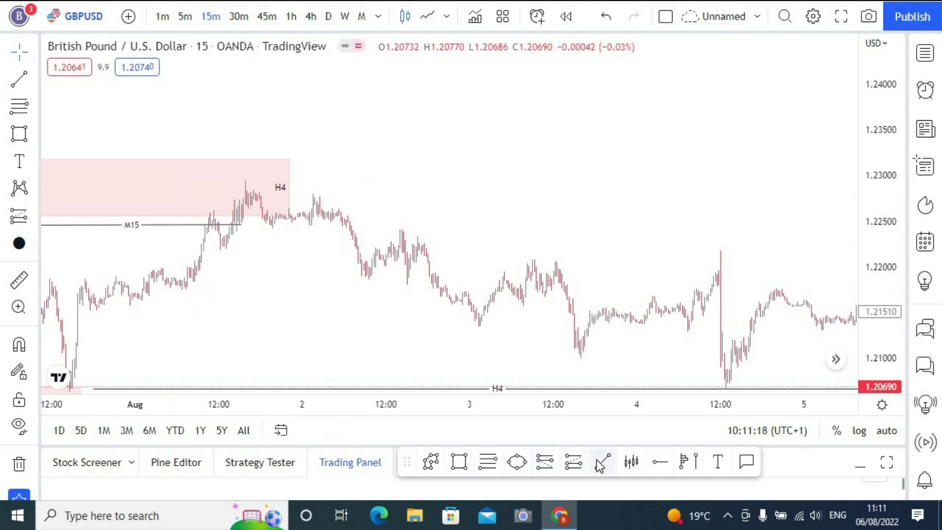
# Draw a trend line from the 1 Aug 11:45 low at 1.22194 to 2 Aug 09:15 at 1.22185, and apply the M15 template
pyautogui.click(217, 250)
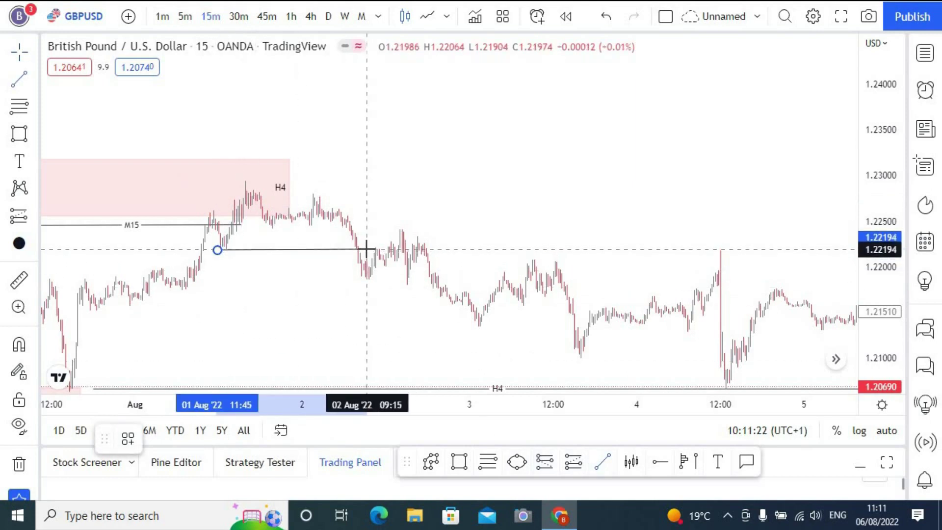
pyautogui.click(367, 250)
pyautogui.click(126, 439)
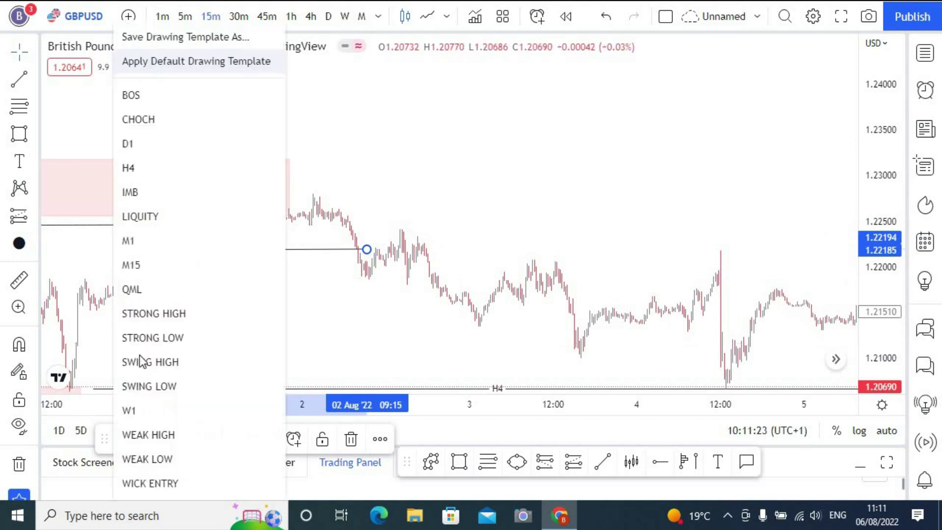
pyautogui.click(177, 258)
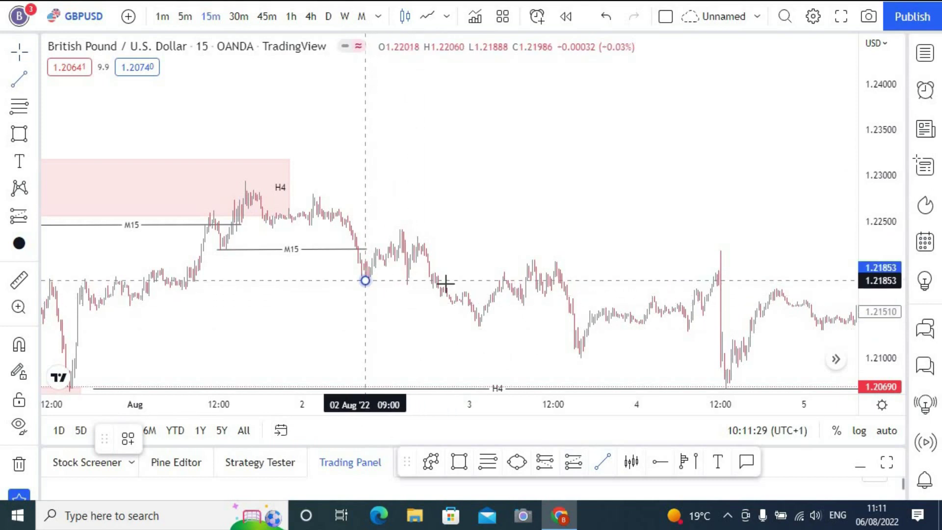
# Draw a trend line rightward from the 2 Aug 09:00 low at 1.21853, and a Fib retracement from the 2 Aug 13:45 high at 1.22418 to about 1.2136
pyautogui.click(365, 281)
pyautogui.click(447, 281)
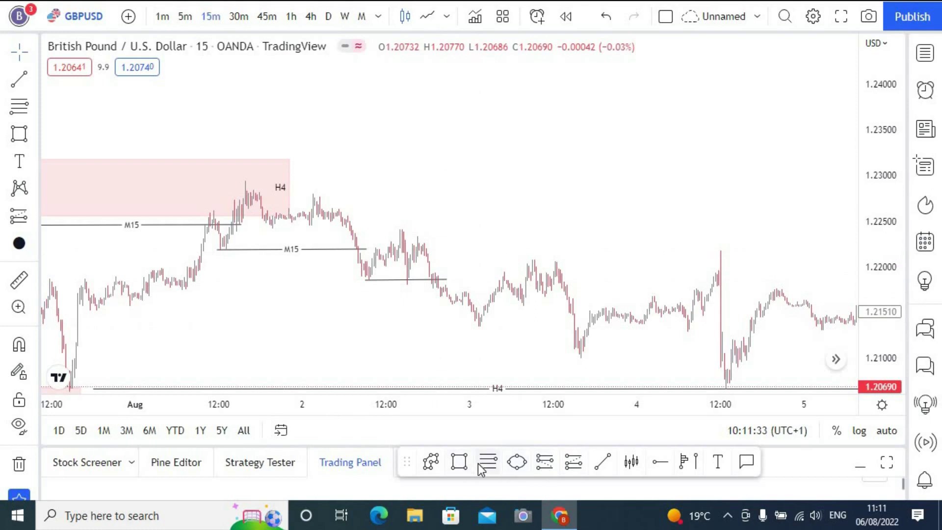
pyautogui.click(398, 228)
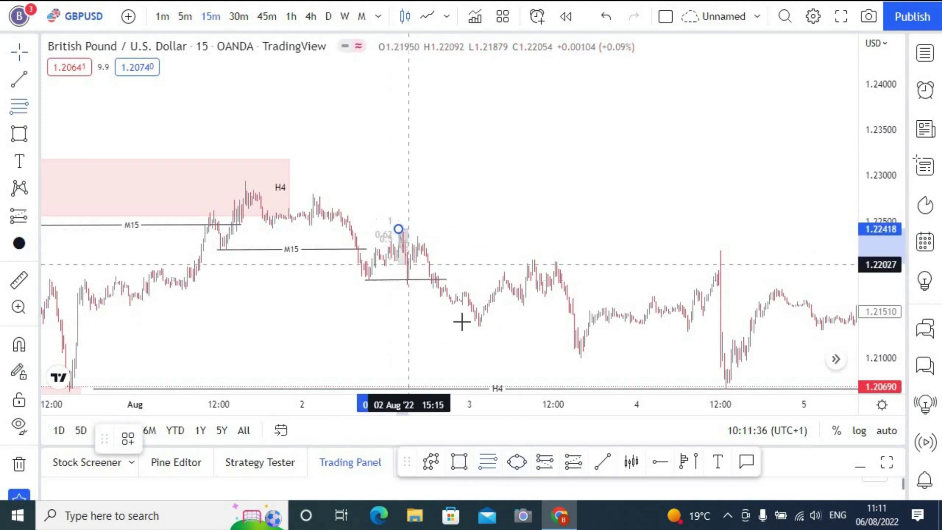
pyautogui.click(562, 324)
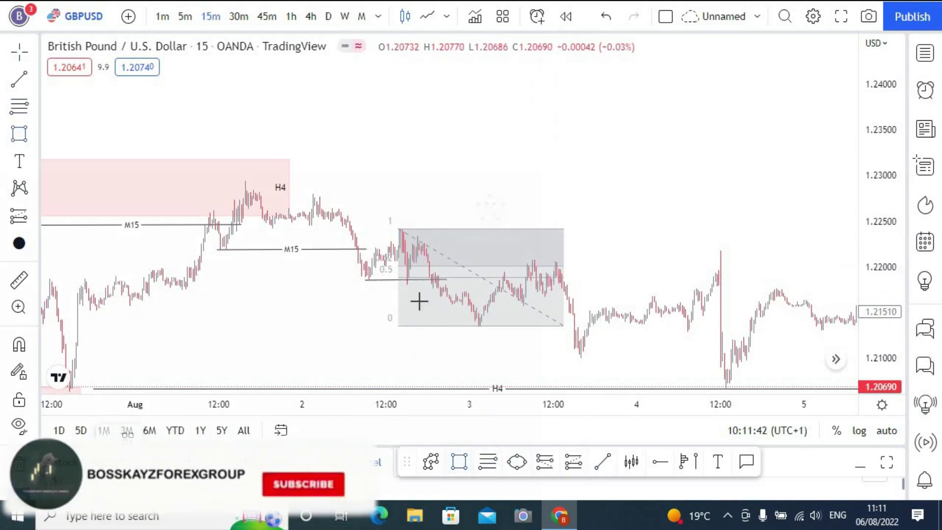
# Draw a supply rectangle between 1.22110 and 1.22027 from 2 Aug 18:00 to 3 Aug 13:30, and delete the Fib retracement
pyautogui.click(427, 264)
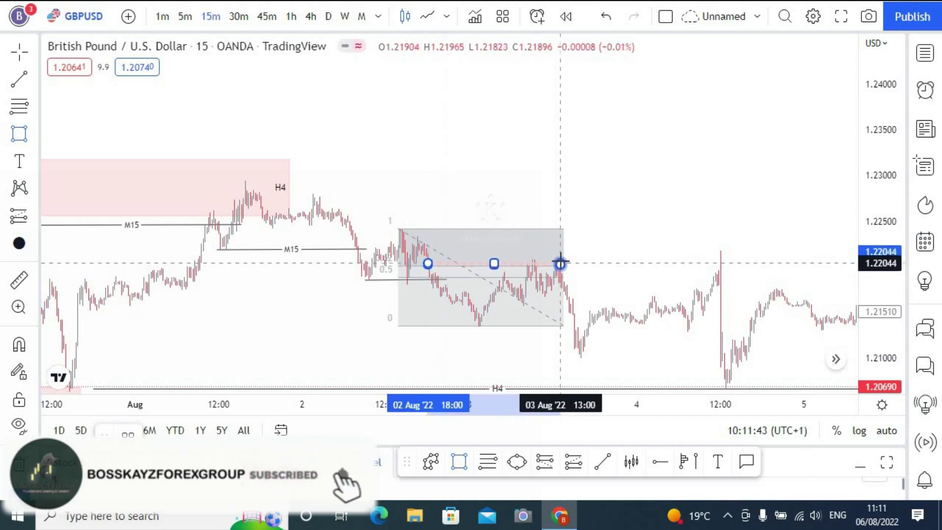
pyautogui.click(561, 262)
pyautogui.click(399, 229)
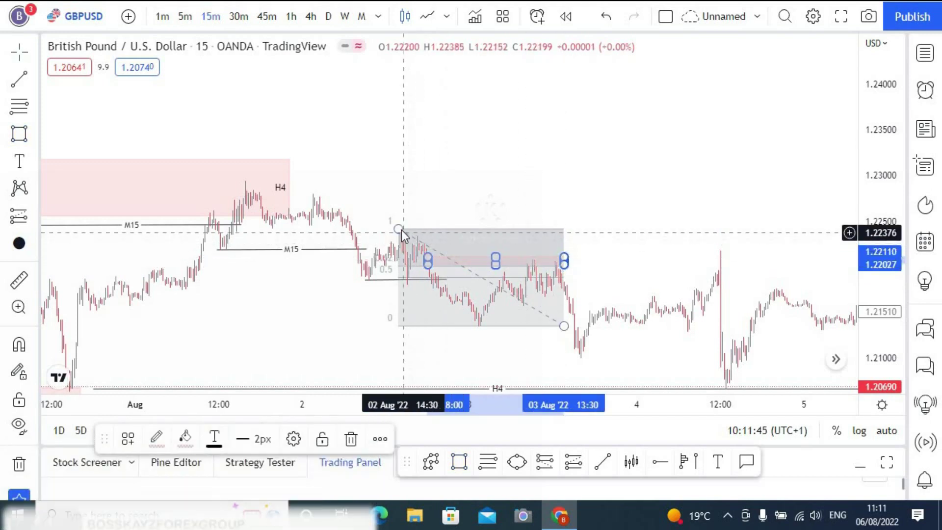
pyautogui.click(296, 438)
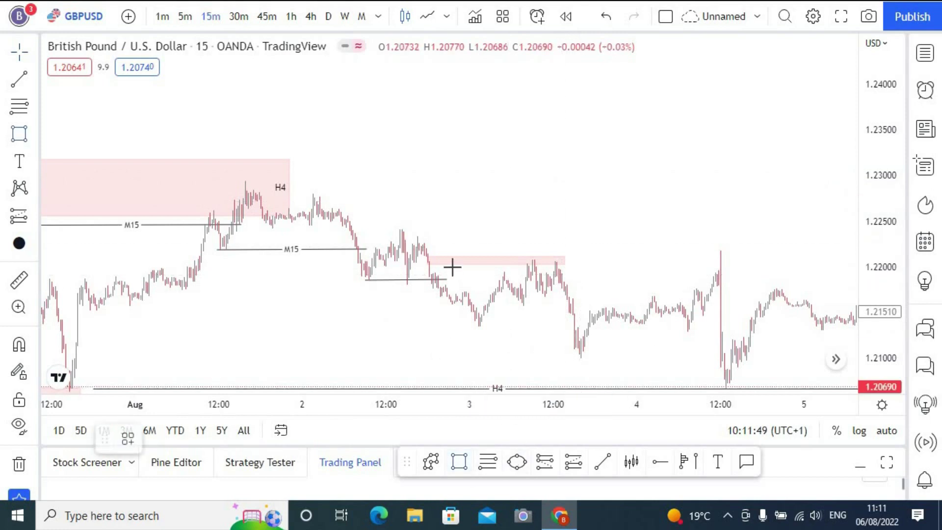
# Draw a second supply rectangle above it, from about 1.2217 to 1.2236, spanning 2 Aug 18:00 to the 4 Aug spike
pyautogui.moveTo(428, 251)
pyautogui.mouseDown()
pyautogui.moveTo(723, 246)
pyautogui.moveTo(725, 234)
pyautogui.mouseUp()
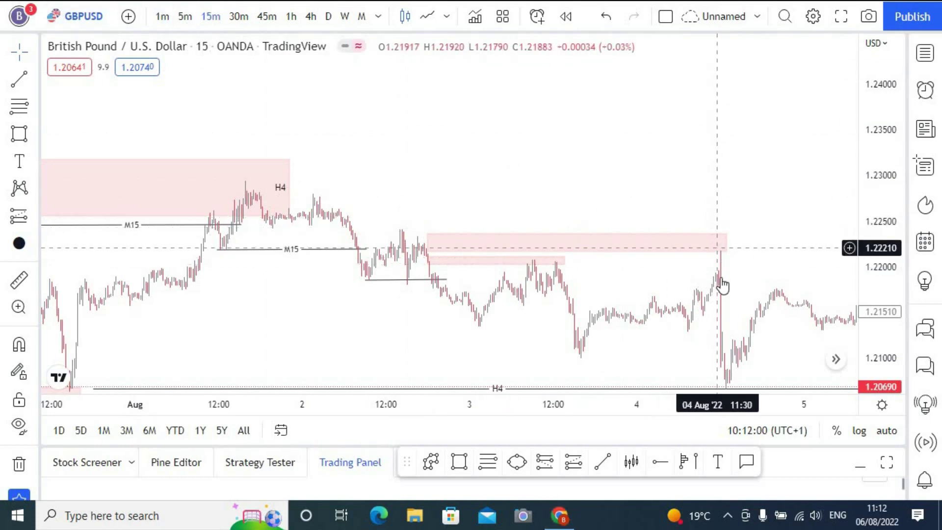
# Switch the chart to the 4-hour timeframe and remove all drawings from it
pyautogui.scroll(-4, 685, 225)
pyautogui.moveTo(652, 168); pyautogui.dragTo(591, 92)
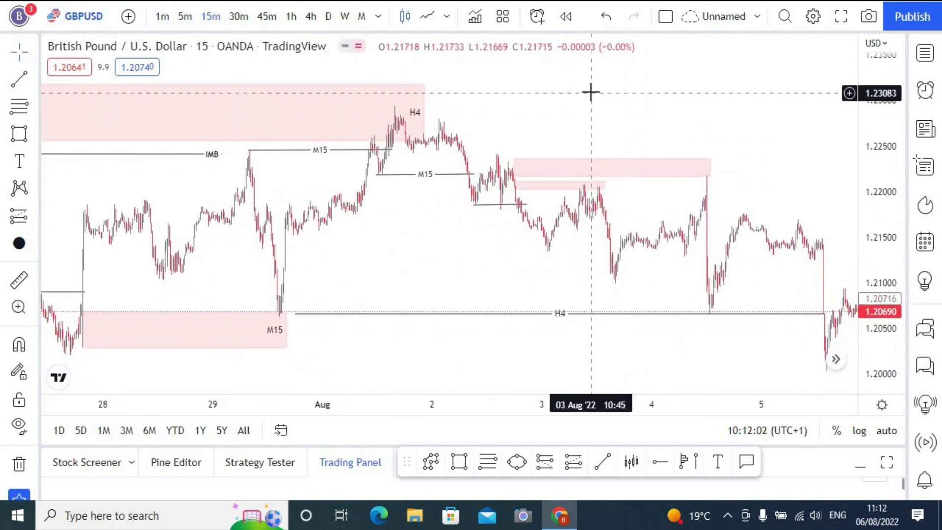
pyautogui.scroll(-4, 591, 91)
pyautogui.scroll(-1, 620, 129)
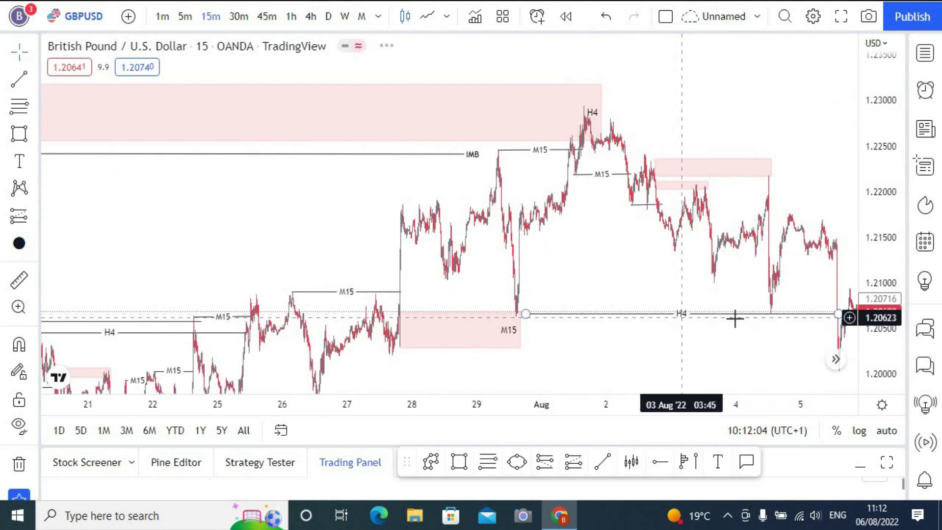
pyautogui.scroll(-3, 704, 284)
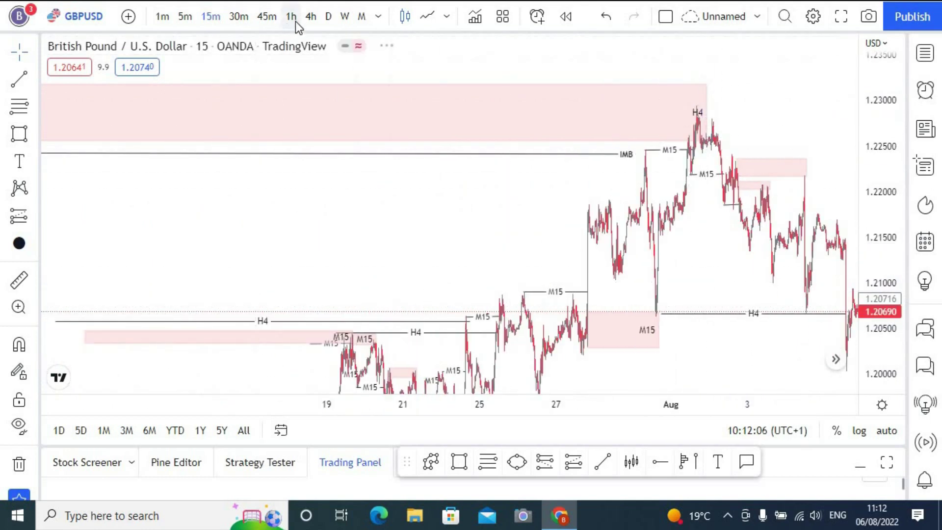
pyautogui.click(309, 16)
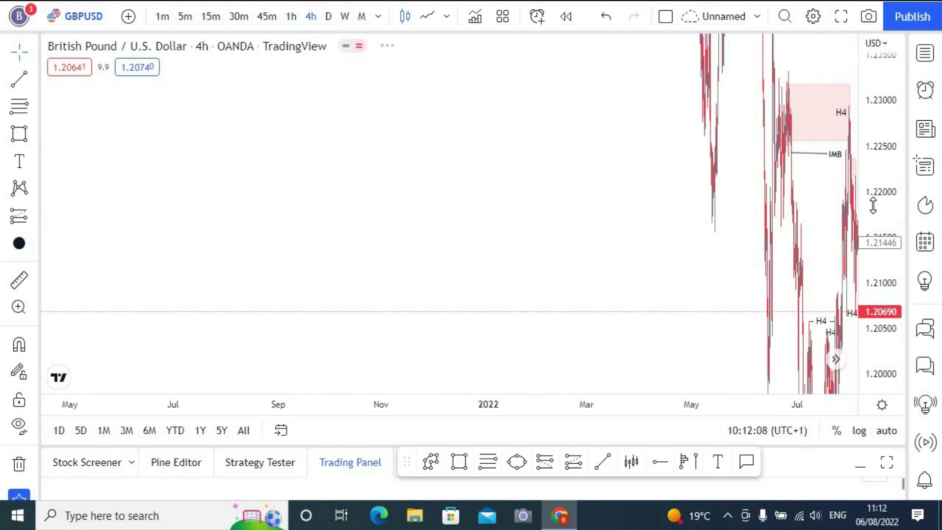
pyautogui.scroll(5, 784, 259)
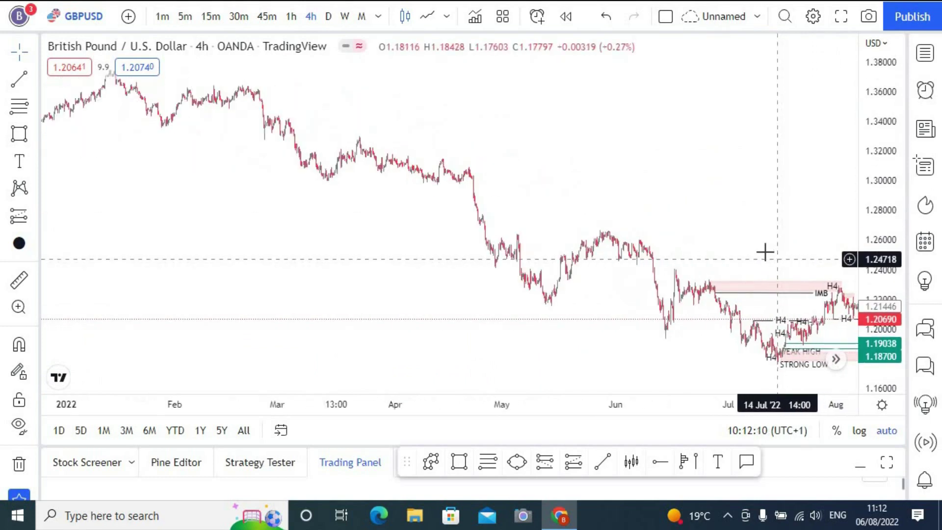
pyautogui.scroll(2, 741, 245)
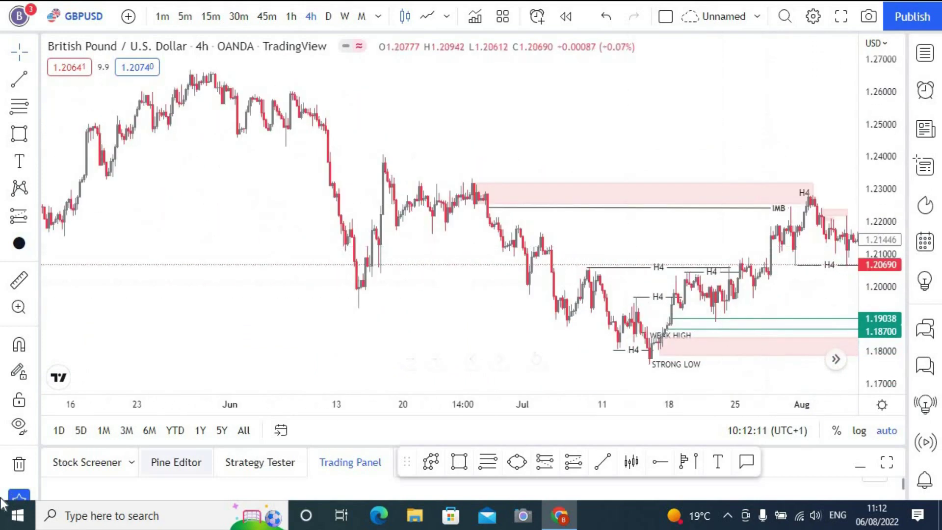
pyautogui.click(21, 465)
pyautogui.click(154, 484)
pyautogui.moveTo(657, 245); pyautogui.dragTo(320, 223)
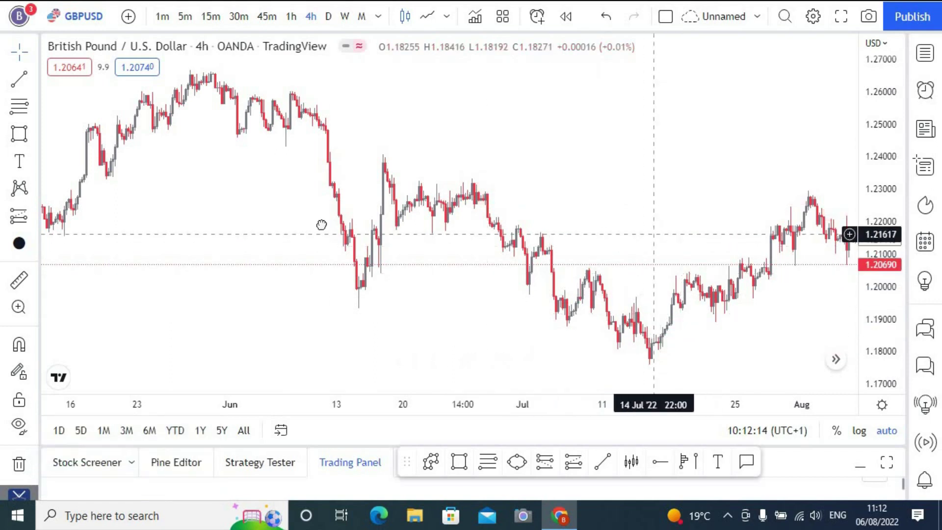
pyautogui.moveTo(645, 290); pyautogui.dragTo(694, 359)
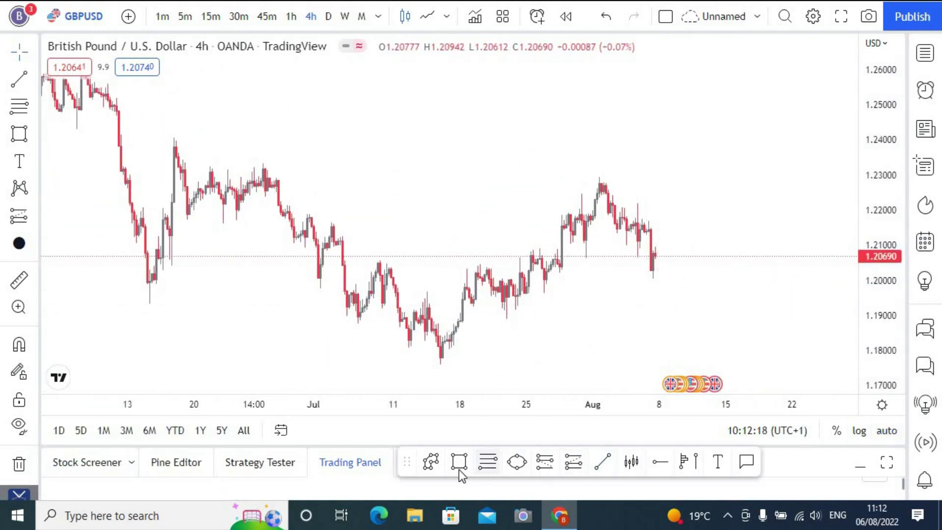
# Try a fixed range volume profile from the 14 Jul low to the 1 Aug high, and delete it
pyautogui.click(682, 466)
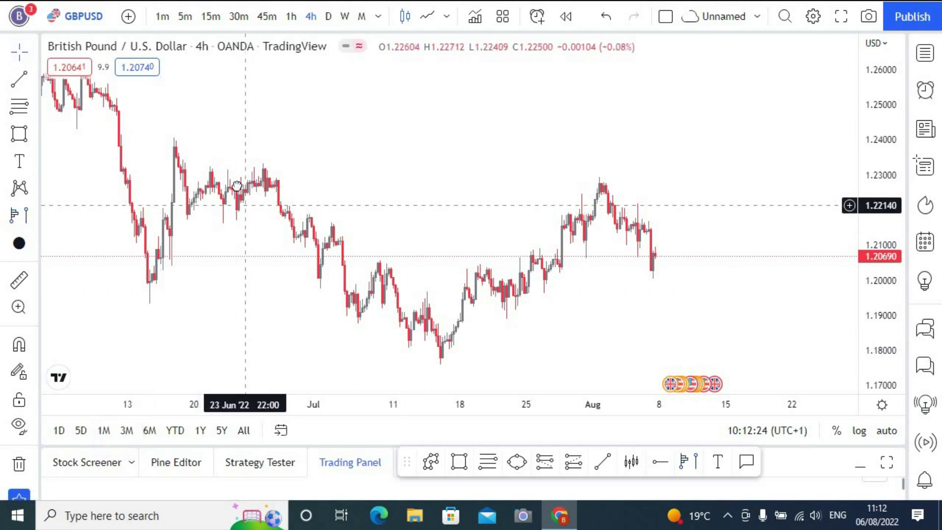
pyautogui.moveTo(246, 207); pyautogui.dragTo(238, 188)
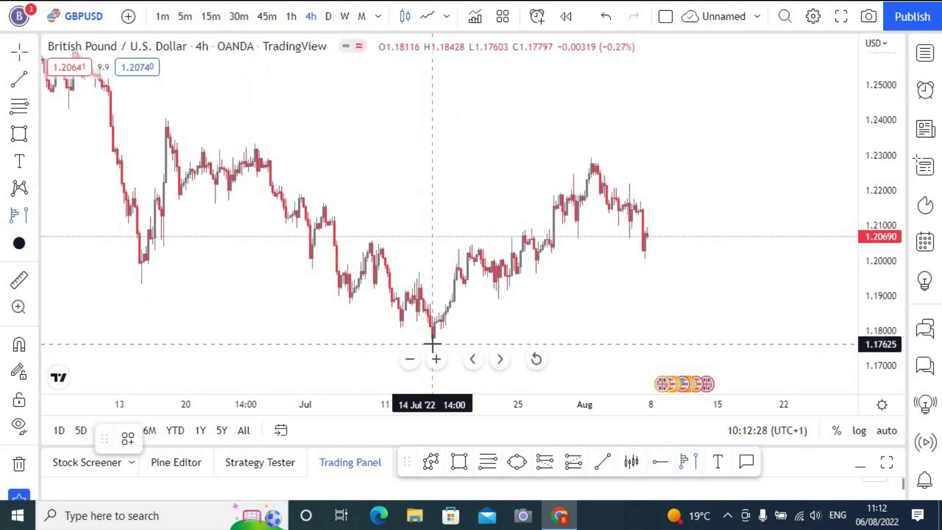
pyautogui.moveTo(432, 344)
pyautogui.mouseDown()
pyautogui.moveTo(634, 210)
pyautogui.moveTo(592, 161)
pyautogui.mouseUp()
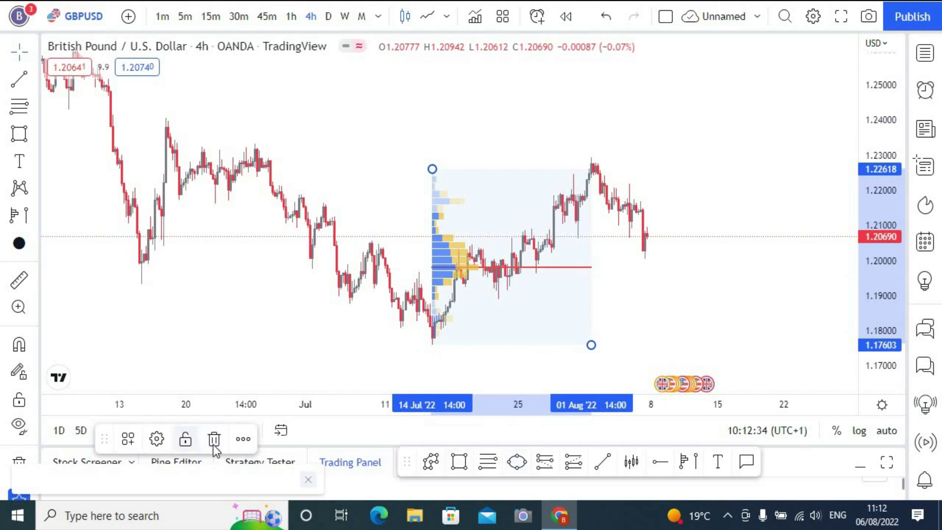
pyautogui.click(308, 380)
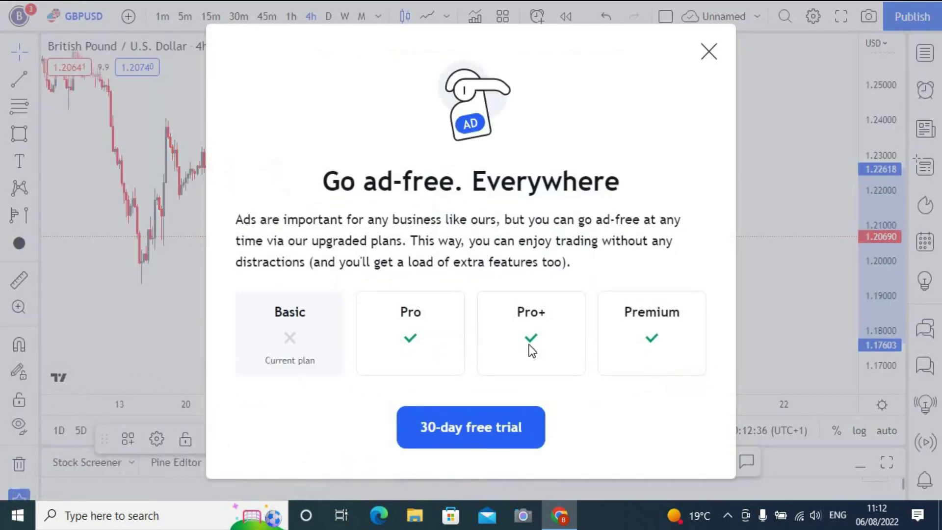
pyautogui.click(721, 43)
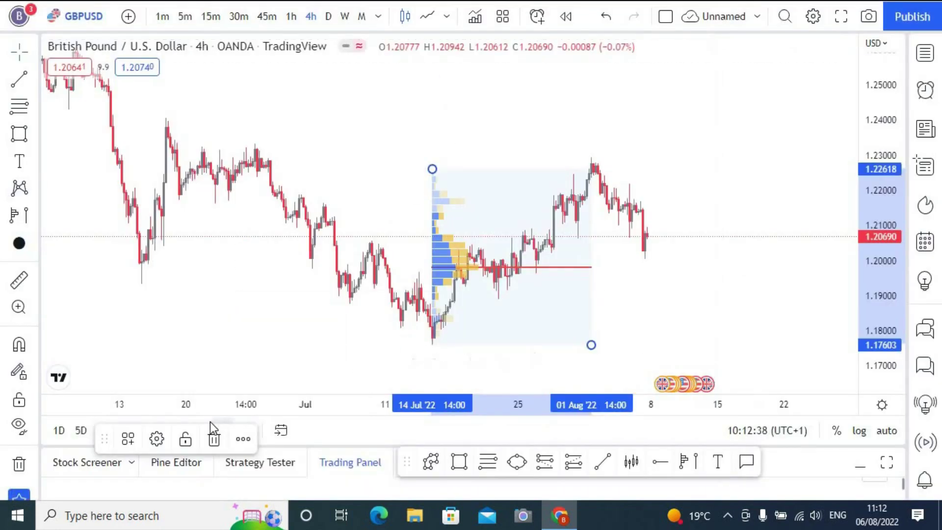
pyautogui.click(215, 439)
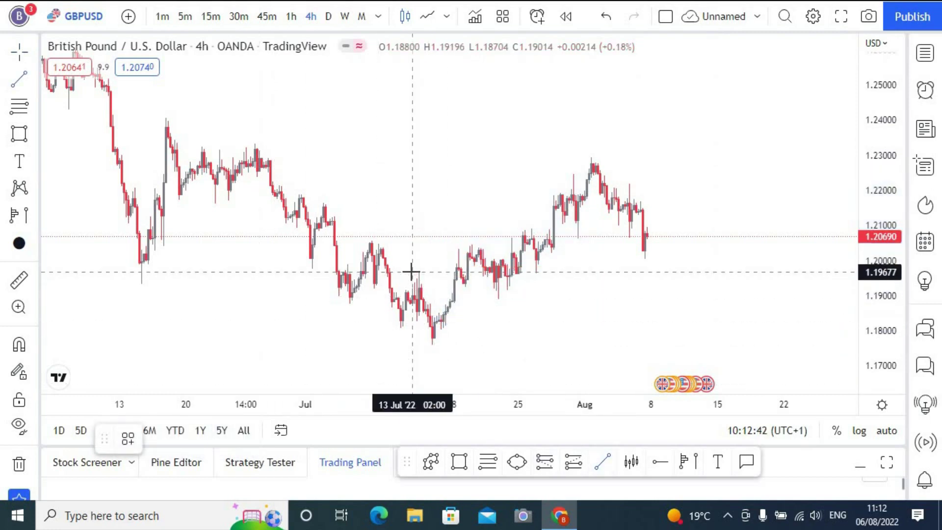
# Draw trend lines from the 13 Jul high to 18 Jul at 1.19699, and from the 8 Jul high at 1.20541 to 26 Jul at 1.20563
pyautogui.click(459, 271)
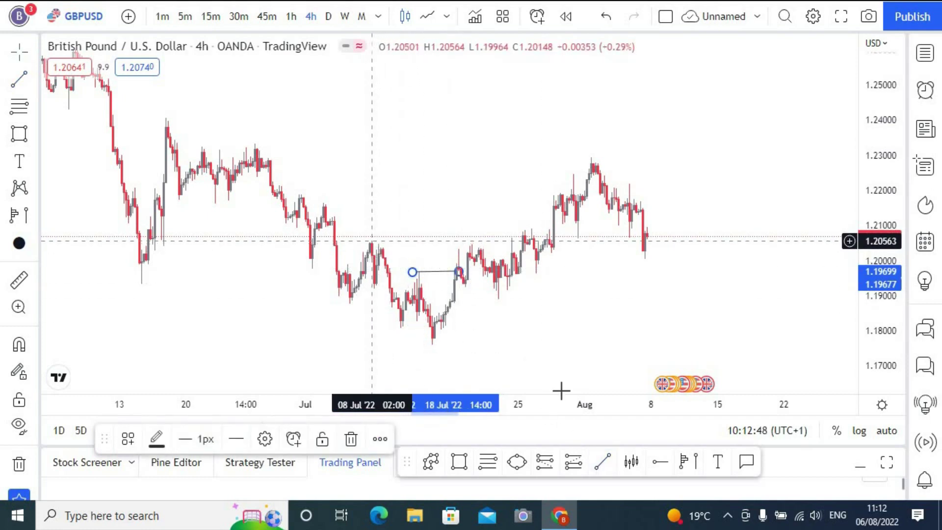
pyautogui.click(475, 330)
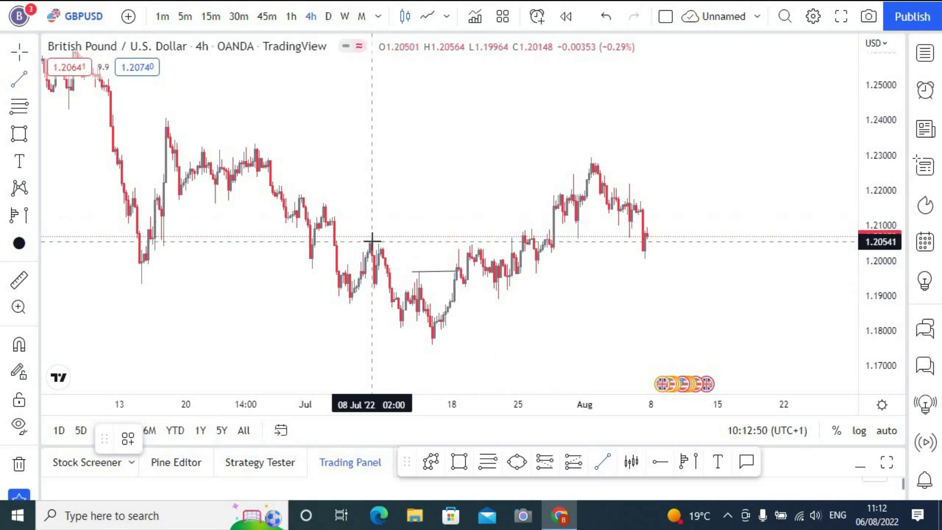
pyautogui.click(372, 241)
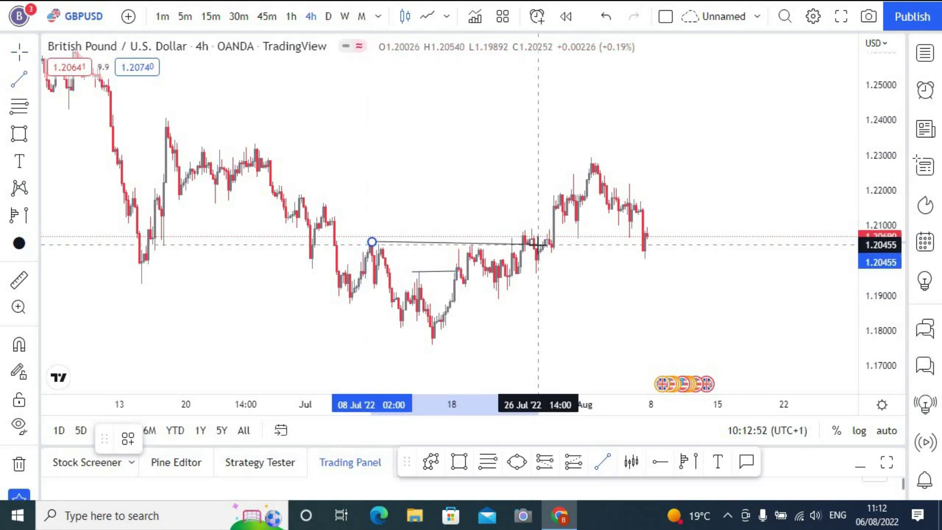
pyautogui.click(540, 241)
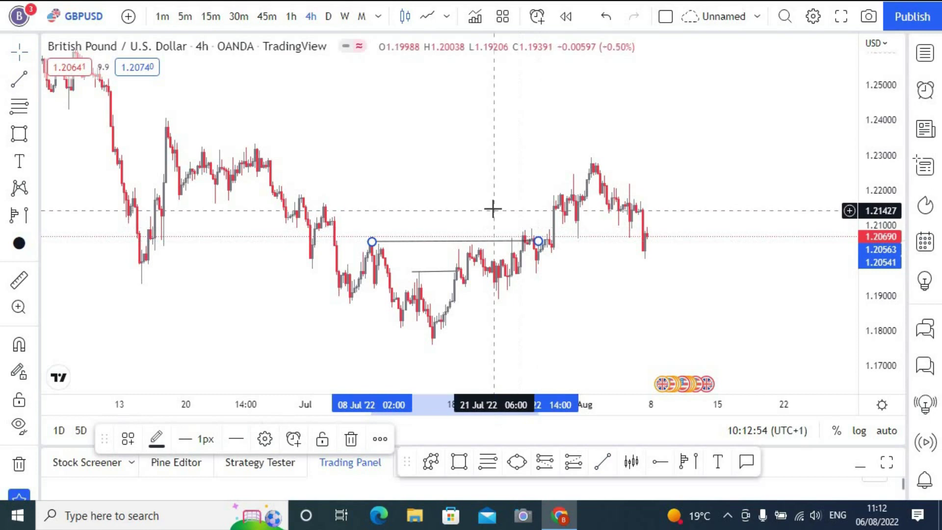
pyautogui.click(500, 373)
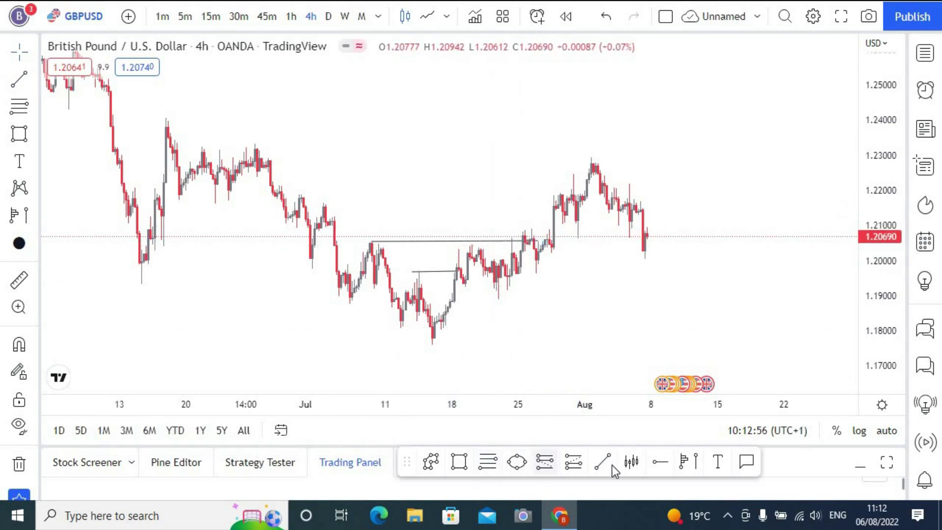
# Try a path rising from about 1.2000 on 8 Aug to 1.24235 on 11 Aug, and delete it
pyautogui.click(431, 461)
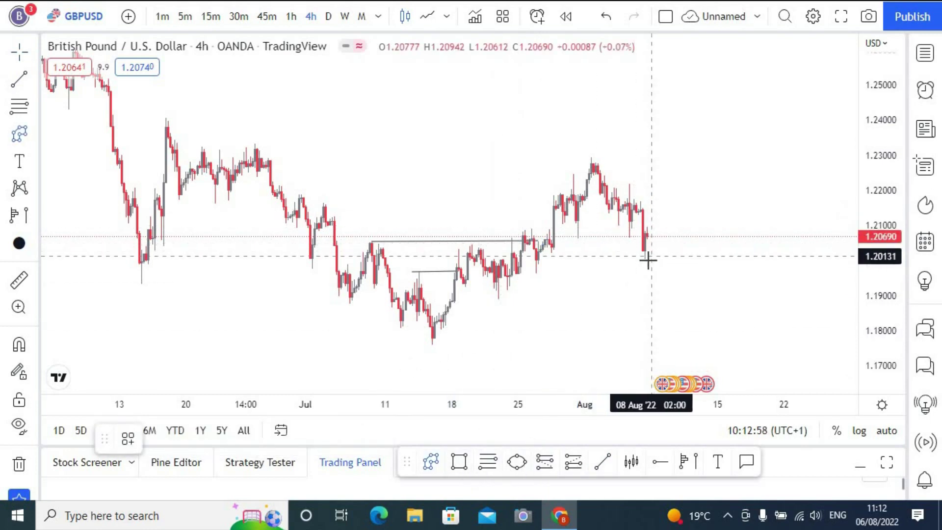
pyautogui.click(649, 260)
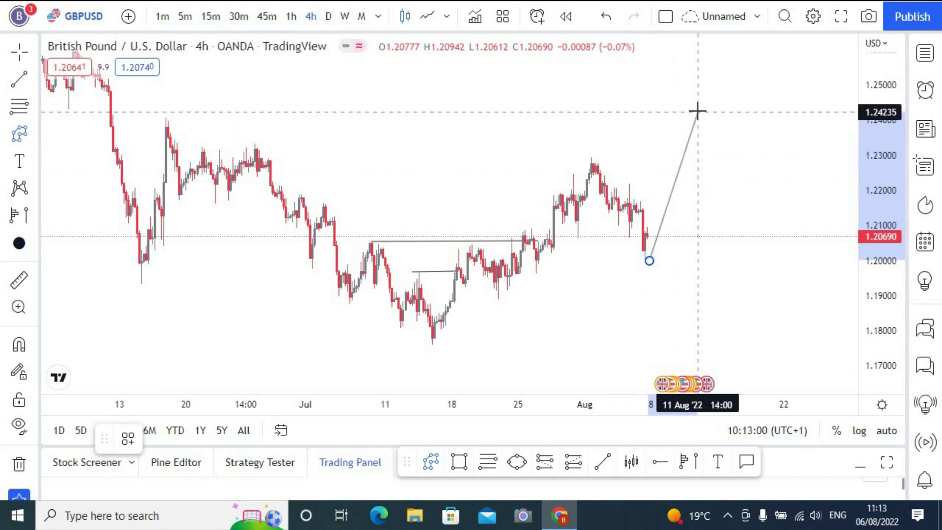
pyautogui.click(698, 112)
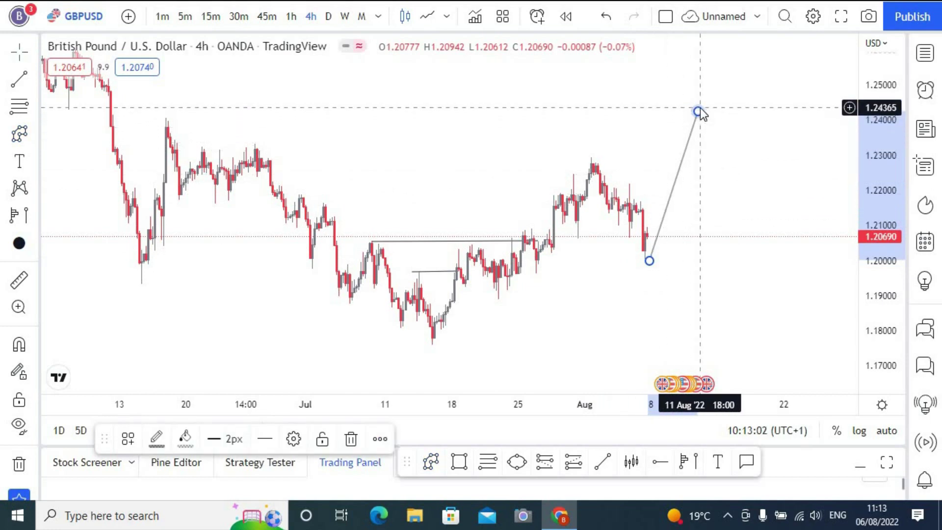
pyautogui.click(351, 438)
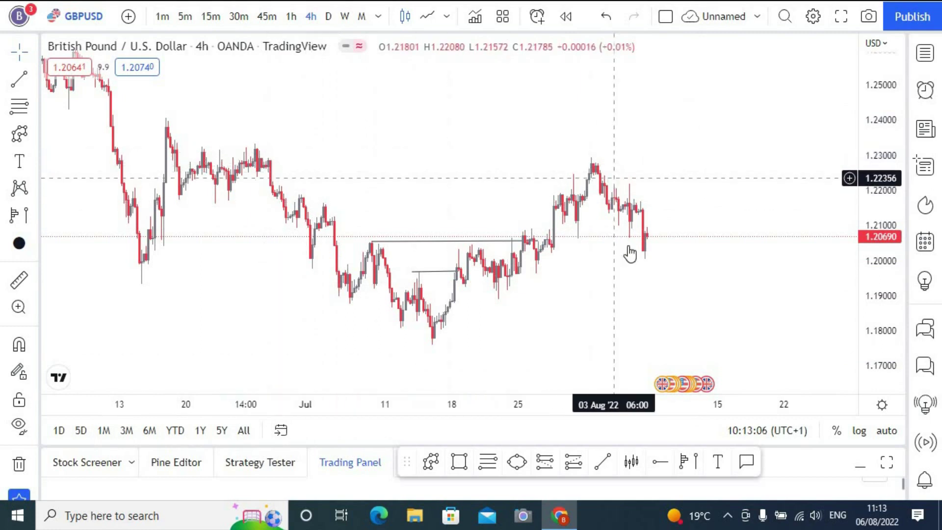
# Draw a trend line under the 14 Jul low, from 14 Jul 18:00 at 1.17581 to 14 Aug 22:00 at 1.17603
pyautogui.click(591, 472)
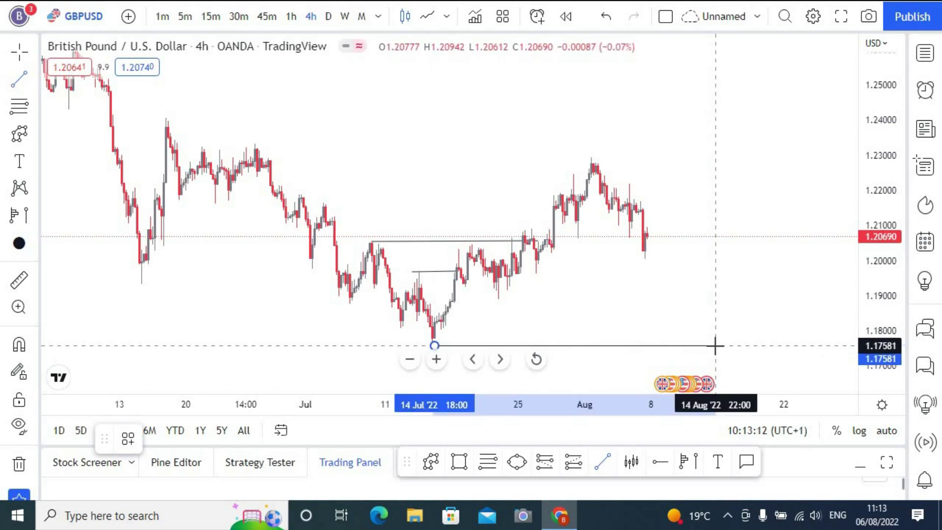
pyautogui.click(715, 345)
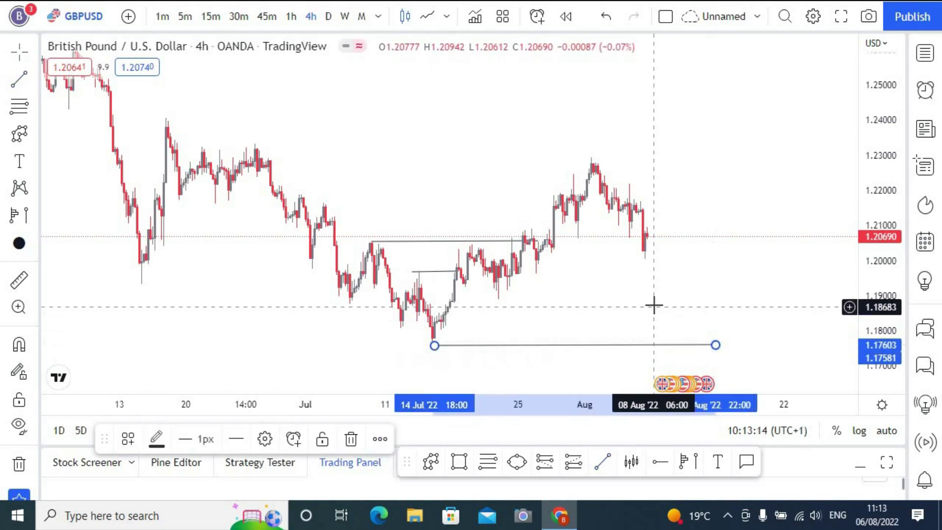
# Switch to the daily timeframe and draw a demand rectangle from 20 Mar 2020 to 16 Sep 2022, between about 1.178 and 1.149
pyautogui.scroll(-4, 662, 295)
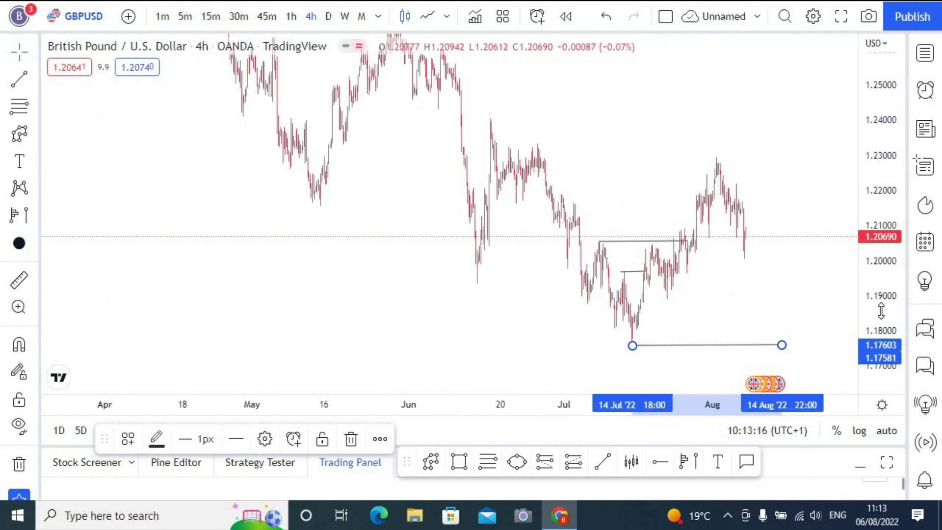
pyautogui.moveTo(881, 310); pyautogui.dragTo(832, 319)
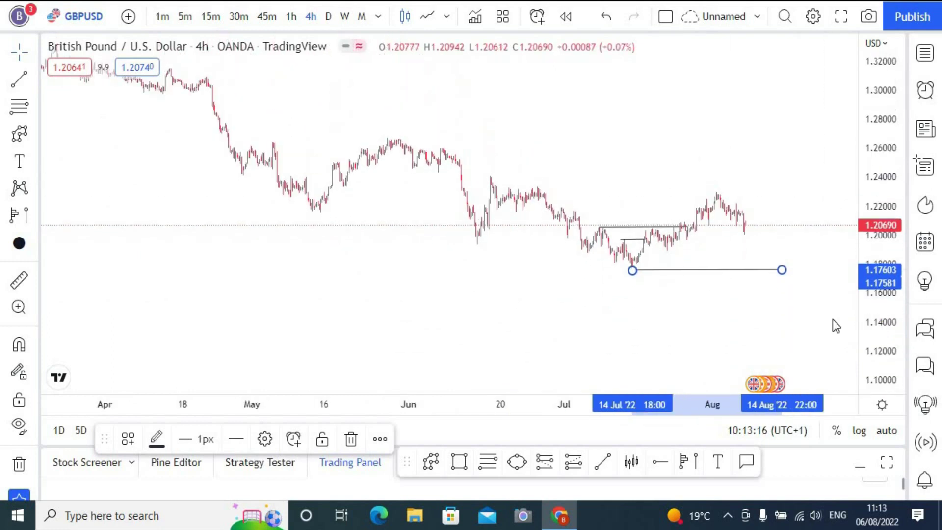
pyautogui.click(327, 16)
pyautogui.scroll(-3, 339, 116)
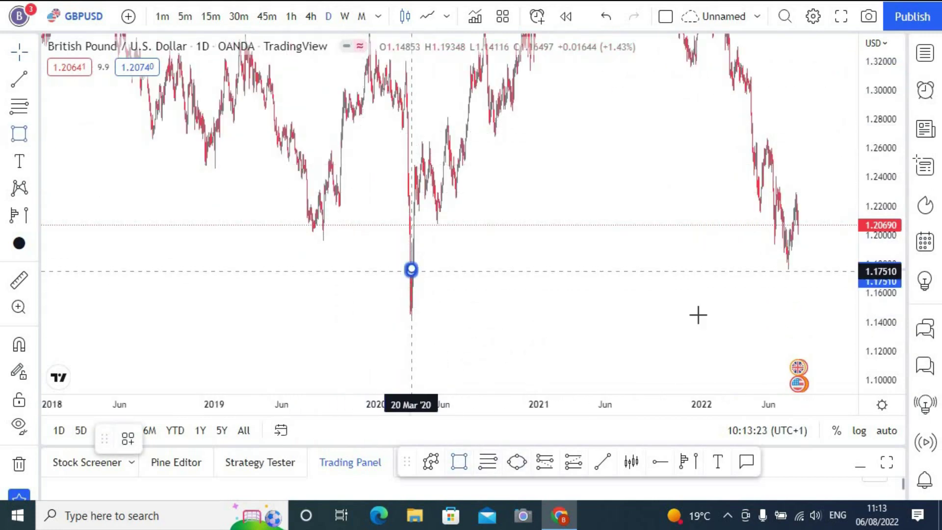
pyautogui.click(816, 308)
# Resize the demand rectangle so its upper edge sits at 1.17289 and its lower edge near the March 2020 low, about 1.142
pyautogui.moveTo(875, 327); pyautogui.dragTo(866, 208)
pyautogui.scroll(8, 531, 212)
pyautogui.moveTo(344, 240); pyautogui.dragTo(648, 97)
pyautogui.scroll(3, 613, 101)
pyautogui.moveTo(344, 101); pyautogui.dragTo(643, 105)
pyautogui.scroll(1, 647, 115)
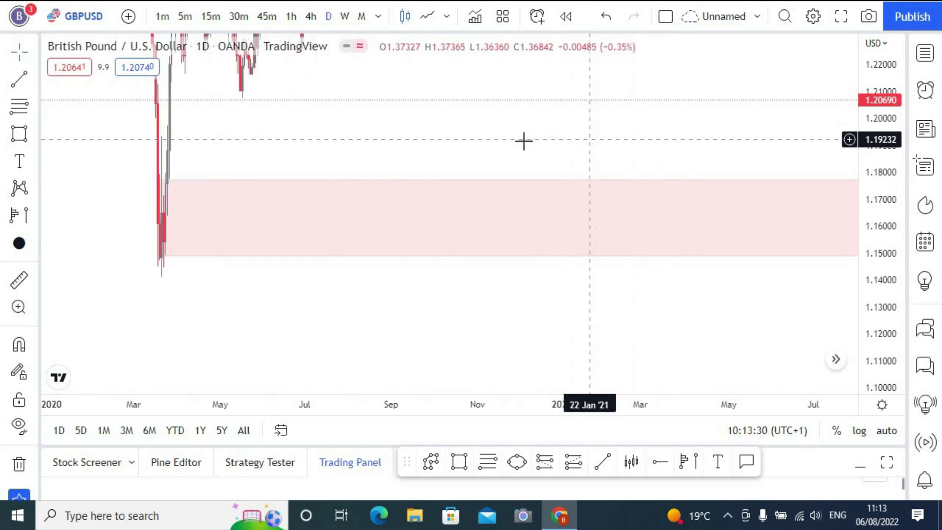
pyautogui.scroll(1, 524, 140)
pyautogui.moveTo(330, 143); pyautogui.dragTo(477, 147)
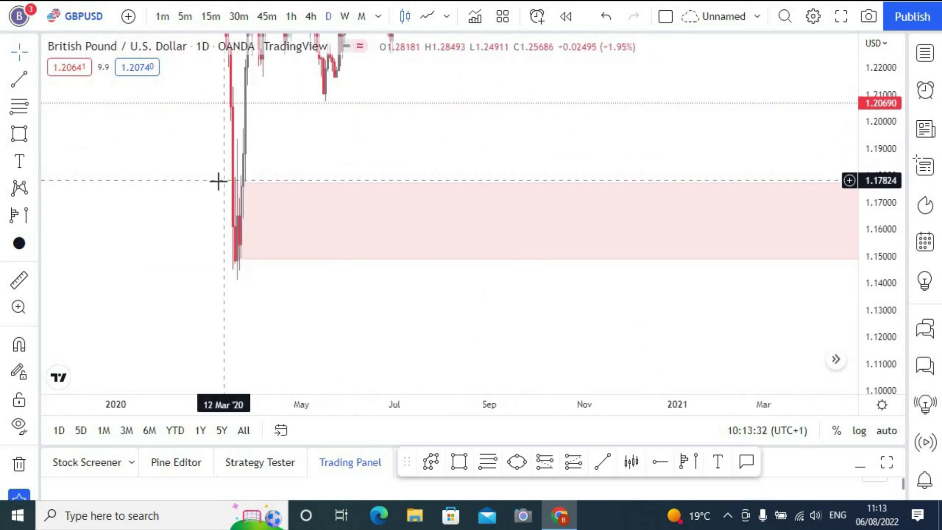
pyautogui.moveTo(231, 184); pyautogui.dragTo(232, 195)
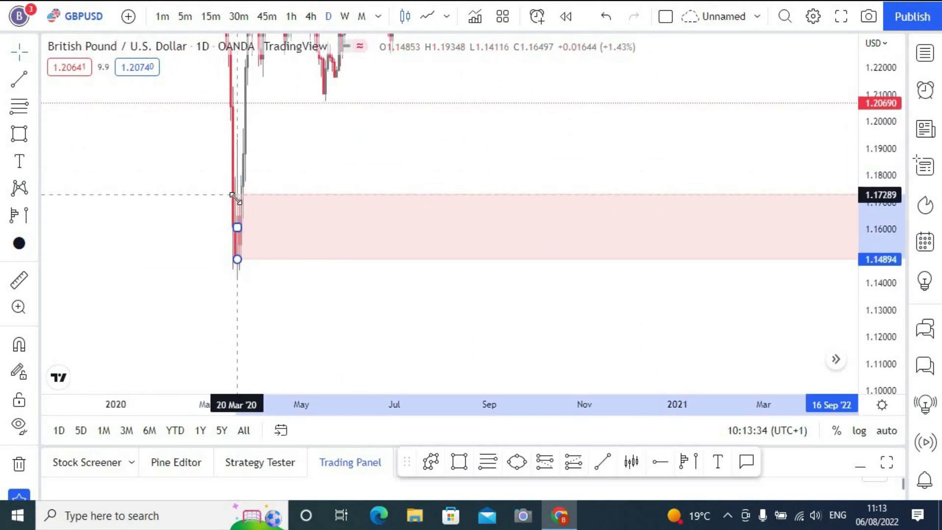
pyautogui.moveTo(237, 259); pyautogui.dragTo(237, 277)
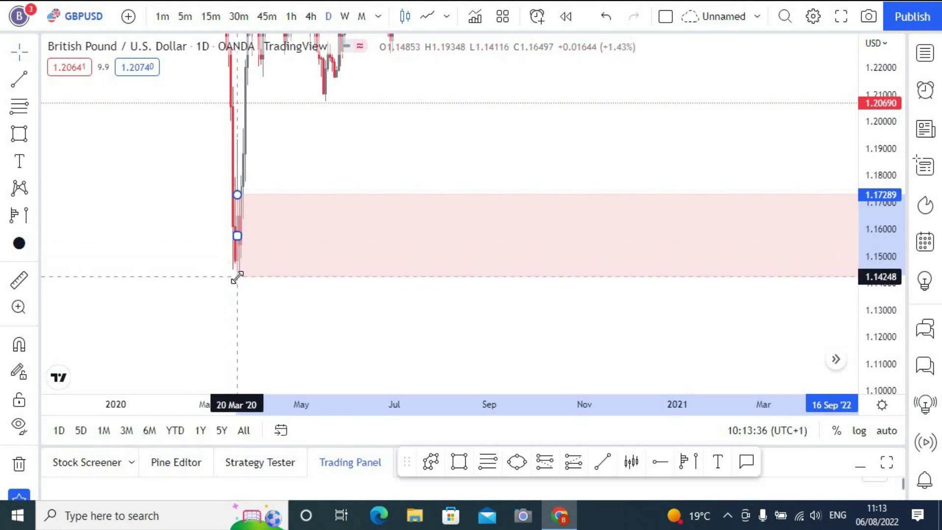
pyautogui.click(338, 108)
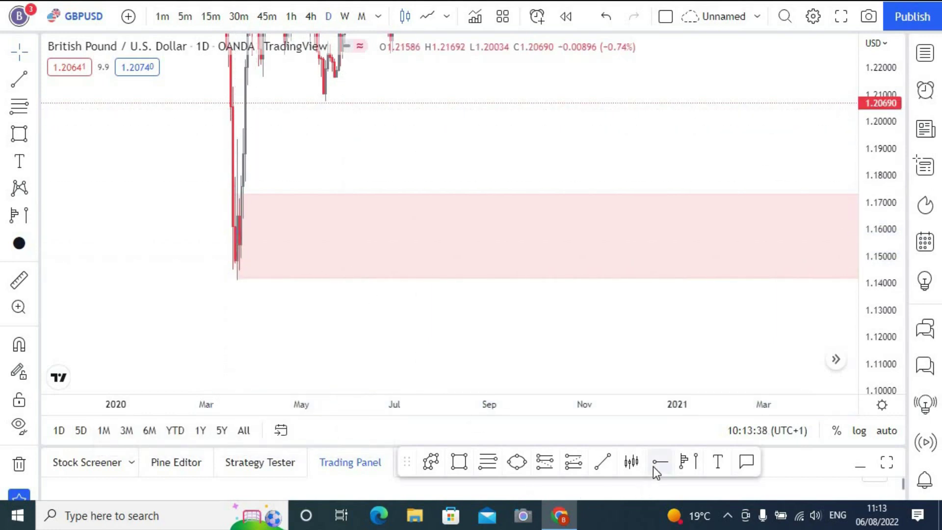
# Place a horizontal ray at 1.17796 from the March 2020 rally candle, and return the chart to the latest bars
pyautogui.hotkey('alt', 'j')
pyautogui.click(243, 181)
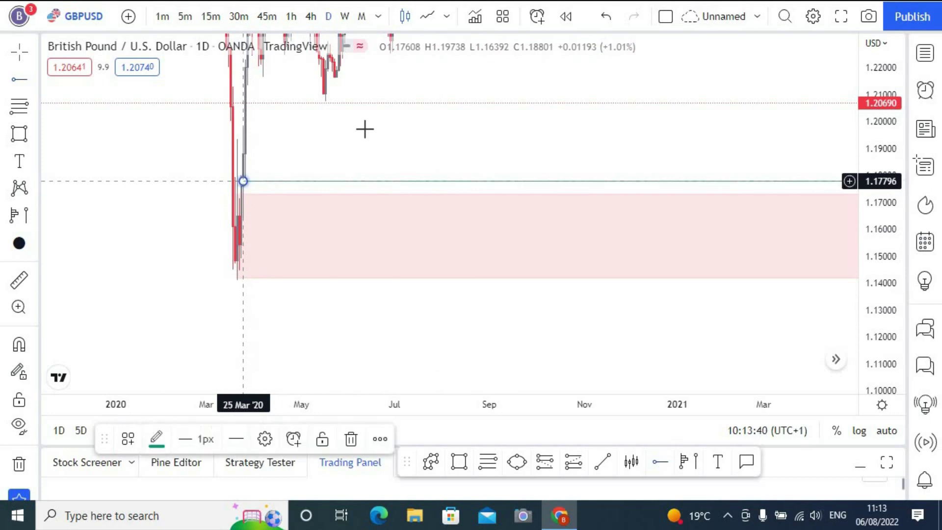
pyautogui.click(834, 360)
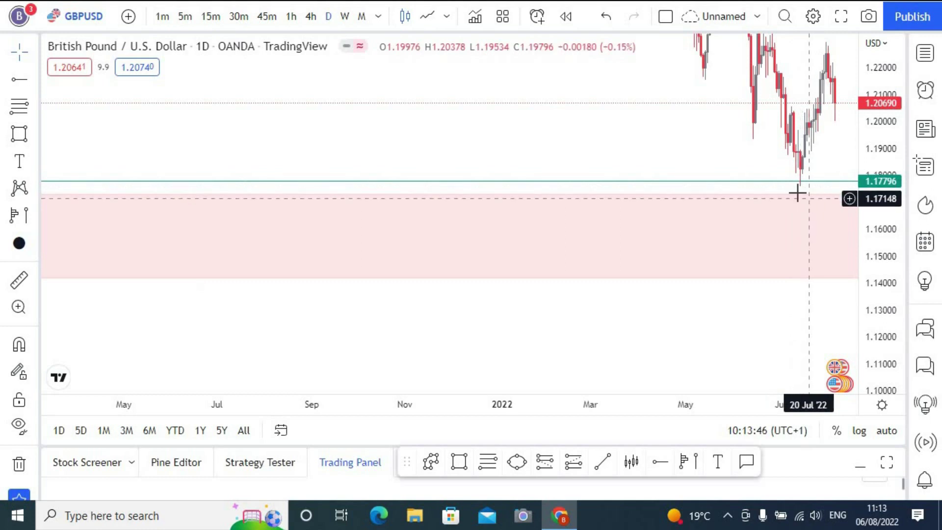
# Draw a zigzag price path from about 1.228 into the demand rectangle near 1.17, up to 1.241, down to 1.19485, and up to about 1.257
pyautogui.moveTo(696, 134); pyautogui.dragTo(543, 198)
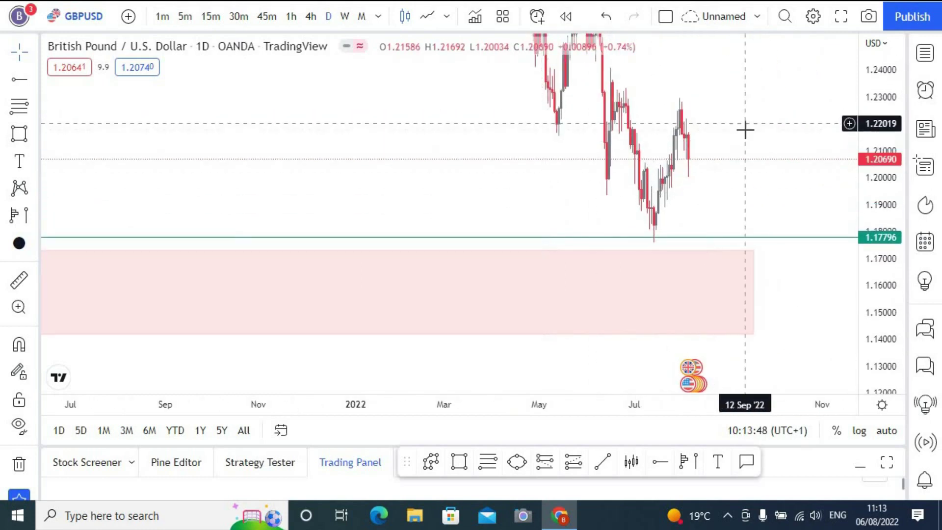
pyautogui.moveTo(745, 134); pyautogui.dragTo(746, 161)
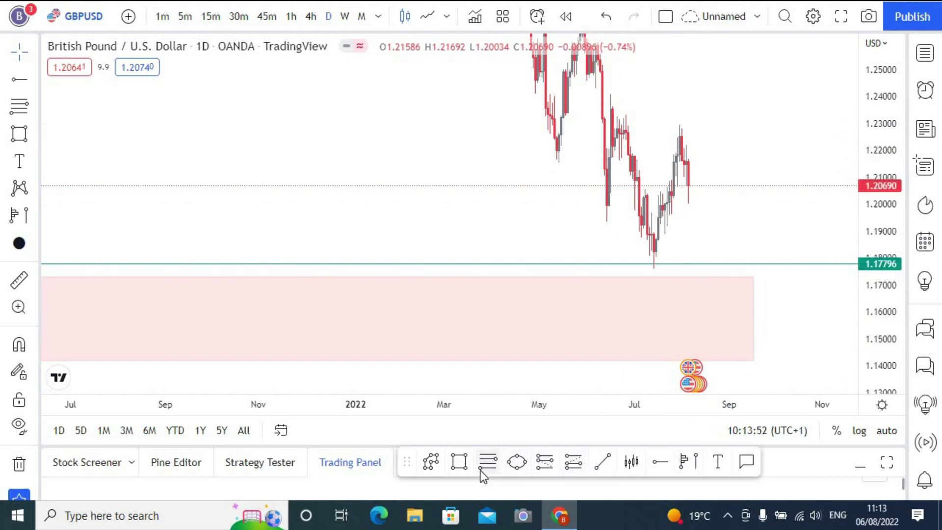
pyautogui.click(692, 127)
pyautogui.click(715, 286)
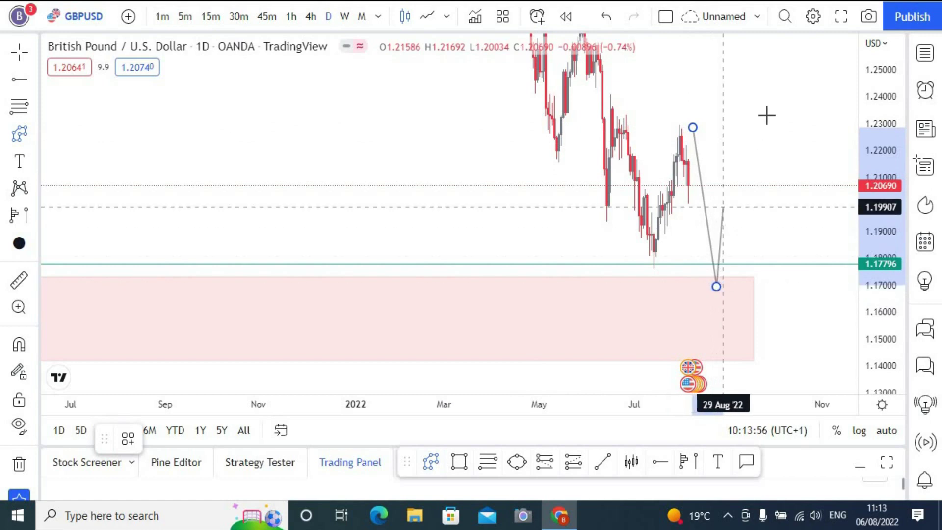
pyautogui.click(785, 218)
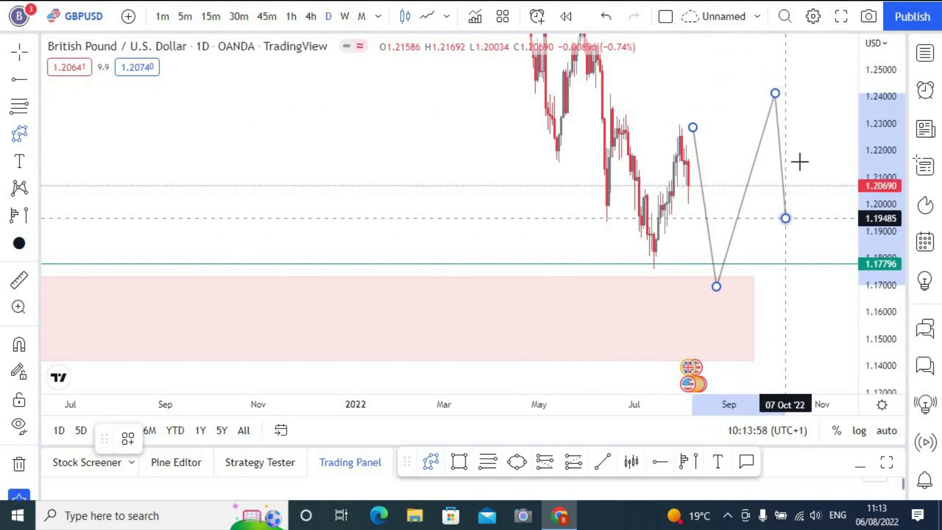
pyautogui.doubleClick(831, 50)
pyautogui.moveTo(753, 79); pyautogui.dragTo(657, 143)
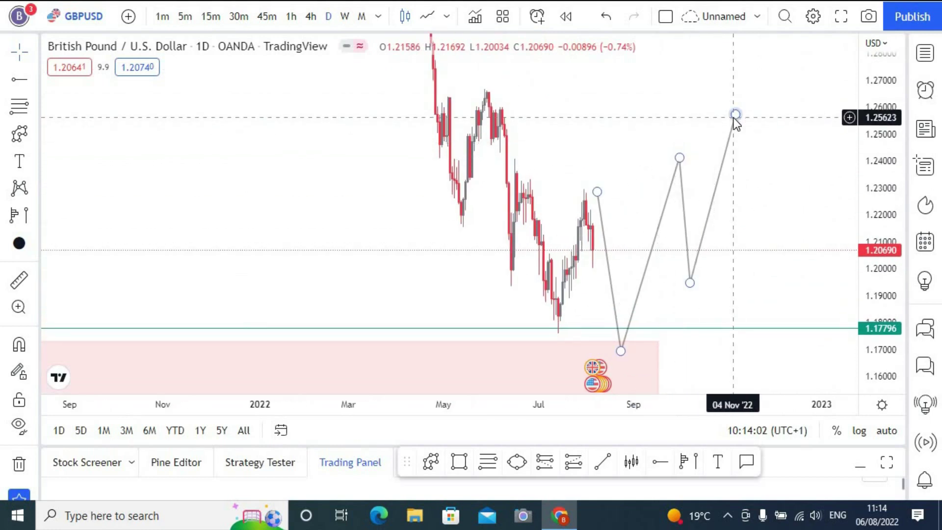
# Delete the projected zigzag path and bring the latest daily candles above the demand rectangle back into view
pyautogui.doubleClick(734, 117)
pyautogui.click(358, 438)
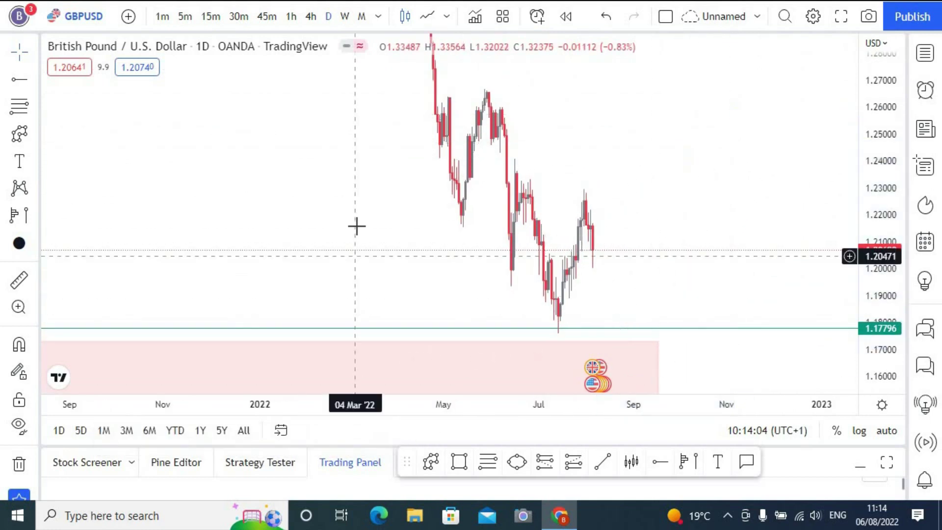
pyautogui.hscroll(15, 360, 231)
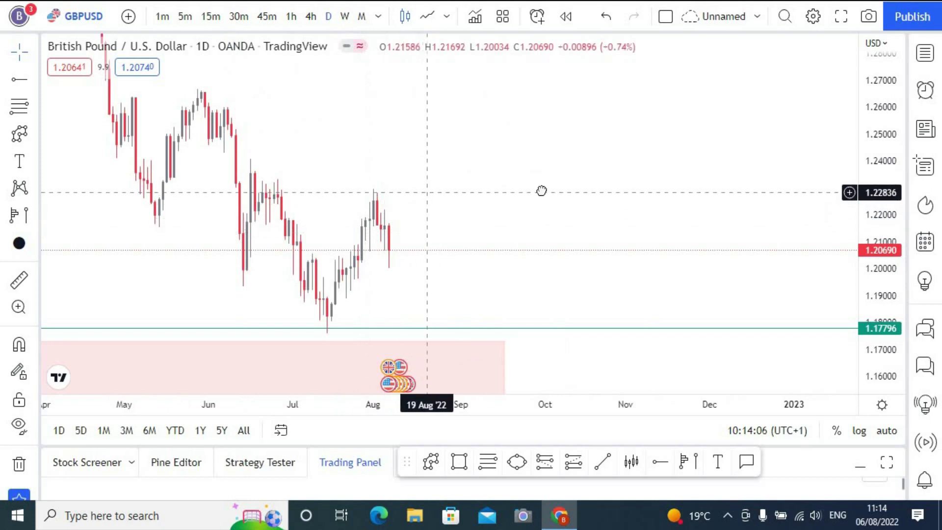
pyautogui.hscroll(-8, 541, 191)
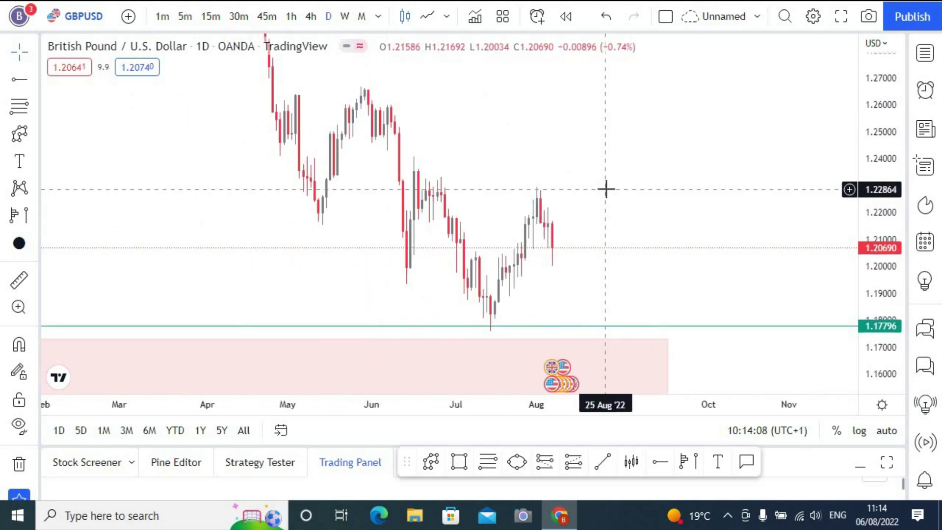